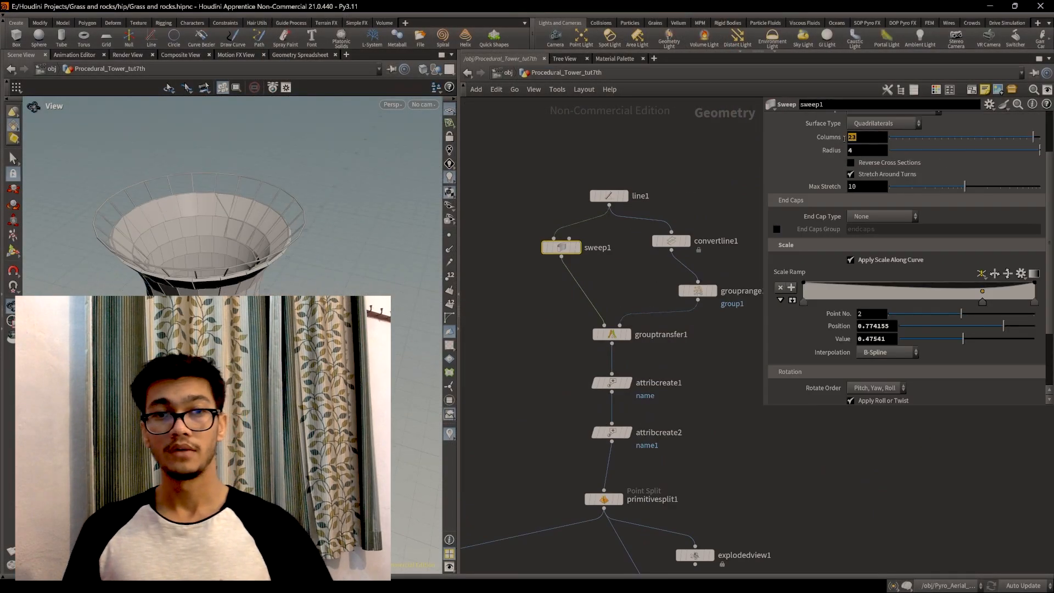
# Set the column count of the sweep1 node to 20.
pyautogui.write('20')
pyautogui.press('Return')
pyautogui.moveTo(247, 187)
pyautogui.mouseDown()
pyautogui.moveTo(236, 247)
pyautogui.moveTo(229, 191)
pyautogui.mouseUp()
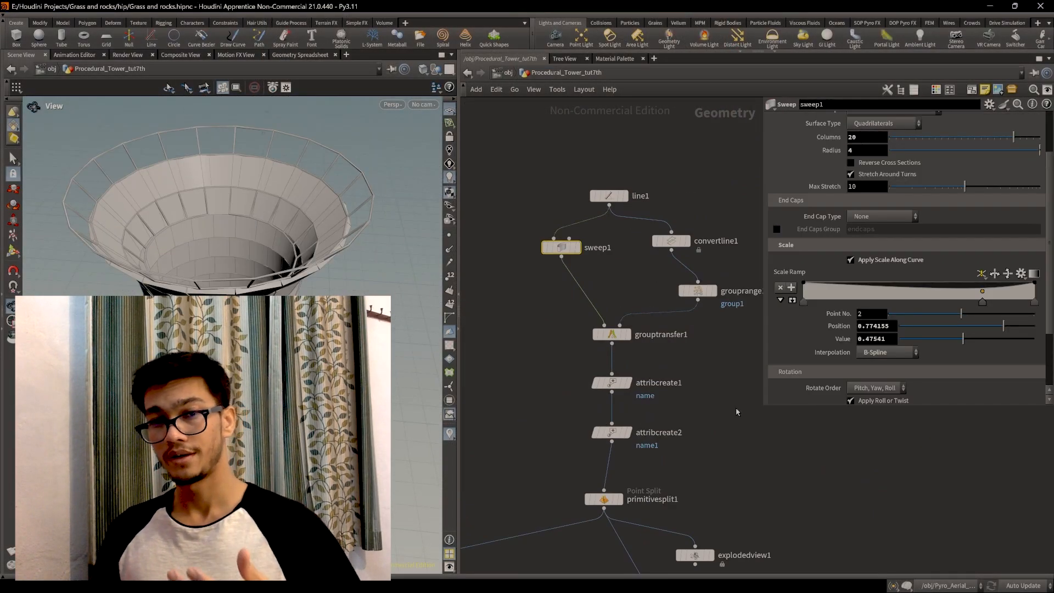
# Inspect the nodes further down the tower network, showing the group1 result and the group3 node's parameters.
pyautogui.scroll(-5, 497, 432)
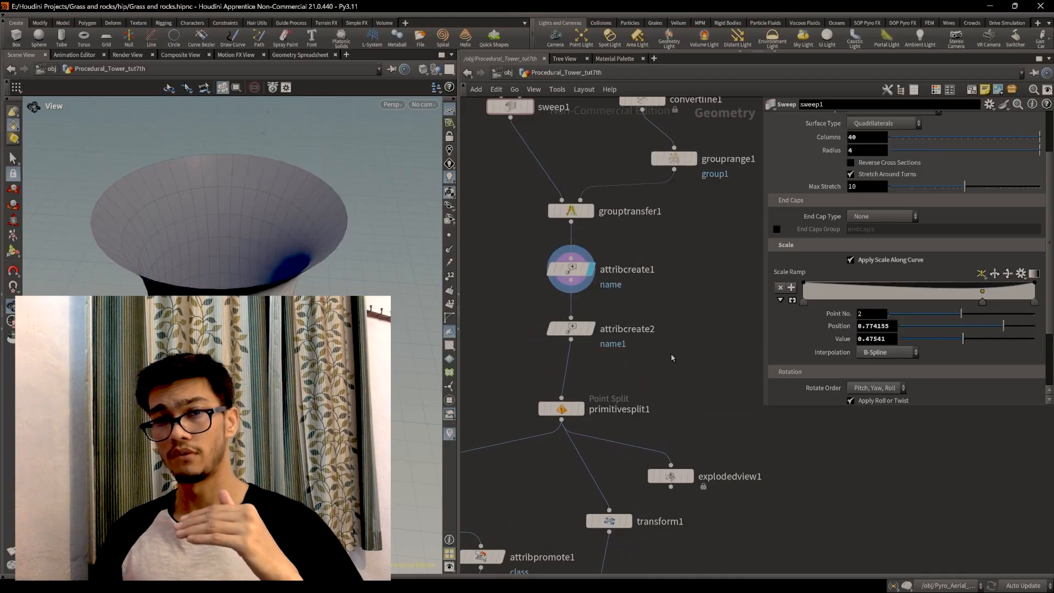
pyautogui.click(591, 328)
pyautogui.scroll(-2, 671, 358)
pyautogui.moveTo(711, 430); pyautogui.dragTo(709, 273, button='middle')
pyautogui.moveTo(631, 538); pyautogui.dragTo(672, 247, button='middle')
pyautogui.click(641, 312)
pyautogui.click(611, 260)
pyautogui.click(625, 314)
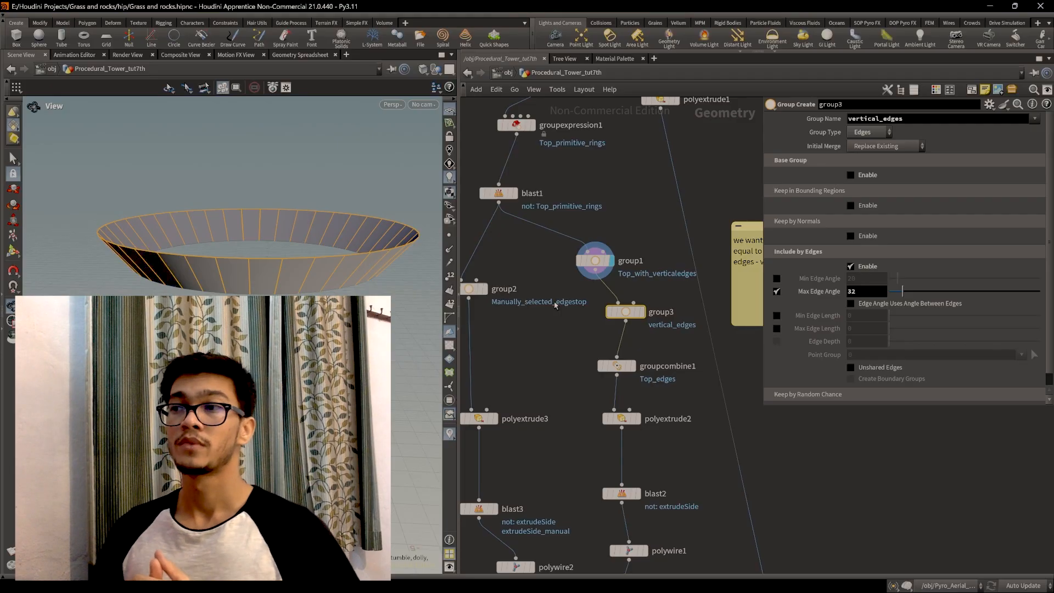
# Increase the number of points on the line1 node.
pyautogui.scroll(-3, 556, 305)
pyautogui.scroll(4, 609, 274)
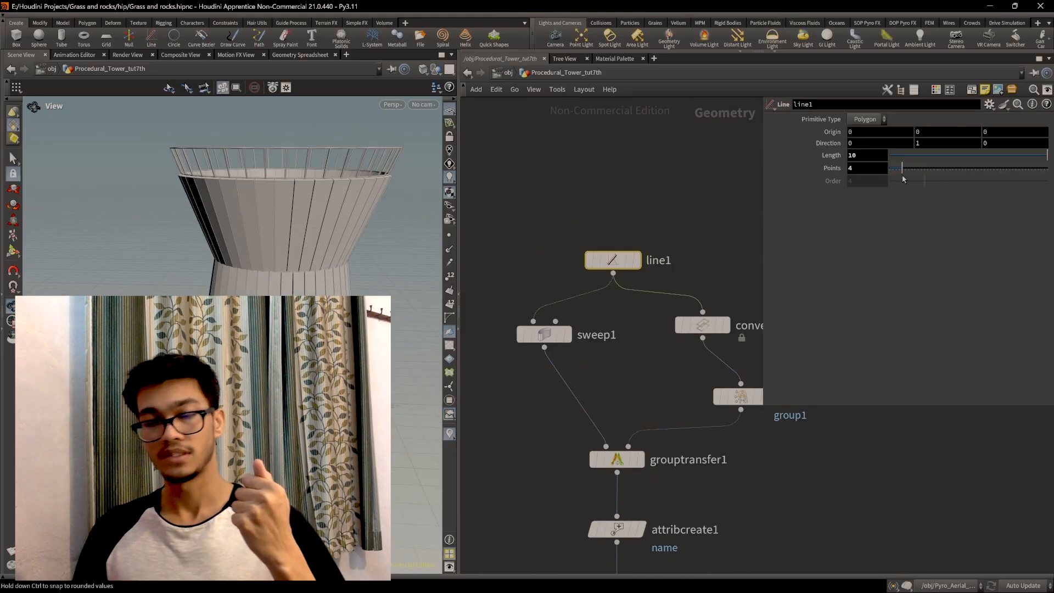
pyautogui.moveTo(914, 168); pyautogui.dragTo(932, 188)
# Try a lower column count on the sweep1 node and undo that change.
pyautogui.click(559, 333)
pyautogui.moveTo(1022, 138)
pyautogui.mouseDown()
pyautogui.moveTo(946, 139)
pyautogui.moveTo(1012, 139)
pyautogui.mouseUp()
pyautogui.hotkey('ctrl', 'z')
pyautogui.moveTo(862, 137)
pyautogui.mouseDown(button='middle')
pyautogui.moveTo(786, 154)
pyautogui.moveTo(861, 155)
pyautogui.mouseUp(button='middle')
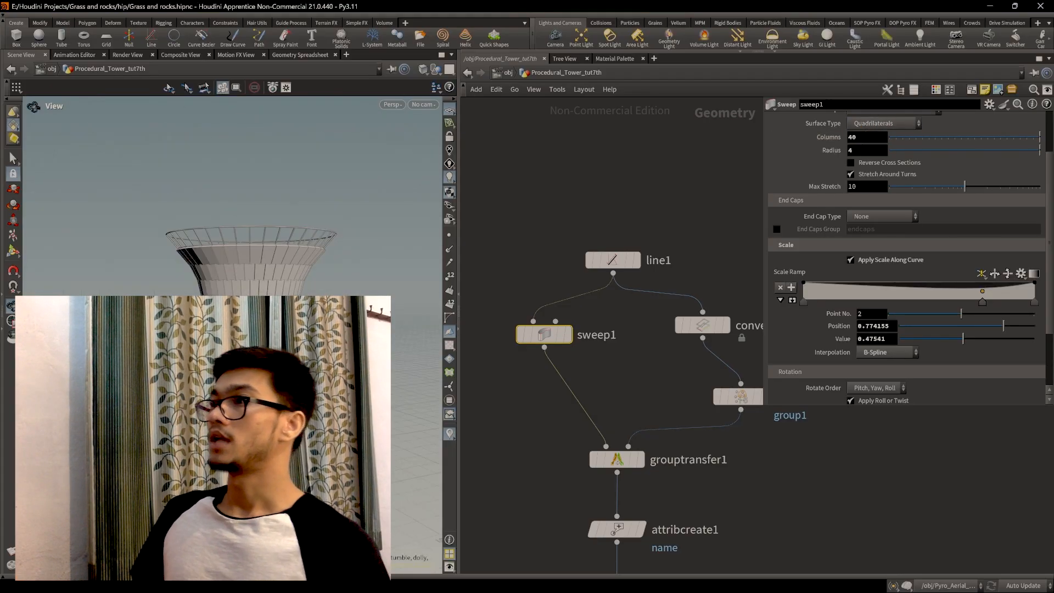
pyautogui.scroll(2, 236, 236)
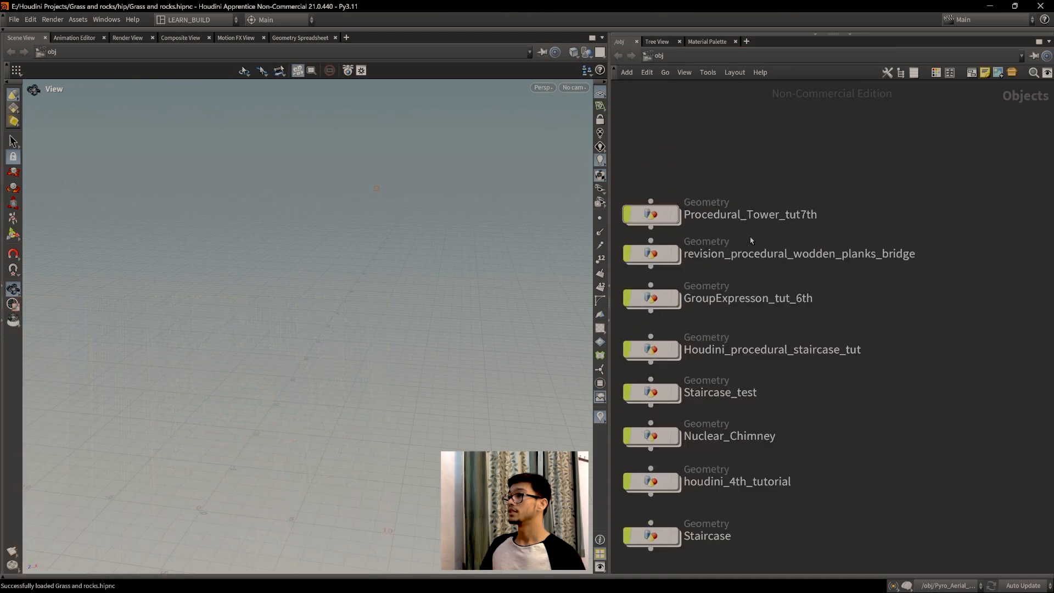
# Open the Procedural_Tower_tut7th geometry network and examine the displayed tower from several angles.
pyautogui.doubleClick(661, 215)
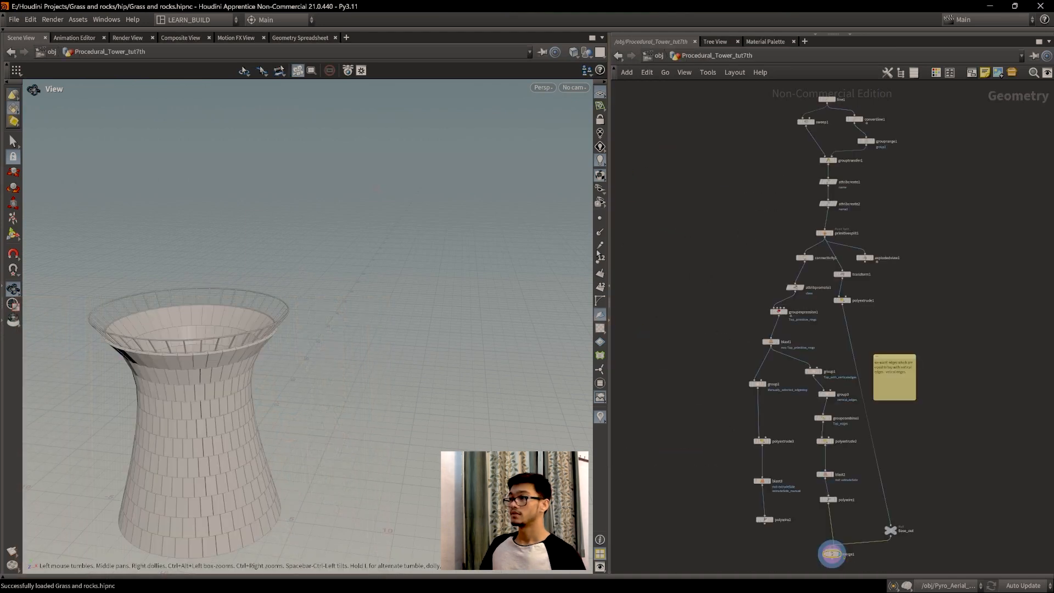
pyautogui.scroll(3, 933, 421)
pyautogui.moveTo(742, 476); pyautogui.dragTo(898, 419, button='middle')
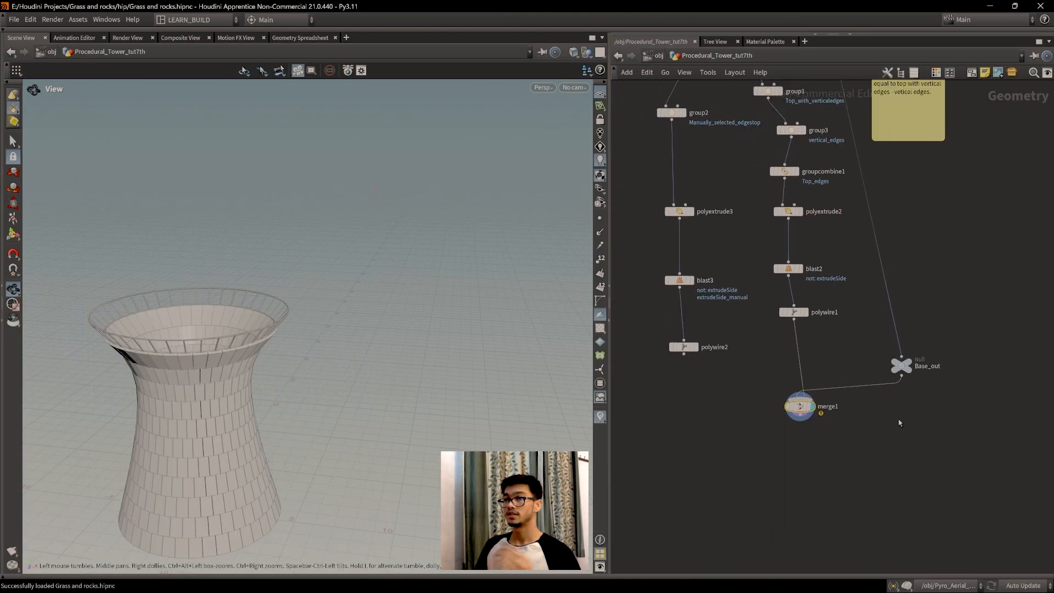
pyautogui.moveTo(323, 434); pyautogui.dragTo(388, 384, button='middle')
pyautogui.scroll(3, 419, 454)
pyautogui.scroll(5, 420, 454)
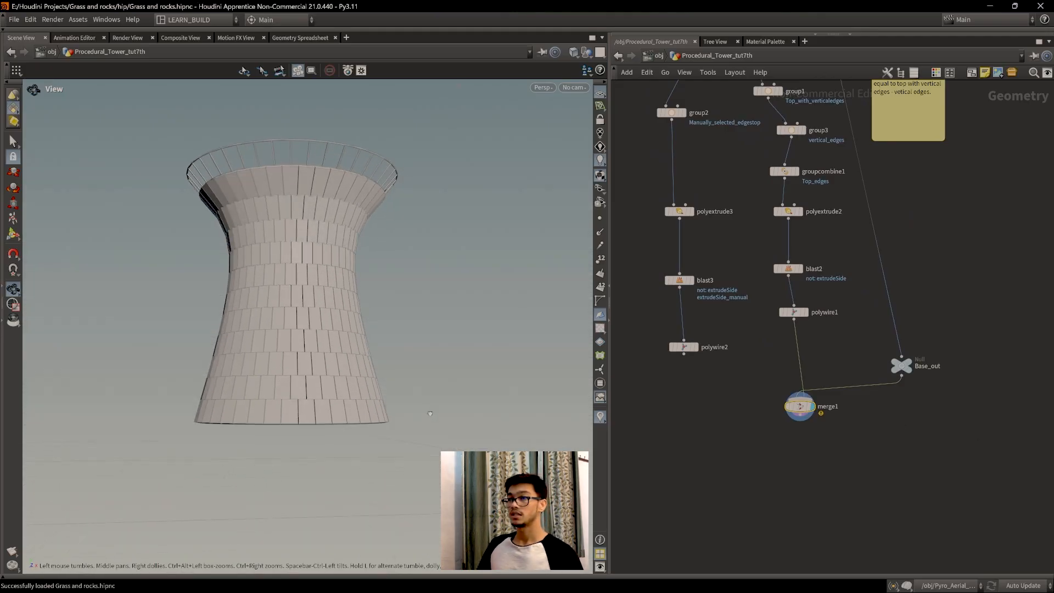
pyautogui.moveTo(373, 405); pyautogui.dragTo(258, 409)
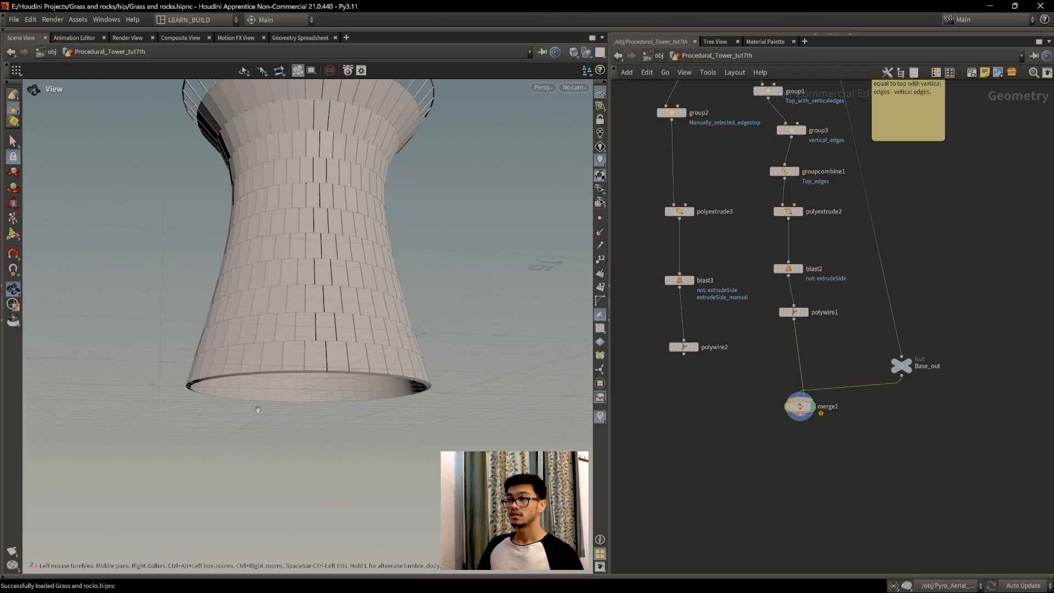
pyautogui.moveTo(329, 413); pyautogui.dragTo(387, 409)
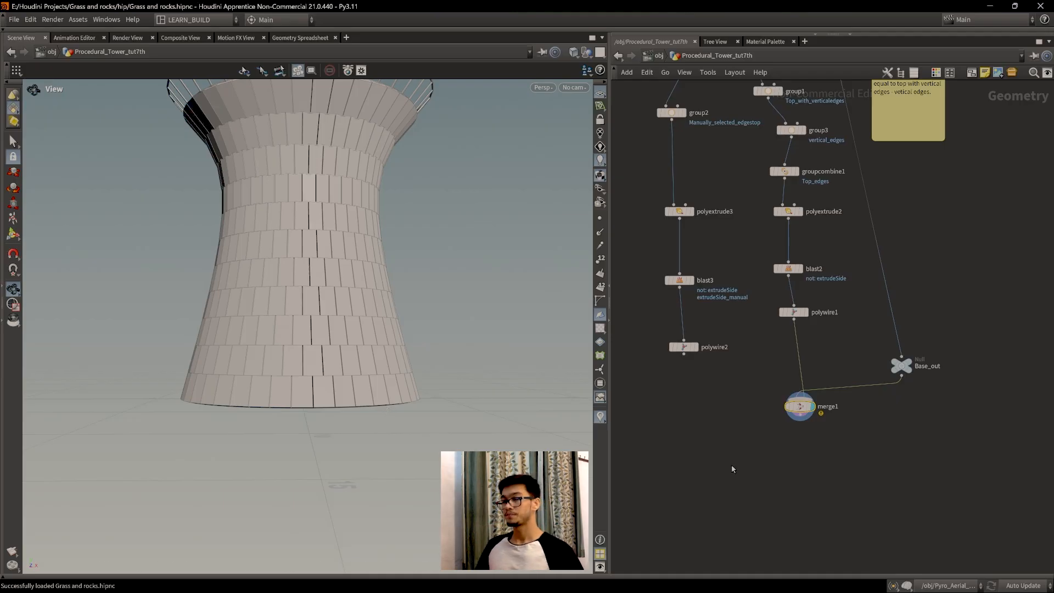
# Review the tower's node network from the merge back up to its first nodes, along with the tiled tower wall.
pyautogui.scroll(2, 730, 466)
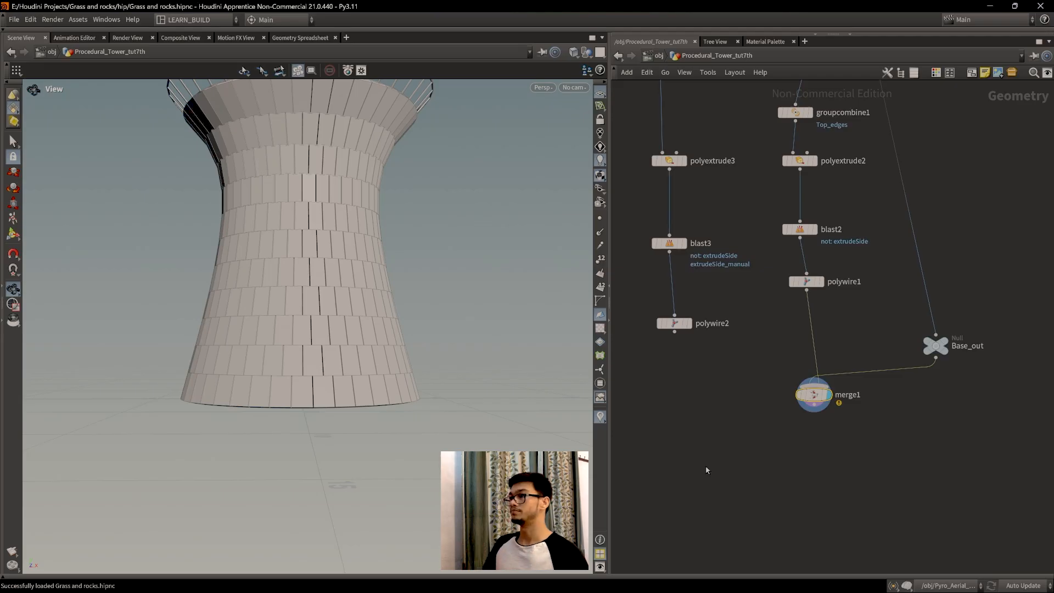
pyautogui.moveTo(735, 264); pyautogui.dragTo(766, 345, button='middle')
pyautogui.scroll(-1, 766, 345)
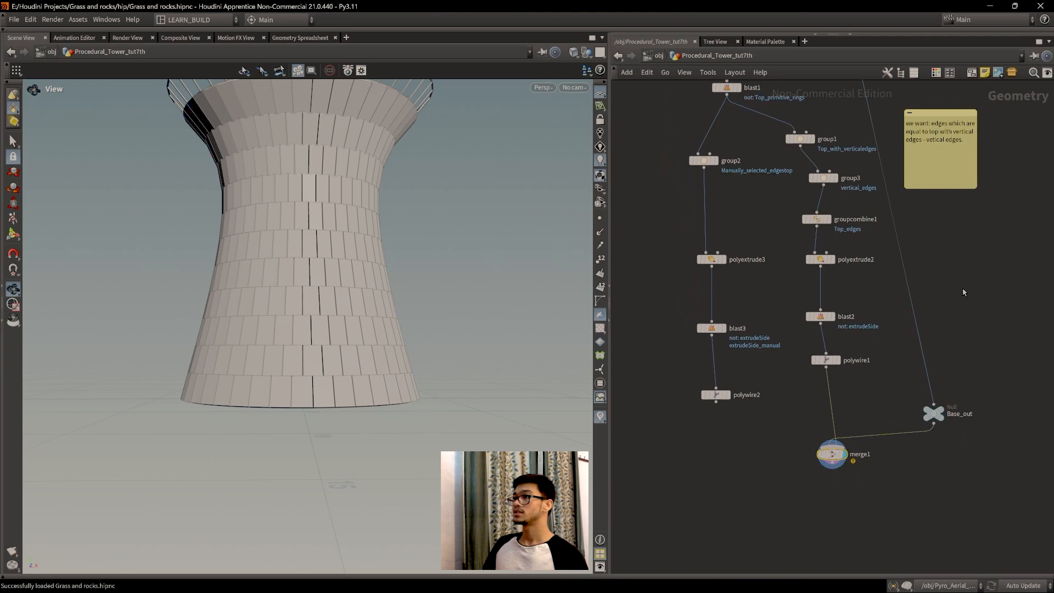
pyautogui.scroll(-2, 963, 287)
pyautogui.moveTo(983, 395); pyautogui.dragTo(851, 320, button='middle')
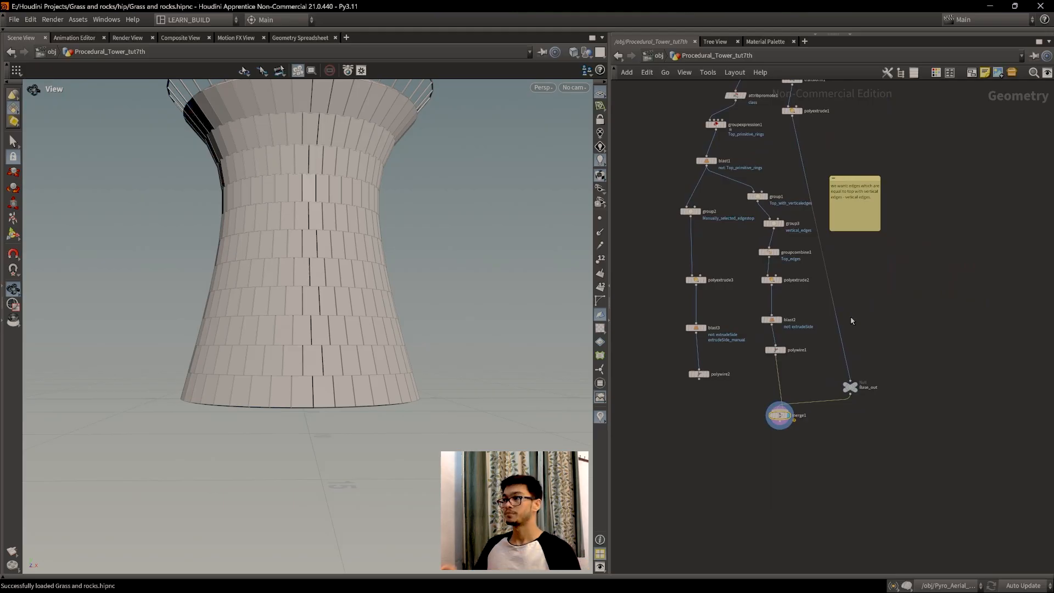
pyautogui.moveTo(848, 222); pyautogui.dragTo(854, 418, button='middle')
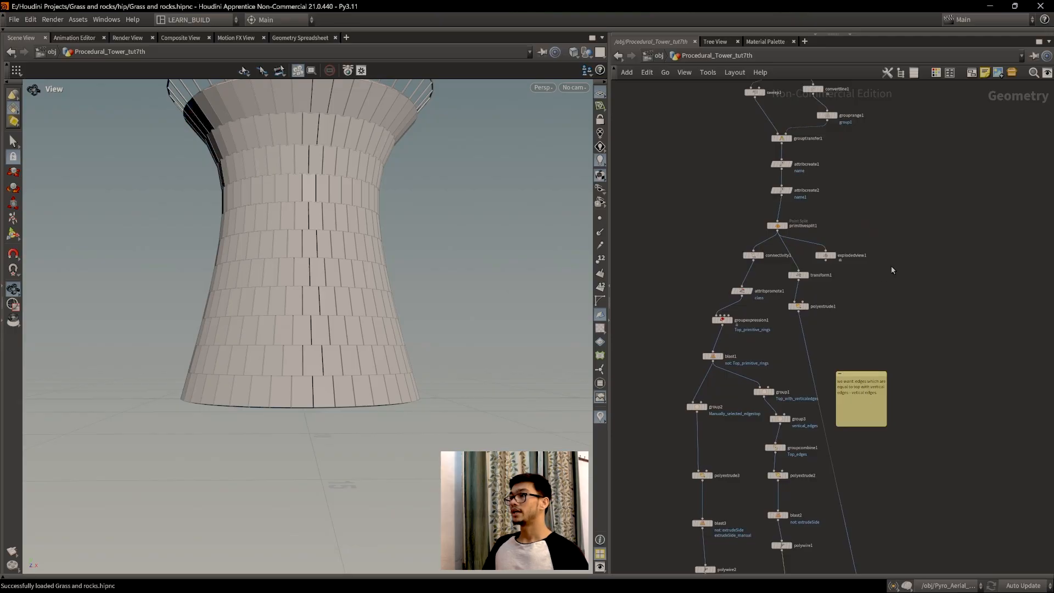
pyautogui.scroll(3, 826, 301)
pyautogui.moveTo(855, 334); pyautogui.dragTo(894, 336, button='middle')
pyautogui.scroll(1, 247, 398)
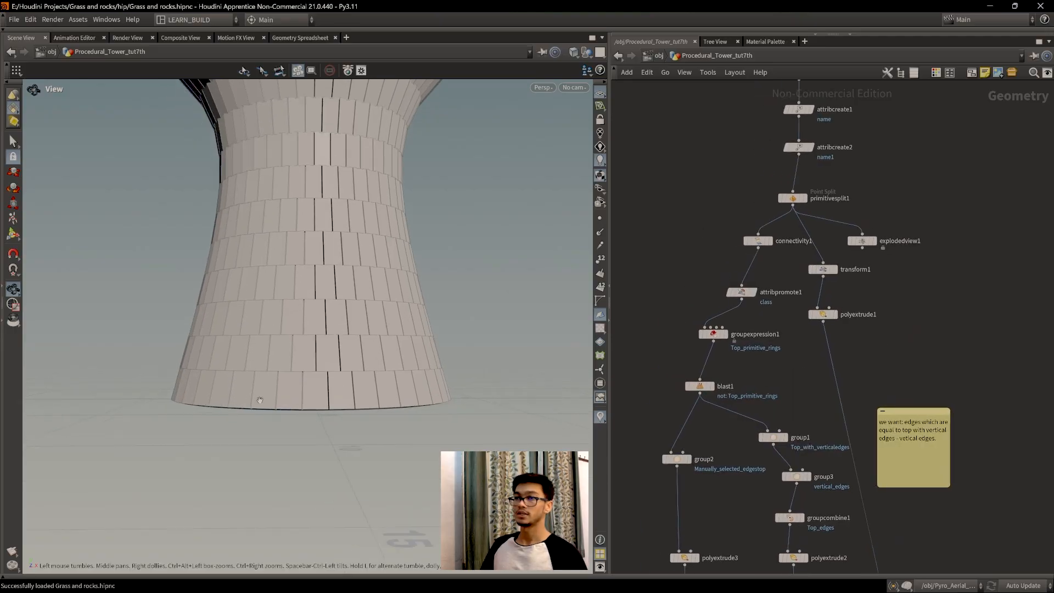
pyautogui.moveTo(310, 362); pyautogui.dragTo(280, 314, button='middle')
pyautogui.moveTo(280, 315); pyautogui.dragTo(298, 344)
pyautogui.moveTo(306, 308); pyautogui.dragTo(300, 361, button='middle')
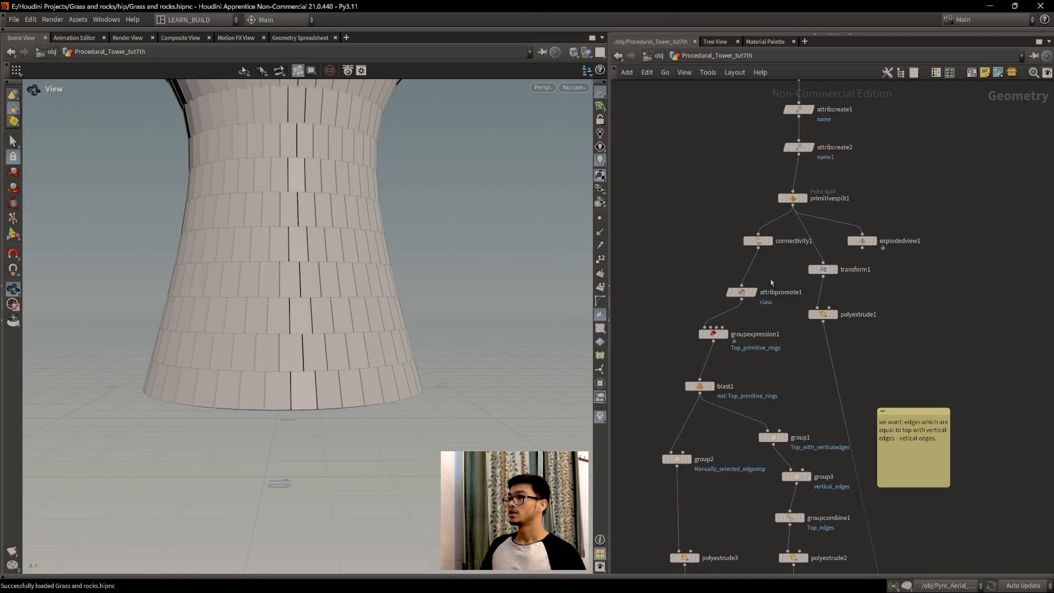
pyautogui.scroll(3, 785, 324)
pyautogui.scroll(-5, 816, 343)
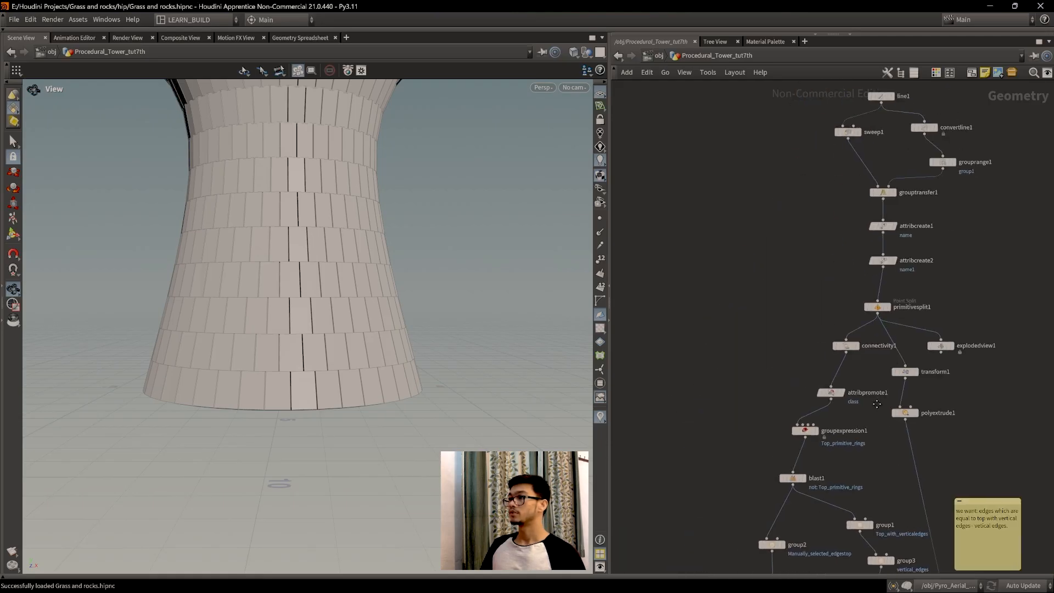
# Move the connectivity1 node away from the other branches and display its result on the tower.
pyautogui.moveTo(815, 352); pyautogui.dragTo(751, 367)
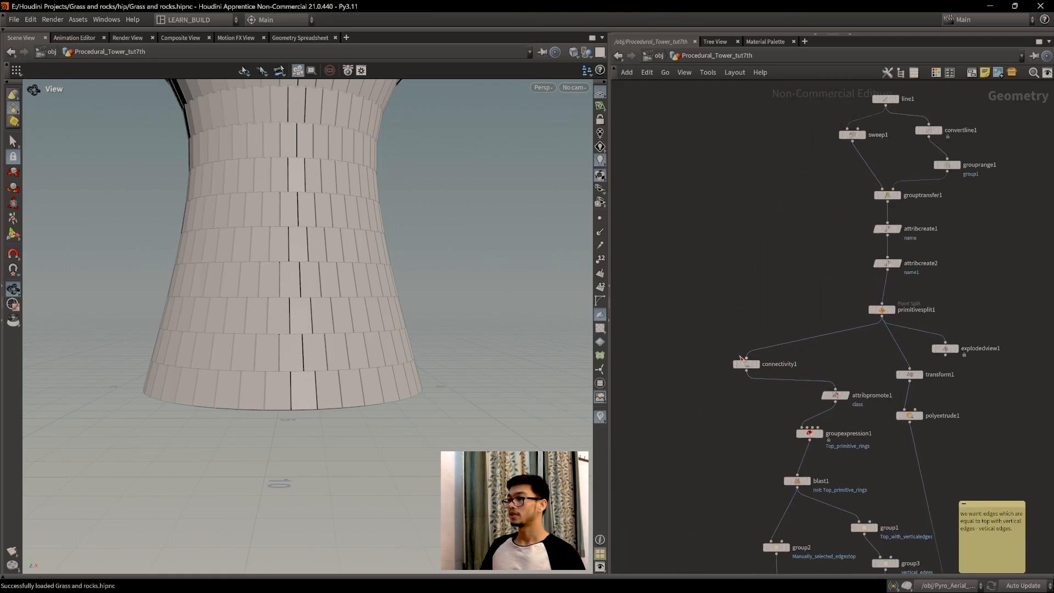
pyautogui.click(760, 353)
pyautogui.scroll(2, 760, 351)
pyautogui.moveTo(386, 302); pyautogui.dragTo(354, 306)
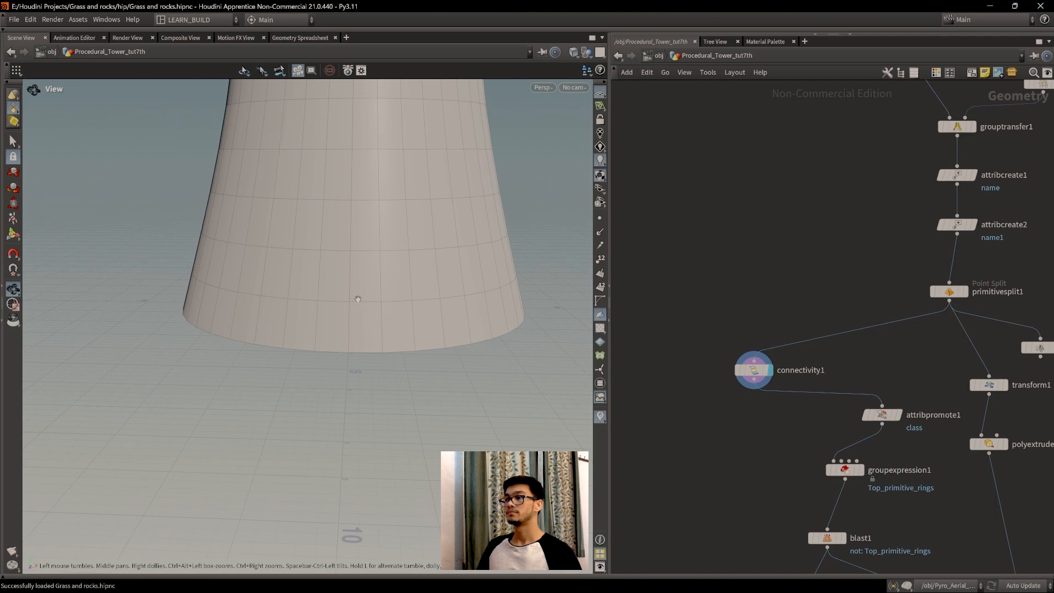
pyautogui.moveTo(376, 317); pyautogui.dragTo(335, 350)
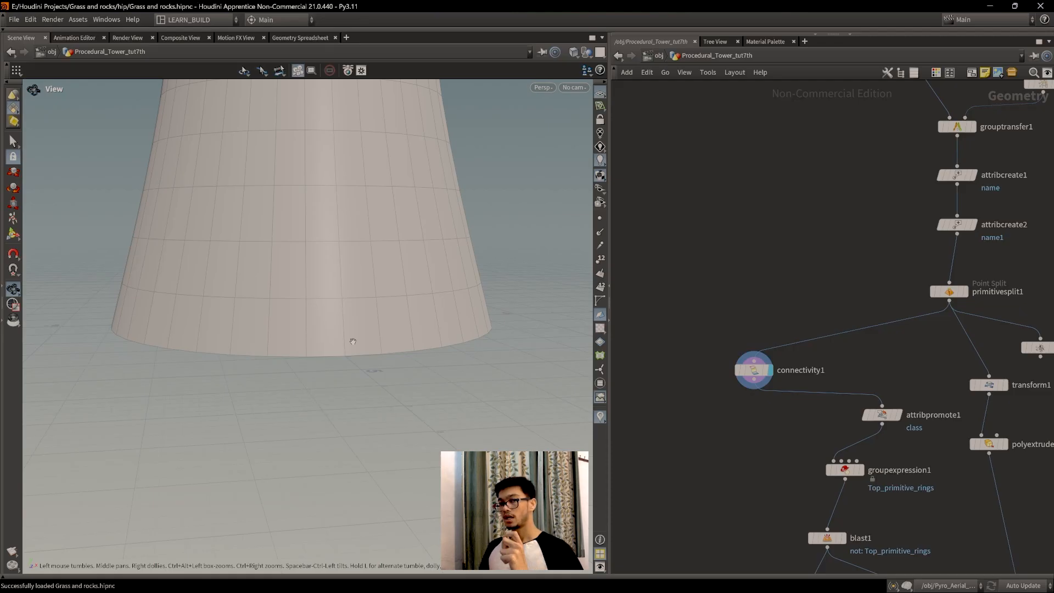
# Display the groupexpression1 node and show its parameters to examine the Top_primitive_rings expression.
pyautogui.moveTo(821, 278); pyautogui.dragTo(719, 417, button='middle')
pyautogui.scroll(-1, 749, 316)
pyautogui.moveTo(749, 316); pyautogui.dragTo(696, 194, button='middle')
pyautogui.scroll(2, 724, 309)
pyautogui.scroll(-1, 697, 194)
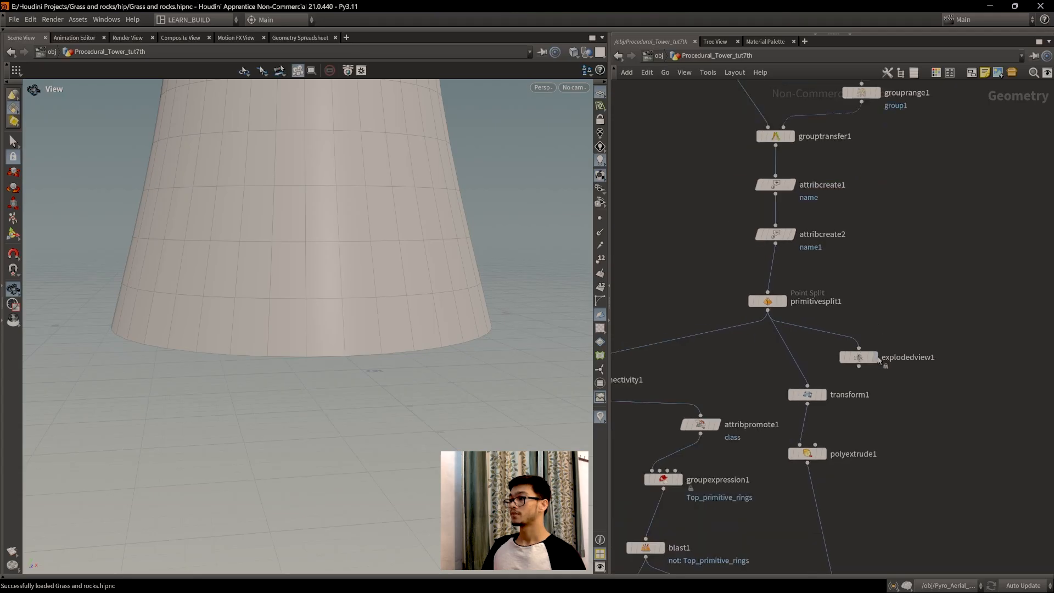
pyautogui.moveTo(846, 470); pyautogui.dragTo(878, 350, button='middle')
pyautogui.click(703, 356)
pyautogui.click(715, 338)
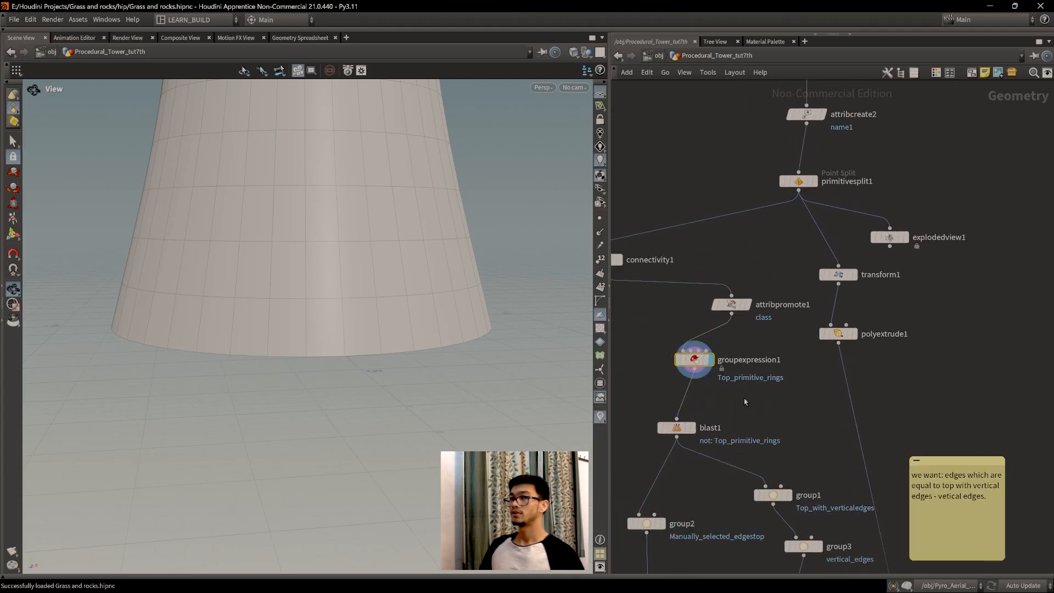
pyautogui.scroll(-1, 745, 402)
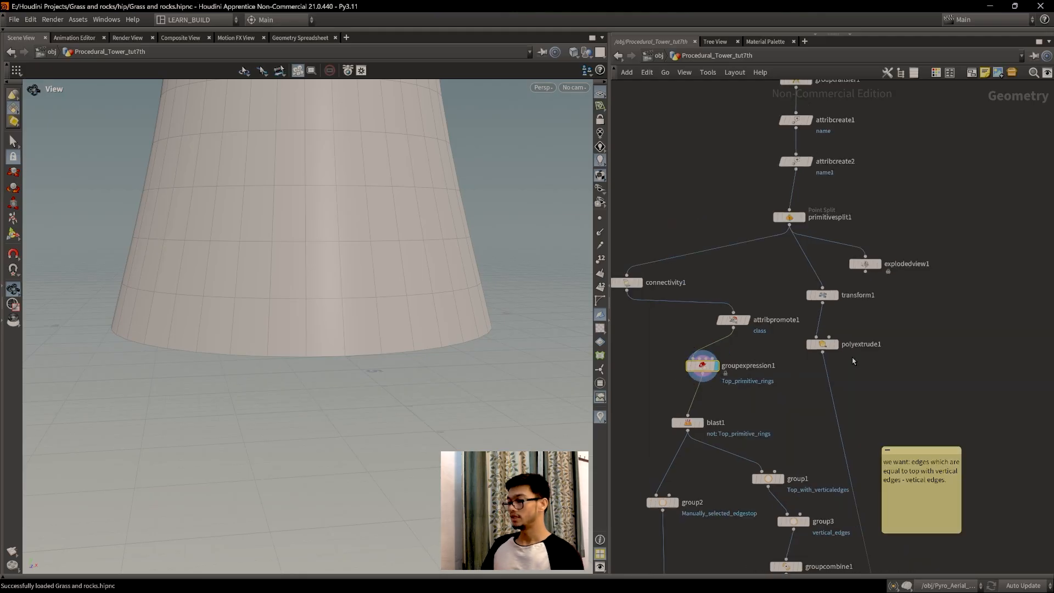
pyautogui.press('p')
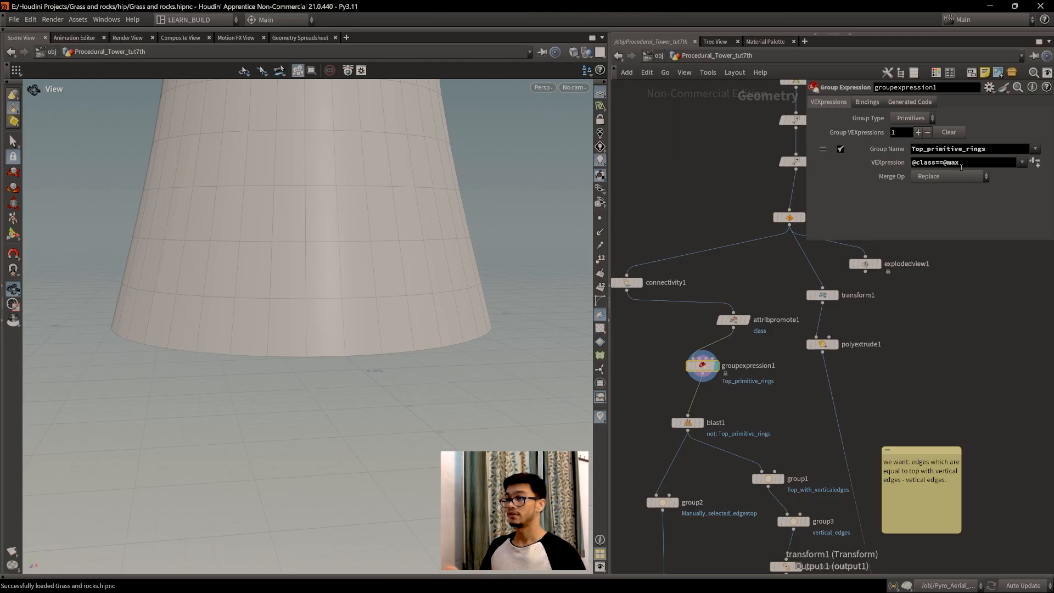
# Add a Blast node below connectivity1, wire it to that node's output and display it.
pyautogui.moveTo(354, 316); pyautogui.dragTo(402, 263, button='middle')
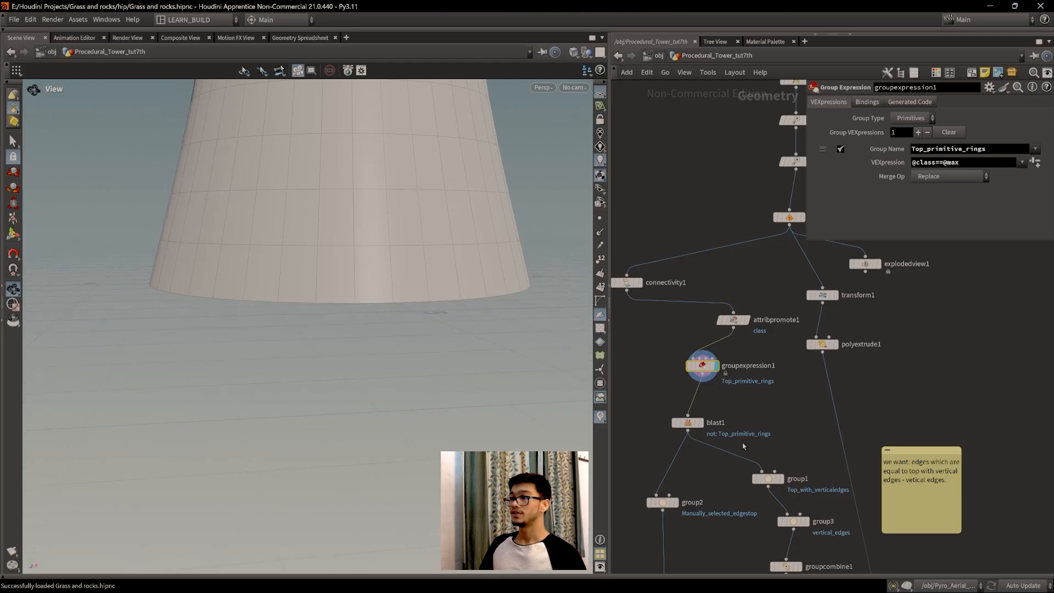
pyautogui.moveTo(648, 331); pyautogui.dragTo(709, 363, button='middle')
pyautogui.scroll(3, 714, 373)
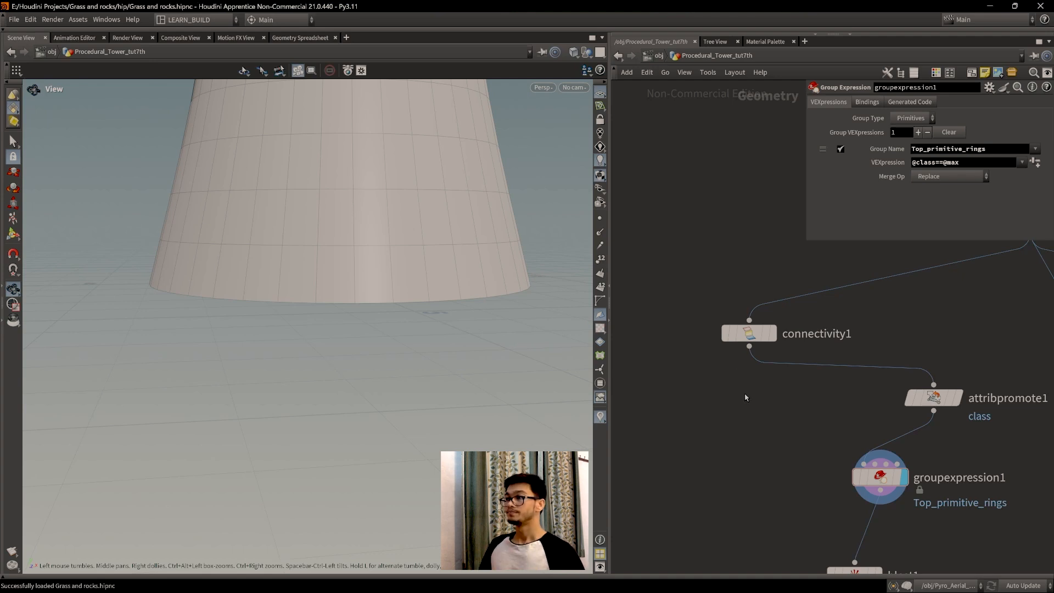
pyautogui.moveTo(745, 399); pyautogui.dragTo(707, 359, button='middle')
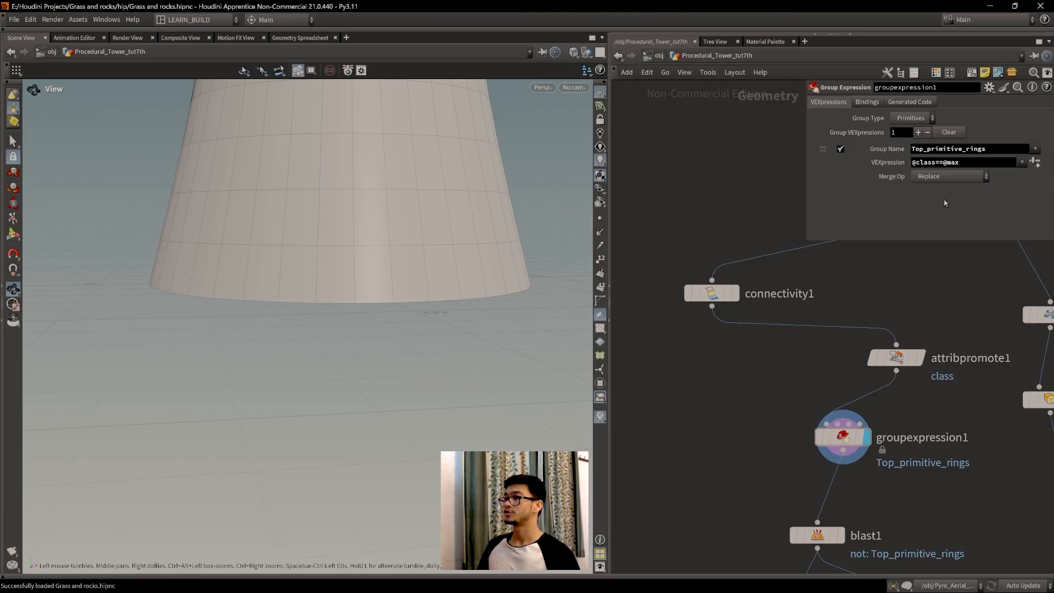
pyautogui.moveTo(710, 369); pyautogui.dragTo(821, 374, button='middle')
pyautogui.press('Tab')
pyautogui.write('bla')
pyautogui.press('Return')
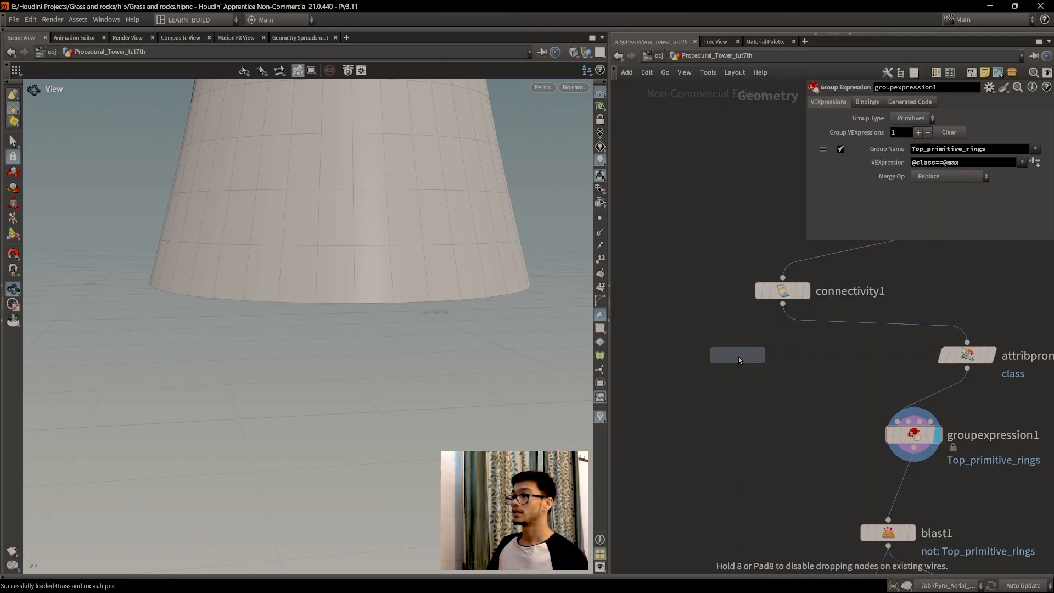
pyautogui.click(739, 360)
pyautogui.moveTo(783, 303); pyautogui.dragTo(739, 353)
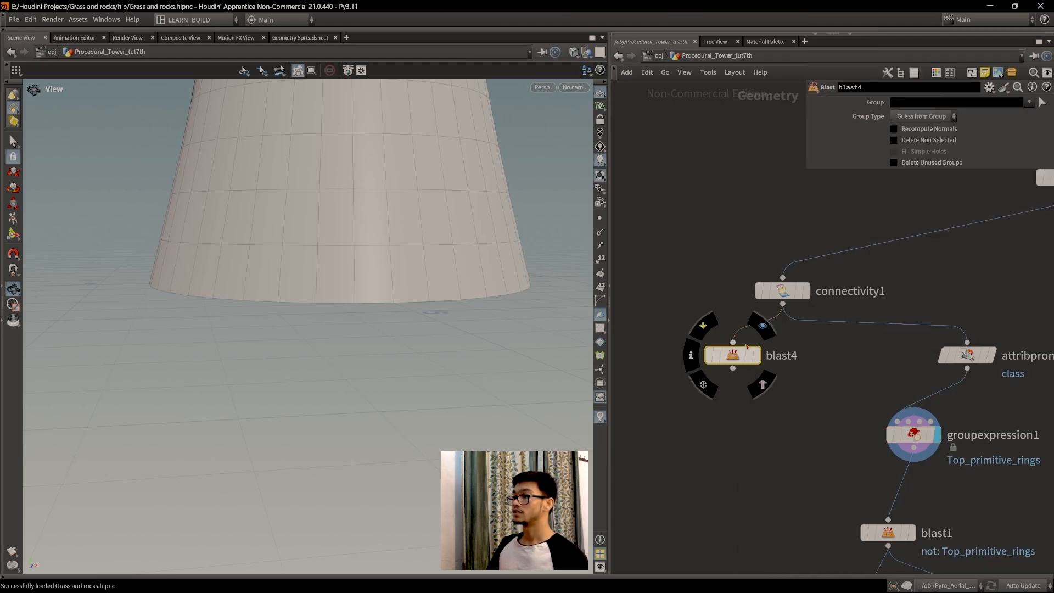
pyautogui.click(762, 325)
pyautogui.click(950, 103)
pyautogui.write('class')
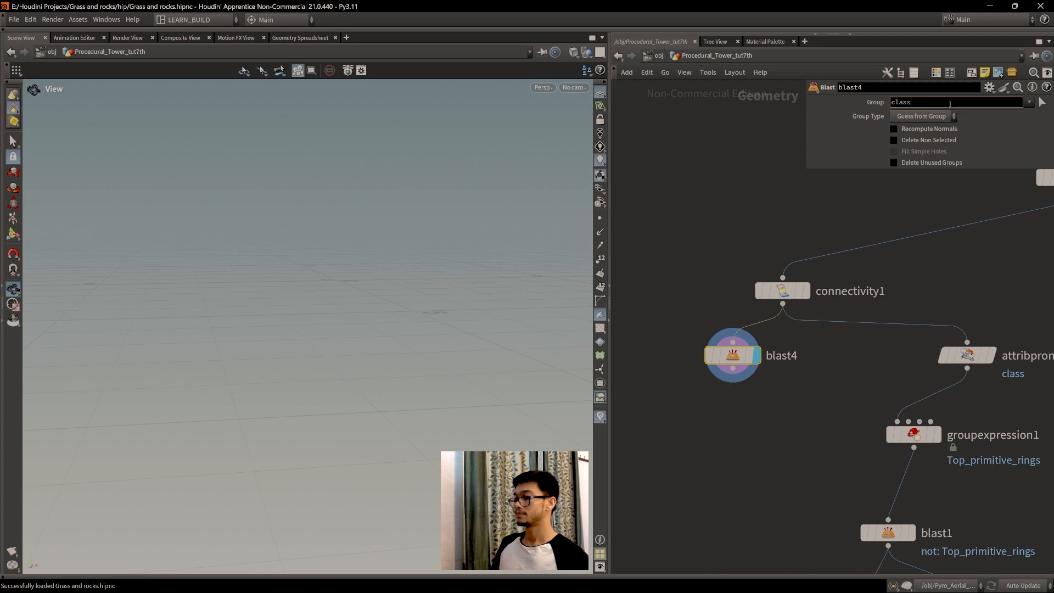
pyautogui.press('Left')
pyautogui.press('Left')
pyautogui.press('Left')
pyautogui.press('Left')
pyautogui.press('Left')
pyautogui.write('@')
pyautogui.press('Right')
pyautogui.press('Right')
pyautogui.press('Right')
pyautogui.press('Right')
pyautogui.press('Right')
pyautogui.press('Right')
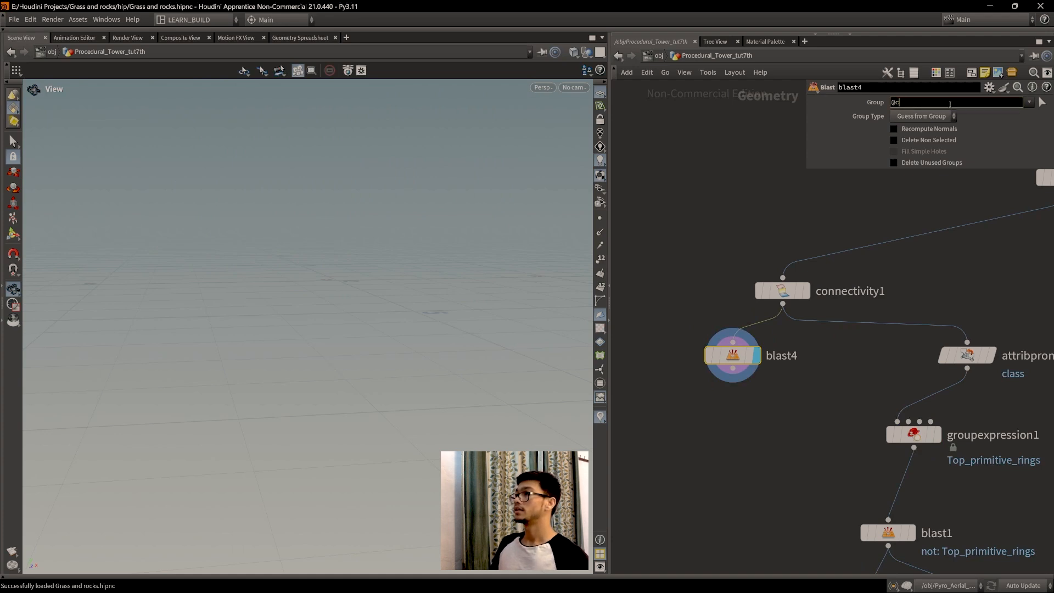
pyautogui.write('==0')
pyautogui.press('Return')
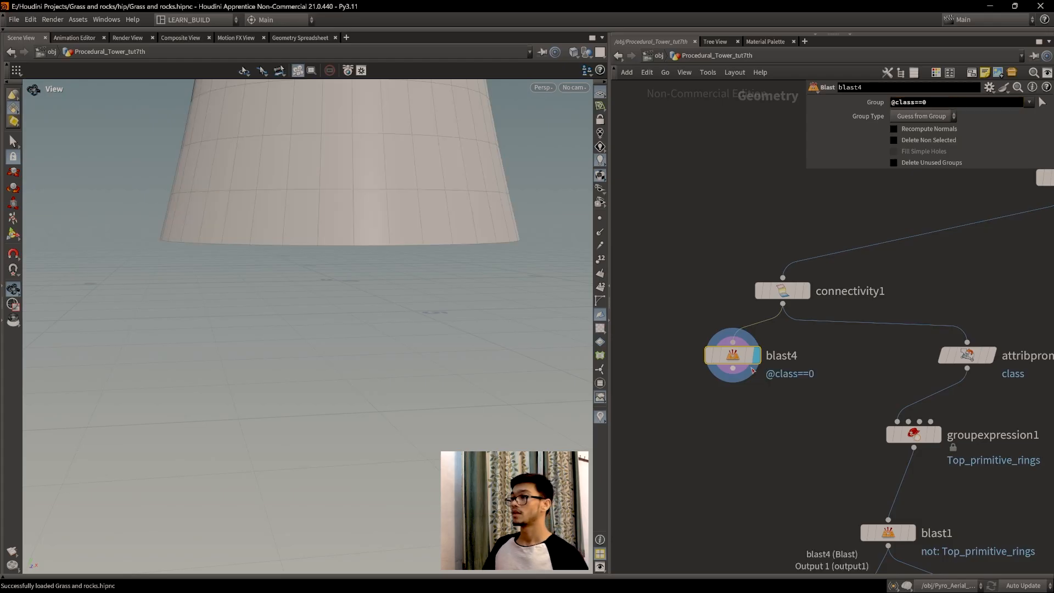
pyautogui.click(921, 140)
pyautogui.moveTo(364, 244); pyautogui.dragTo(346, 310)
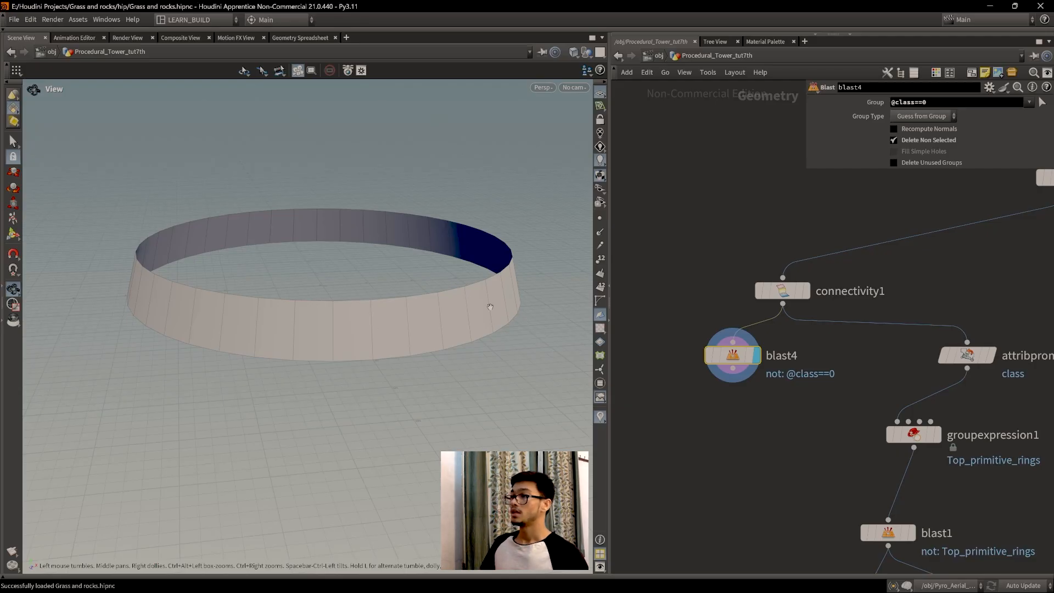
# Display the line1 node at the start of the network and show its points in the viewport.
pyautogui.scroll(-4, 821, 266)
pyautogui.moveTo(900, 264); pyautogui.dragTo(768, 551, button='middle')
pyautogui.scroll(3, 796, 401)
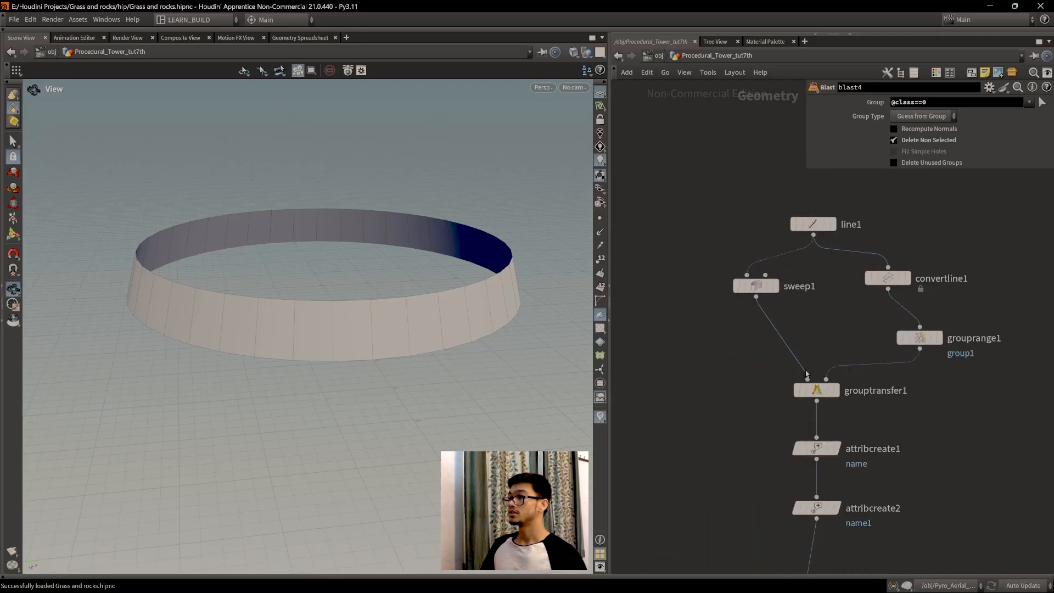
pyautogui.click(813, 223)
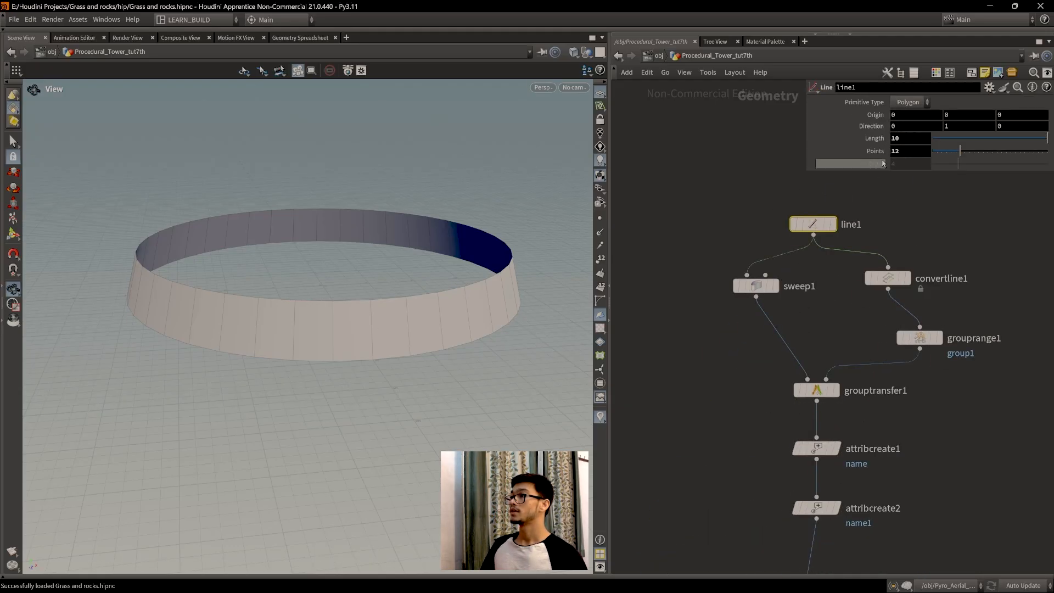
pyautogui.click(831, 224)
pyautogui.moveTo(423, 183); pyautogui.dragTo(425, 274, button='middle')
pyautogui.click(599, 218)
pyautogui.moveTo(354, 241); pyautogui.dragTo(374, 339, button='middle')
pyautogui.moveTo(386, 396); pyautogui.dragTo(390, 311, button='middle')
pyautogui.moveTo(390, 310); pyautogui.dragTo(394, 323, button='right')
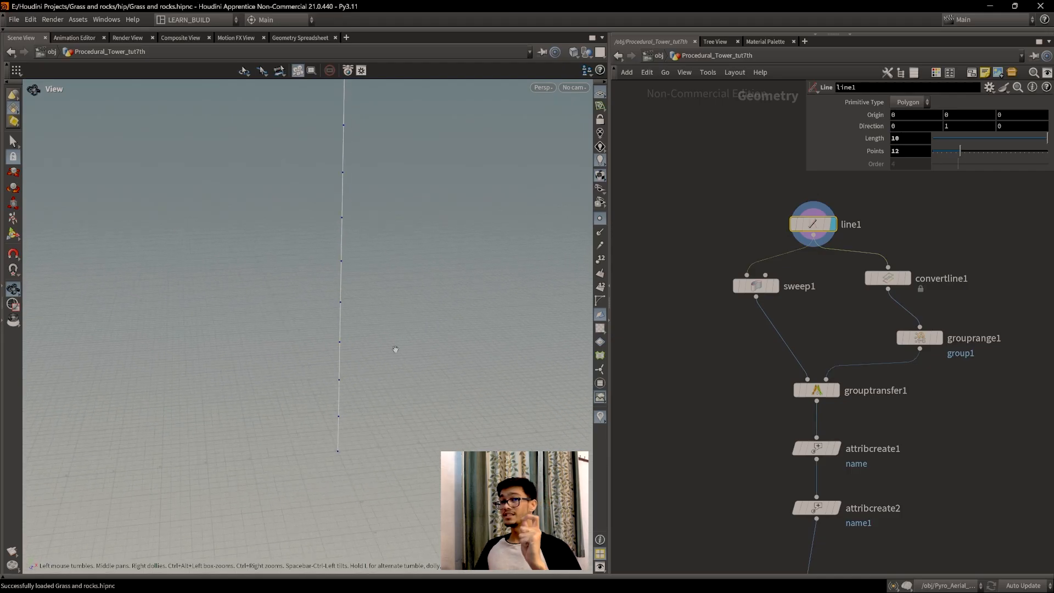
# Examine the points and segments along the vertical line from its base to its upper end.
pyautogui.scroll(2, 401, 423)
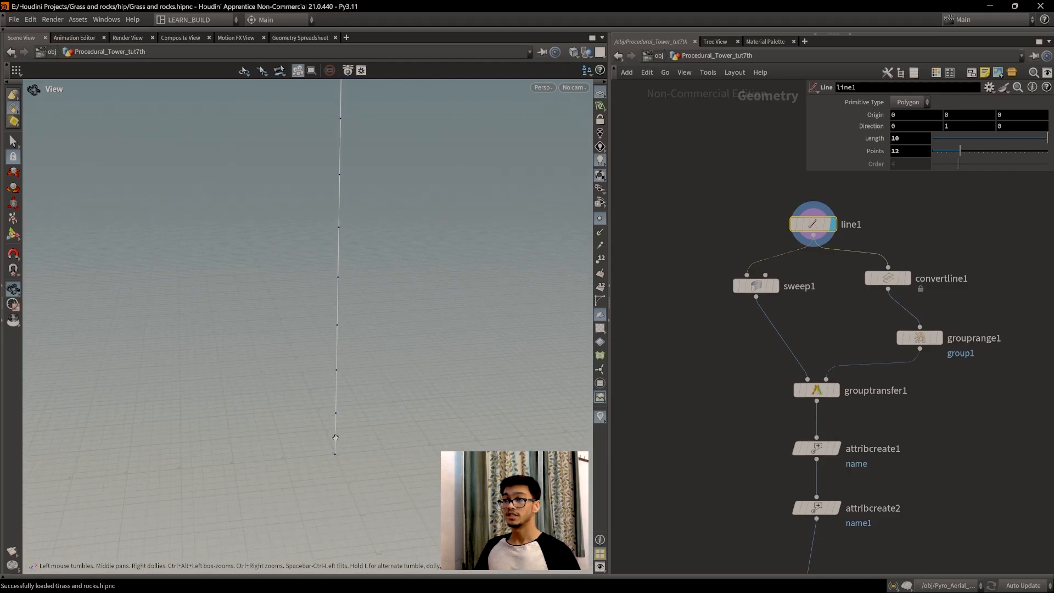
pyautogui.moveTo(370, 424); pyautogui.dragTo(307, 452)
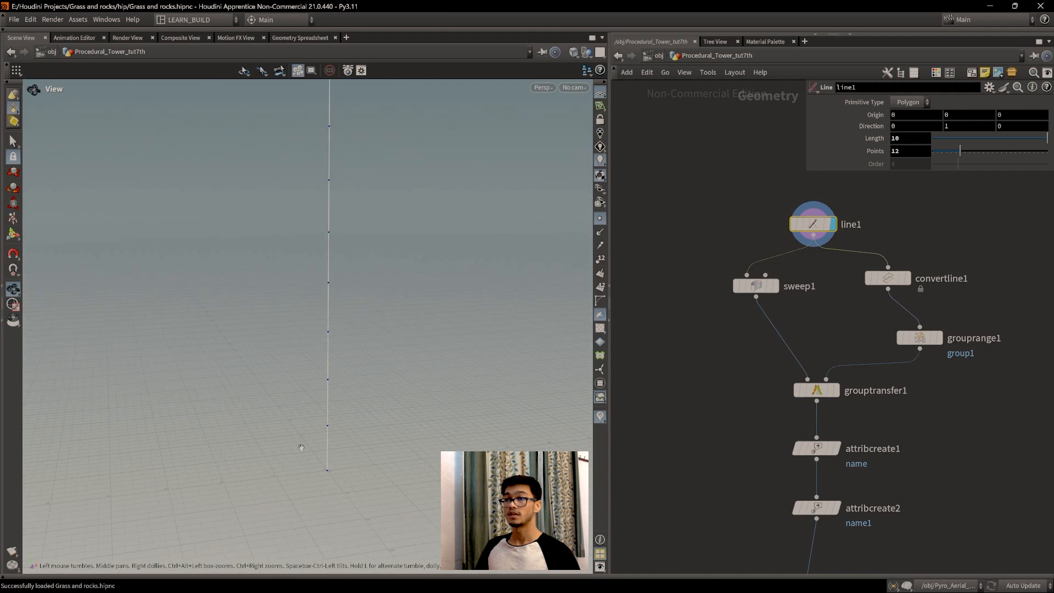
pyautogui.moveTo(379, 438); pyautogui.dragTo(338, 514)
pyautogui.moveTo(355, 135); pyautogui.dragTo(391, 252)
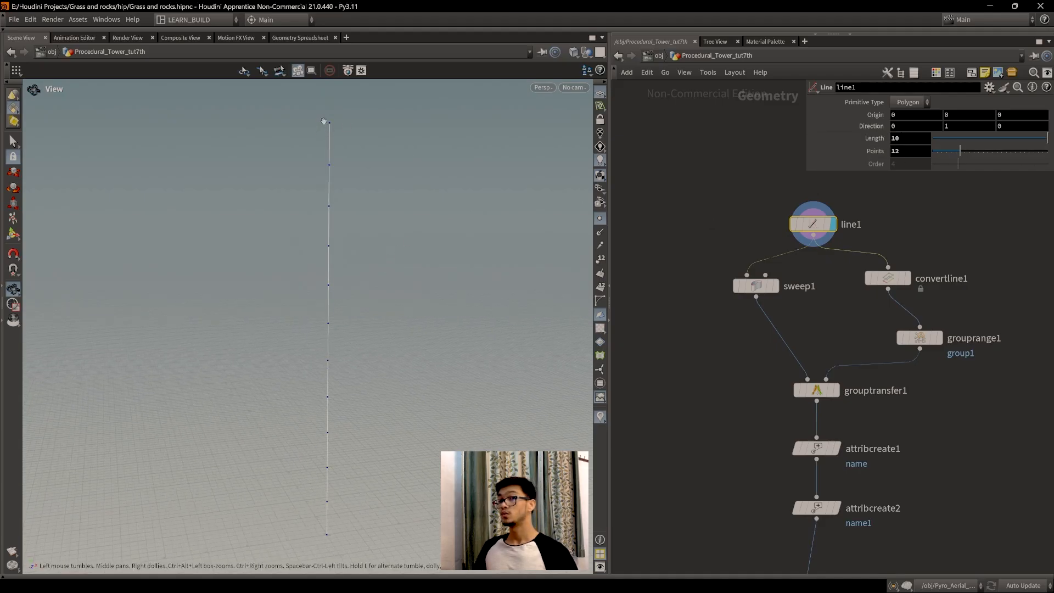
pyautogui.moveTo(341, 498); pyautogui.dragTo(377, 347, button='middle')
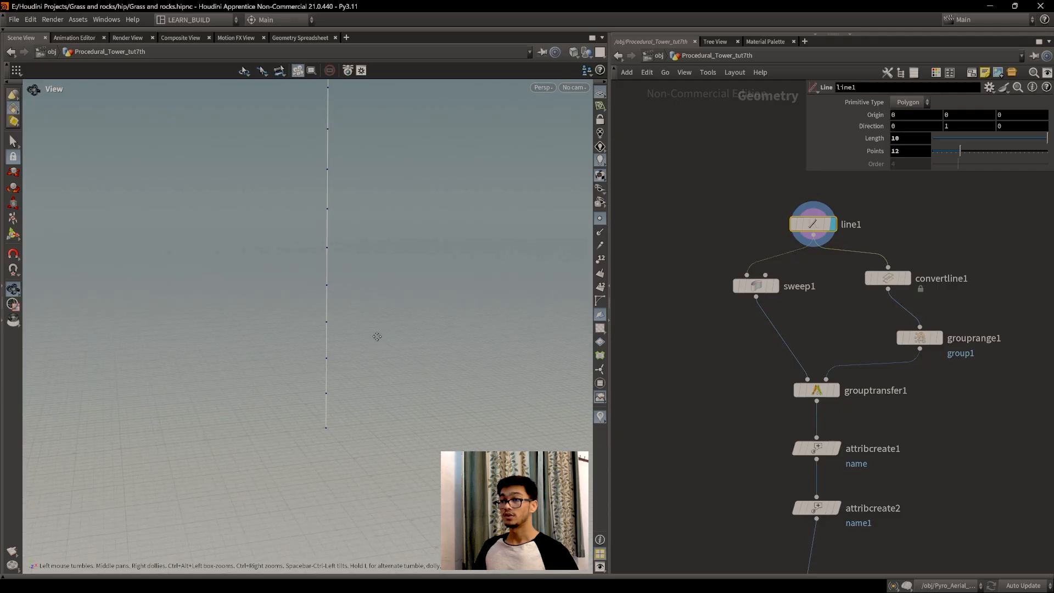
pyautogui.scroll(3, 331, 417)
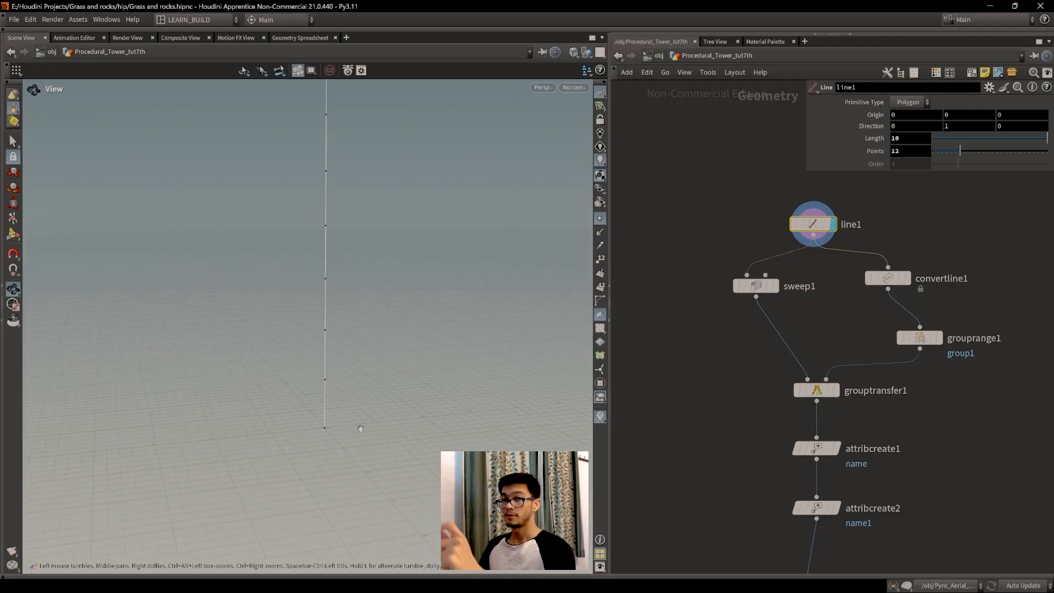
pyautogui.scroll(-1, 347, 418)
pyautogui.moveTo(353, 384); pyautogui.dragTo(368, 452, button='middle')
pyautogui.scroll(-1, 369, 447)
pyautogui.moveTo(372, 221); pyautogui.dragTo(356, 442, button='middle')
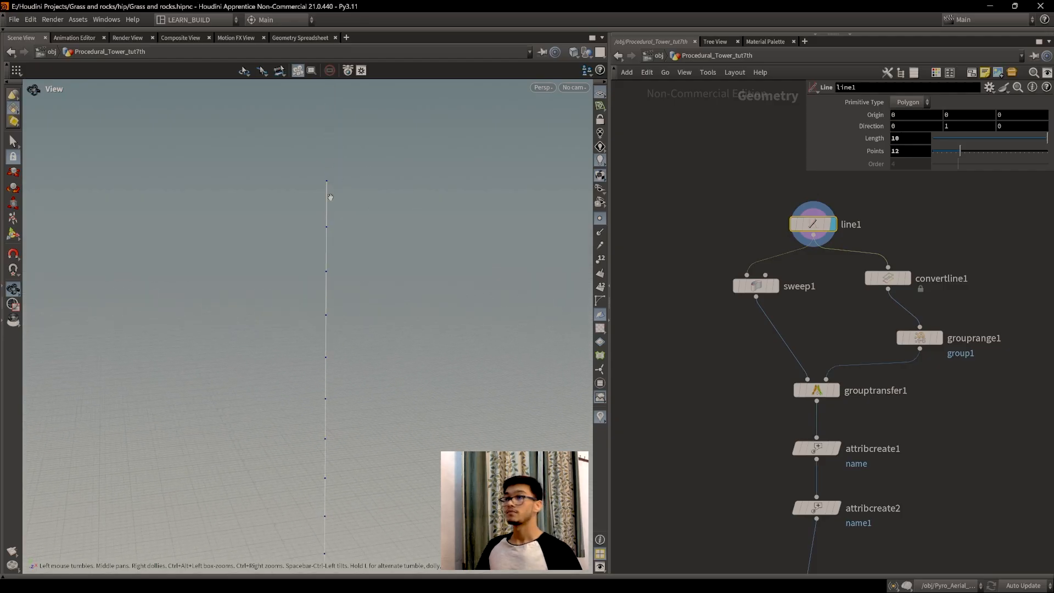
pyautogui.moveTo(338, 371); pyautogui.dragTo(355, 244, button='middle')
pyautogui.scroll(1, 388, 456)
pyautogui.moveTo(388, 456); pyautogui.dragTo(399, 317, button='middle')
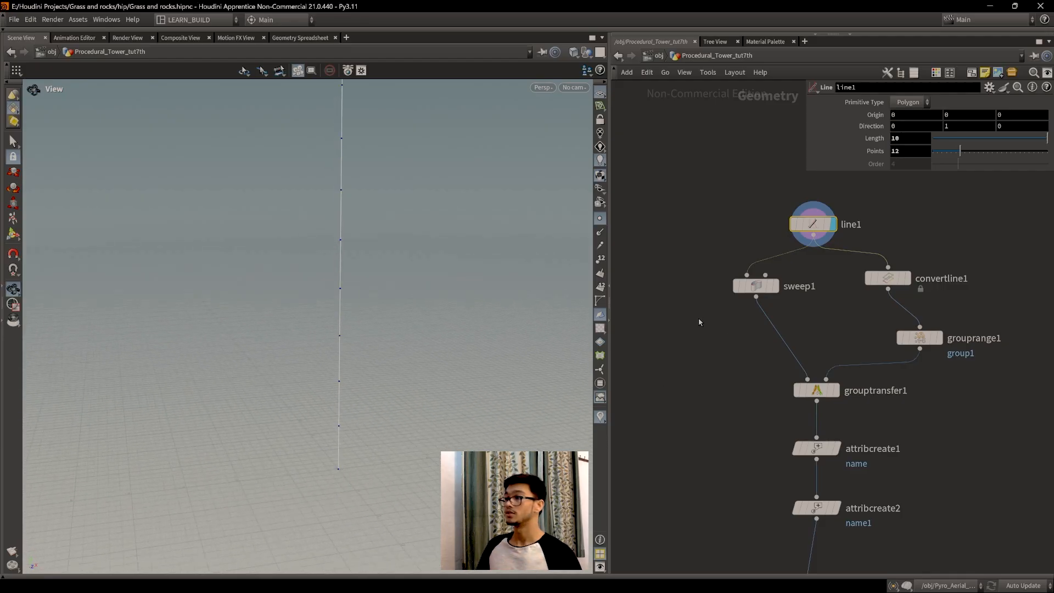
# Return to the blast4 node and display its isolated ring with the points shown.
pyautogui.scroll(-5, 740, 322)
pyautogui.moveTo(715, 440); pyautogui.dragTo(756, 298, button='middle')
pyautogui.scroll(5, 683, 341)
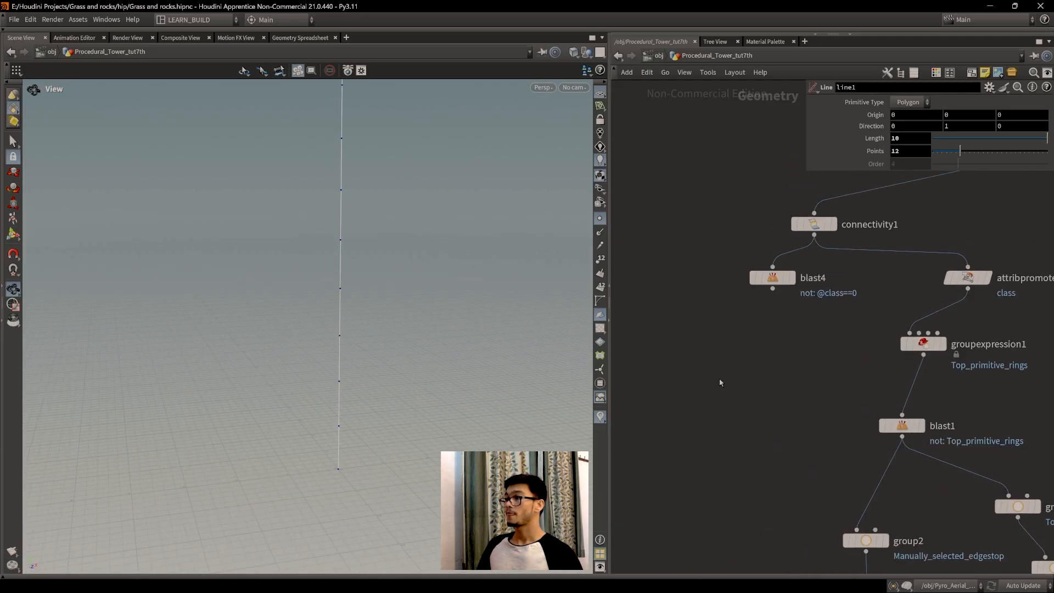
pyautogui.moveTo(769, 279)
pyautogui.click(797, 253)
pyautogui.scroll(2, 819, 348)
pyautogui.scroll(-2, 412, 449)
pyautogui.moveTo(412, 449); pyautogui.dragTo(434, 400)
pyautogui.moveTo(849, 343); pyautogui.dragTo(825, 420, button='middle')
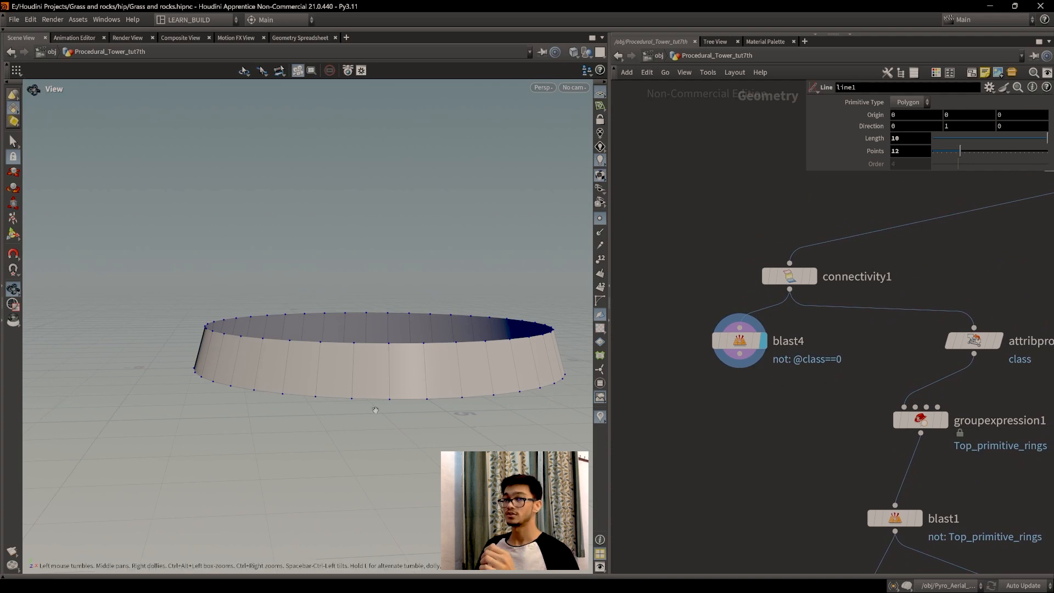
pyautogui.moveTo(397, 406); pyautogui.dragTo(389, 437)
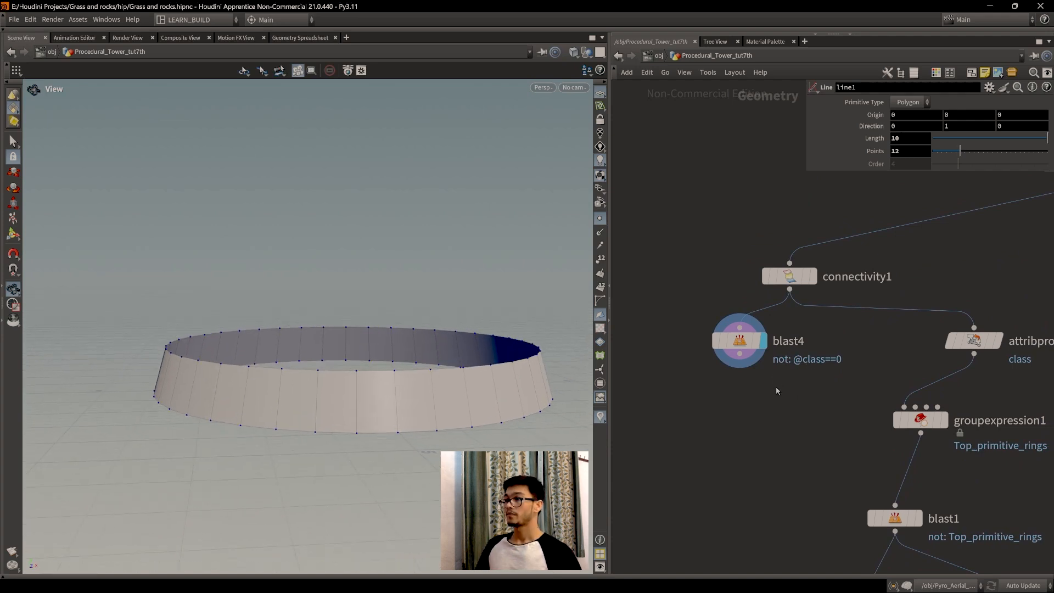
# Select blast4 to show its parameters and examine the points along the ring's upper and lower edges.
pyautogui.click(739, 340)
pyautogui.moveTo(326, 403); pyautogui.dragTo(349, 392)
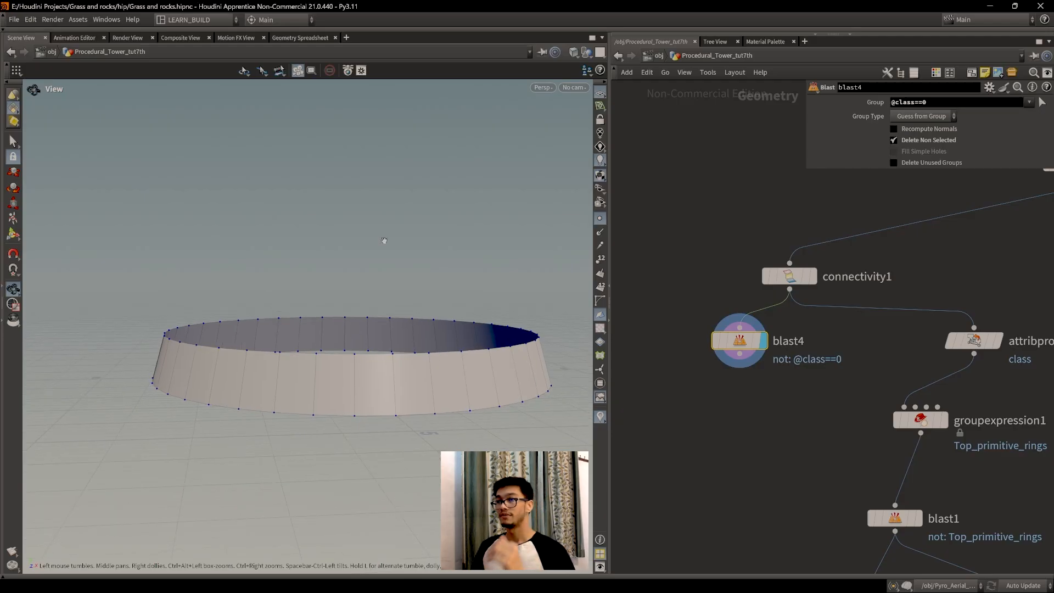
pyautogui.moveTo(409, 434); pyautogui.dragTo(434, 442)
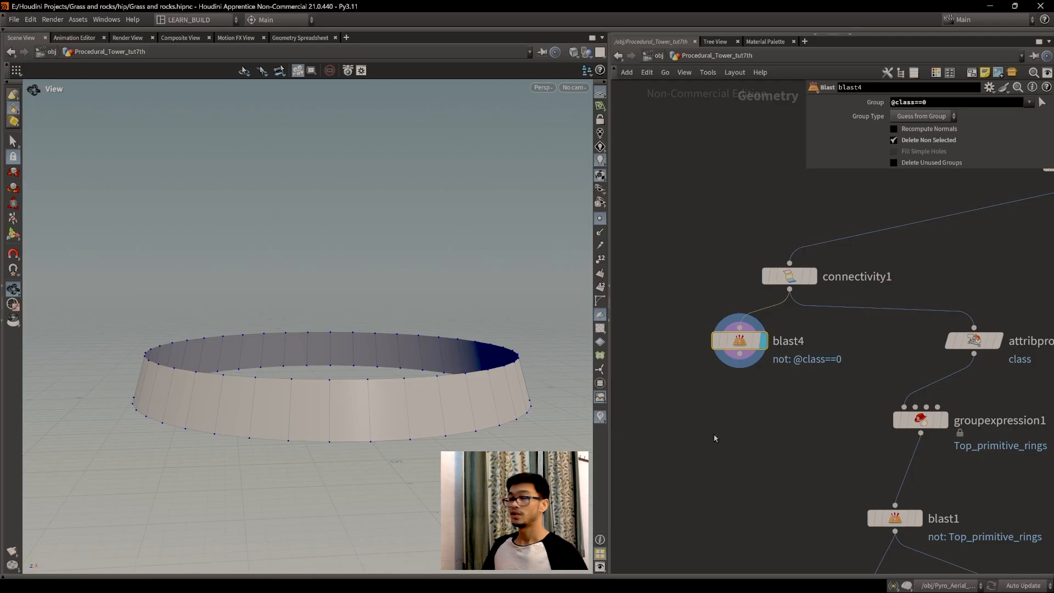
pyautogui.moveTo(752, 376); pyautogui.dragTo(764, 328, button='middle')
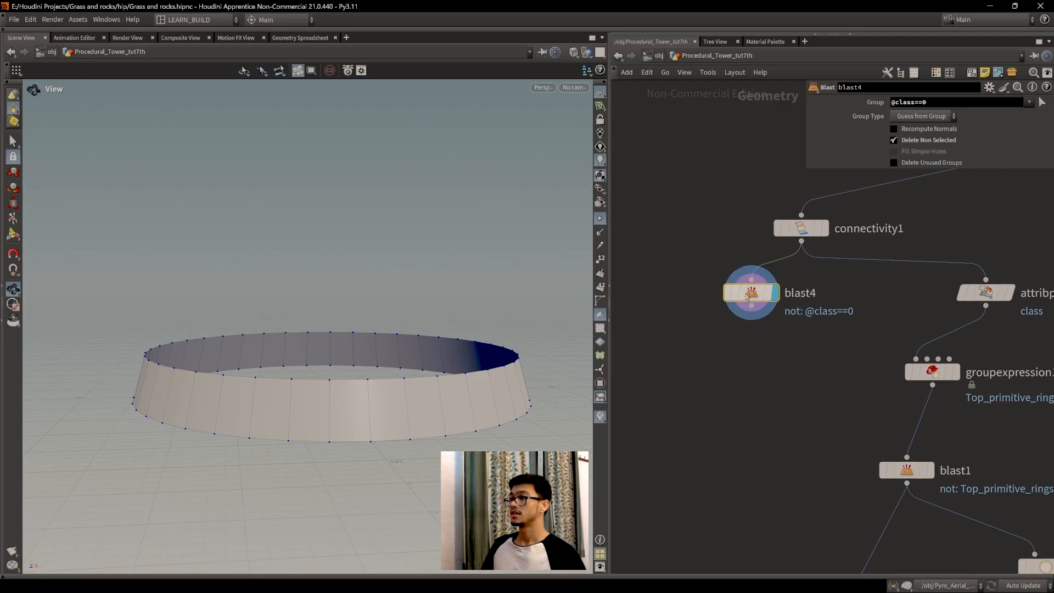
pyautogui.scroll(2, 324, 395)
pyautogui.moveTo(324, 394); pyautogui.dragTo(304, 367)
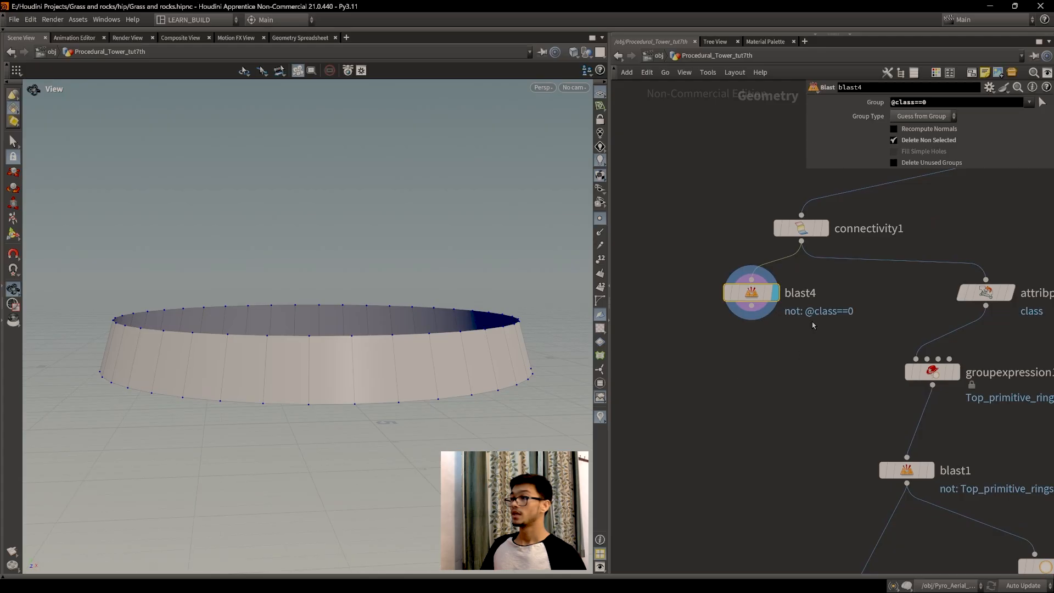
# Hide the points in the viewport and examine the ring's sloped faces from several angles.
pyautogui.click(599, 220)
pyautogui.scroll(-2, 358, 386)
pyautogui.moveTo(357, 386); pyautogui.dragTo(365, 341, button='middle')
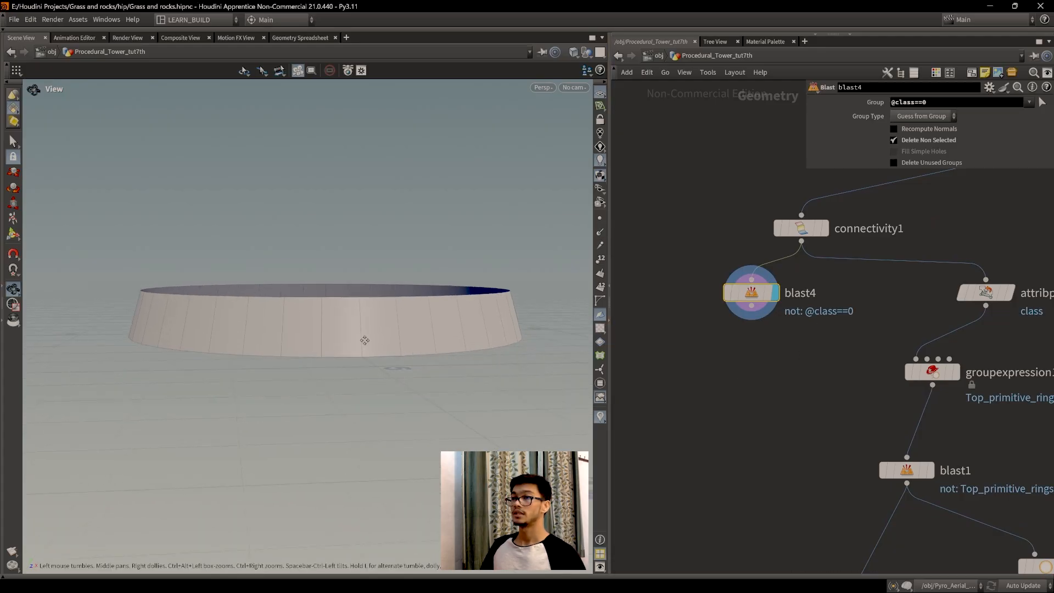
pyautogui.moveTo(365, 341); pyautogui.dragTo(369, 363)
pyautogui.moveTo(373, 324); pyautogui.dragTo(377, 370, button='middle')
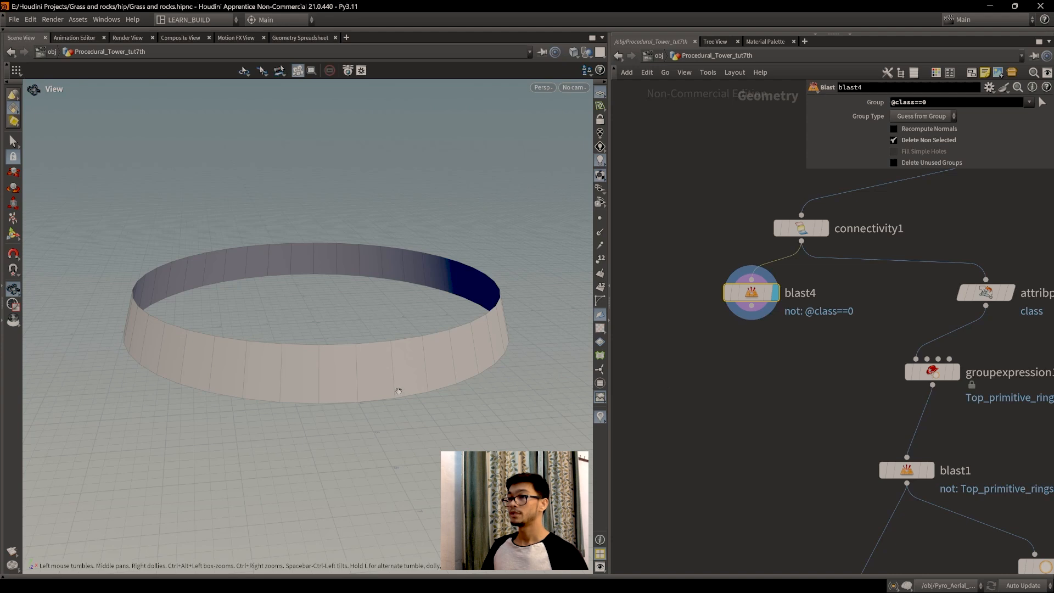
pyautogui.scroll(1, 397, 390)
pyautogui.moveTo(414, 323); pyautogui.dragTo(407, 348, button='middle')
pyautogui.moveTo(773, 374); pyautogui.dragTo(774, 330, button='middle')
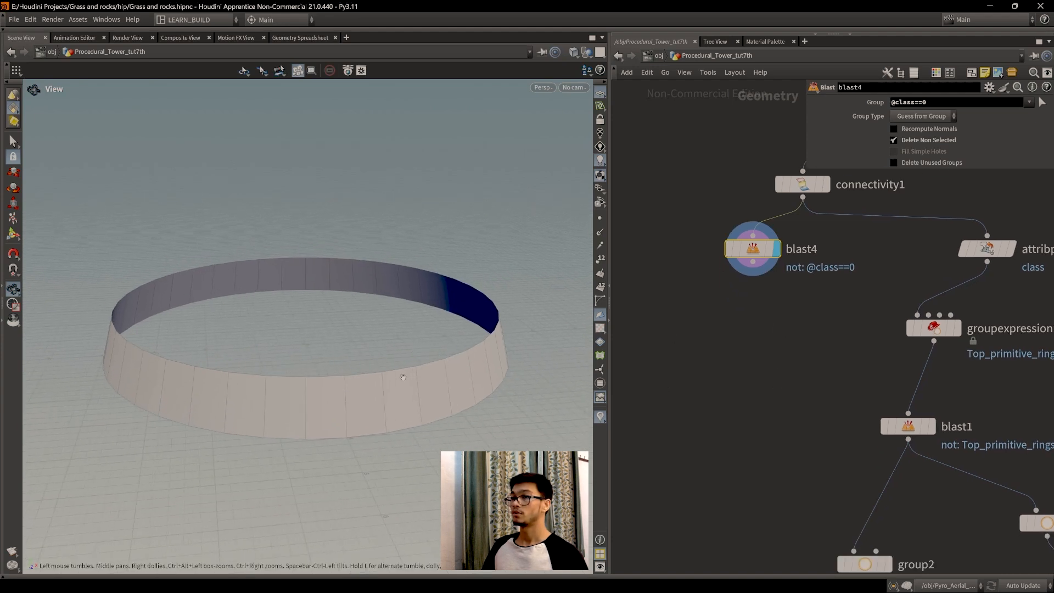
pyautogui.moveTo(402, 373); pyautogui.dragTo(369, 335)
pyautogui.moveTo(369, 377)
pyautogui.mouseDown(button='middle')
pyautogui.moveTo(365, 397)
pyautogui.moveTo(364, 367)
pyautogui.mouseUp(button='middle')
pyautogui.moveTo(365, 367); pyautogui.dragTo(396, 403)
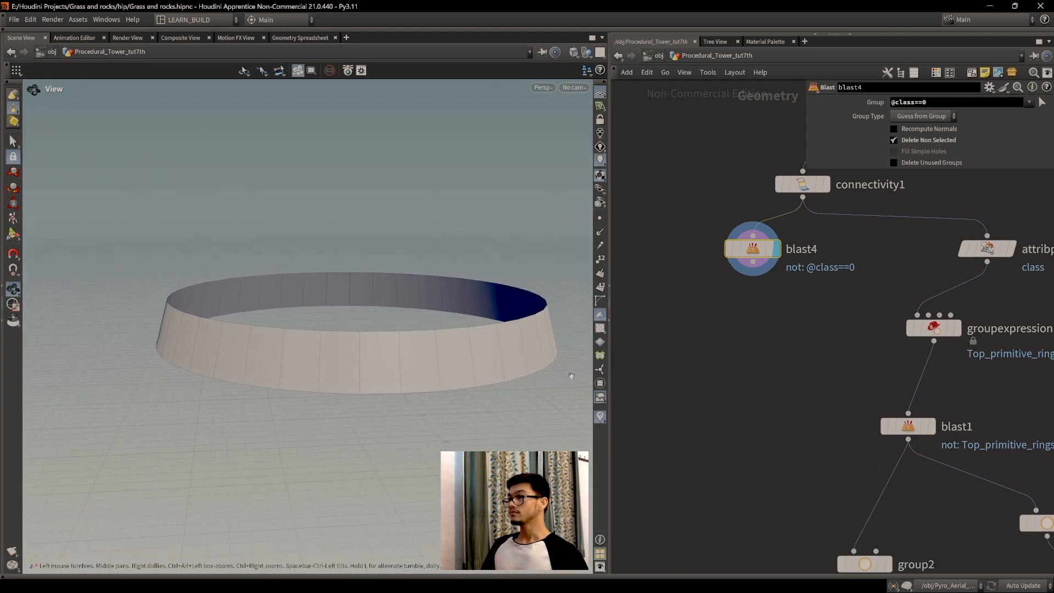
# Add a PolyExtrude node below blast4, wire it to that node's output and display it.
pyautogui.moveTo(731, 343); pyautogui.dragTo(737, 349, button='middle')
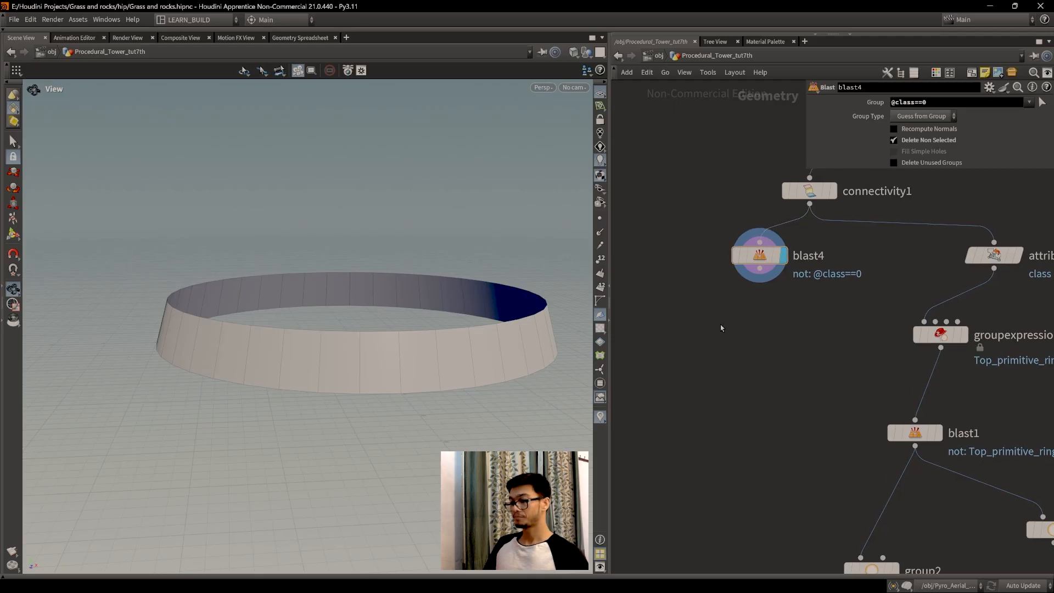
pyautogui.press('Tab')
pyautogui.write('ployex')
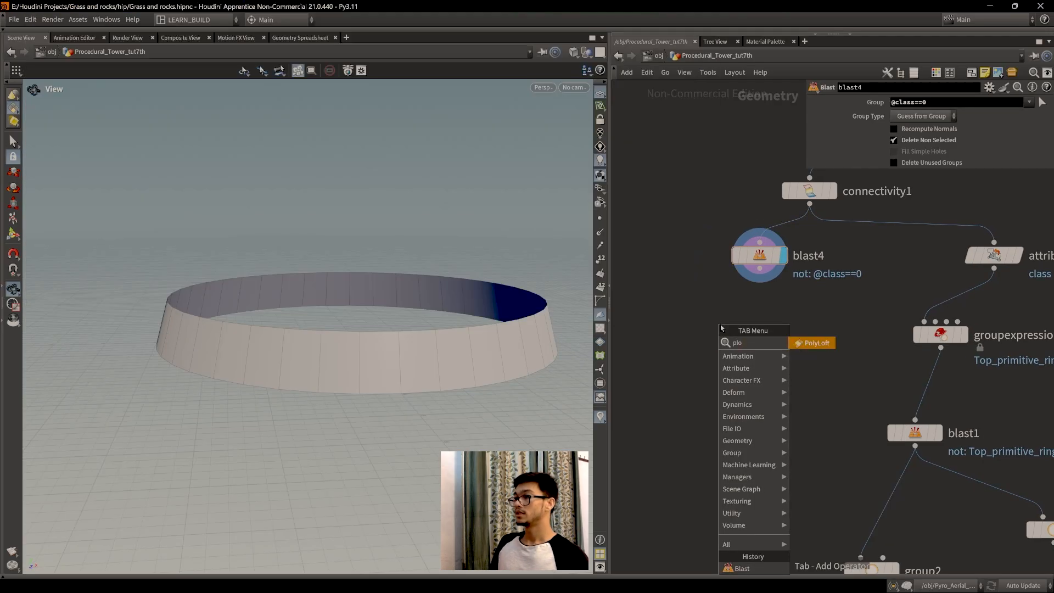
pyautogui.press('BackSpace')
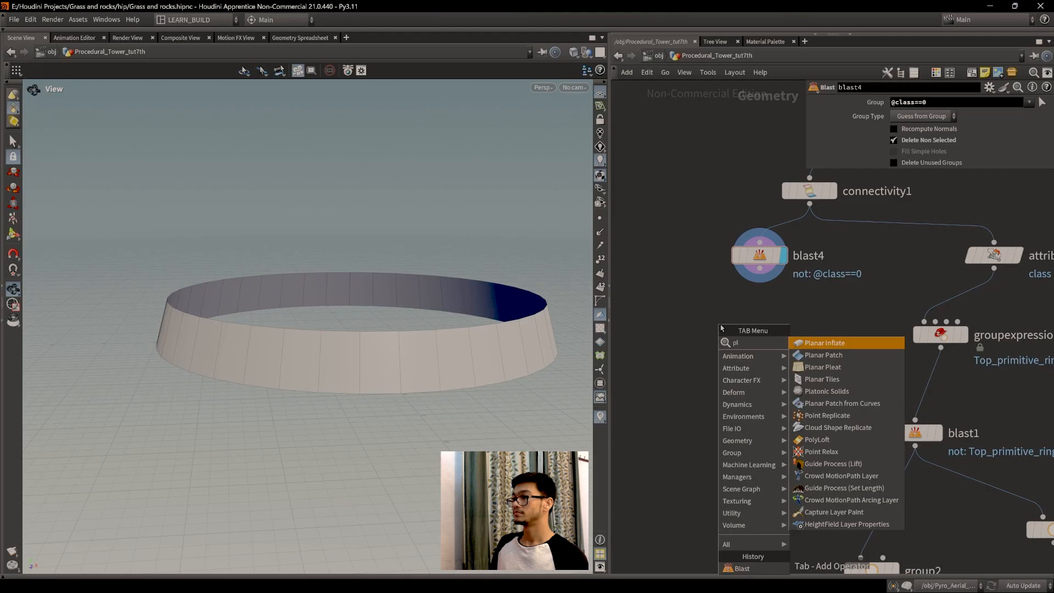
pyautogui.press('BackSpace')
pyautogui.press('BackSpace')
pyautogui.write('polyex')
pyautogui.press('Return')
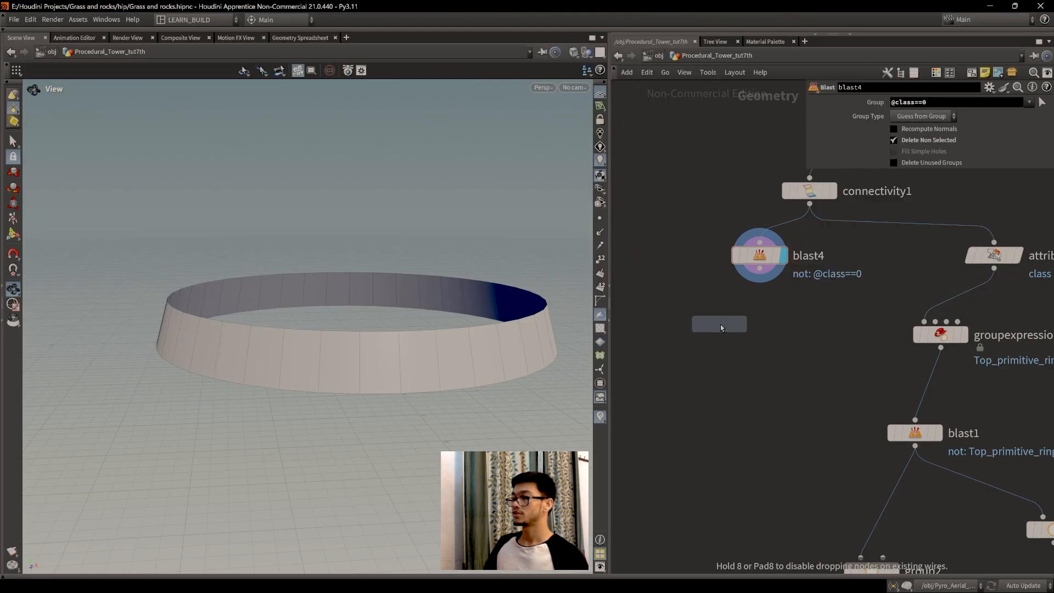
pyautogui.click(720, 350)
pyautogui.moveTo(761, 269); pyautogui.dragTo(702, 335)
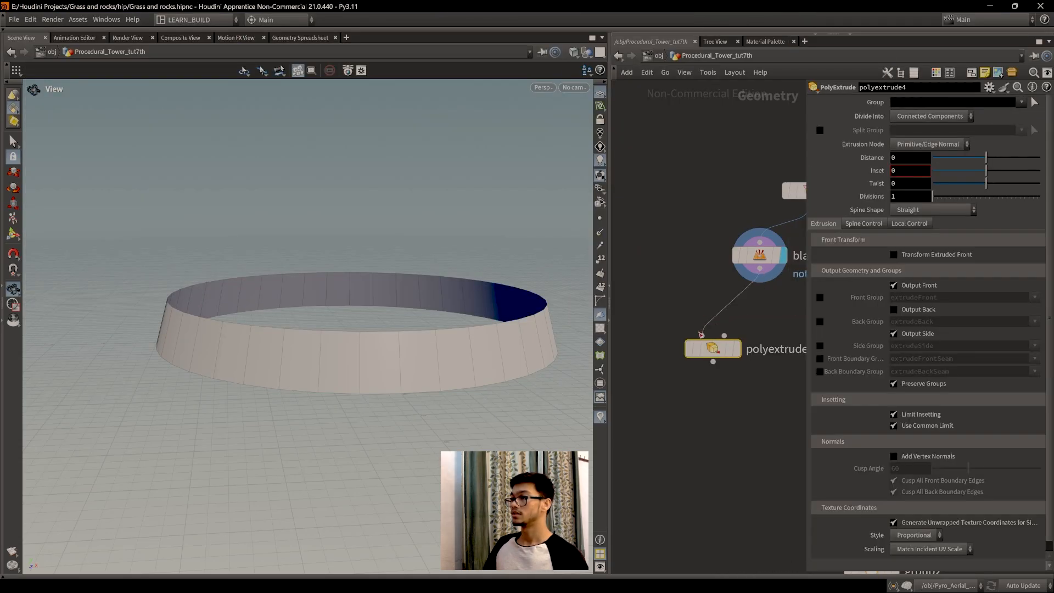
pyautogui.click(741, 318)
pyautogui.moveTo(454, 359); pyautogui.dragTo(414, 374, button='right')
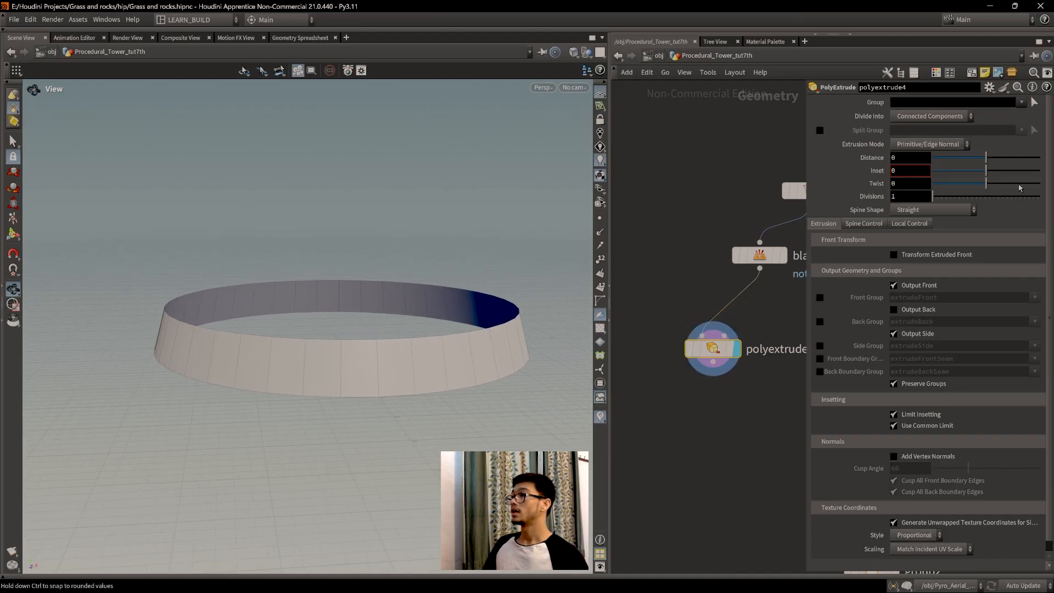
# Set the PolyExtrude distance to -0.836 and inspect the extruded ring's upper and lower flanges.
pyautogui.moveTo(986, 159); pyautogui.dragTo(942, 166)
pyautogui.moveTo(313, 472); pyautogui.dragTo(330, 427)
pyautogui.moveTo(346, 427); pyautogui.dragTo(372, 404, button='middle')
pyautogui.moveTo(372, 404); pyautogui.dragTo(374, 372)
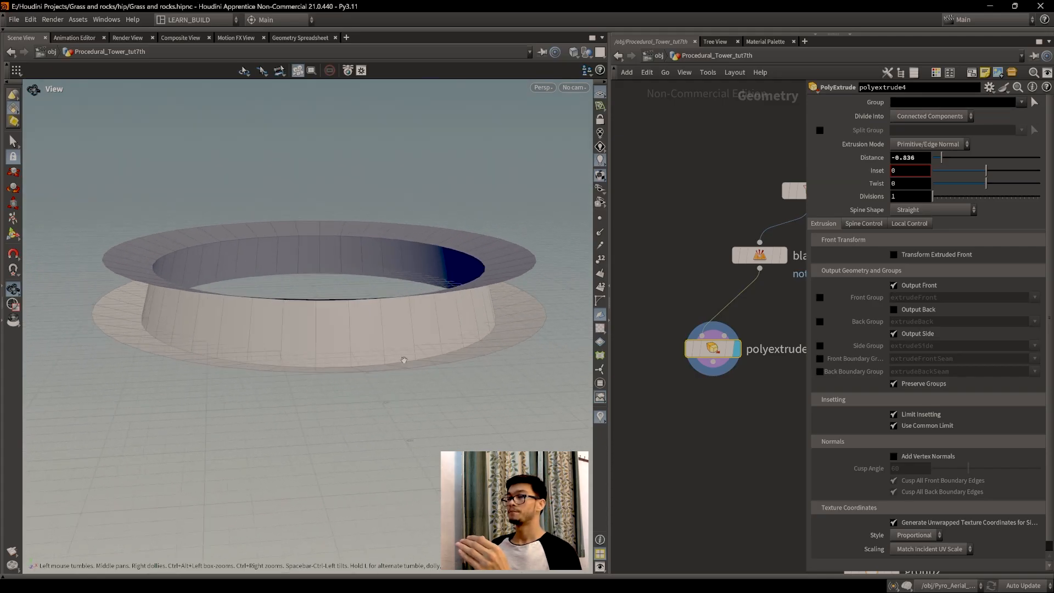
pyautogui.moveTo(302, 389); pyautogui.dragTo(347, 396)
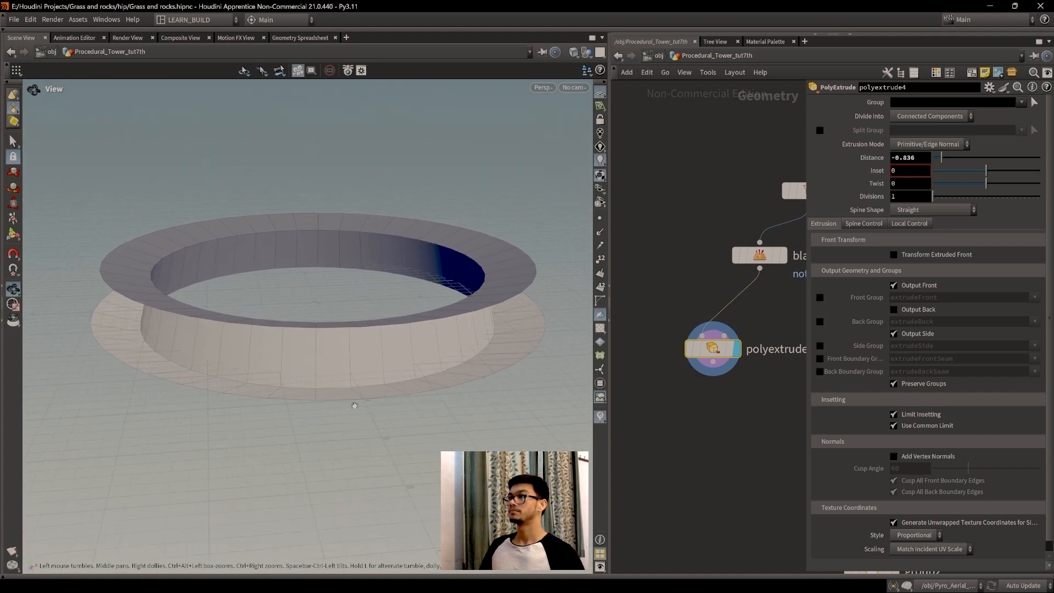
pyautogui.moveTo(359, 438); pyautogui.dragTo(347, 415)
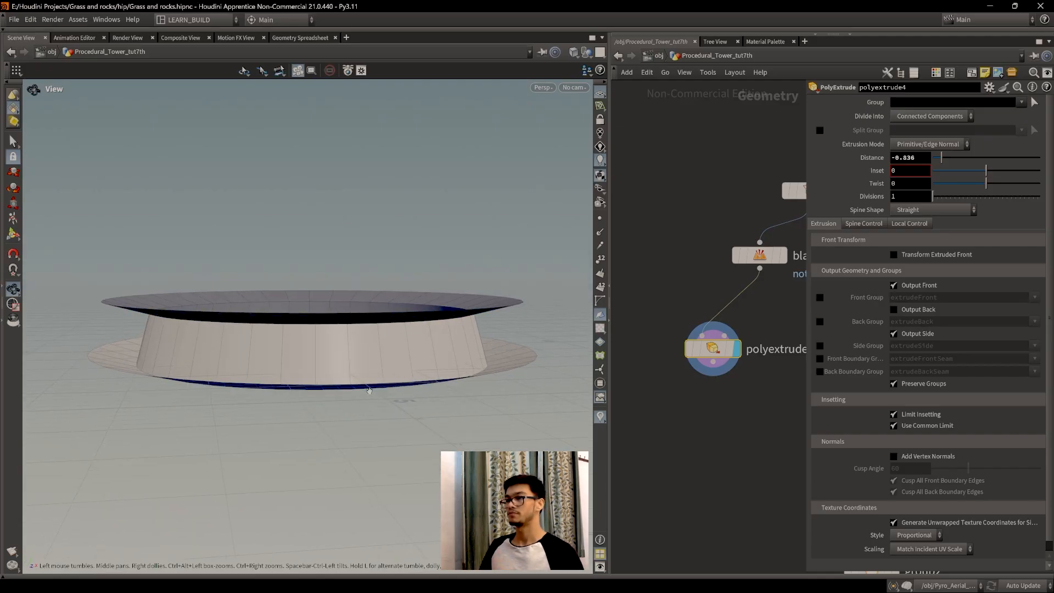
pyautogui.moveTo(369, 390)
pyautogui.mouseDown()
pyautogui.moveTo(381, 401)
pyautogui.moveTo(354, 407)
pyautogui.moveTo(360, 397)
pyautogui.mouseUp()
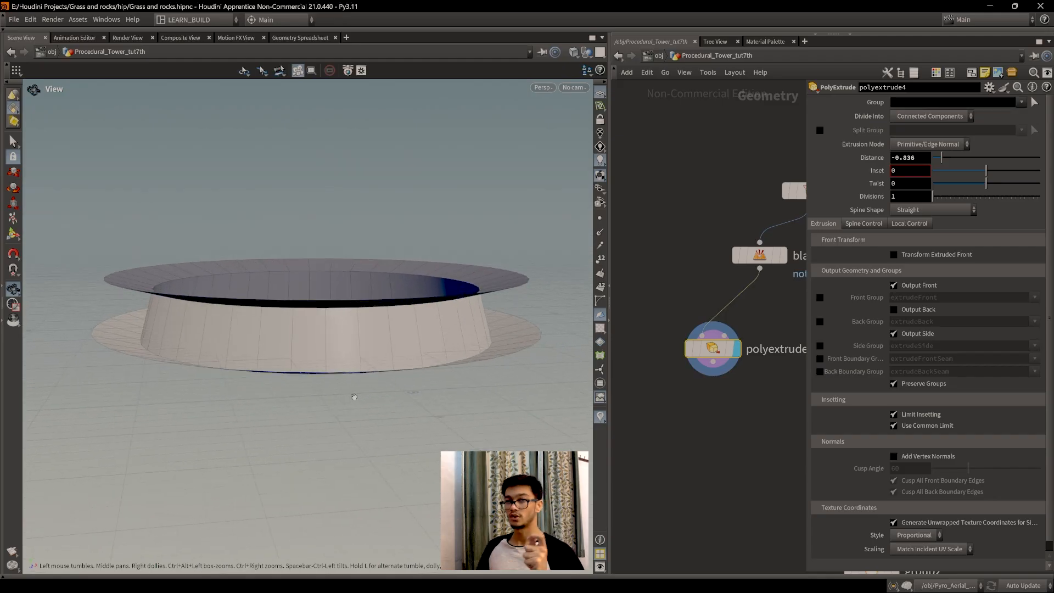
# Set the PolyExtrude distance to -1 and view the extruded ring from the side.
pyautogui.moveTo(382, 366); pyautogui.dragTo(416, 410)
pyautogui.moveTo(947, 165); pyautogui.dragTo(921, 159)
pyautogui.moveTo(351, 357); pyautogui.dragTo(452, 363)
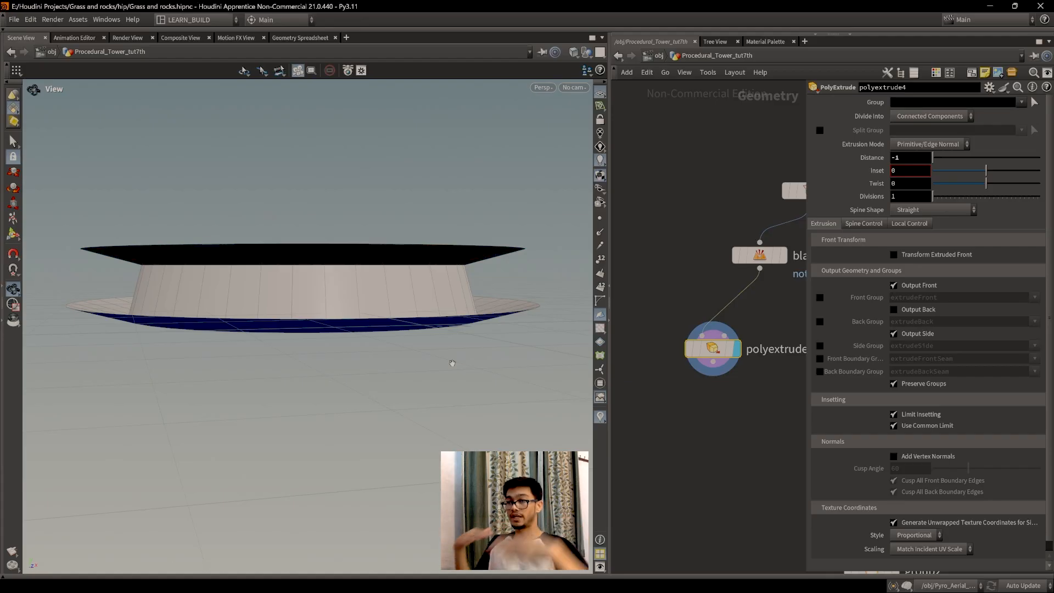
pyautogui.moveTo(497, 309); pyautogui.dragTo(419, 380)
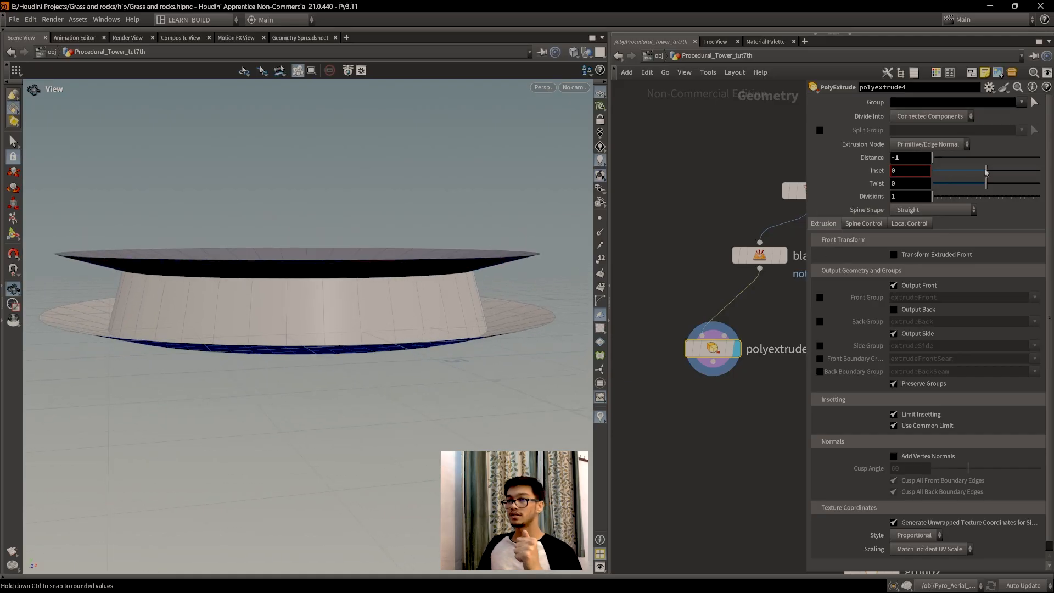
# Set the PolyExtrude inset to 0.21 and inspect the tapered extrusion from the side.
pyautogui.moveTo(362, 297); pyautogui.dragTo(345, 284)
pyautogui.moveTo(319, 347); pyautogui.dragTo(330, 343)
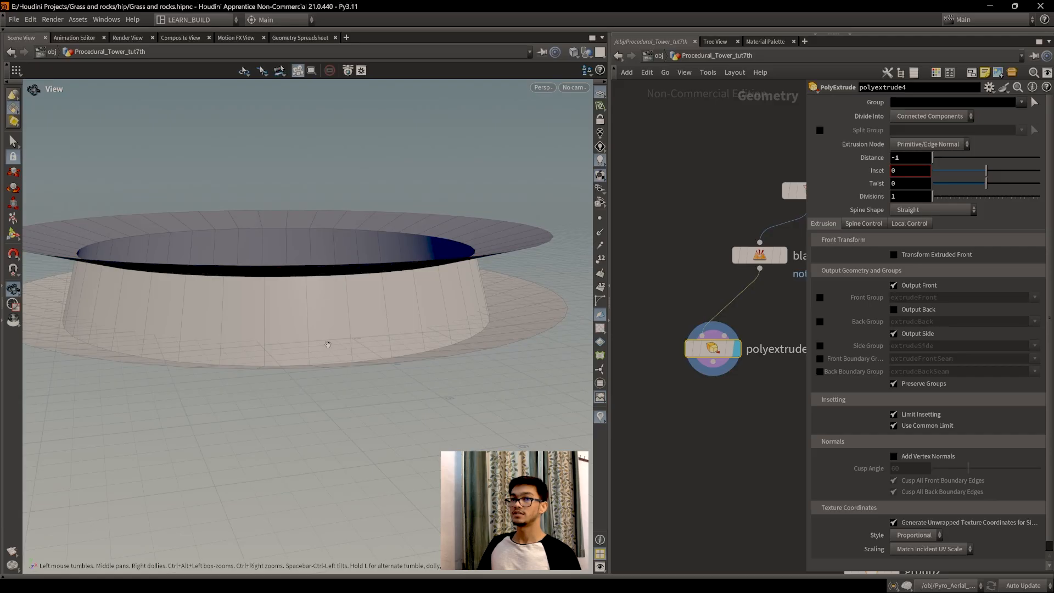
pyautogui.moveTo(327, 344); pyautogui.dragTo(385, 362)
pyautogui.moveTo(988, 174); pyautogui.dragTo(998, 173)
pyautogui.moveTo(560, 295); pyautogui.dragTo(487, 292)
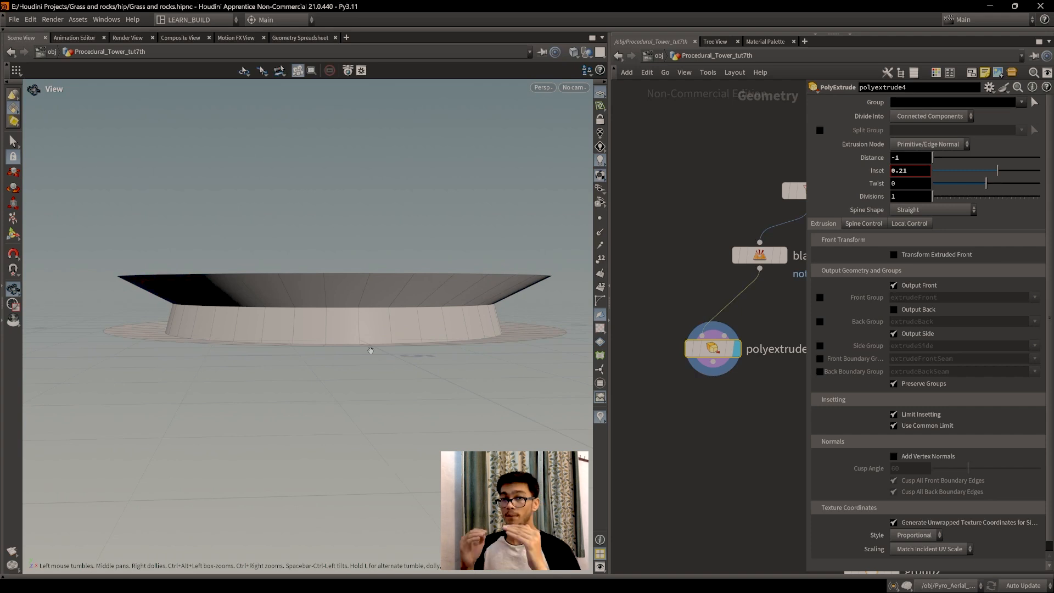
# Raise the ring's PolyExtrude inset to 0.267 and inspect the flange from the side and from above.
pyautogui.moveTo(399, 371); pyautogui.dragTo(252, 364)
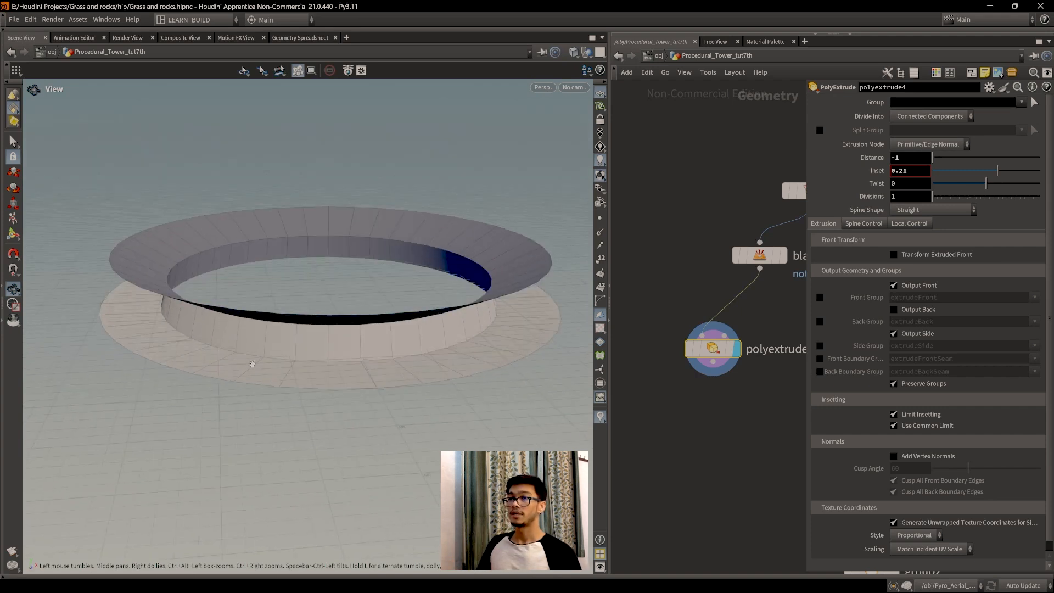
pyautogui.moveTo(335, 424); pyautogui.dragTo(375, 411)
pyautogui.moveTo(997, 170); pyautogui.dragTo(998, 170)
pyautogui.moveTo(397, 364); pyautogui.dragTo(397, 342)
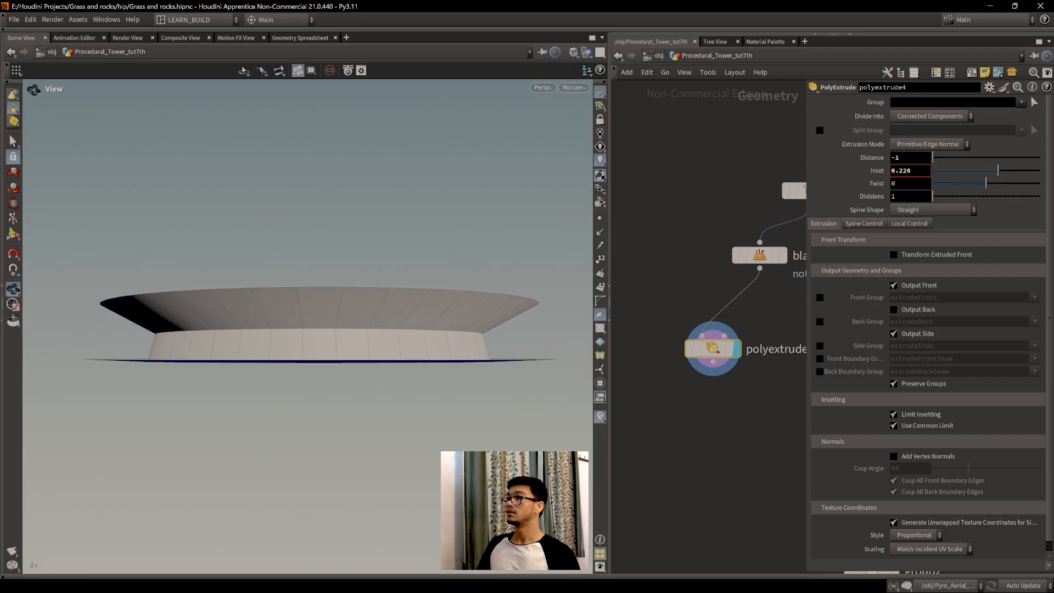
pyautogui.moveTo(998, 167); pyautogui.dragTo(1002, 173)
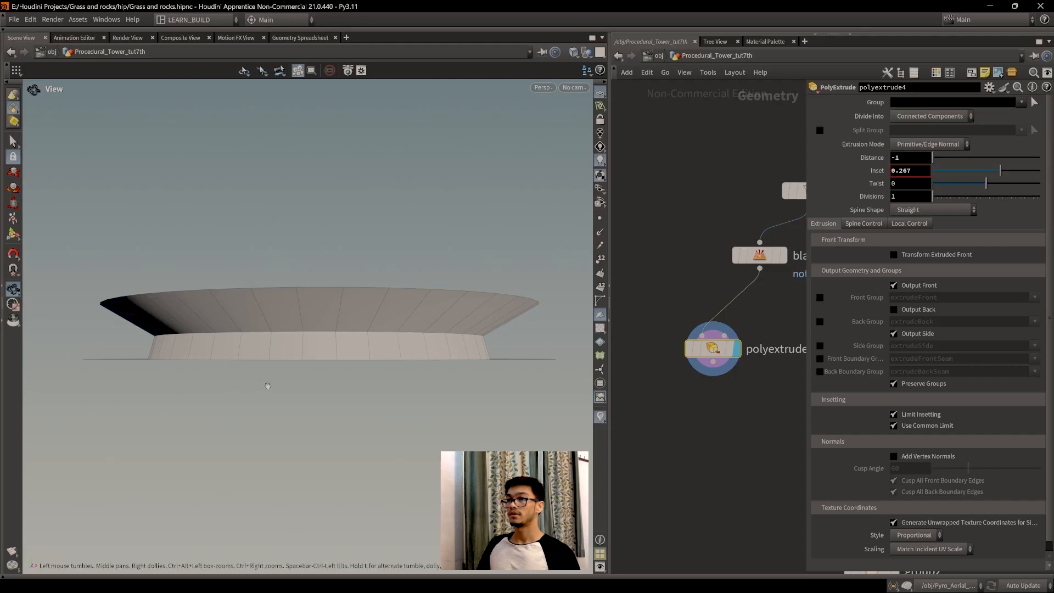
pyautogui.moveTo(256, 389); pyautogui.dragTo(326, 373)
pyautogui.scroll(-3, 324, 405)
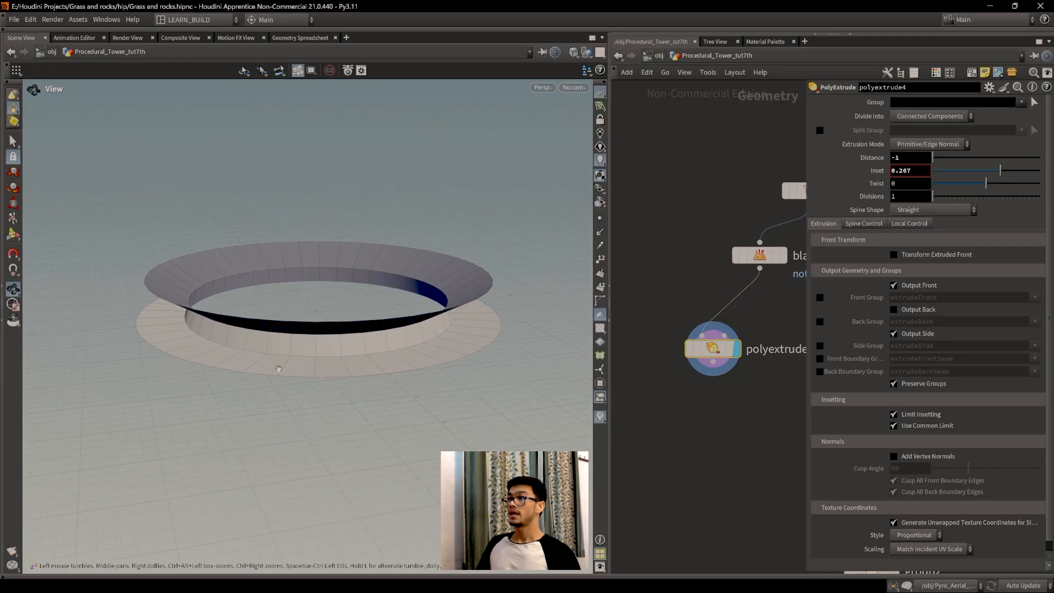
pyautogui.moveTo(325, 405); pyautogui.dragTo(356, 413, button='middle')
# Add a Box node in the empty network area beside blast4 and display it.
pyautogui.moveTo(675, 441); pyautogui.dragTo(729, 456, button='middle')
pyautogui.press('Tab')
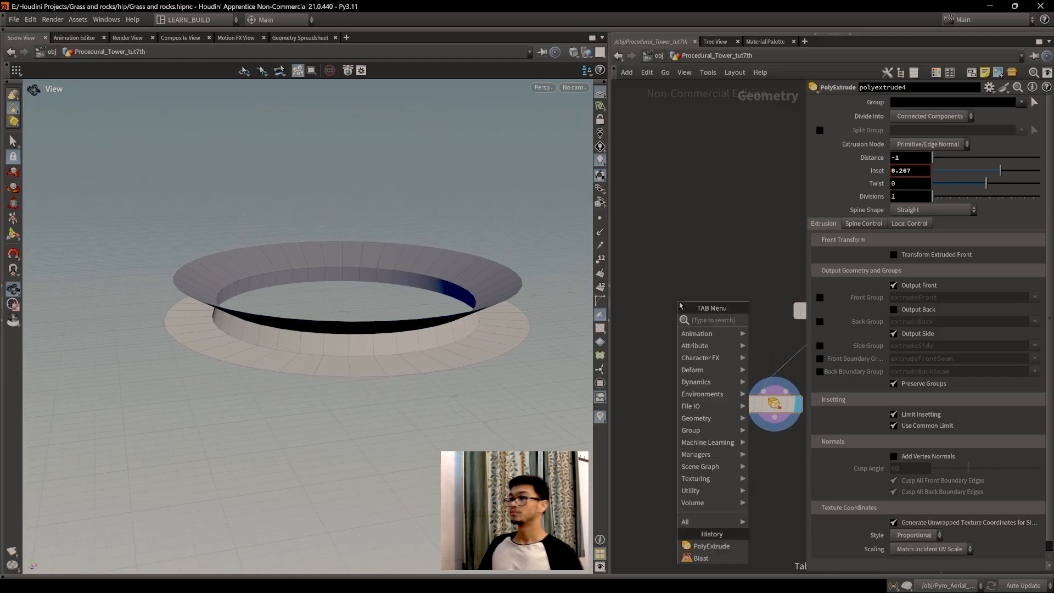
pyautogui.write('bo')
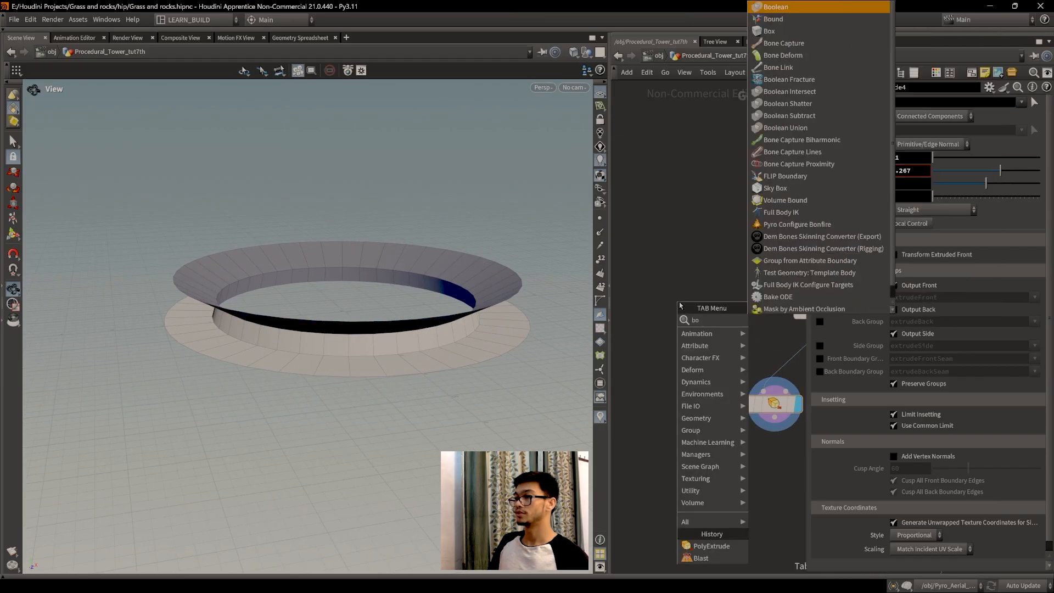
pyautogui.press('Return')
pyautogui.click(681, 276)
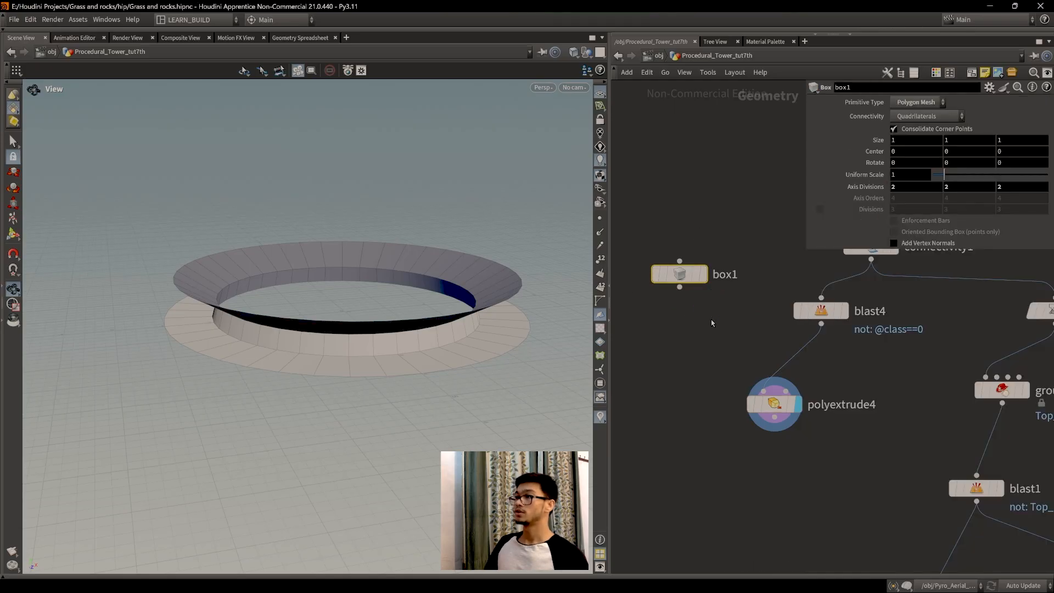
pyautogui.moveTo(931, 253); pyautogui.dragTo(931, 331)
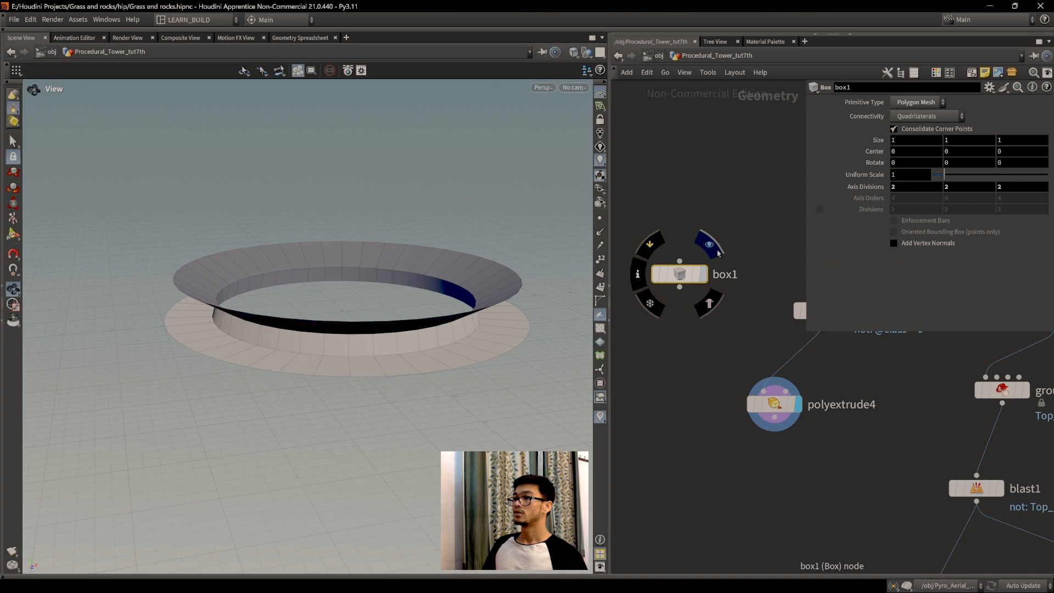
pyautogui.click(702, 274)
# Add a PolyExtrude node below box1, wire it to the box's output and display it.
pyautogui.press('Tab')
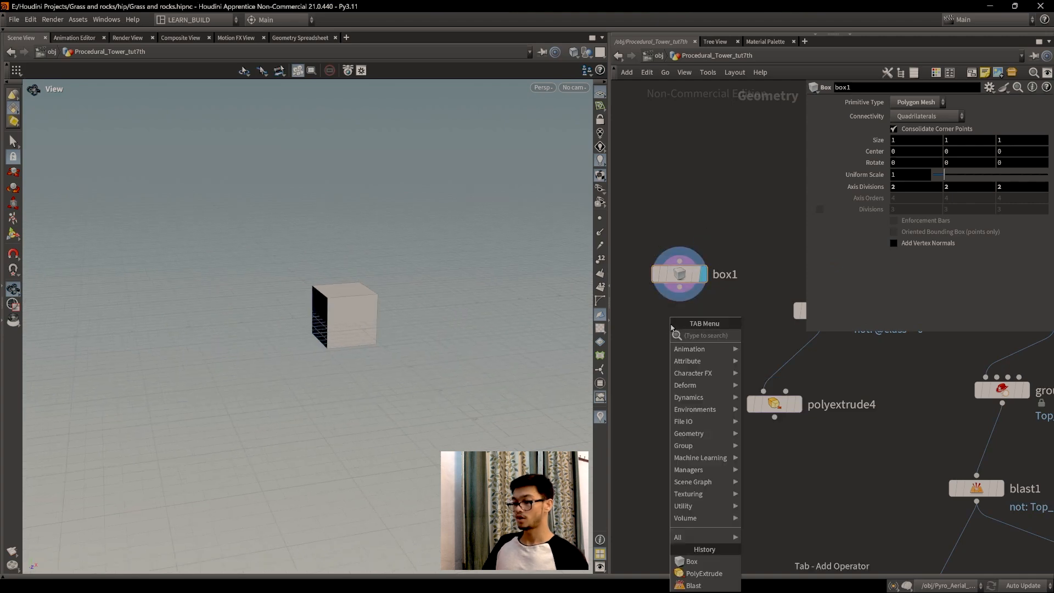
pyautogui.write('polyex')
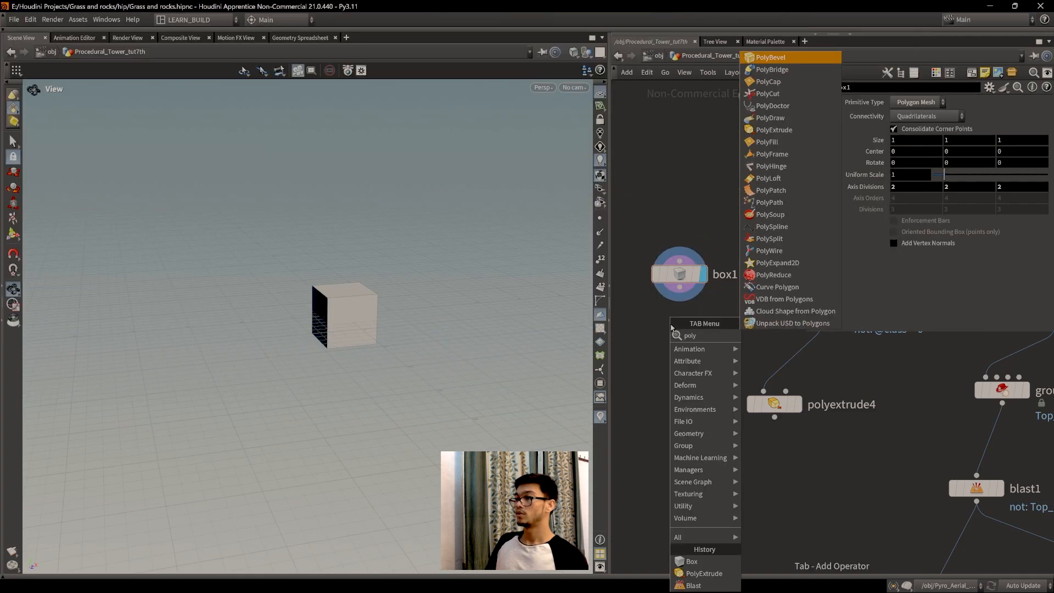
pyautogui.press('Return')
pyautogui.click(663, 358)
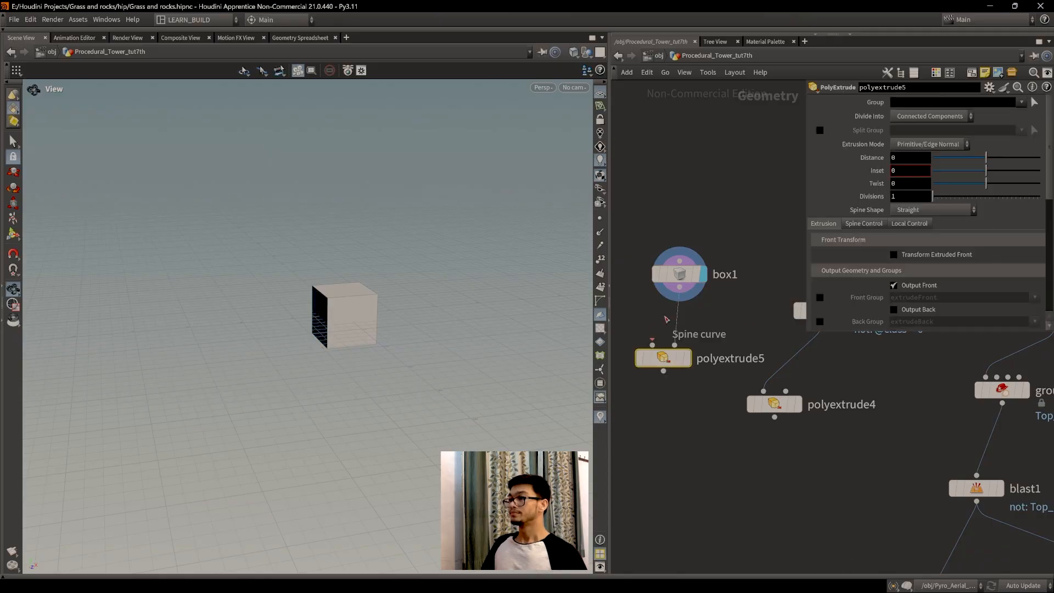
pyautogui.click(692, 329)
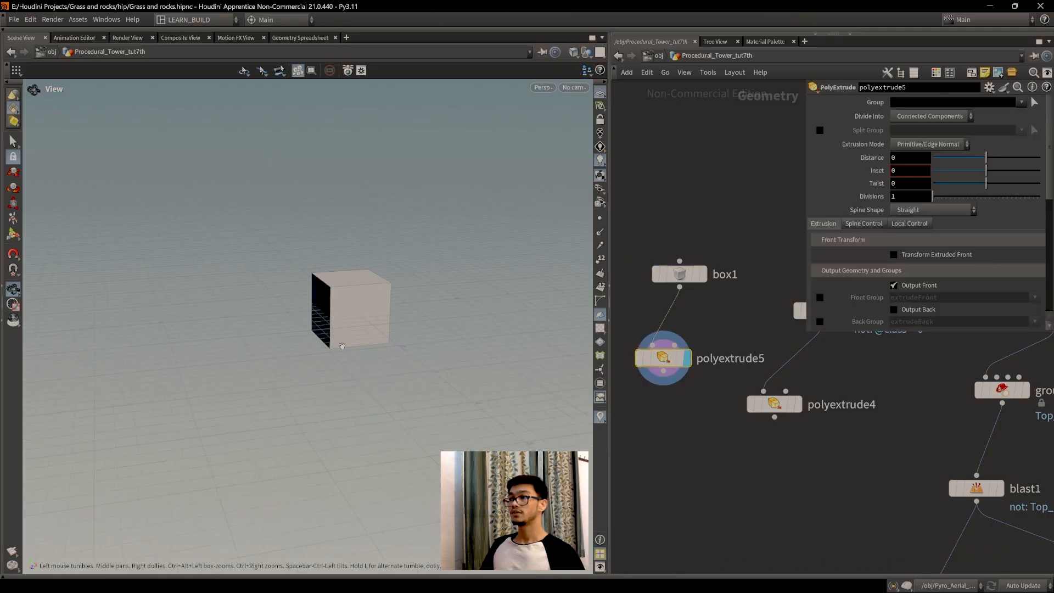
# Extrude the box by a distance of 0.456, divided into Individual Elements, and inspect the separate faces.
pyautogui.moveTo(986, 158); pyautogui.dragTo(1011, 158)
pyautogui.click(931, 116)
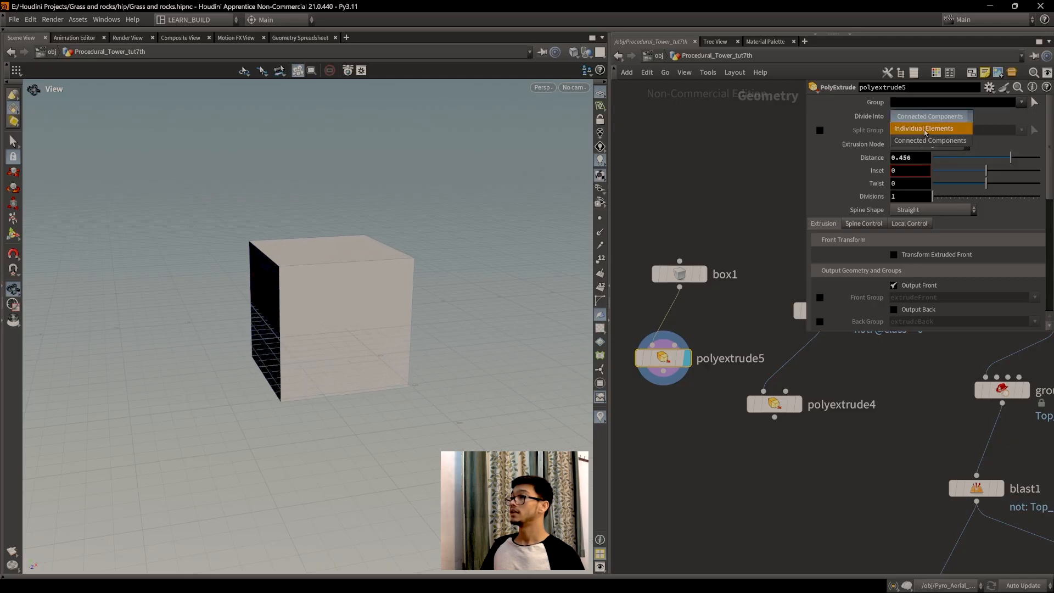
pyautogui.click(928, 129)
pyautogui.moveTo(323, 311); pyautogui.dragTo(363, 319)
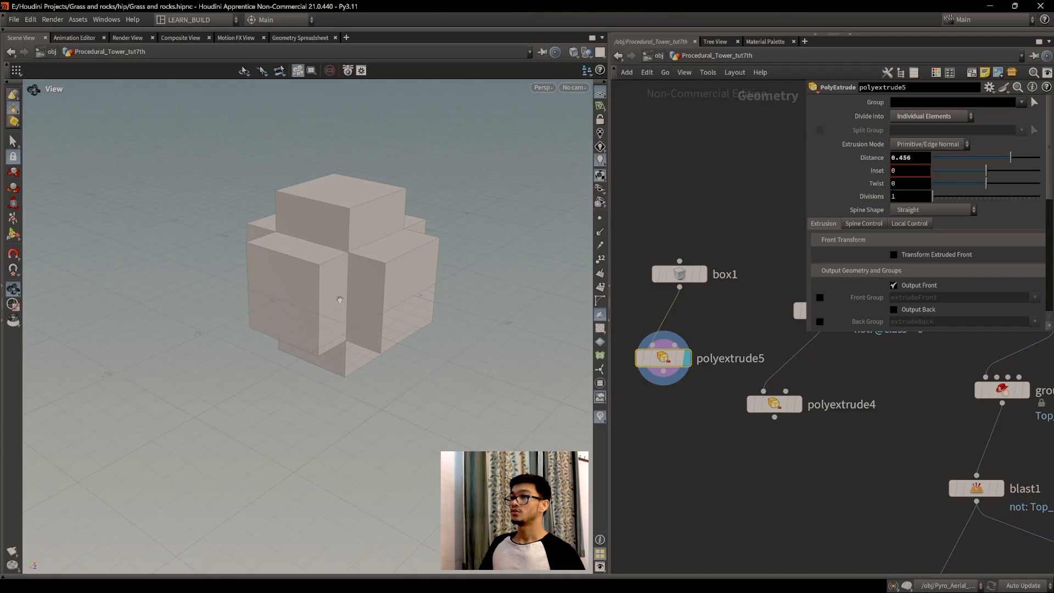
# Set the box extrusion's distance to 0.651 and its inset to 0.282, and inspect the tapered faces.
pyautogui.moveTo(1011, 157); pyautogui.dragTo(1022, 158)
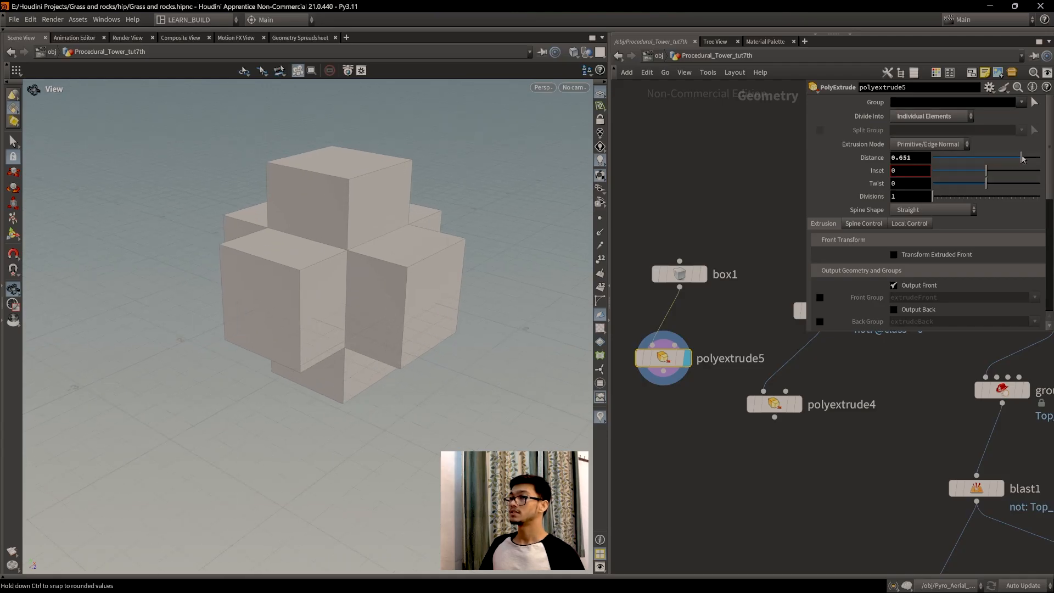
pyautogui.moveTo(335, 313)
pyautogui.mouseDown()
pyautogui.moveTo(372, 333)
pyautogui.moveTo(337, 340)
pyautogui.moveTo(332, 324)
pyautogui.mouseUp()
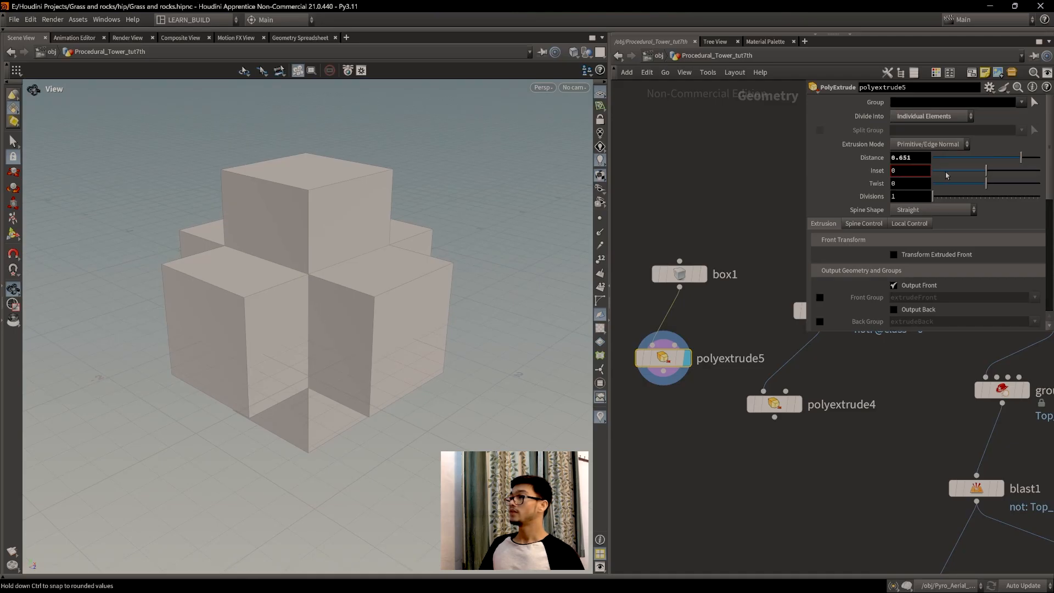
pyautogui.moveTo(992, 174)
pyautogui.mouseDown()
pyautogui.moveTo(980, 173)
pyautogui.moveTo(1002, 172)
pyautogui.mouseUp()
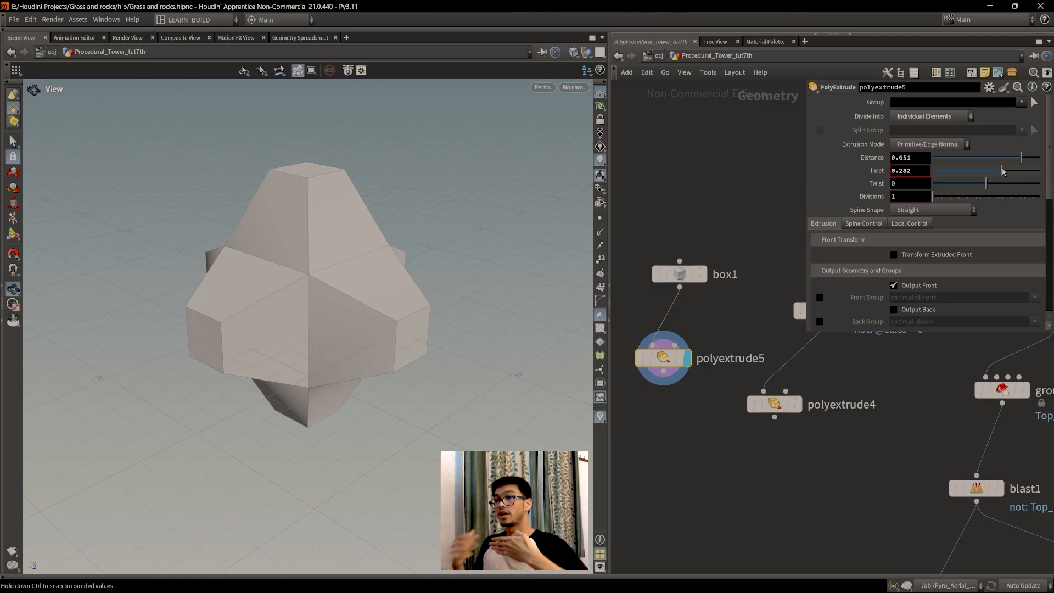
pyautogui.scroll(2, 382, 309)
pyautogui.moveTo(366, 319); pyautogui.dragTo(416, 332)
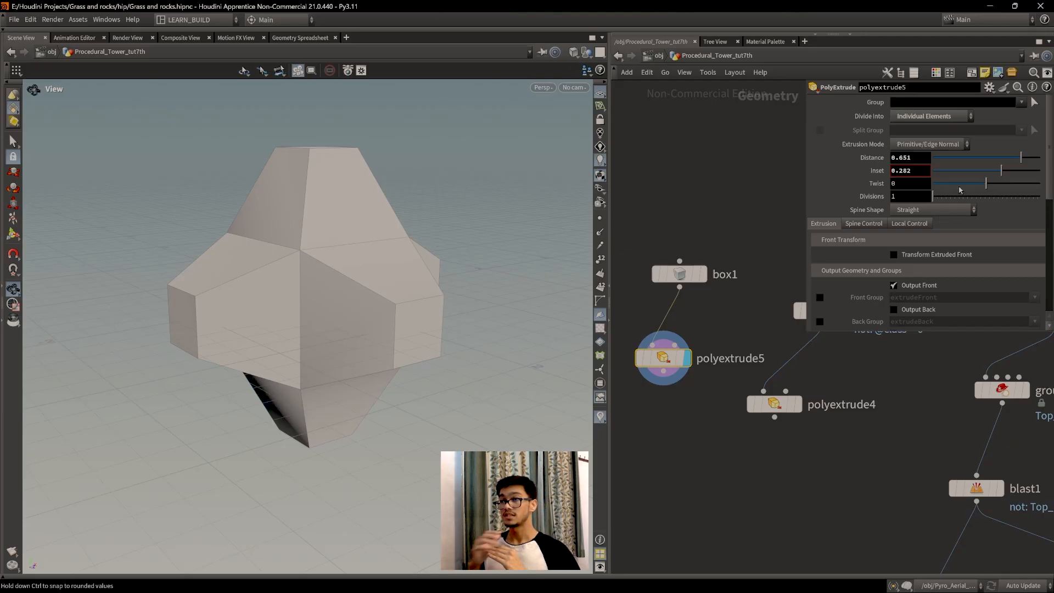
pyautogui.scroll(2, 449, 314)
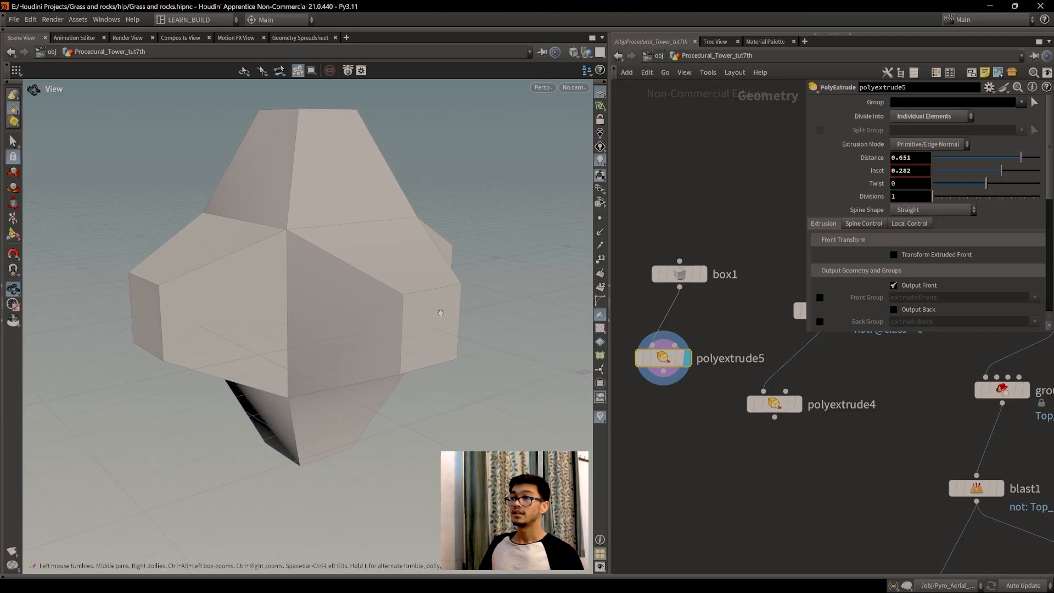
pyautogui.moveTo(433, 341); pyautogui.dragTo(416, 345)
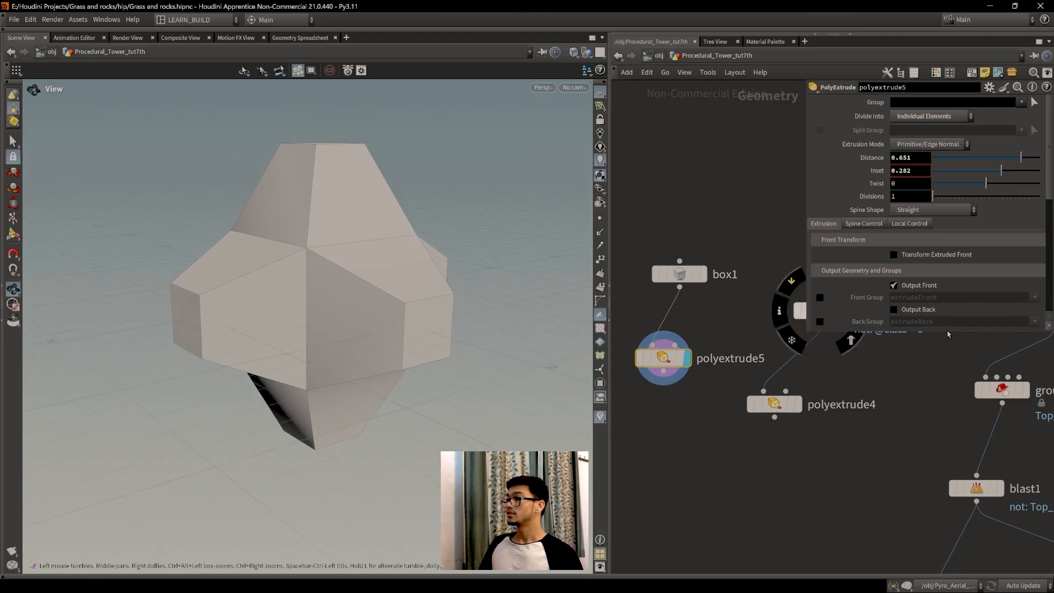
# Open the box extrusion's spine control settings, set the Thickness Scale to 0.92 and inspect the shape.
pyautogui.moveTo(947, 333); pyautogui.dragTo(947, 390)
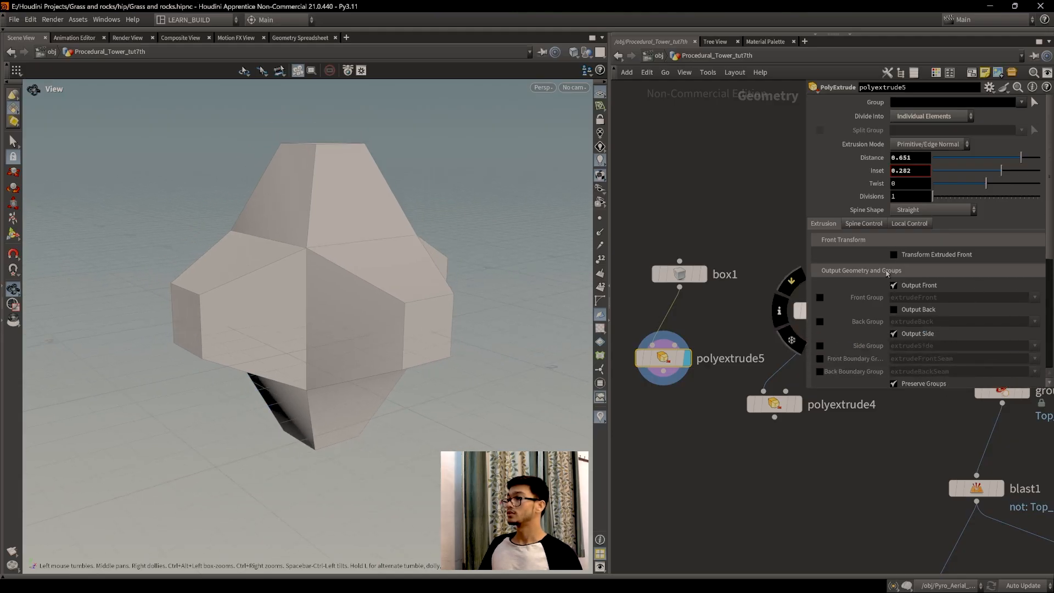
pyautogui.click(865, 224)
pyautogui.scroll(-5, 912, 310)
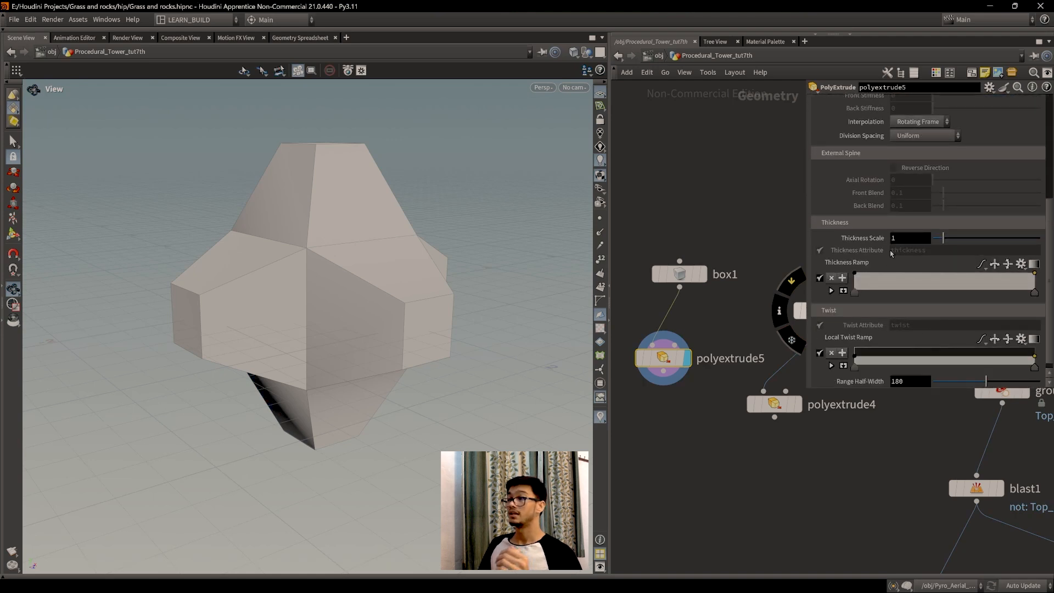
pyautogui.scroll(3, 928, 276)
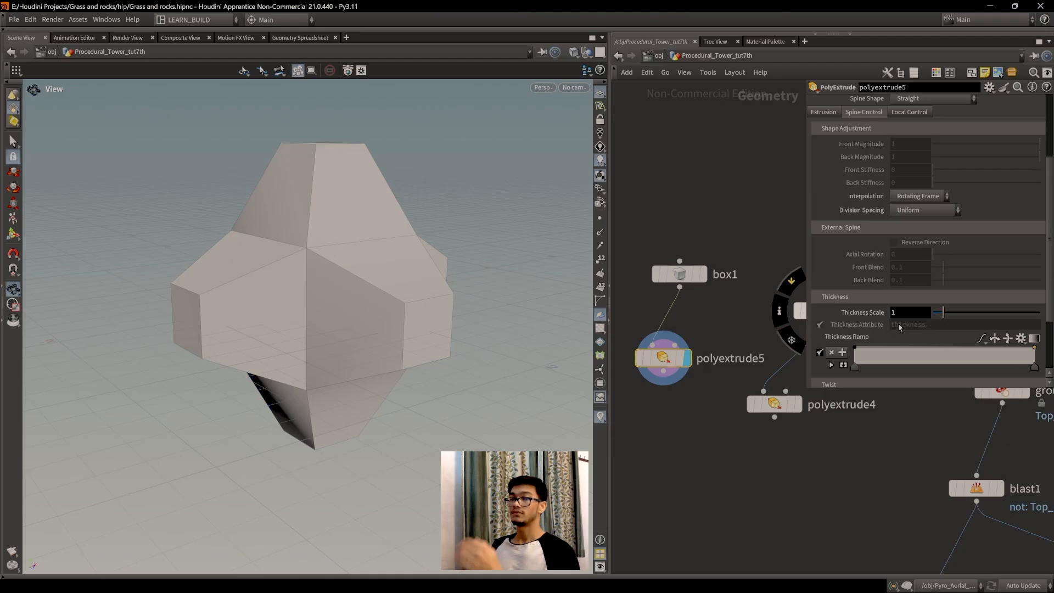
pyautogui.scroll(-1, 900, 328)
pyautogui.moveTo(943, 300)
pyautogui.mouseDown()
pyautogui.moveTo(961, 302)
pyautogui.moveTo(942, 311)
pyautogui.mouseUp()
pyautogui.moveTo(436, 323); pyautogui.dragTo(342, 332, button='right')
pyautogui.moveTo(342, 332); pyautogui.dragTo(463, 304)
pyautogui.scroll(3, 947, 279)
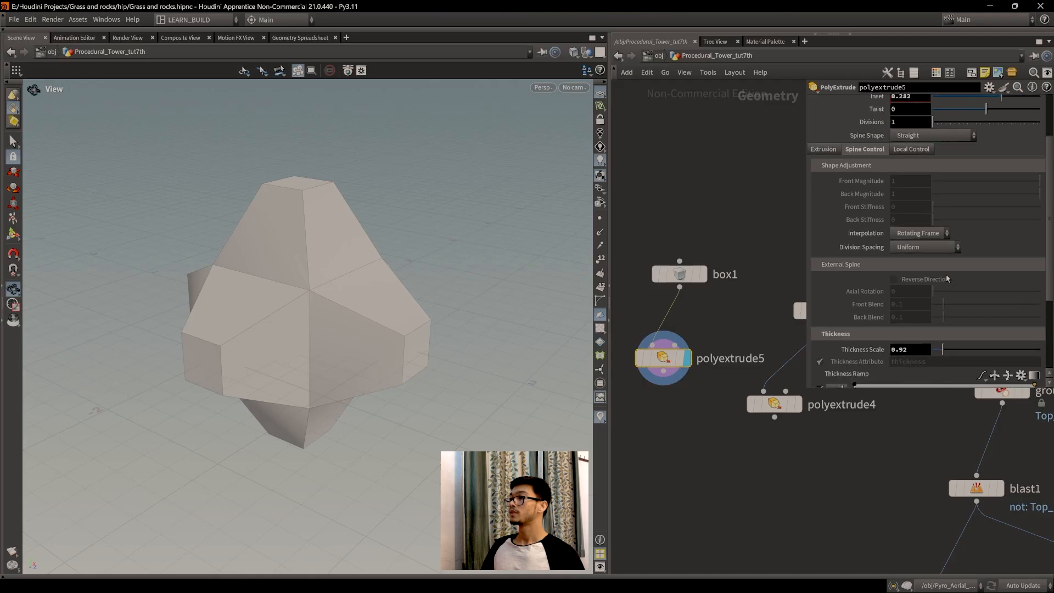
# Try a Thickness Scale of 1.77 and then 0 on the box extrusion.
pyautogui.scroll(-4, 946, 279)
pyautogui.moveTo(944, 290); pyautogui.dragTo(877, 291)
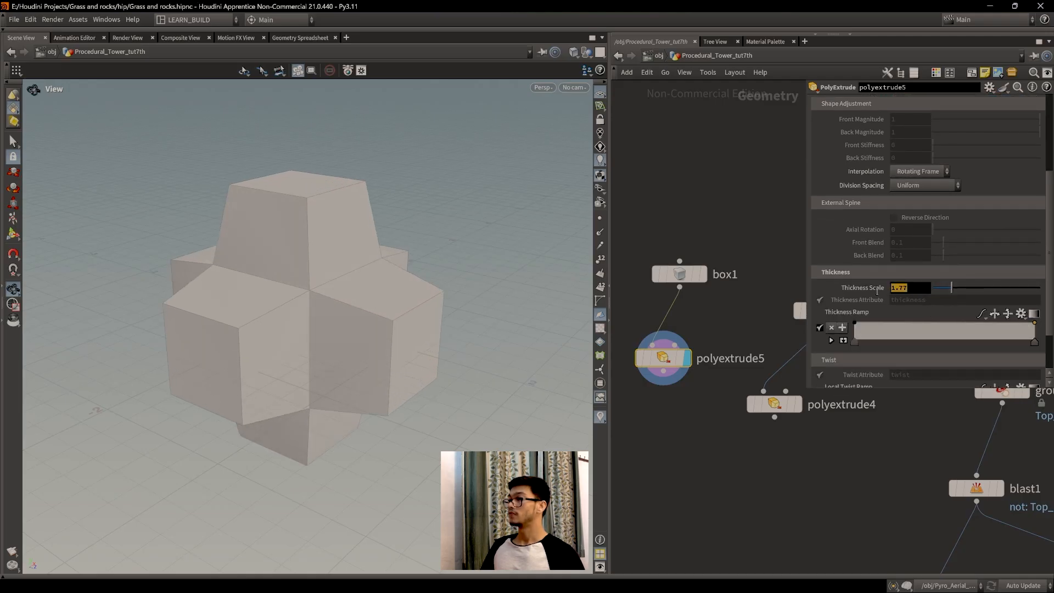
pyautogui.write('0')
pyautogui.press('Return')
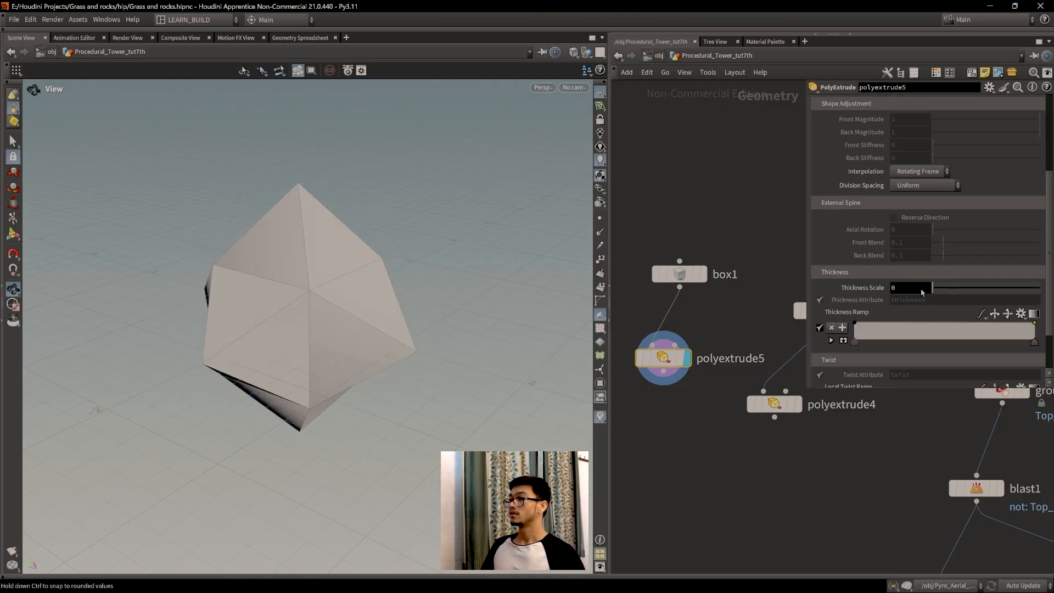
# Reset the box extrusion's Thickness Scale to 1 and look through its spine control parameters.
pyautogui.moveTo(933, 288); pyautogui.dragTo(890, 289)
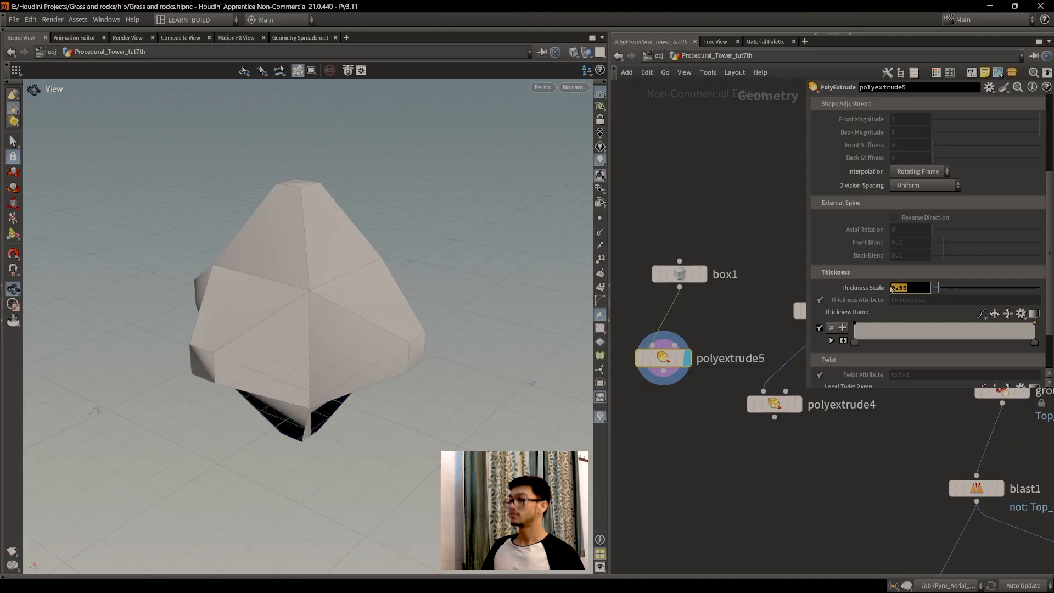
pyautogui.write('1')
pyautogui.press('Return')
pyautogui.scroll(5, 892, 274)
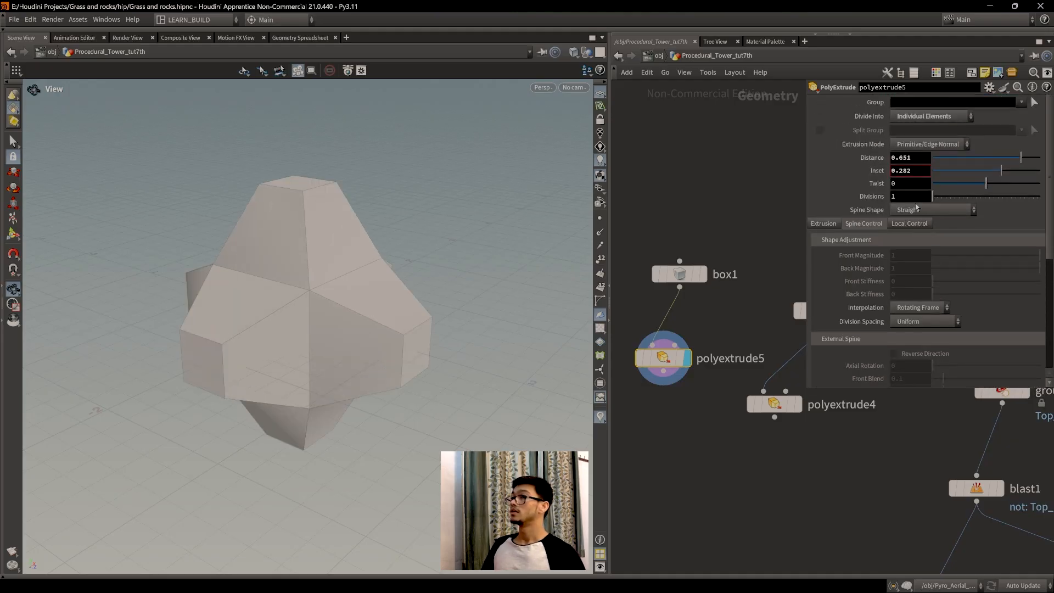
pyautogui.scroll(-5, 926, 316)
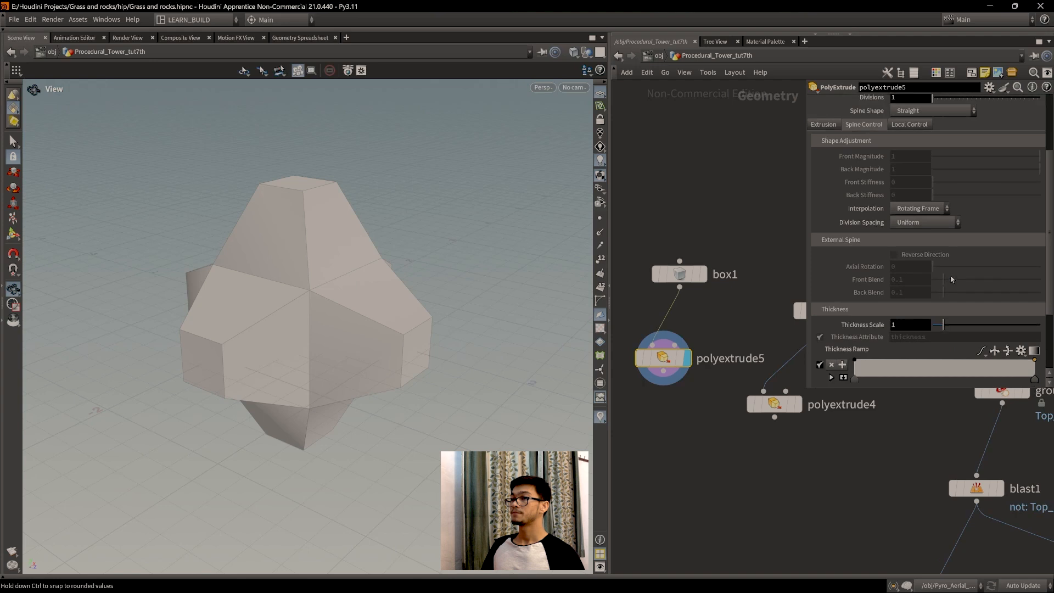
pyautogui.scroll(3, 926, 316)
pyautogui.scroll(-5, 925, 316)
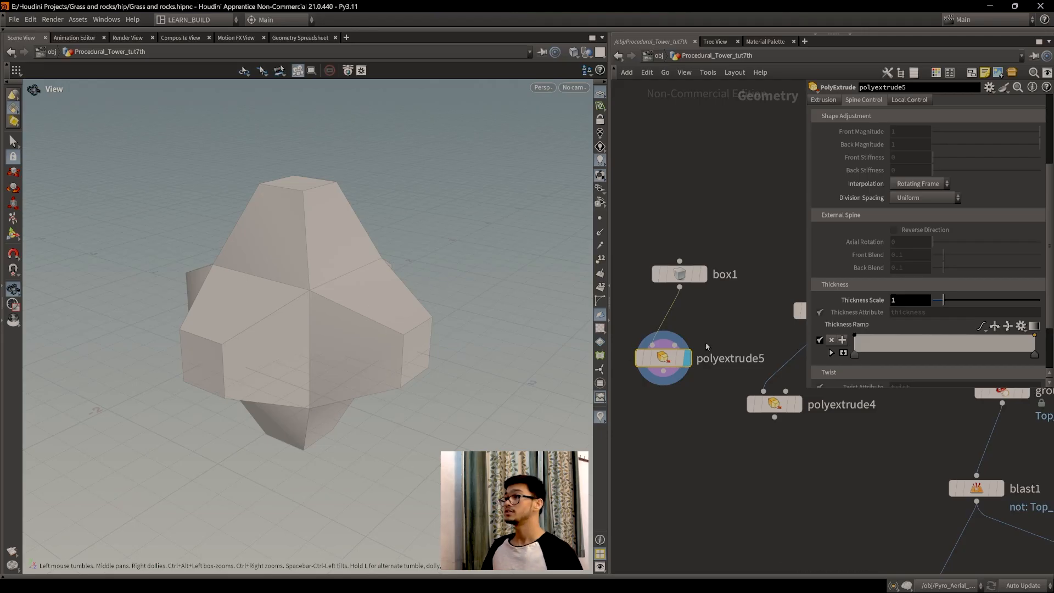
# Set the box extrusion's inset to 0.236 and inspect the tapered faces from several angles.
pyautogui.scroll(3, 974, 228)
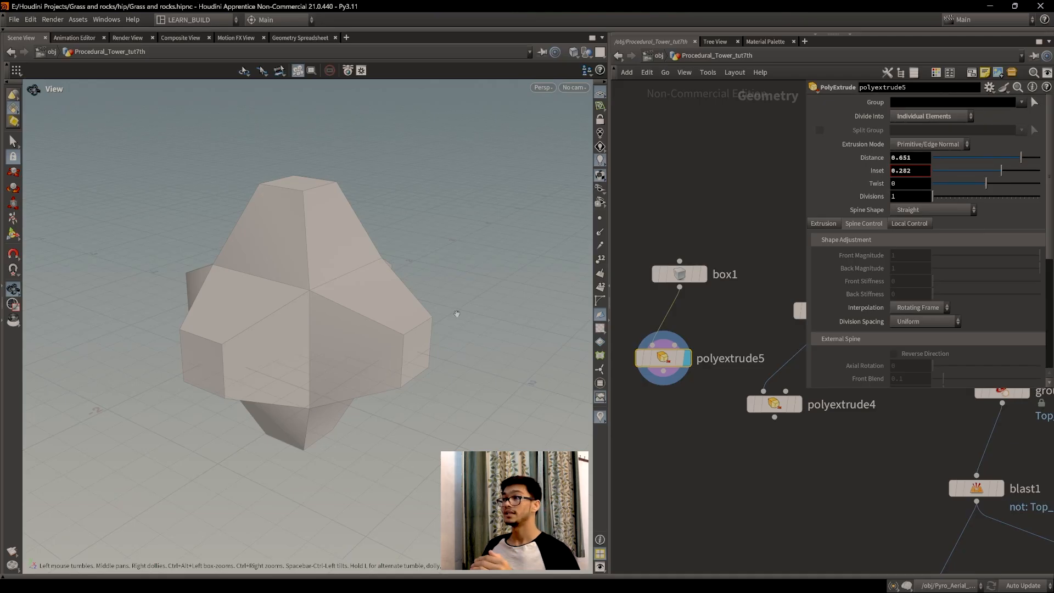
pyautogui.moveTo(1001, 171)
pyautogui.mouseDown()
pyautogui.moveTo(972, 176)
pyautogui.moveTo(1000, 180)
pyautogui.mouseUp()
pyautogui.moveTo(442, 329); pyautogui.dragTo(450, 302)
pyautogui.moveTo(425, 375); pyautogui.dragTo(400, 365)
pyautogui.moveTo(400, 364); pyautogui.dragTo(390, 343, button='right')
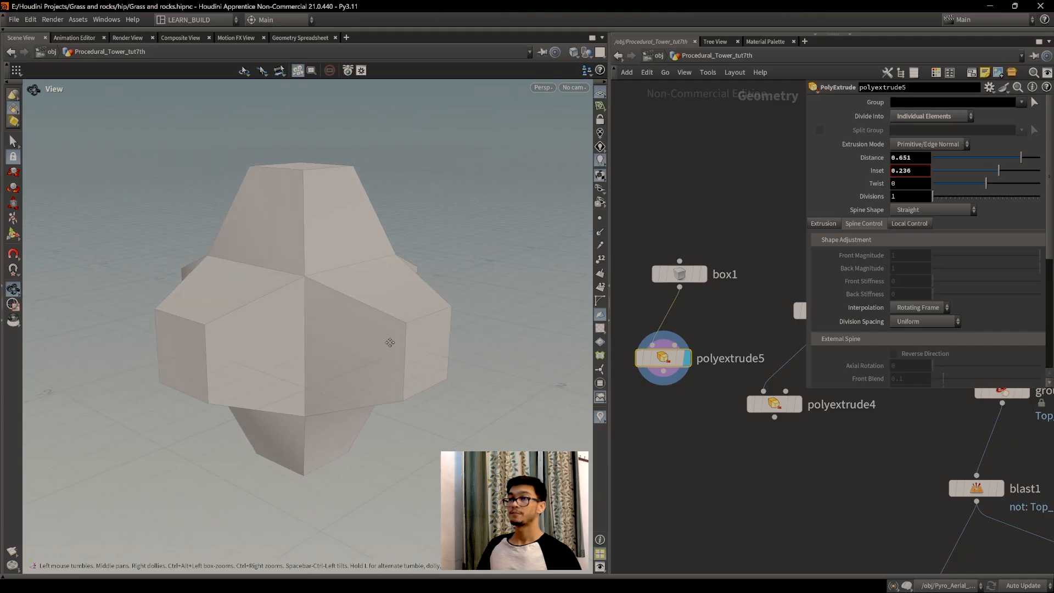
pyautogui.moveTo(389, 343); pyautogui.dragTo(414, 313)
# Set the box extrusion's divisions to 10 and its inset to 0.374, and inspect the subdivided faces.
pyautogui.moveTo(955, 199); pyautogui.dragTo(955, 200)
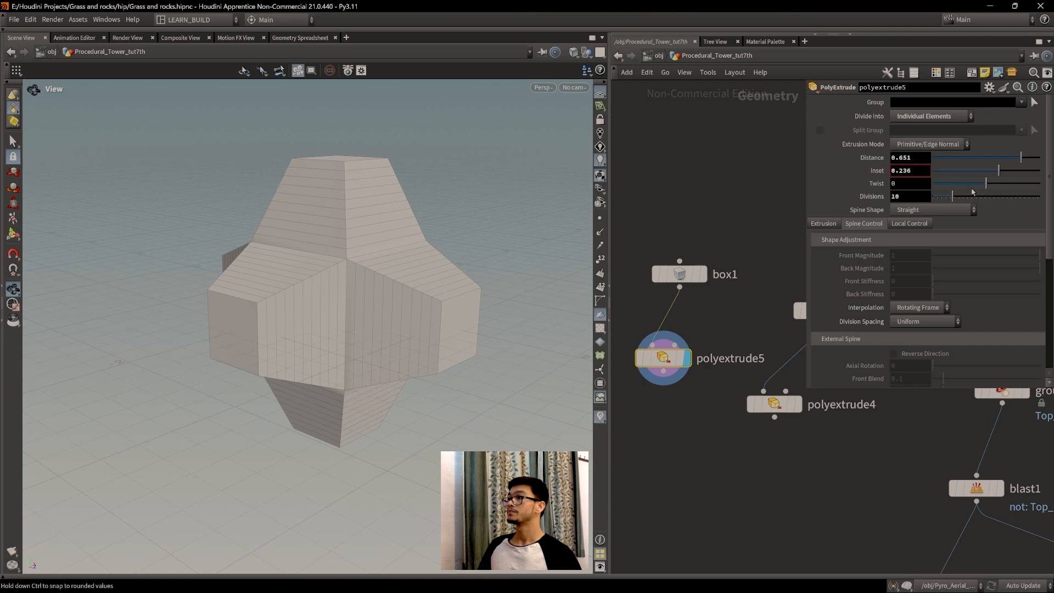
pyautogui.moveTo(999, 174); pyautogui.dragTo(1008, 176)
pyautogui.scroll(-3, 366, 258)
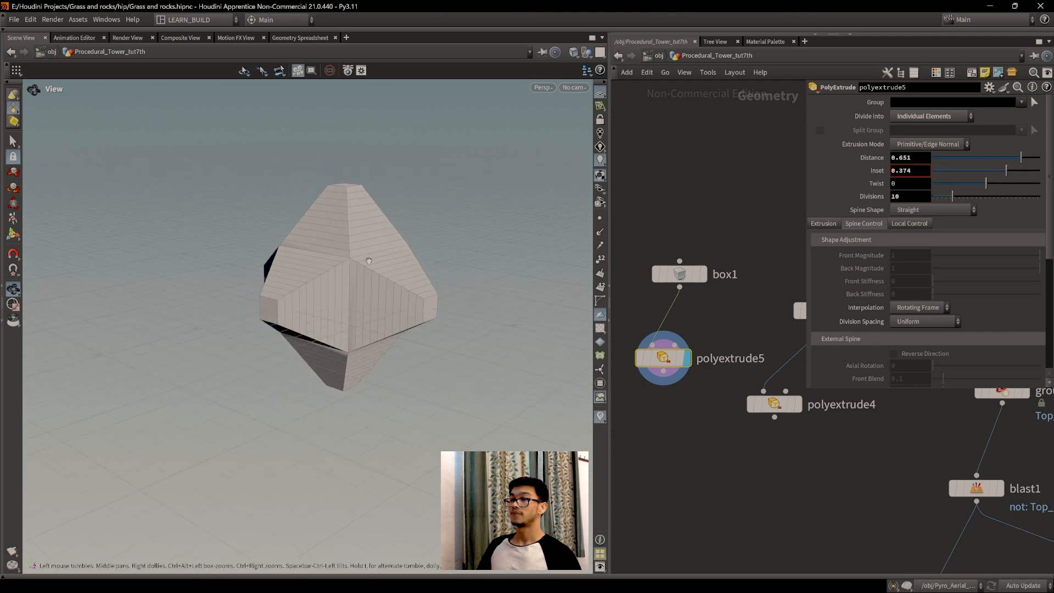
pyautogui.moveTo(417, 279); pyautogui.dragTo(375, 282, button='middle')
pyautogui.moveTo(374, 283); pyautogui.dragTo(366, 318)
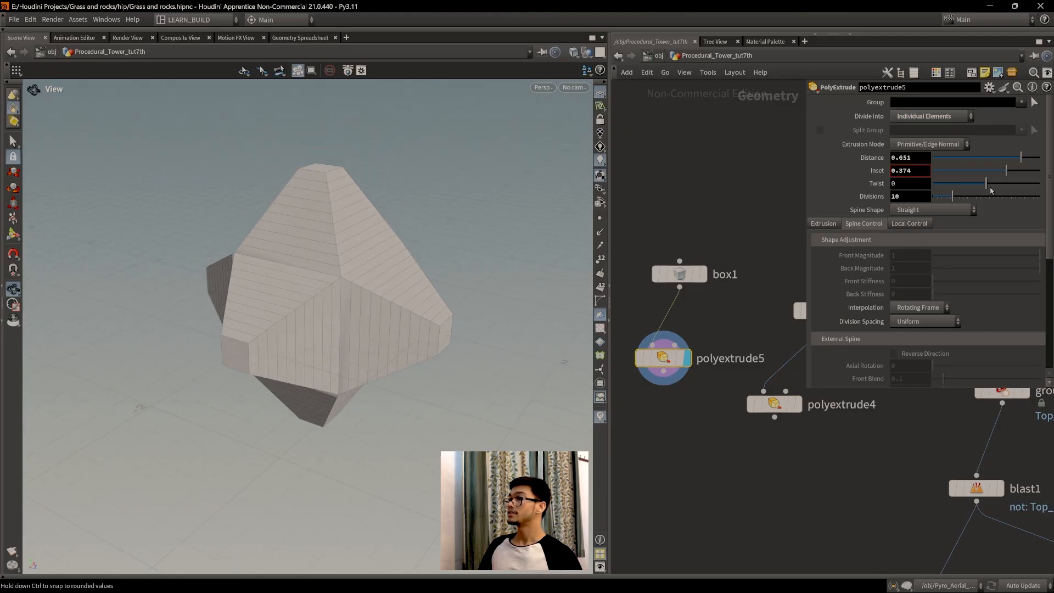
# Set the box extrusion's twist to 82.2, inspect the spiralled faces and look through the spine control parameters.
pyautogui.moveTo(991, 189); pyautogui.dragTo(1011, 189)
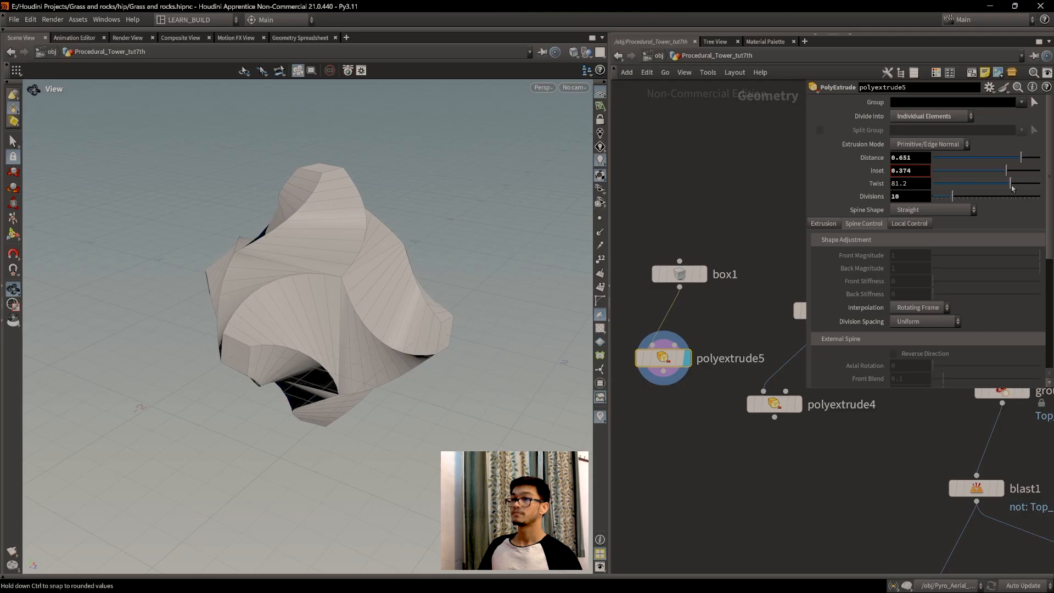
pyautogui.moveTo(187, 320); pyautogui.dragTo(373, 330)
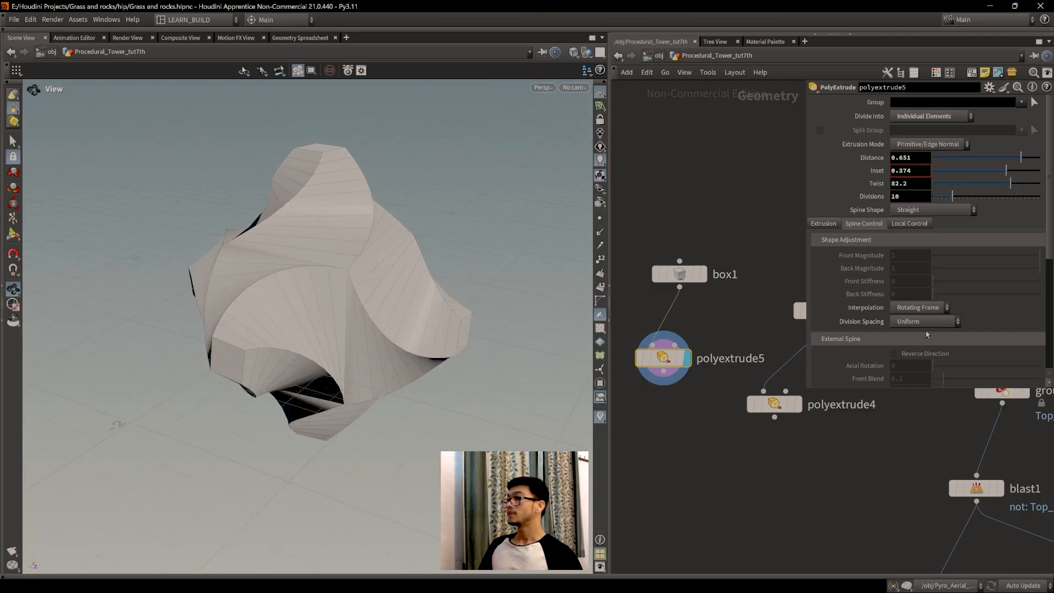
pyautogui.scroll(-8, 923, 329)
pyautogui.scroll(6, 927, 291)
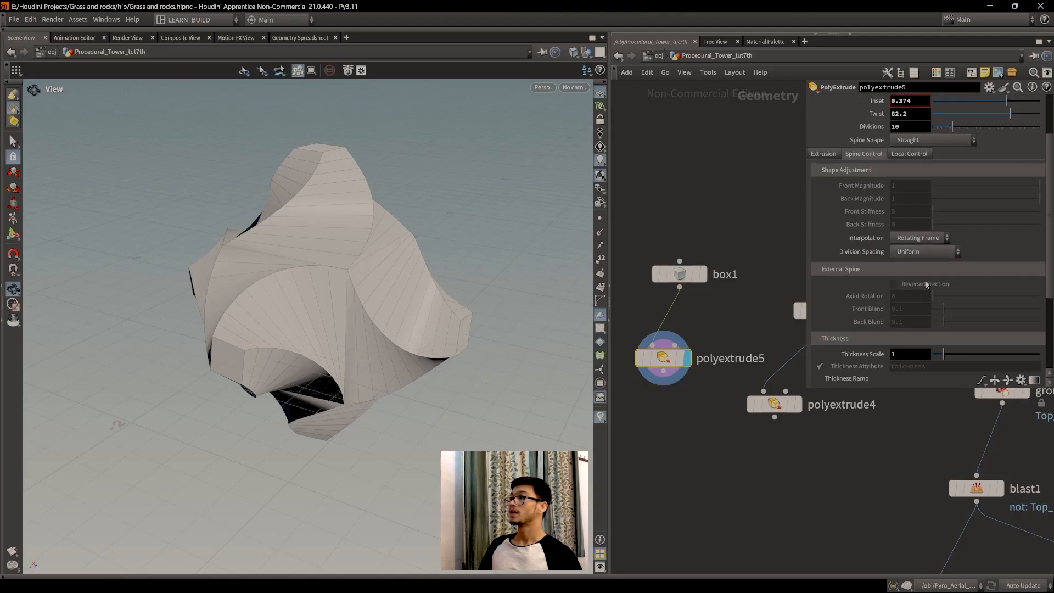
pyautogui.scroll(-5, 934, 269)
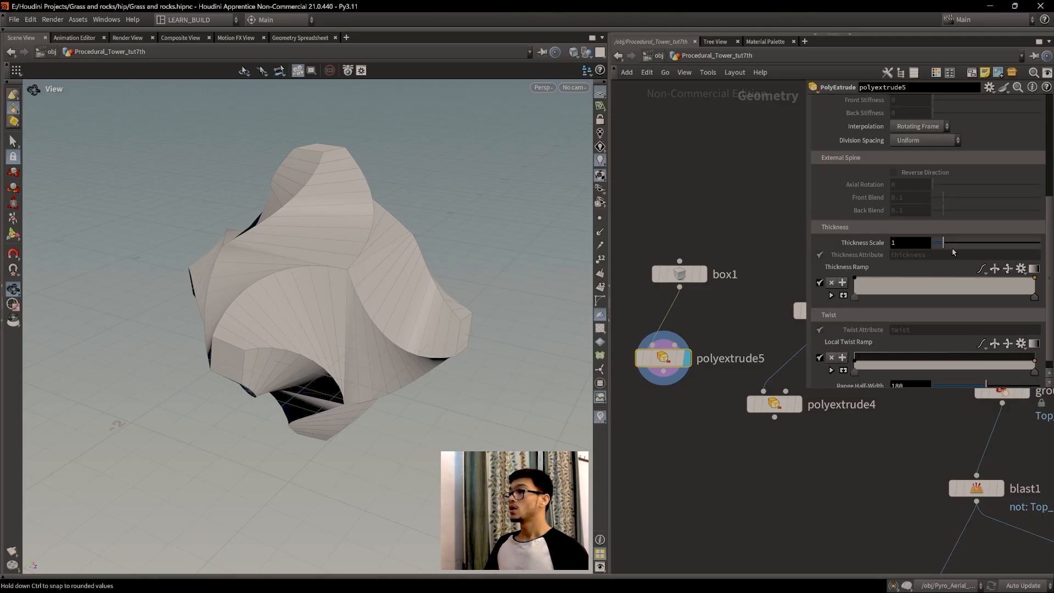
# Reduce the box extrusion's Thickness Scale to 0.49 and then 0.46, inspecting the twisted spikes from another angle.
pyautogui.moveTo(945, 244); pyautogui.dragTo(939, 246)
pyautogui.moveTo(434, 357); pyautogui.dragTo(525, 353, button='right')
pyautogui.moveTo(524, 353); pyautogui.dragTo(476, 363)
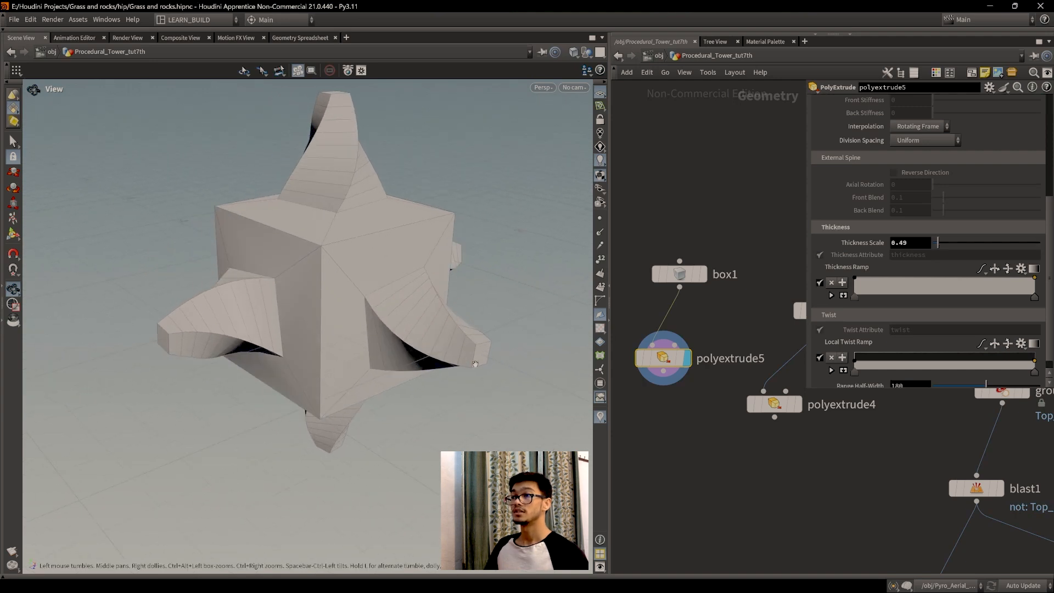
pyautogui.moveTo(938, 245); pyautogui.dragTo(940, 249)
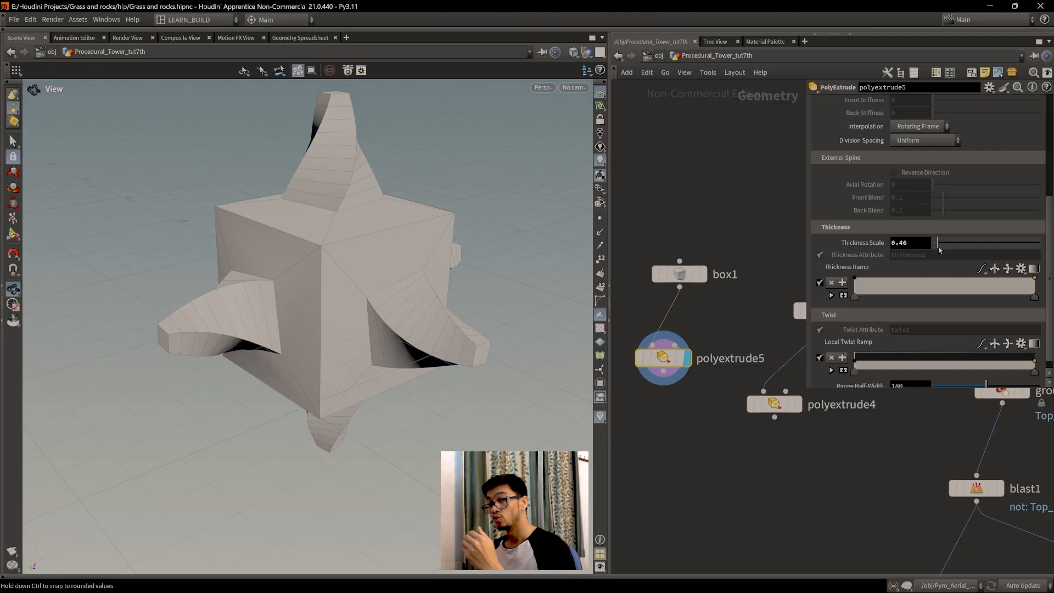
# Try an inset of 0.292 and then 0.436 on the box extrusion.
pyautogui.scroll(6, 833, 168)
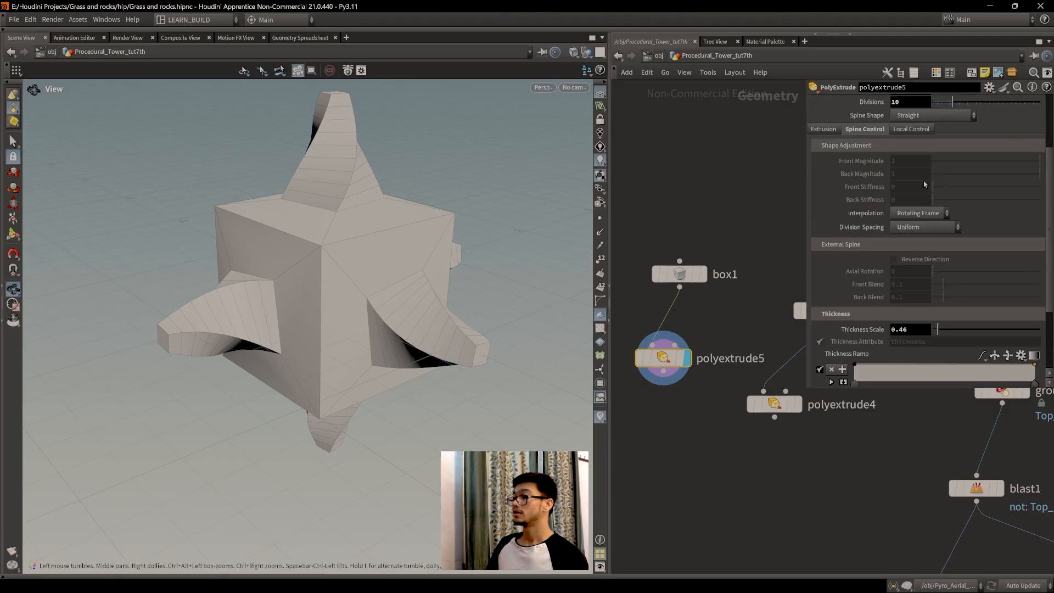
pyautogui.moveTo(1006, 169)
pyautogui.mouseDown()
pyautogui.moveTo(997, 170)
pyautogui.moveTo(1004, 183)
pyautogui.mouseUp()
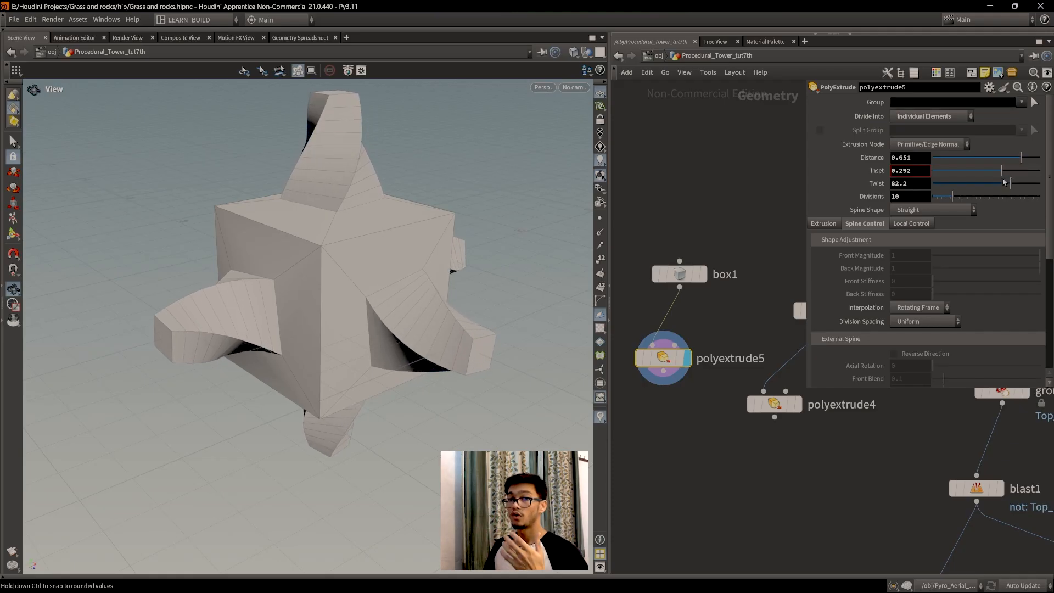
pyautogui.moveTo(1004, 183); pyautogui.dragTo(1011, 183)
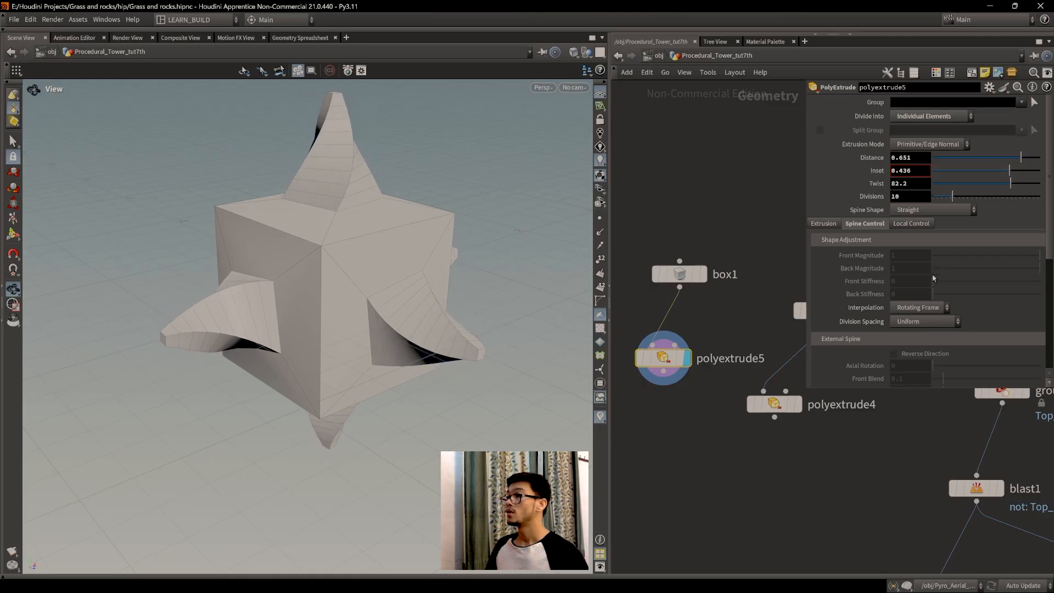
# Try a Thickness Scale of 0.54 and then 1.44 on the twisted box extrusion.
pyautogui.scroll(-5, 933, 278)
pyautogui.moveTo(944, 230); pyautogui.dragTo(940, 236)
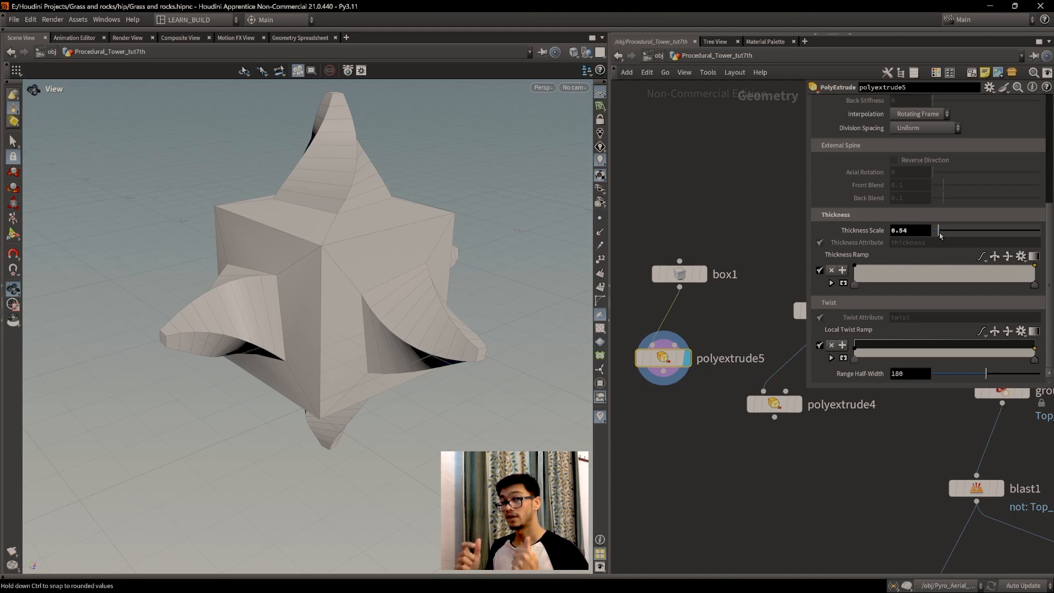
pyautogui.moveTo(939, 231); pyautogui.dragTo(948, 231)
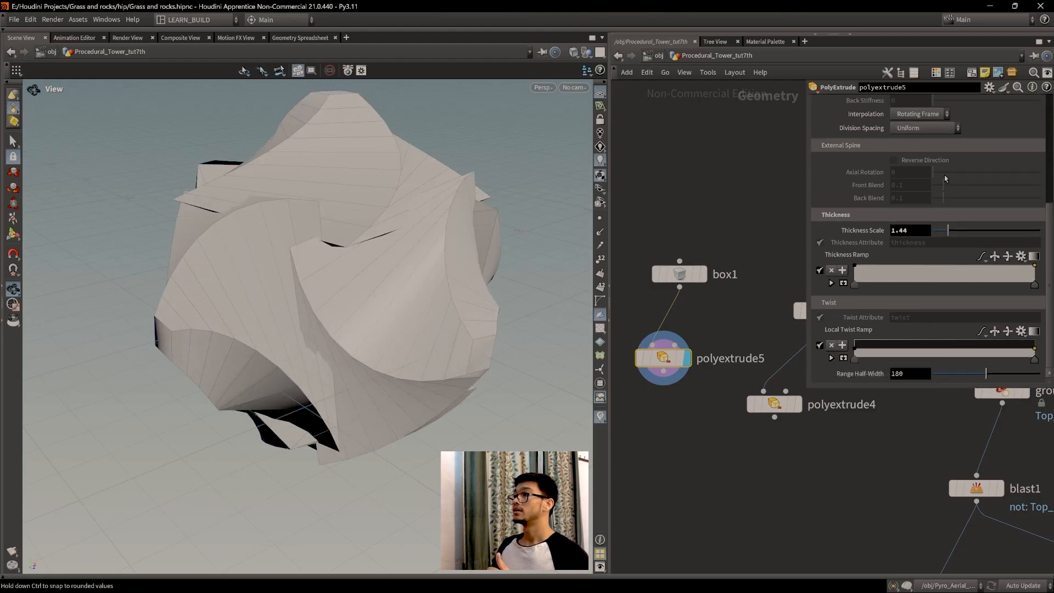
# Review the box extrusion's main parameters and set its Thickness Scale to 0.49.
pyautogui.scroll(6, 951, 169)
pyautogui.scroll(-2, 952, 168)
pyautogui.scroll(2, 955, 173)
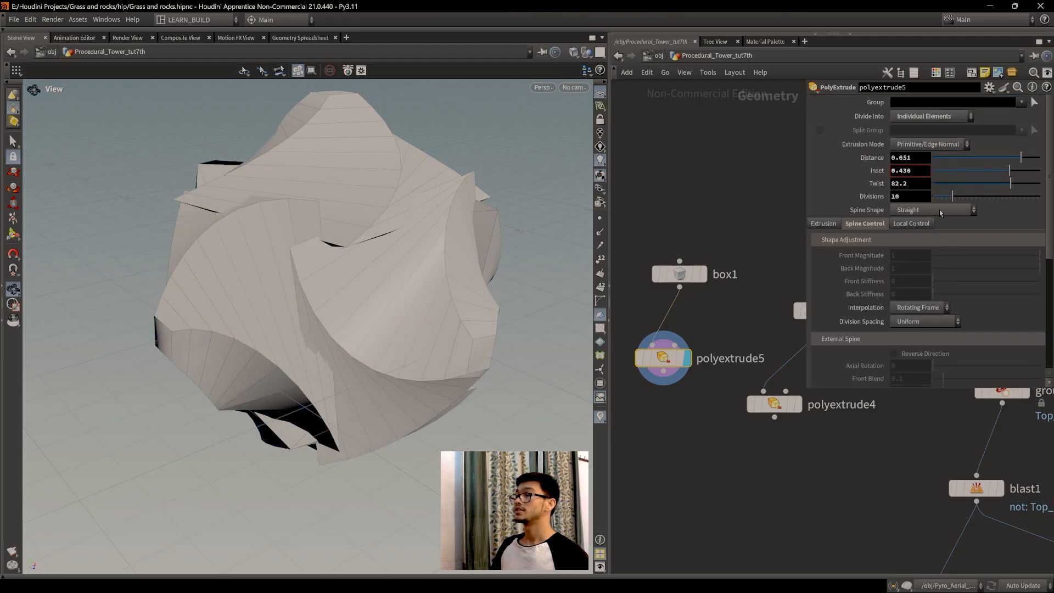
pyautogui.click(717, 333)
pyautogui.scroll(-5, 981, 229)
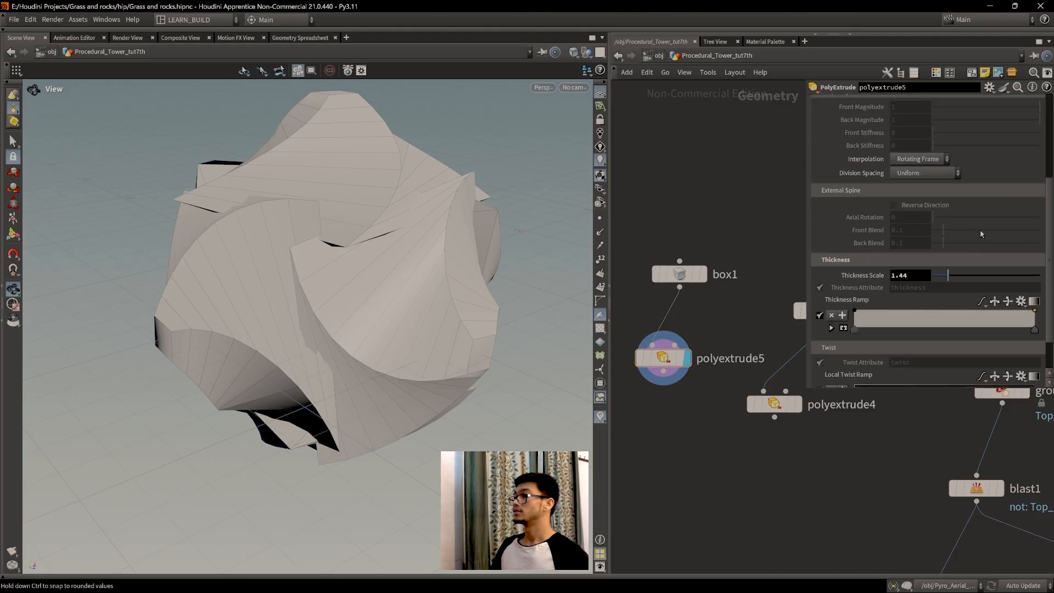
pyautogui.moveTo(948, 251); pyautogui.dragTo(938, 256)
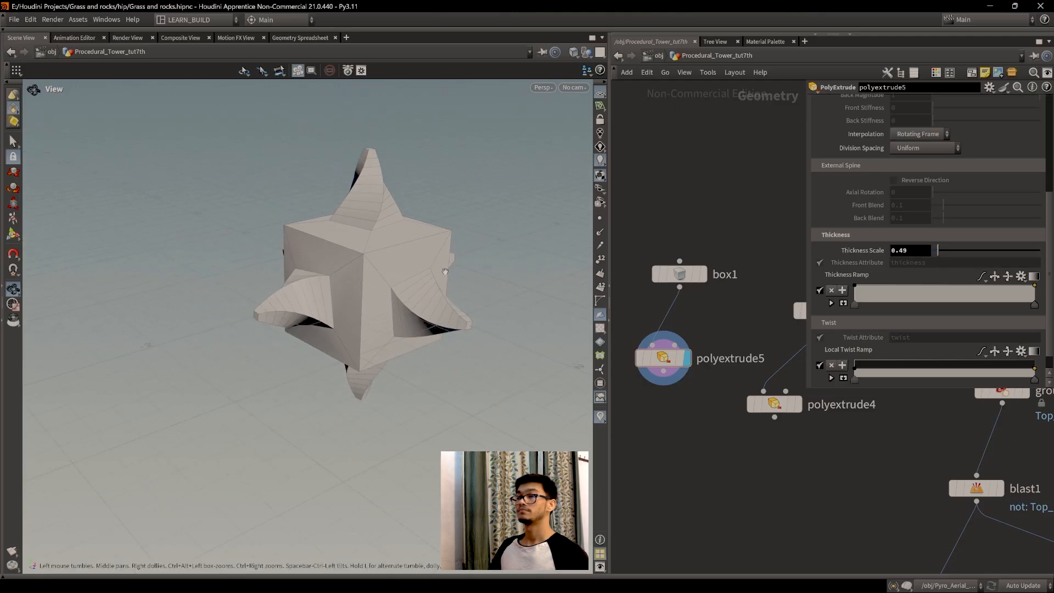
# Delete the test nodes box1 and polyextrude5 together.
pyautogui.moveTo(691, 328); pyautogui.dragTo(688, 312, button='middle')
pyautogui.moveTo(655, 183); pyautogui.dragTo(672, 364)
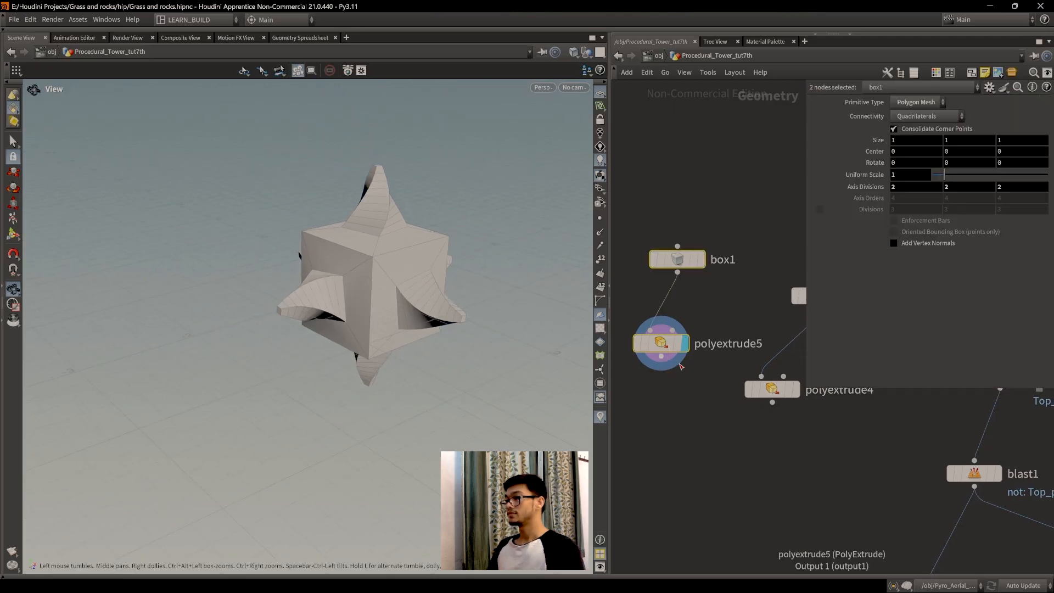
pyautogui.press('Delete')
# Examine the extruded ring from several angles and locate its PolyExtrude node in the network.
pyautogui.scroll(-5, 787, 483)
pyautogui.scroll(-3, 369, 407)
pyautogui.moveTo(366, 449); pyautogui.dragTo(355, 396)
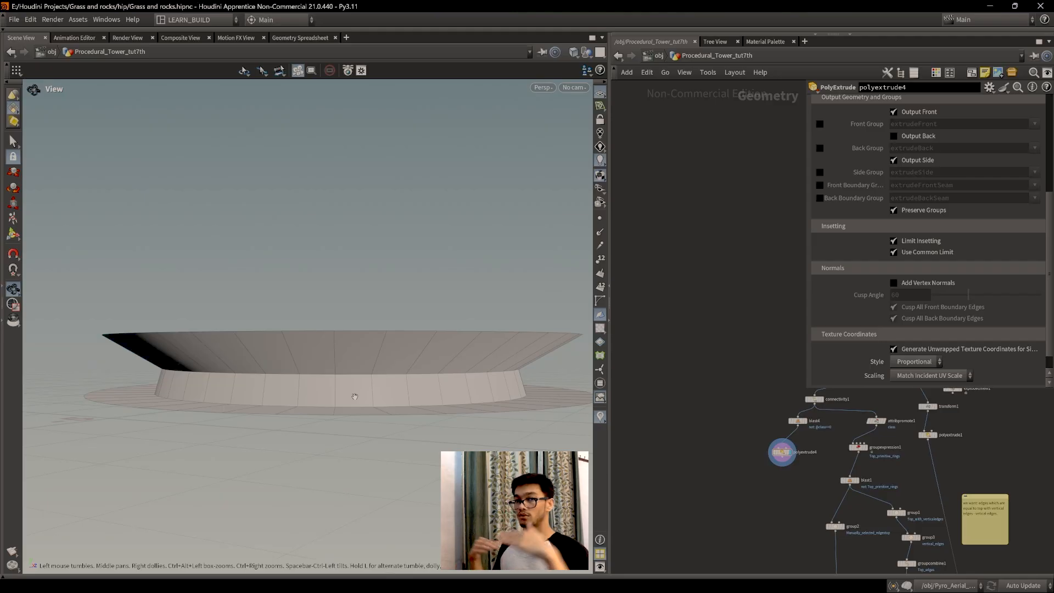
pyautogui.scroll(5, 711, 384)
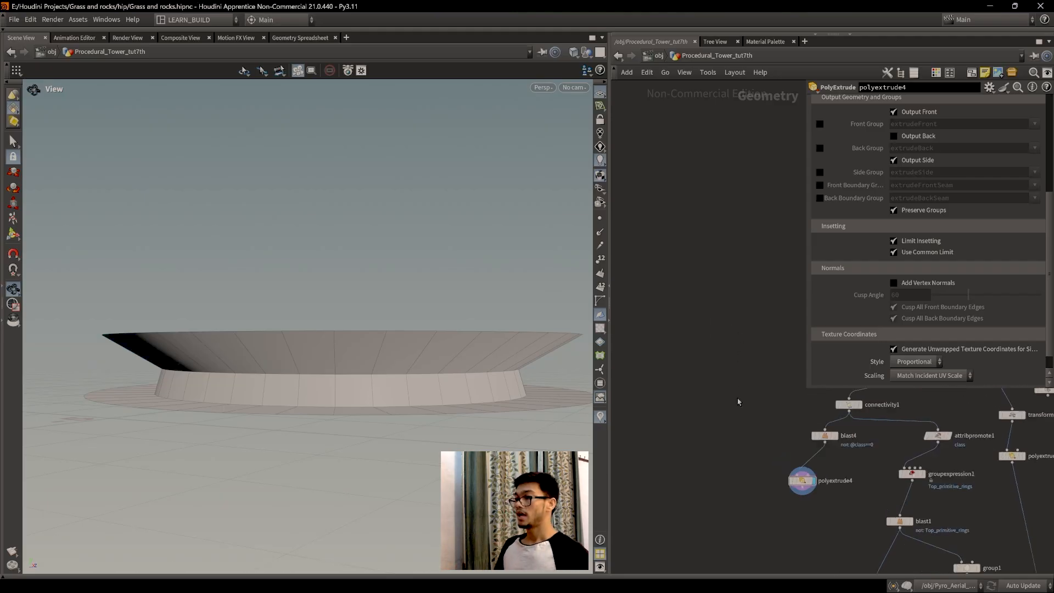
pyautogui.moveTo(710, 400); pyautogui.dragTo(682, 413, button='middle')
pyautogui.moveTo(383, 383); pyautogui.dragTo(360, 391)
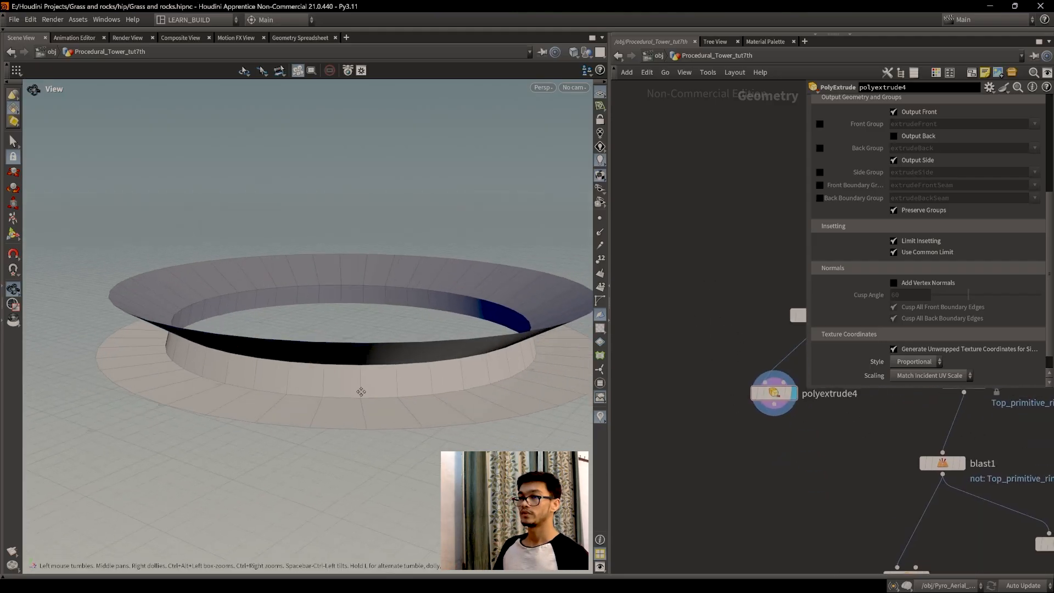
pyautogui.moveTo(360, 390); pyautogui.dragTo(314, 340, button='middle')
pyautogui.moveTo(784, 459); pyautogui.dragTo(757, 451, button='middle')
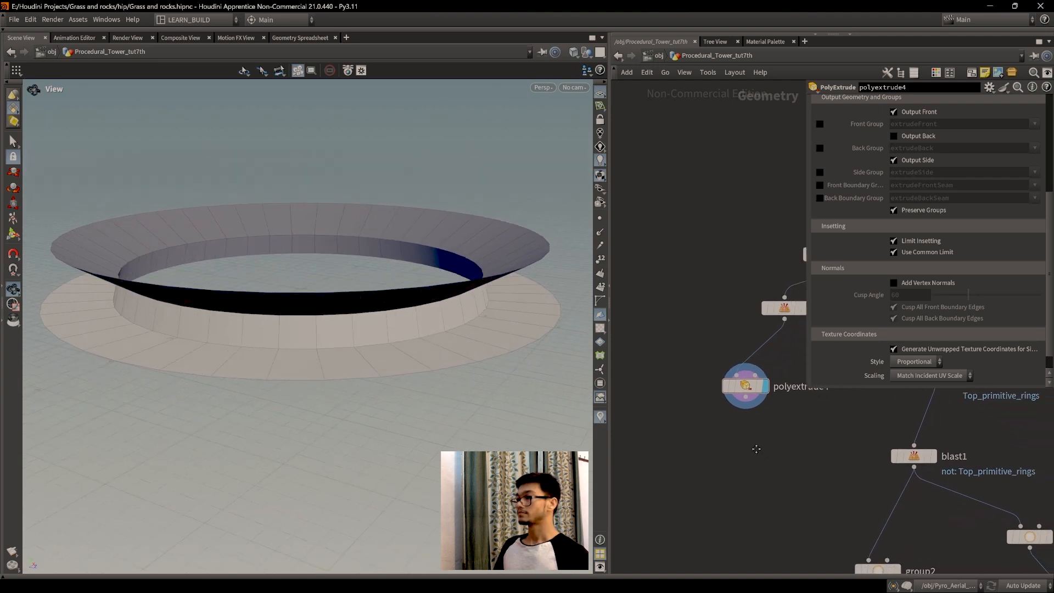
# Enable the Side Group output, named extrudeSide, on the ring's polyextrude4 node and inspect the ring's side faces.
pyautogui.scroll(2, 756, 443)
pyautogui.click(752, 375)
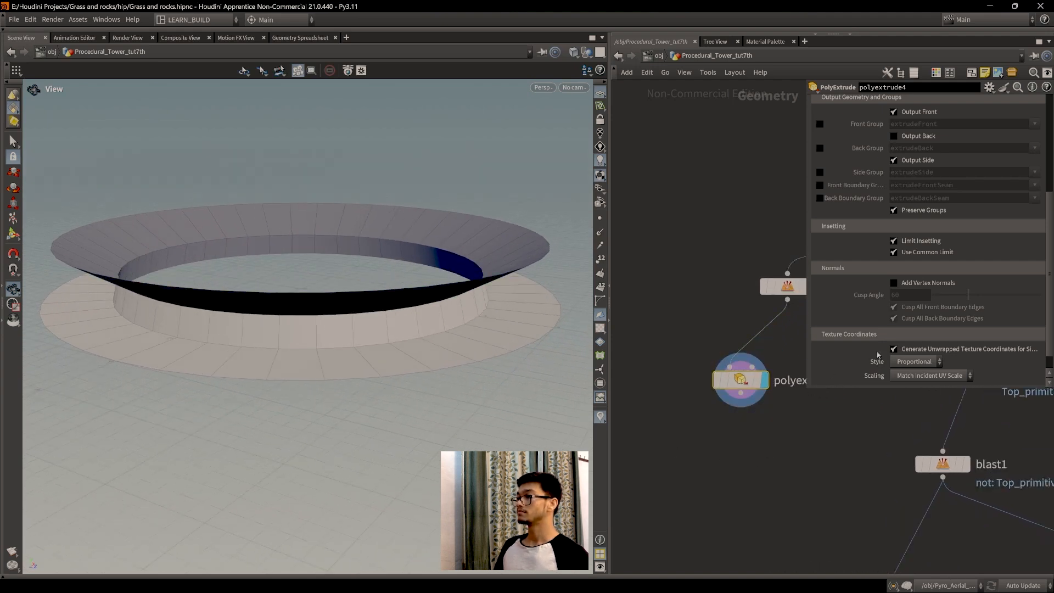
pyautogui.scroll(4, 902, 289)
pyautogui.scroll(3, 902, 289)
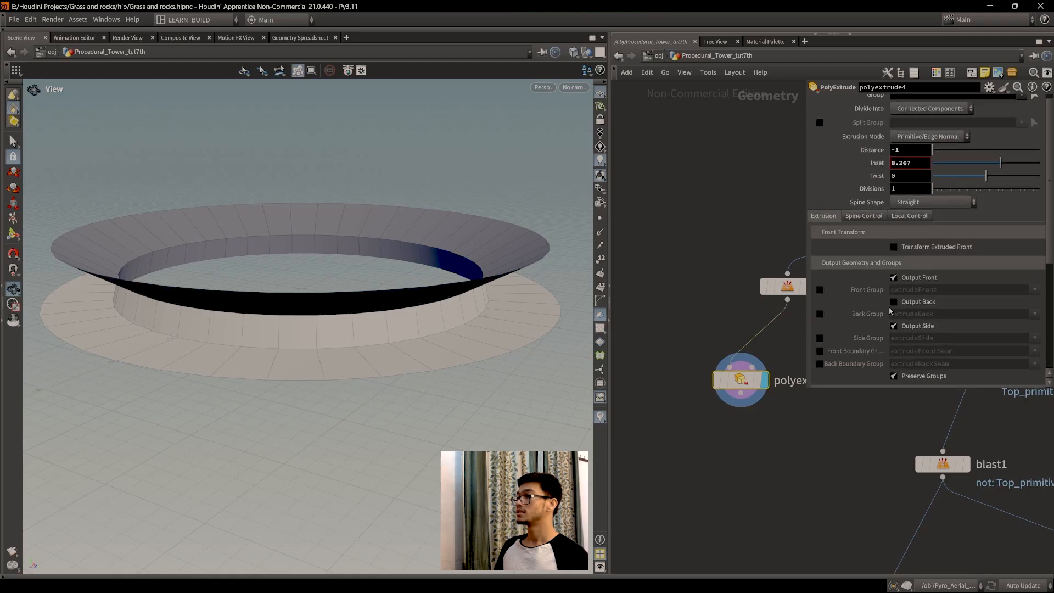
pyautogui.click(820, 338)
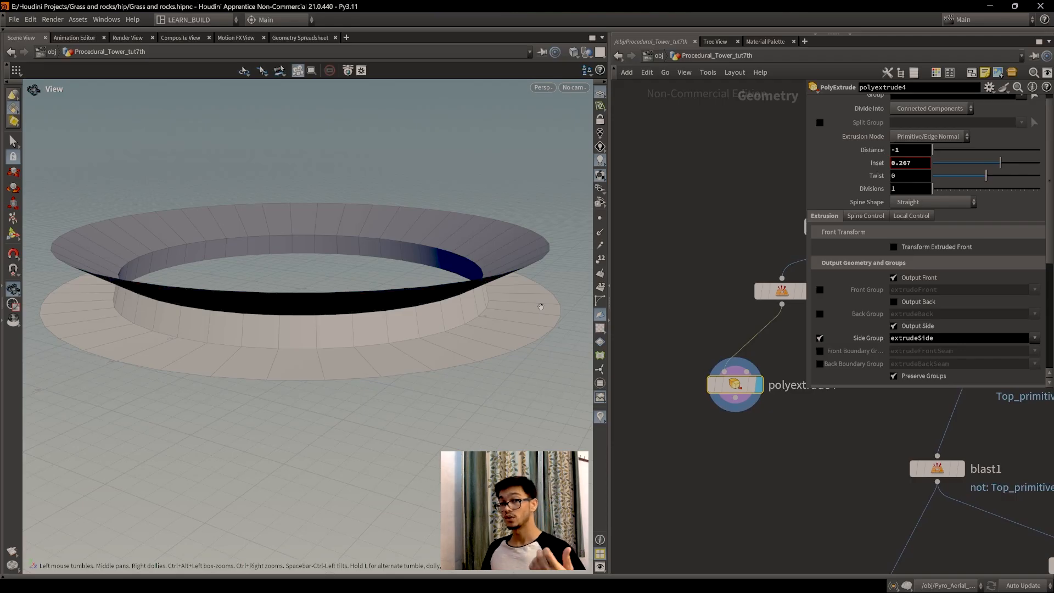
pyautogui.moveTo(786, 424); pyautogui.dragTo(740, 393, button='middle')
pyautogui.moveTo(379, 296); pyautogui.dragTo(358, 316)
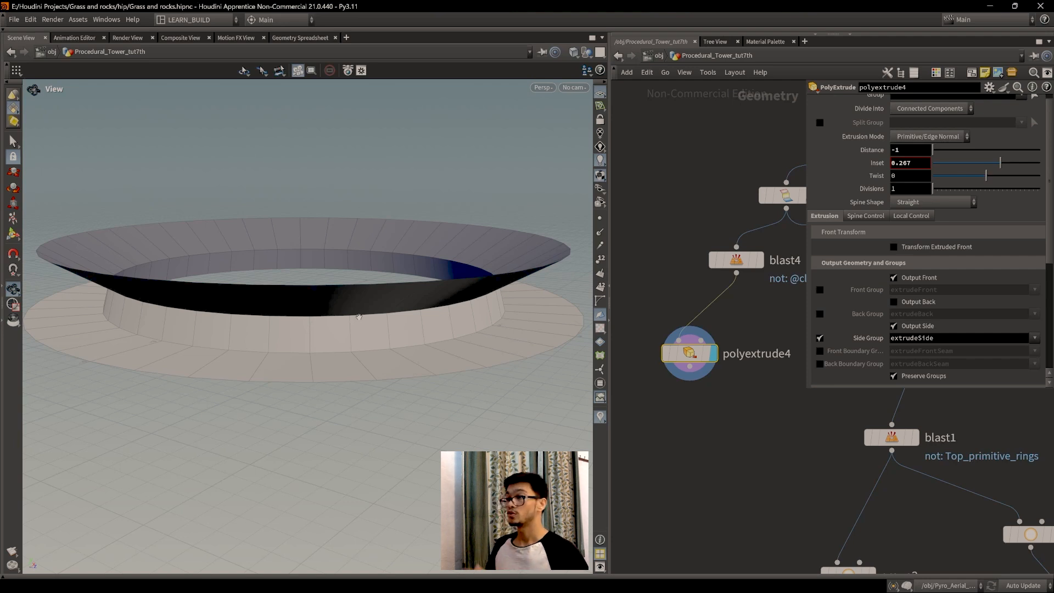
# Add a Blast node connected directly below polyextrude4.
pyautogui.moveTo(716, 411); pyautogui.dragTo(725, 362, button='middle')
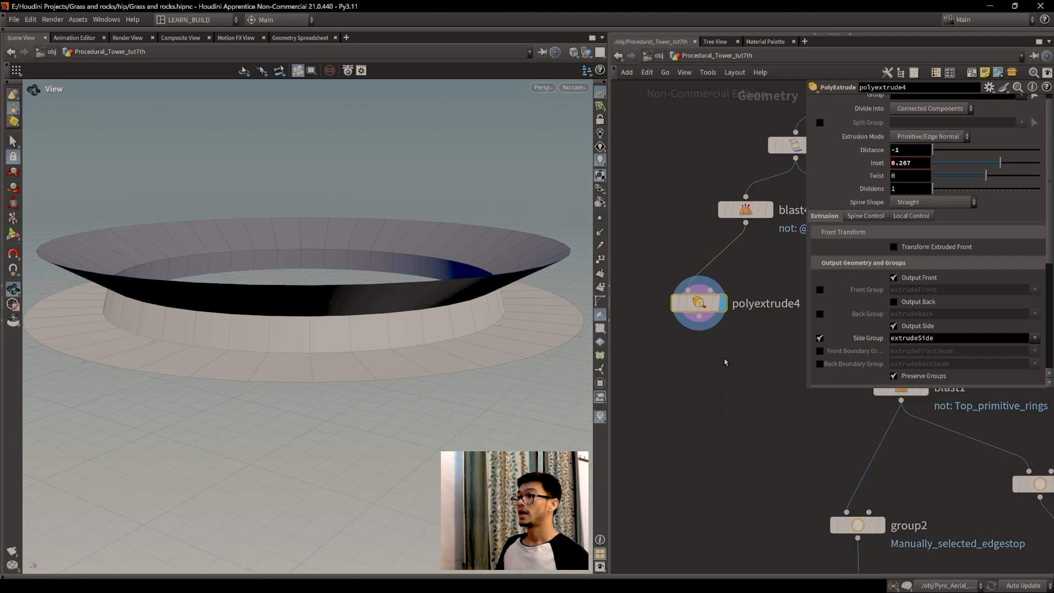
pyautogui.click(690, 375)
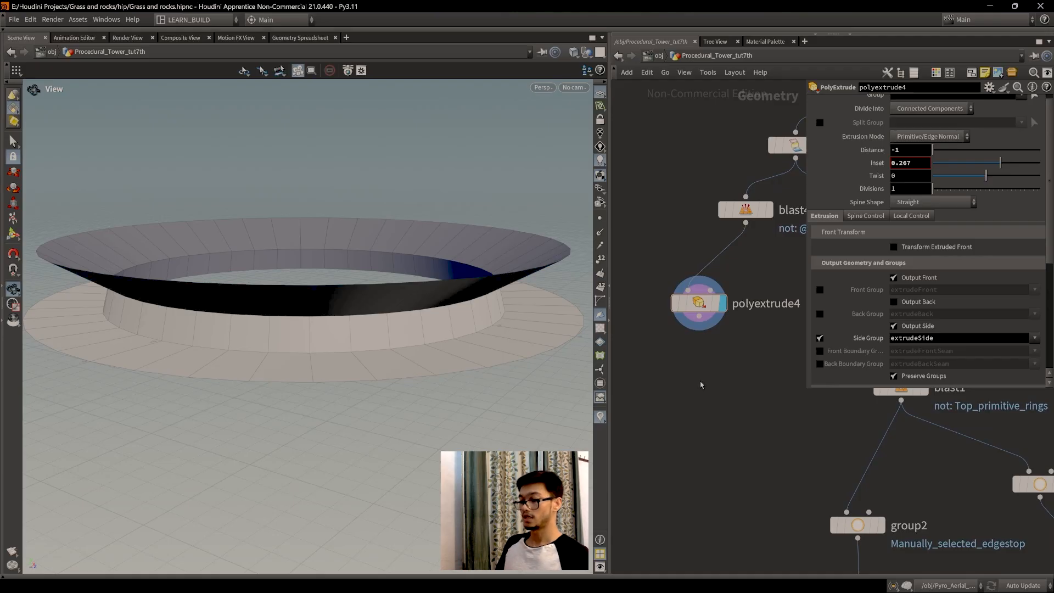
pyautogui.press('Tab')
pyautogui.write('blo')
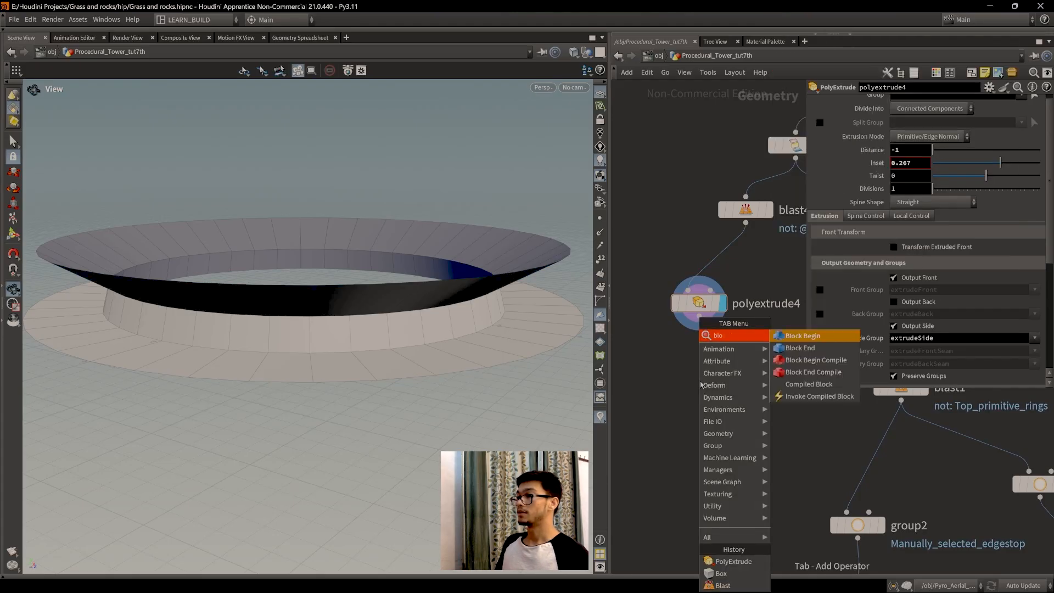
pyautogui.press('BackSpace')
pyautogui.write('ast')
pyautogui.press('Return')
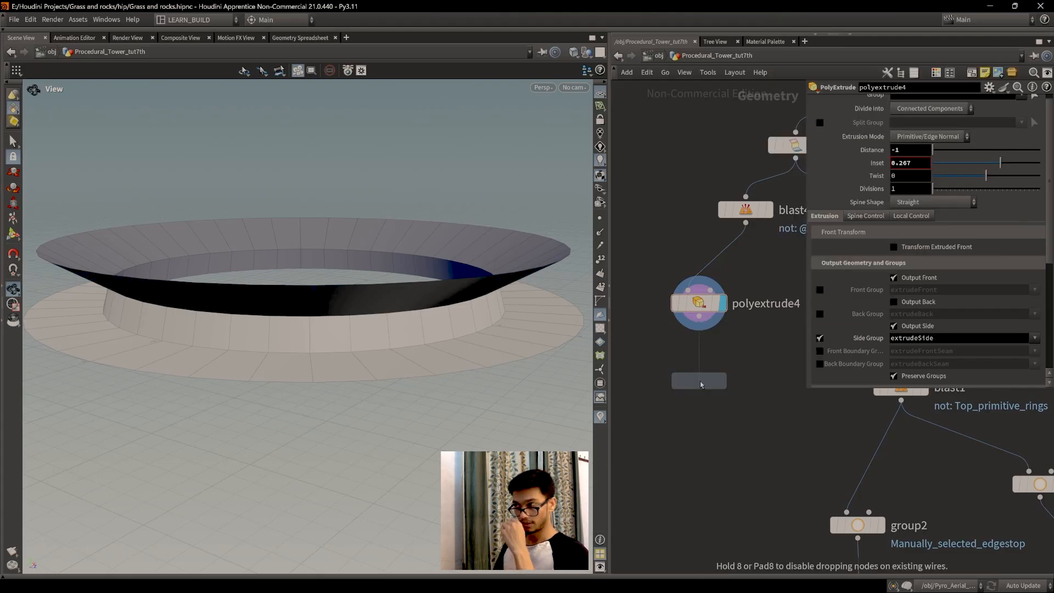
pyautogui.click(700, 381)
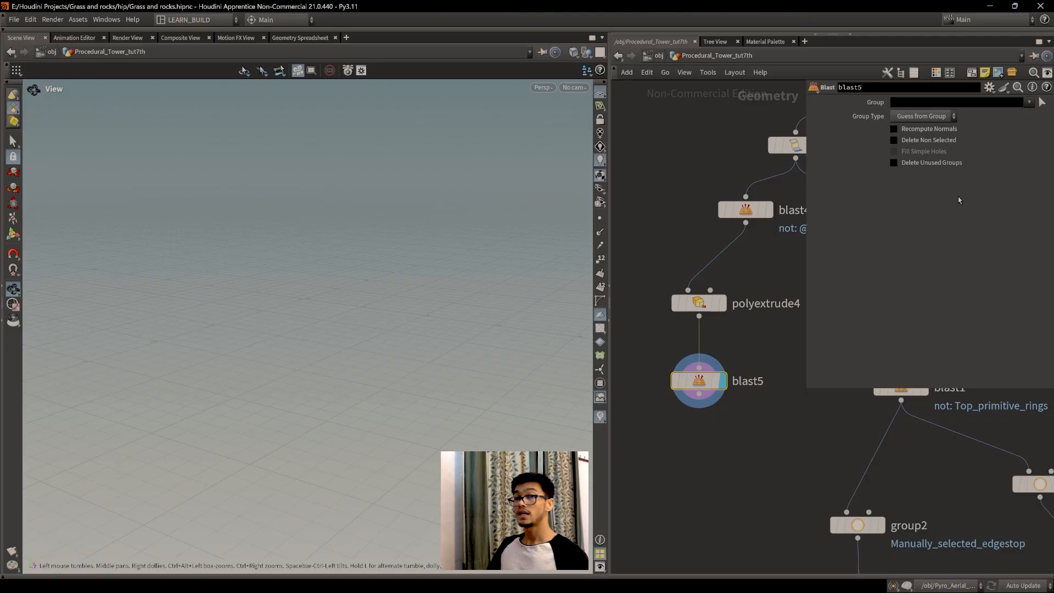
# Set the new Blast node's group to extrudeSide and inspect the remaining geometry.
pyautogui.click(1029, 103)
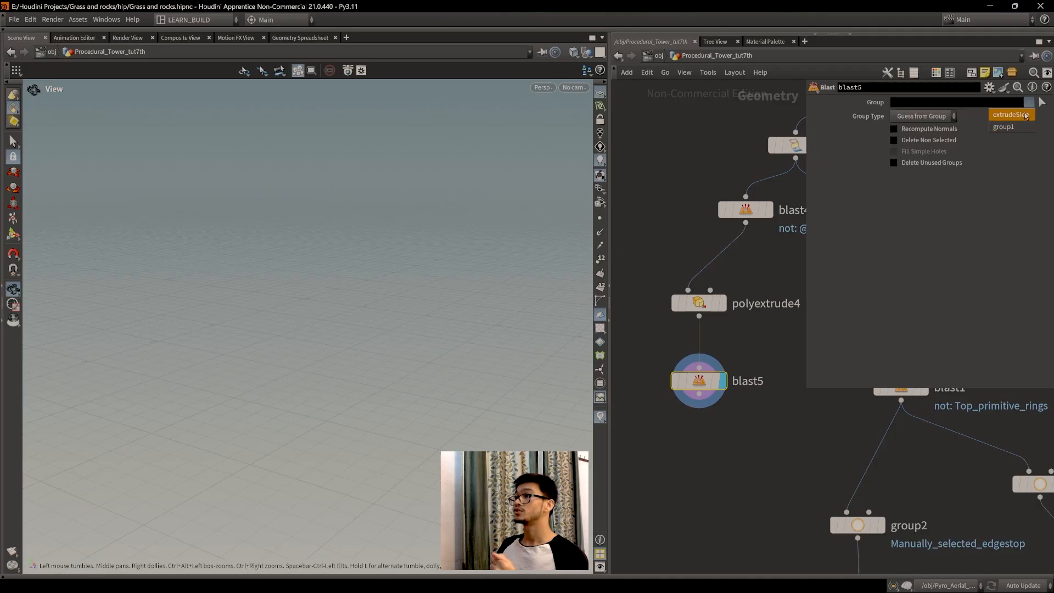
pyautogui.click(1010, 115)
pyautogui.moveTo(303, 331); pyautogui.dragTo(308, 357)
# Inspect the blasted ring, then switch the displayed node back to polyextrude4 to compare it with the full extrusion.
pyautogui.click(692, 308)
pyautogui.moveTo(324, 332); pyautogui.dragTo(353, 361)
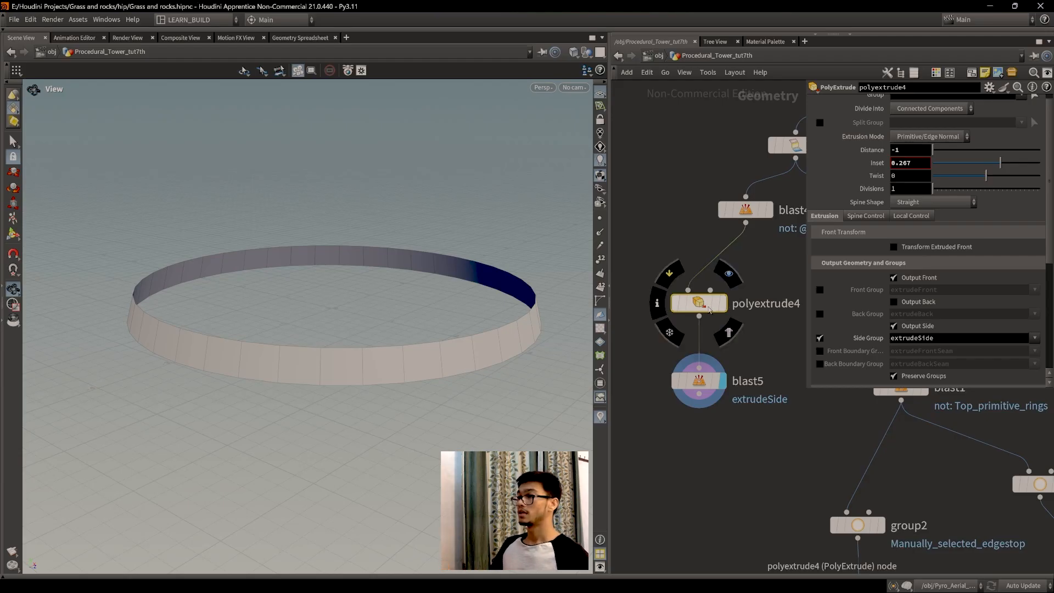
pyautogui.click(722, 303)
pyautogui.moveTo(340, 369); pyautogui.dragTo(437, 384, button='middle')
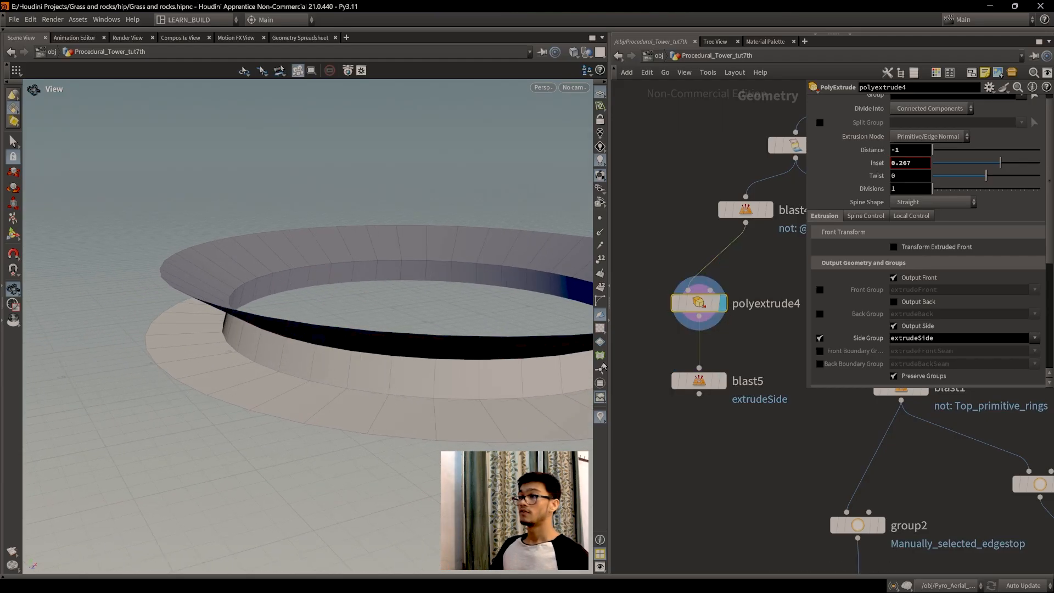
# Try a distance of -0.713 on the ring extrusion, inspect its side faces, and return the distance to -1.
pyautogui.moveTo(733, 274); pyautogui.dragTo(681, 344, button='middle')
pyautogui.moveTo(934, 150); pyautogui.dragTo(951, 167)
pyautogui.moveTo(307, 378); pyautogui.dragTo(322, 344)
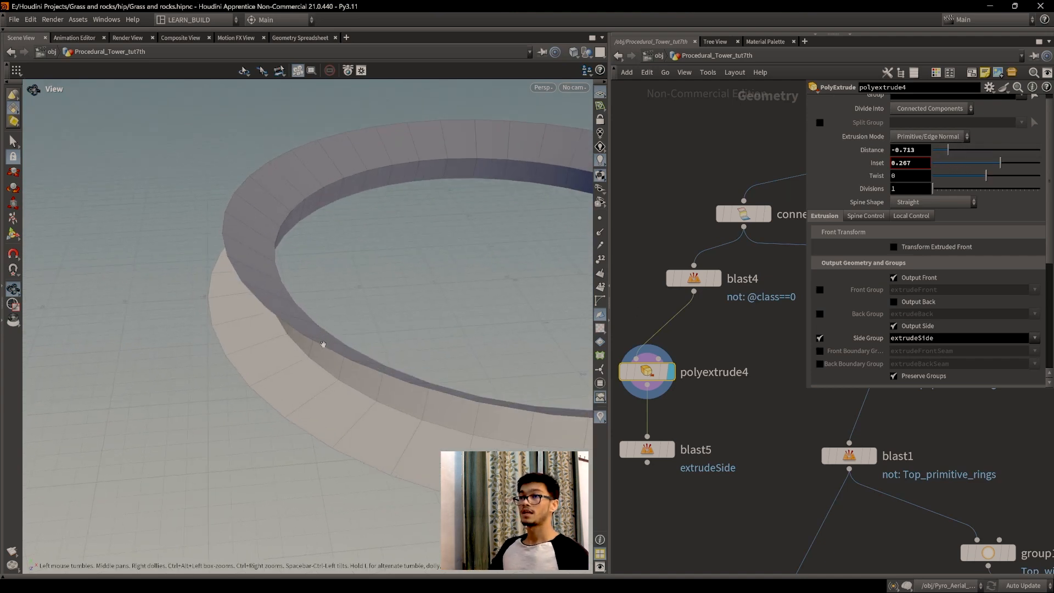
pyautogui.moveTo(254, 218); pyautogui.dragTo(304, 334)
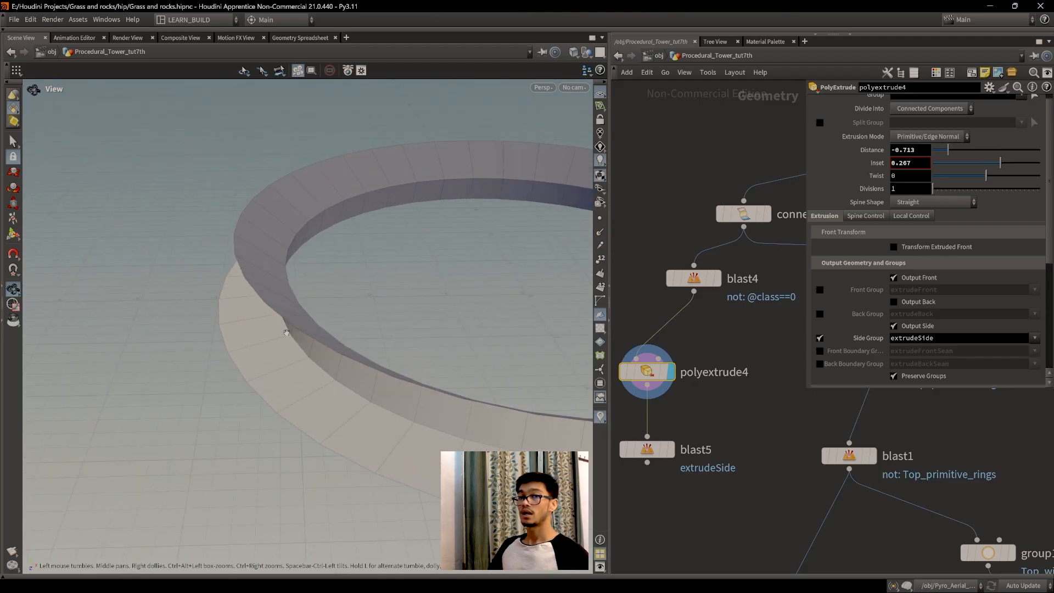
pyautogui.moveTo(948, 150)
pyautogui.mouseDown()
pyautogui.moveTo(986, 156)
pyautogui.moveTo(931, 153)
pyautogui.mouseUp()
# Try an inset of -0.046 on the ring extrusion, inspect it, and undo the inset change.
pyautogui.moveTo(997, 163)
pyautogui.mouseDown()
pyautogui.moveTo(965, 163)
pyautogui.moveTo(983, 163)
pyautogui.mouseUp()
pyautogui.moveTo(917, 164); pyautogui.dragTo(879, 167)
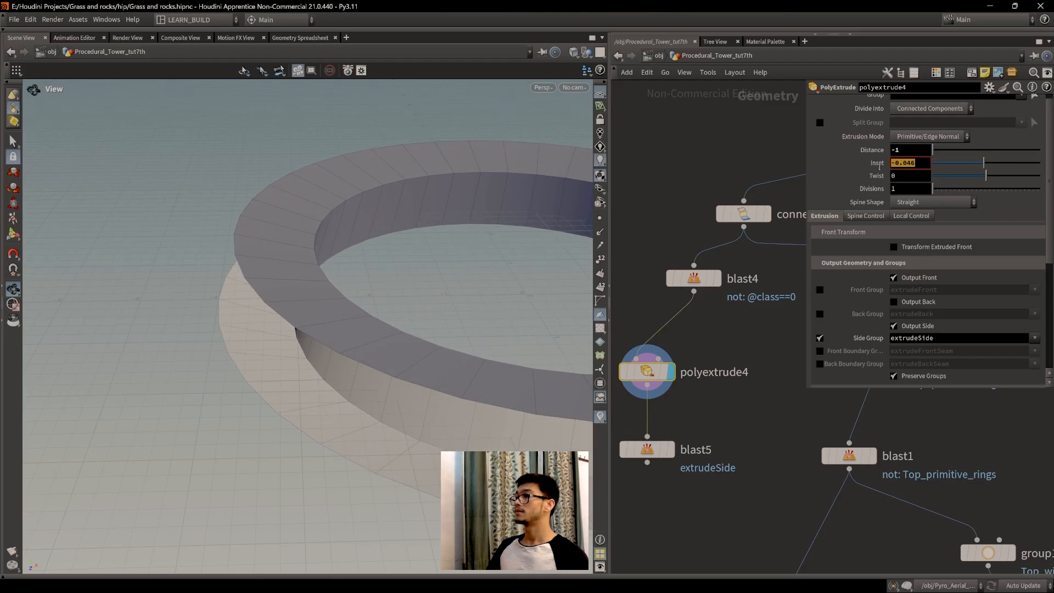
pyautogui.moveTo(379, 379); pyautogui.dragTo(407, 350)
pyautogui.hotkey('ctrl', 'z')
pyautogui.moveTo(419, 415); pyautogui.dragTo(437, 342)
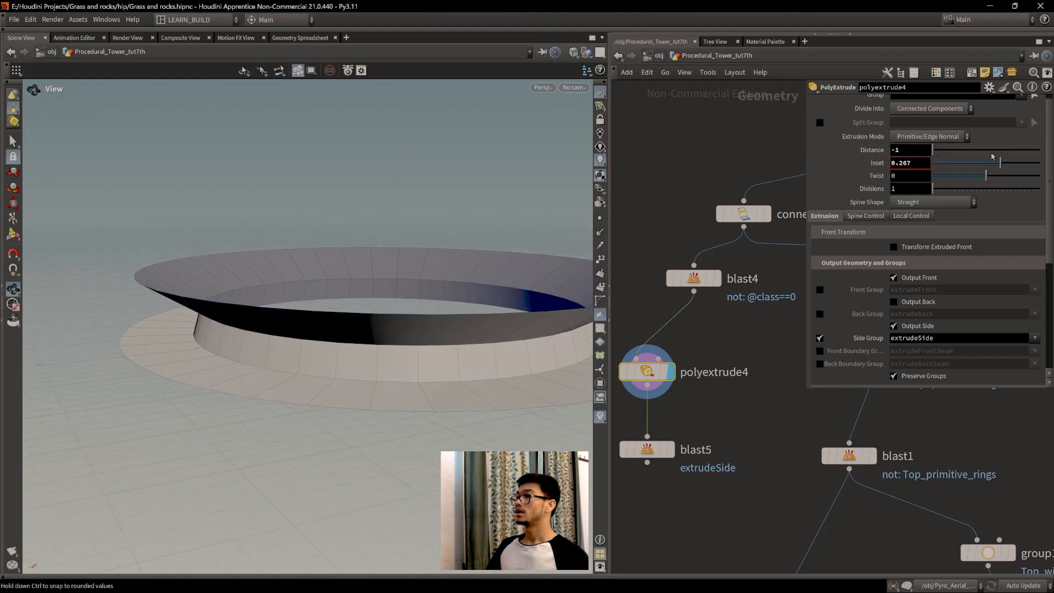
# Try a smaller positive inset on the ring extrusion, reset the inset to 0, and inspect the ring.
pyautogui.moveTo(1000, 163); pyautogui.dragTo(996, 162)
pyautogui.keyDown('ctrl'); pyautogui.click(881, 164); pyautogui.keyUp('ctrl')
pyautogui.moveTo(302, 335)
pyautogui.mouseDown()
pyautogui.moveTo(288, 369)
pyautogui.moveTo(297, 307)
pyautogui.moveTo(300, 329)
pyautogui.mouseUp()
pyautogui.scroll(-1, 301, 330)
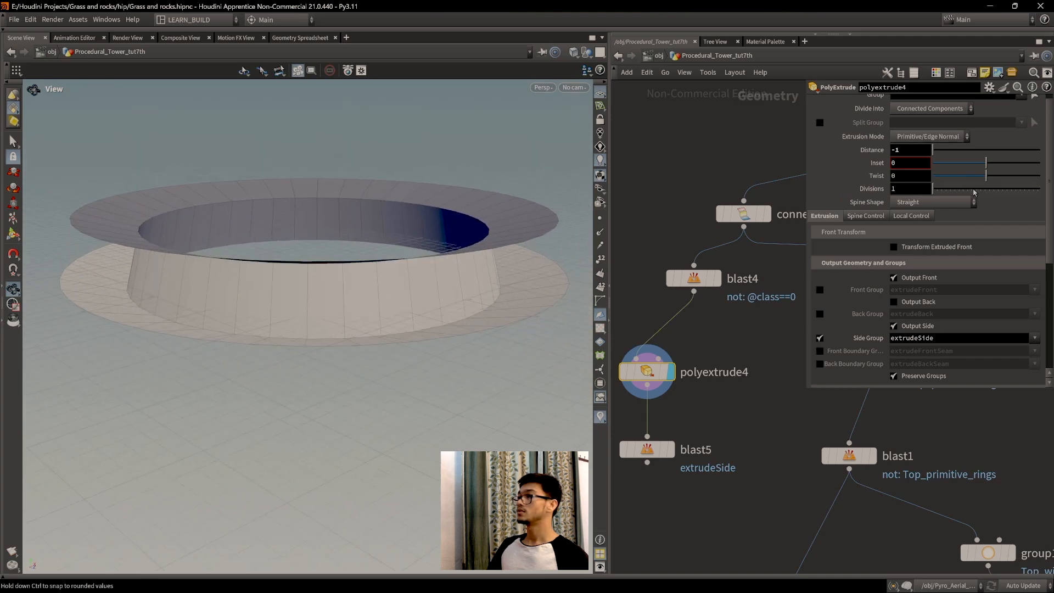
# Try a distance of -0.774 on the ring extrusion, inspect the ring from above, and return the distance to -1.
pyautogui.moveTo(938, 150)
pyautogui.mouseDown()
pyautogui.moveTo(991, 155)
pyautogui.moveTo(987, 166)
pyautogui.moveTo(945, 165)
pyautogui.mouseUp()
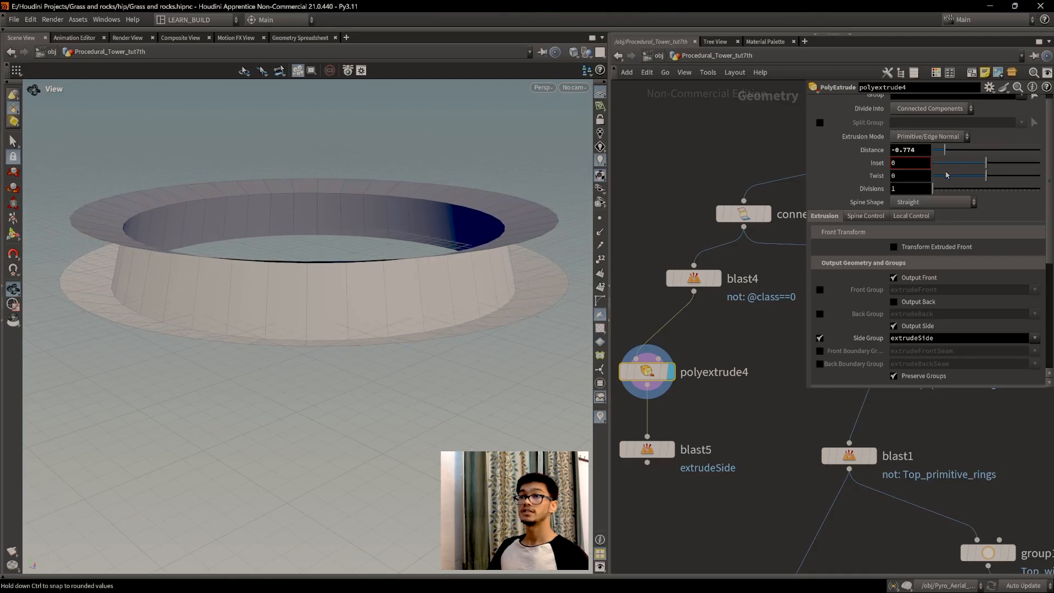
pyautogui.moveTo(289, 296); pyautogui.dragTo(217, 215)
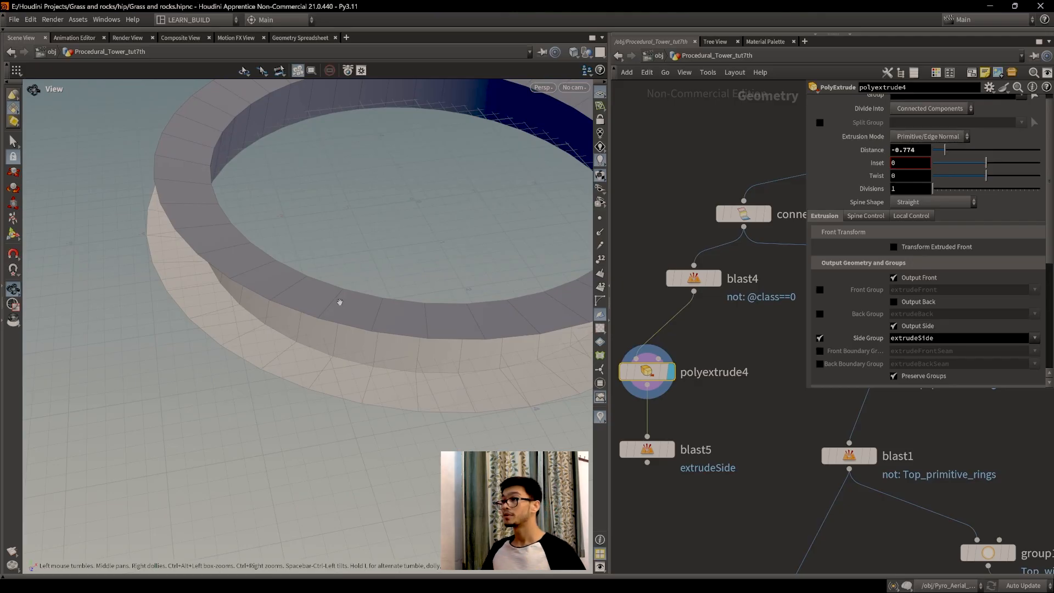
pyautogui.moveTo(947, 150); pyautogui.dragTo(915, 159)
# Set the ring extrusion's inset to 0.267, checking the flared profile from the side and above.
pyautogui.moveTo(287, 337); pyautogui.dragTo(280, 242)
pyautogui.moveTo(990, 169); pyautogui.dragTo(1000, 167)
pyautogui.moveTo(307, 285); pyautogui.dragTo(301, 270)
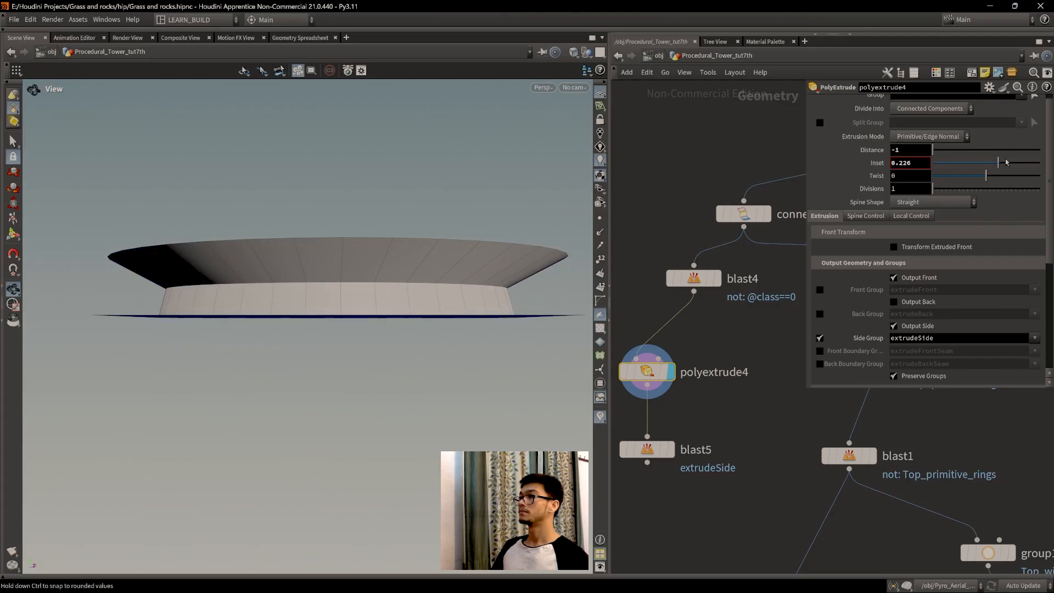
pyautogui.moveTo(999, 162); pyautogui.dragTo(1002, 161)
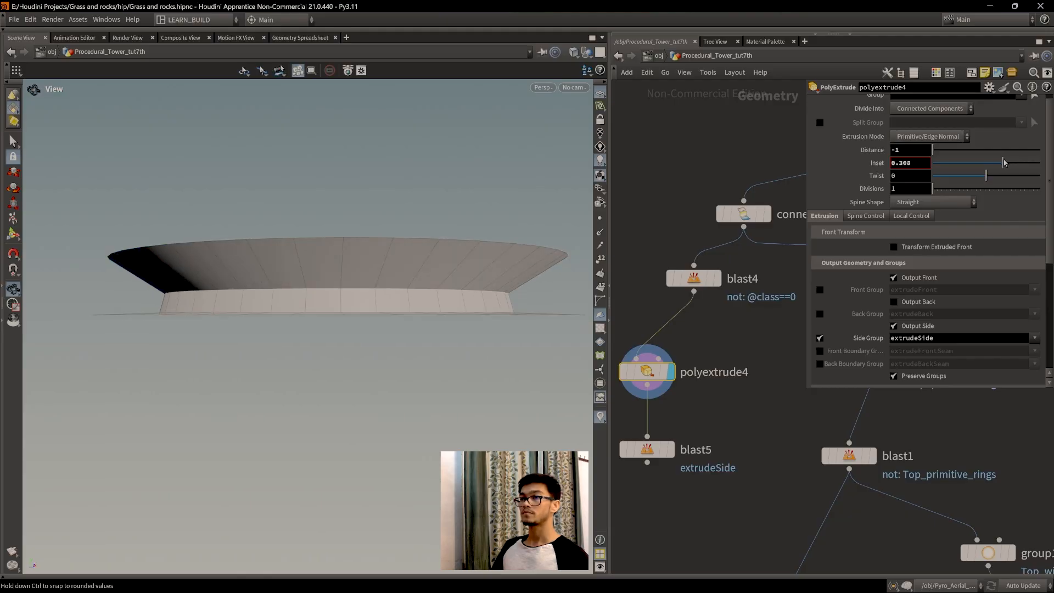
pyautogui.moveTo(1001, 163); pyautogui.dragTo(1002, 163)
pyautogui.moveTo(203, 301); pyautogui.dragTo(381, 357)
pyautogui.moveTo(328, 416); pyautogui.dragTo(384, 368)
# Display the blast5 node and inspect its result on the ring.
pyautogui.moveTo(762, 349); pyautogui.dragTo(810, 313, button='middle')
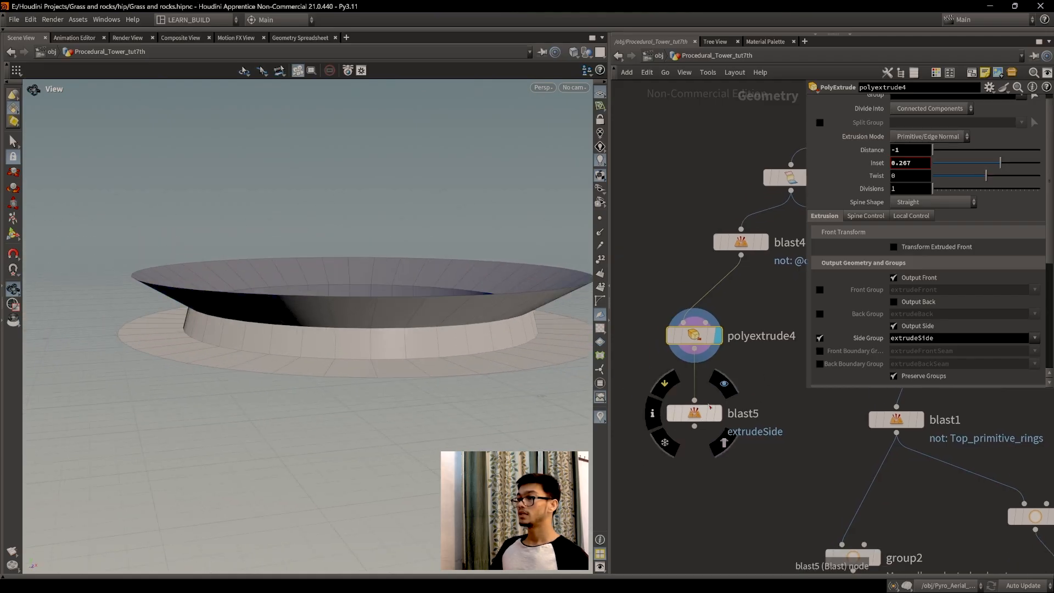
pyautogui.click(717, 413)
pyautogui.moveTo(395, 322); pyautogui.dragTo(263, 250)
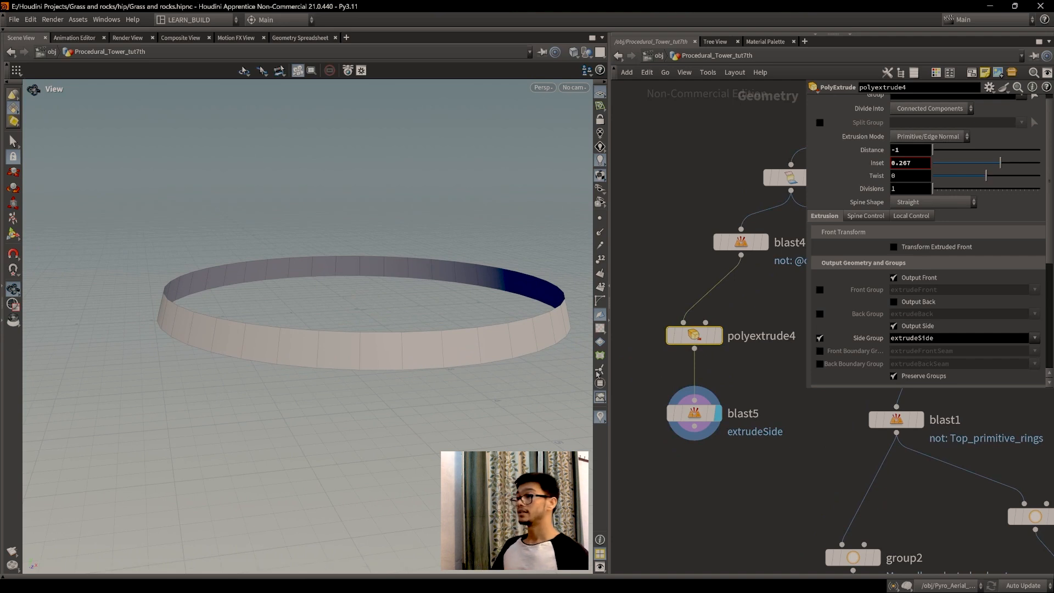
# Enable Delete Non Selected on blast5 to keep only the extrudeSide faces, and inspect the result.
pyautogui.click(703, 412)
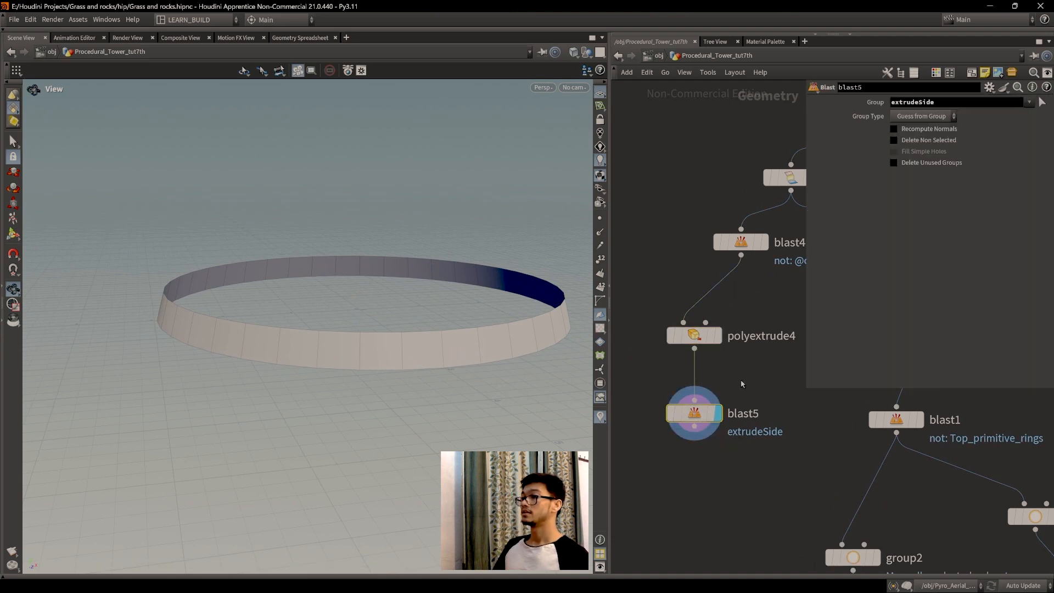
pyautogui.click(919, 142)
pyautogui.moveTo(363, 313); pyautogui.dragTo(338, 359)
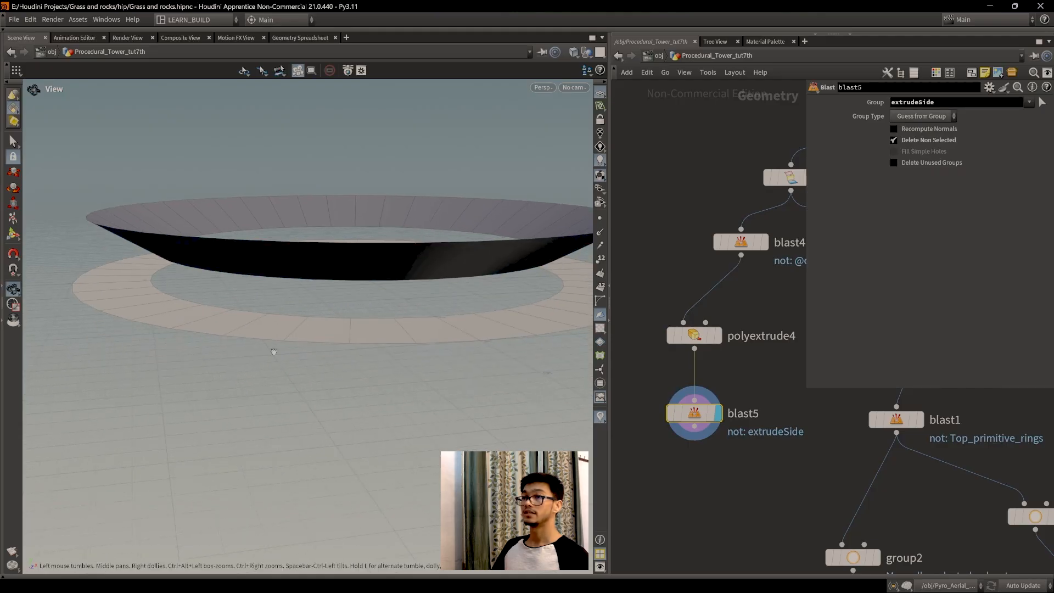
pyautogui.moveTo(407, 351); pyautogui.dragTo(423, 350)
pyautogui.moveTo(717, 496); pyautogui.dragTo(722, 441, button='middle')
pyautogui.scroll(-3, 723, 430)
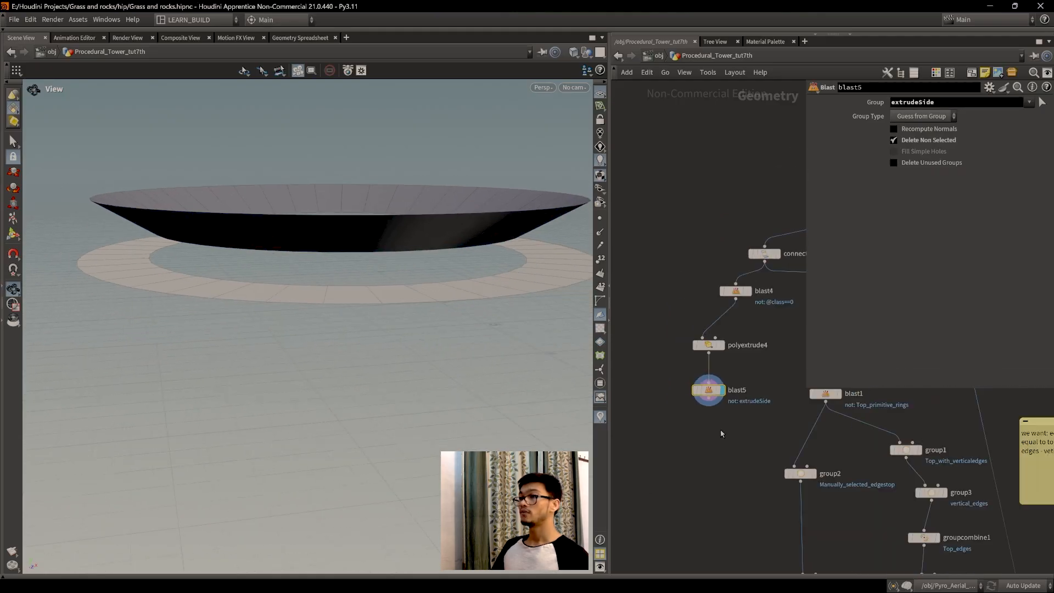
pyautogui.moveTo(367, 164); pyautogui.dragTo(357, 212)
pyautogui.moveTo(357, 212); pyautogui.dragTo(322, 270, button='middle')
pyautogui.moveTo(383, 237); pyautogui.dragTo(390, 289, button='right')
pyautogui.moveTo(391, 289); pyautogui.dragTo(383, 318)
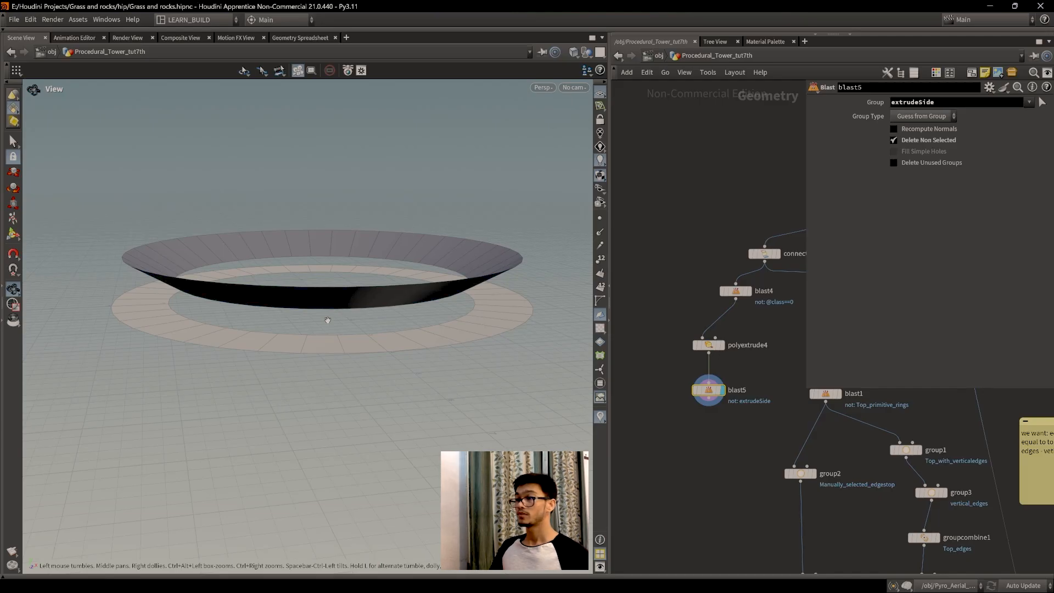
# Add a Connectivity node below blast5 and wire blast5's output into it.
pyautogui.moveTo(710, 473); pyautogui.dragTo(714, 417, button='middle')
pyautogui.scroll(5, 705, 387)
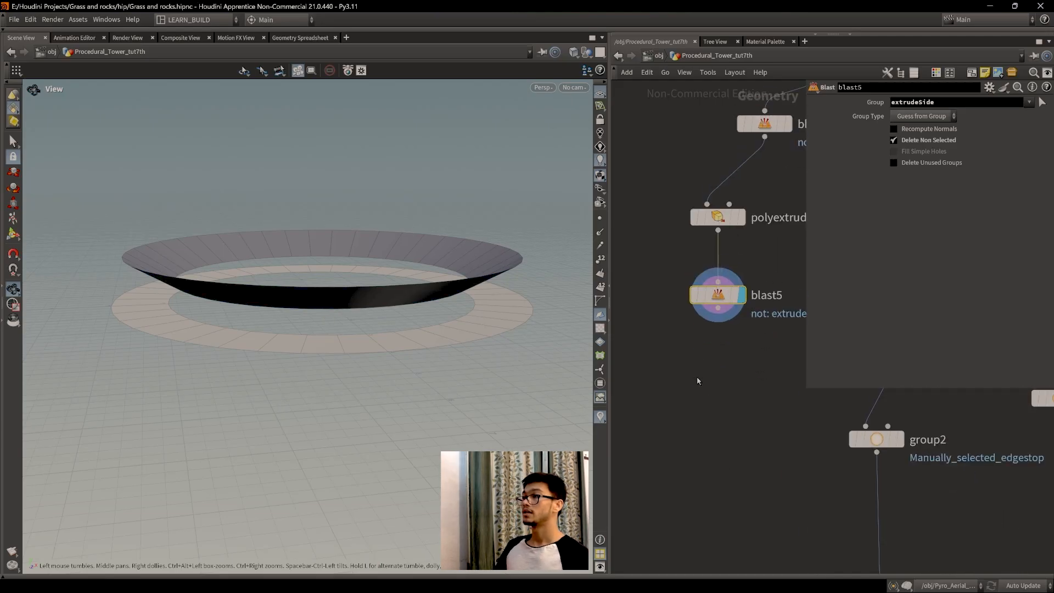
pyautogui.press('Tab')
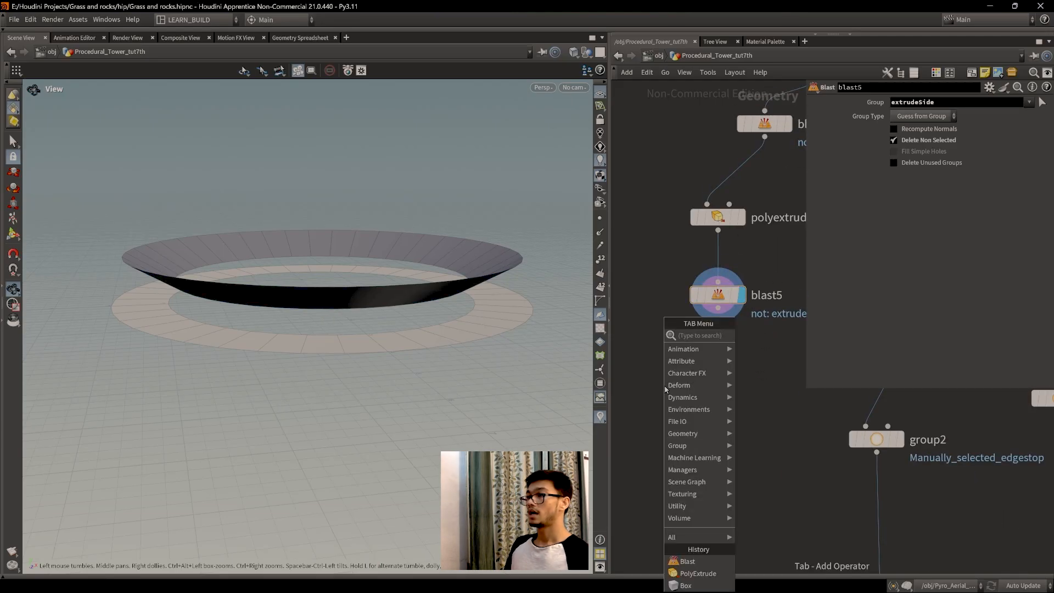
pyautogui.write('conec')
pyautogui.press('BackSpace')
pyautogui.press('BackSpace')
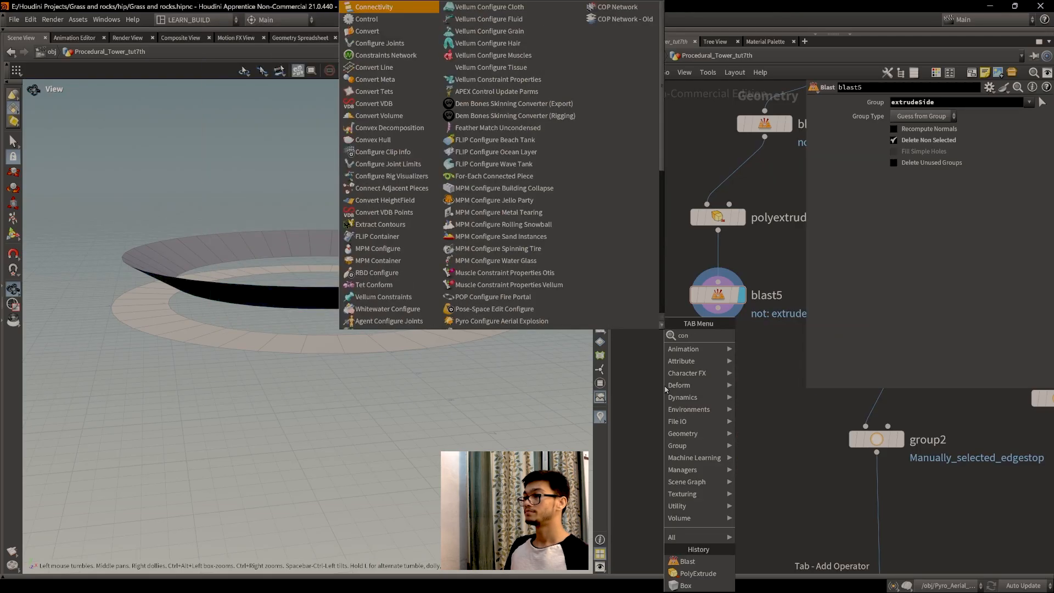
pyautogui.write('nect')
pyautogui.press('Return')
pyautogui.click(681, 383)
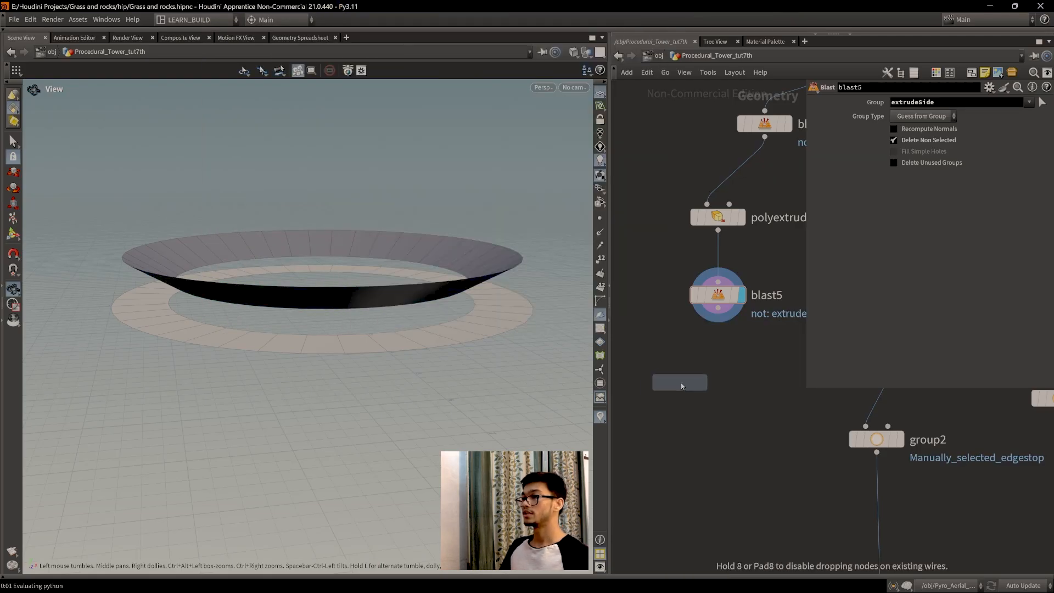
pyautogui.moveTo(717, 308); pyautogui.dragTo(683, 366)
pyautogui.click(683, 367)
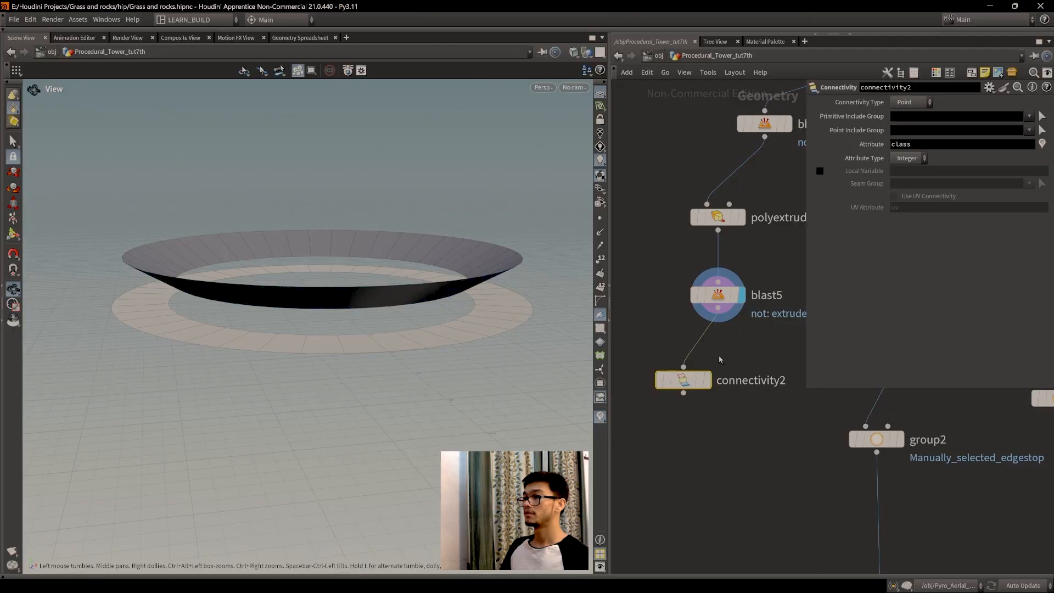
# Display the new Connectivity node and set its connectivity type to Primitive.
pyautogui.moveTo(510, 339); pyautogui.dragTo(338, 295)
pyautogui.moveTo(415, 347); pyautogui.dragTo(415, 379)
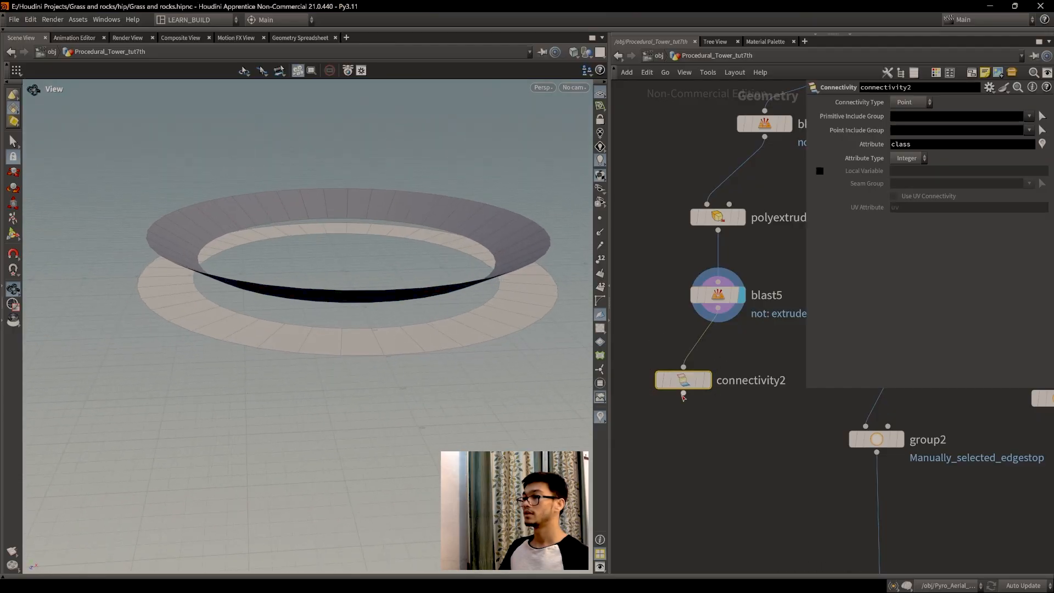
pyautogui.moveTo(683, 379)
pyautogui.click(713, 353)
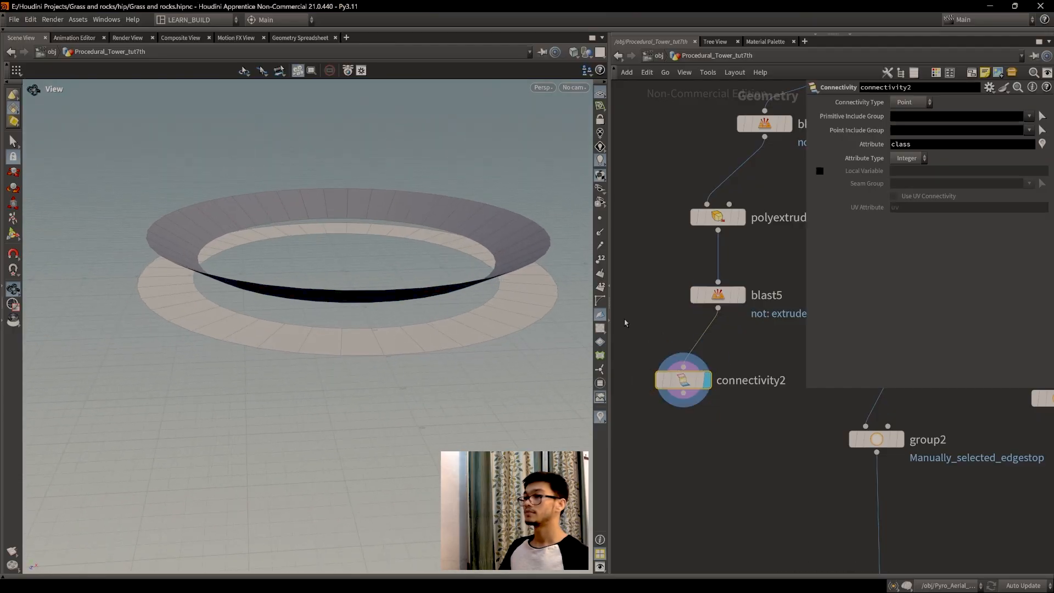
pyautogui.click(911, 102)
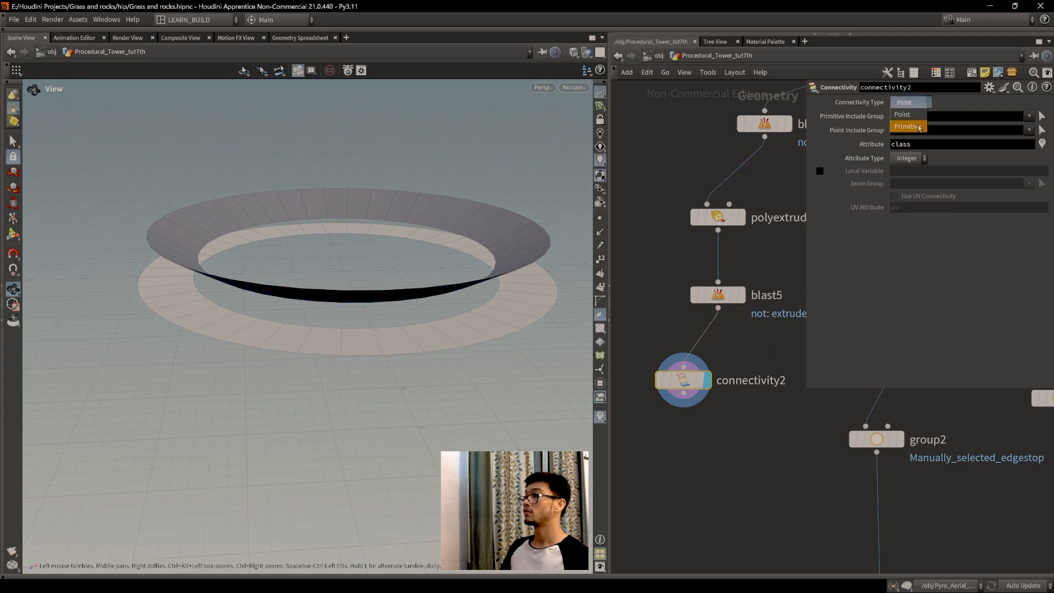
pyautogui.click(917, 128)
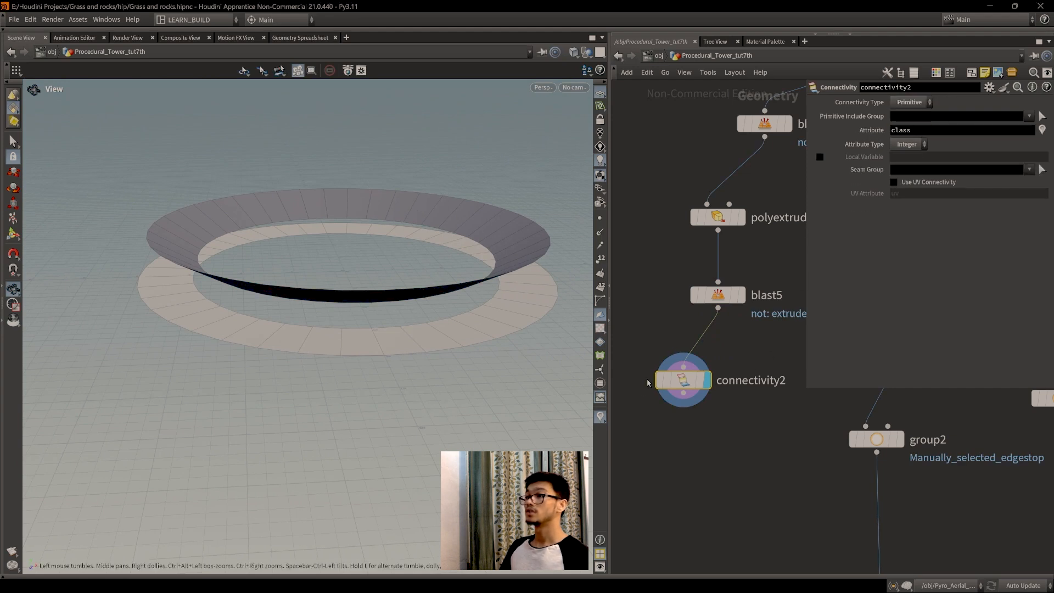
# Examine the primitives' class attribute in the geometry spreadsheet and return to the 3D scene view.
pyautogui.click(280, 40)
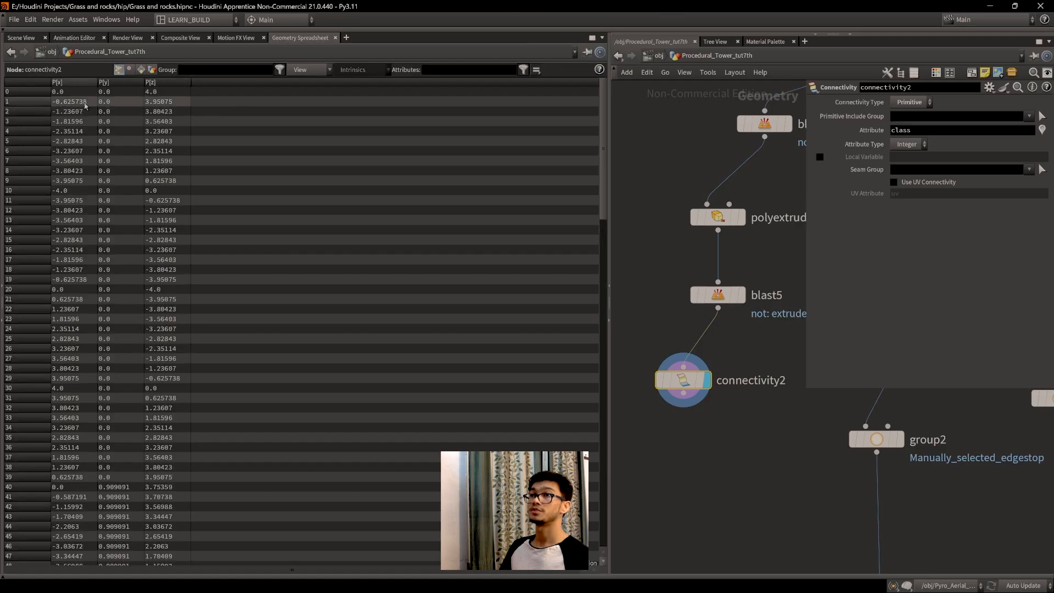
pyautogui.click(142, 70)
pyautogui.scroll(-8, 75, 311)
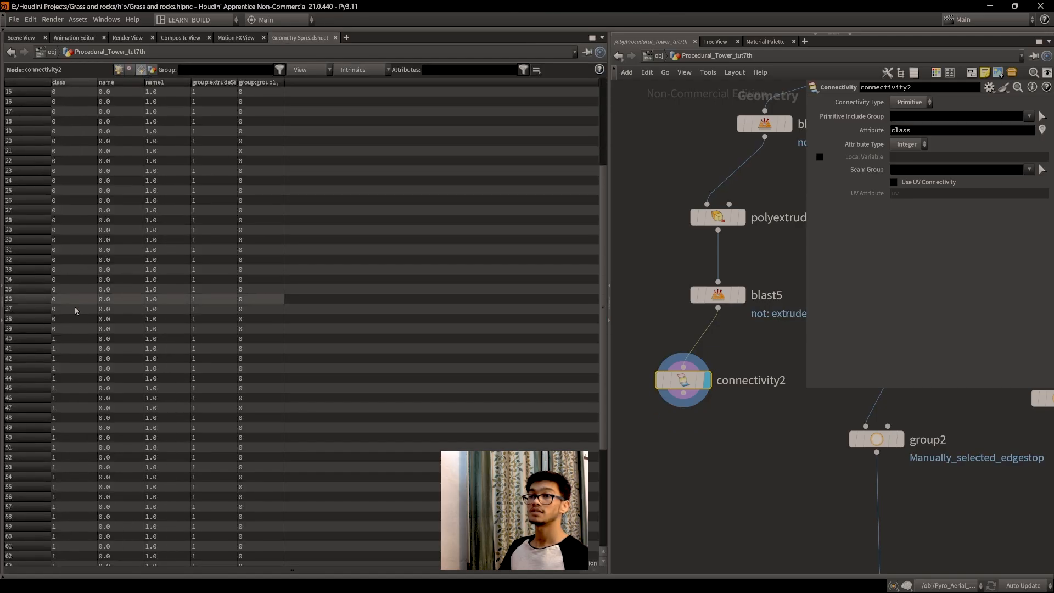
pyautogui.click(16, 29)
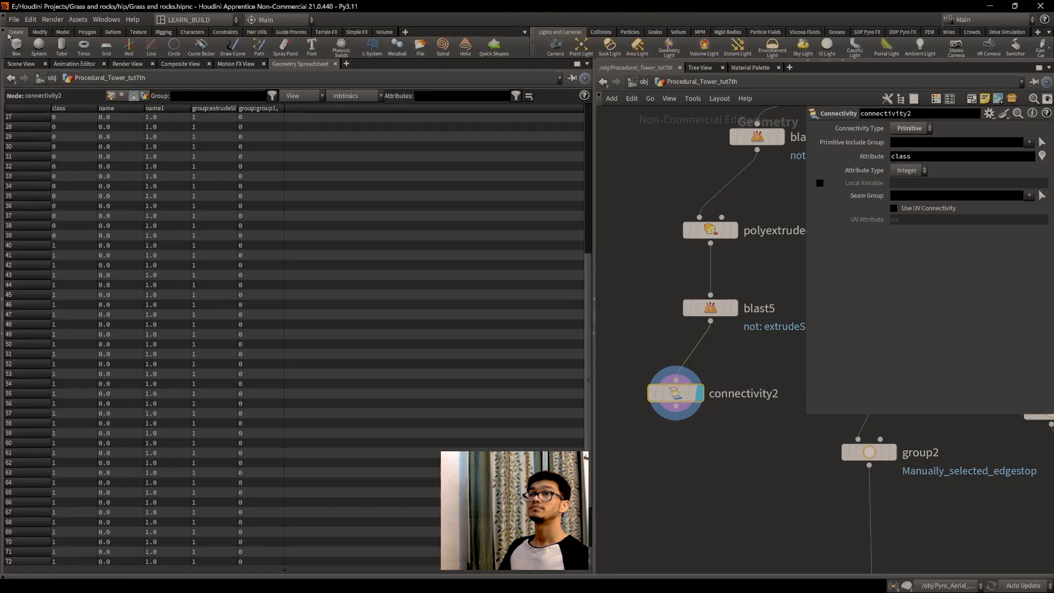
pyautogui.click(8, 33)
pyautogui.click(16, 58)
# Add a Blast node below connectivity2 and wire connectivity2's output into it.
pyautogui.moveTo(723, 448); pyautogui.dragTo(732, 417, button='middle')
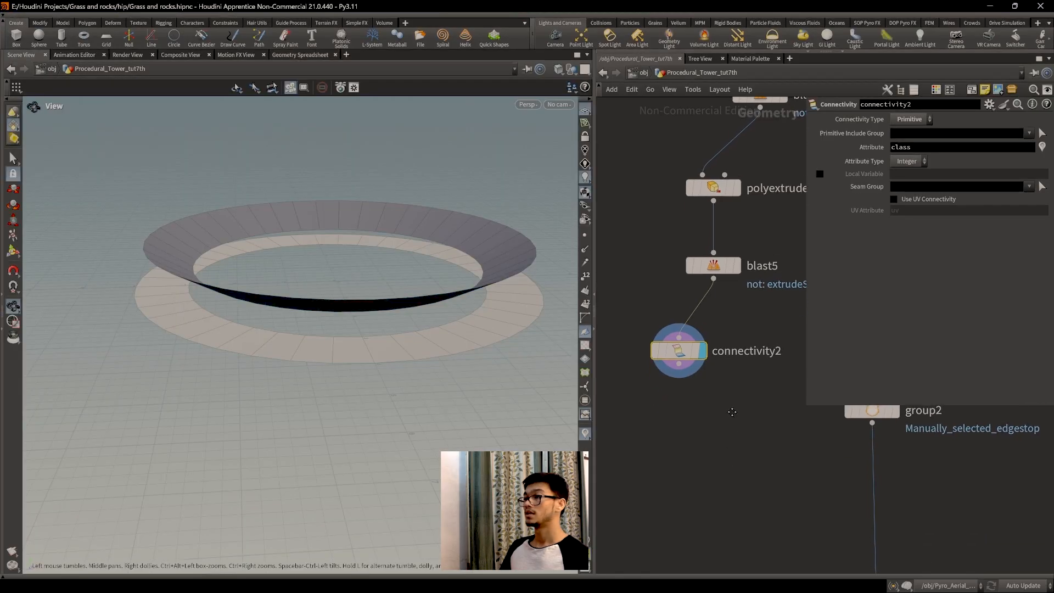
pyautogui.press('Tab')
pyautogui.write('blast')
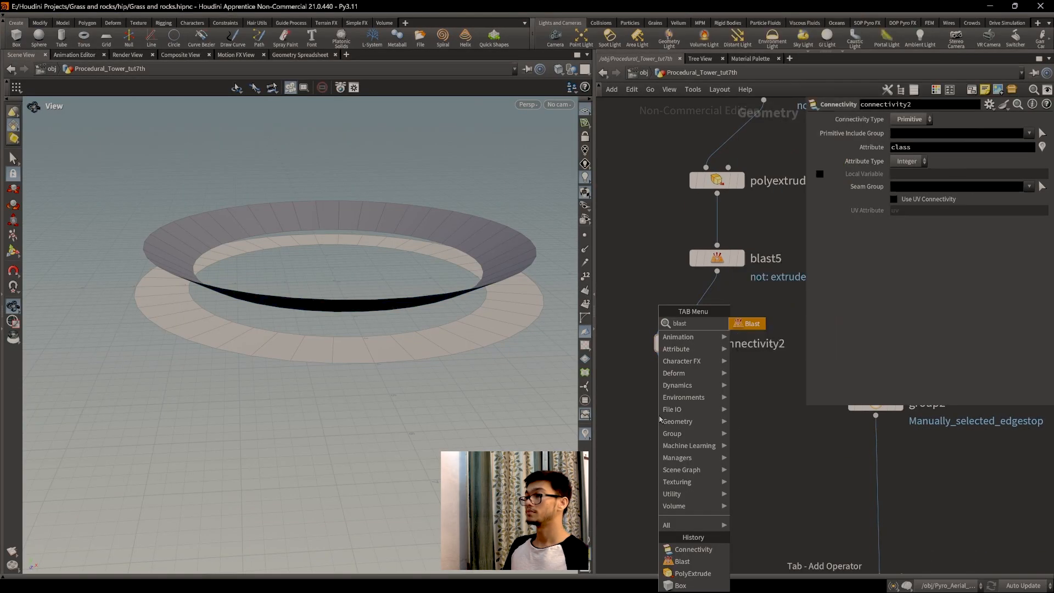
pyautogui.press('Return')
pyautogui.click(677, 434)
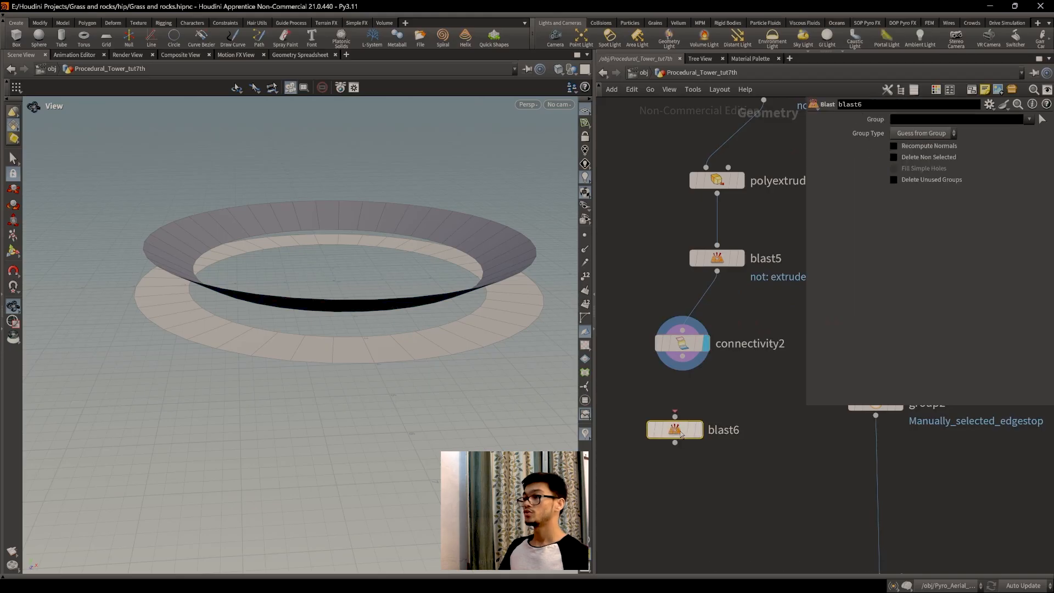
pyautogui.moveTo(683, 356); pyautogui.dragTo(675, 416)
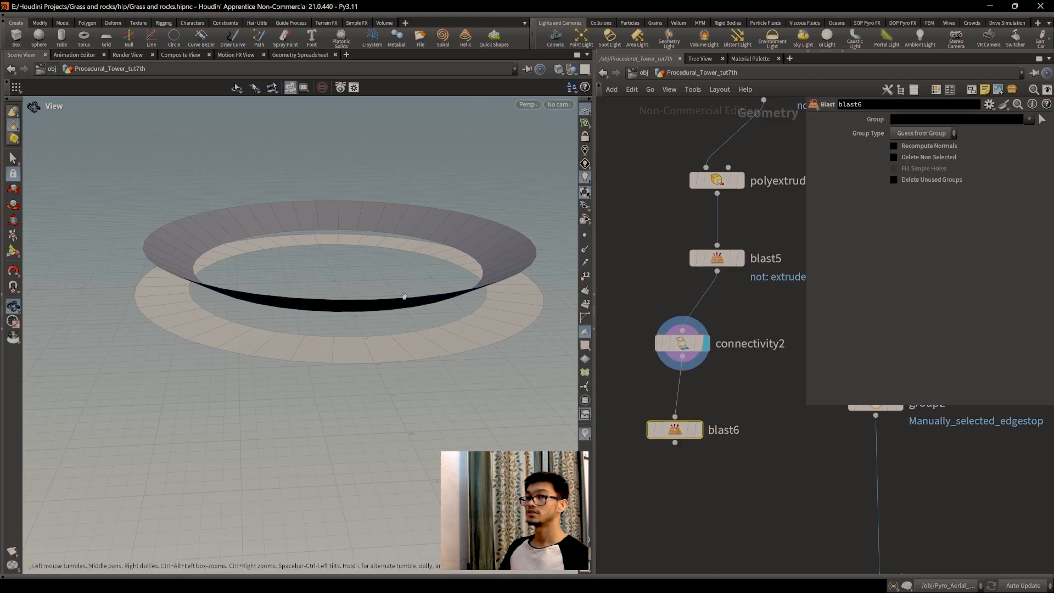
pyautogui.moveTo(404, 297); pyautogui.dragTo(403, 355)
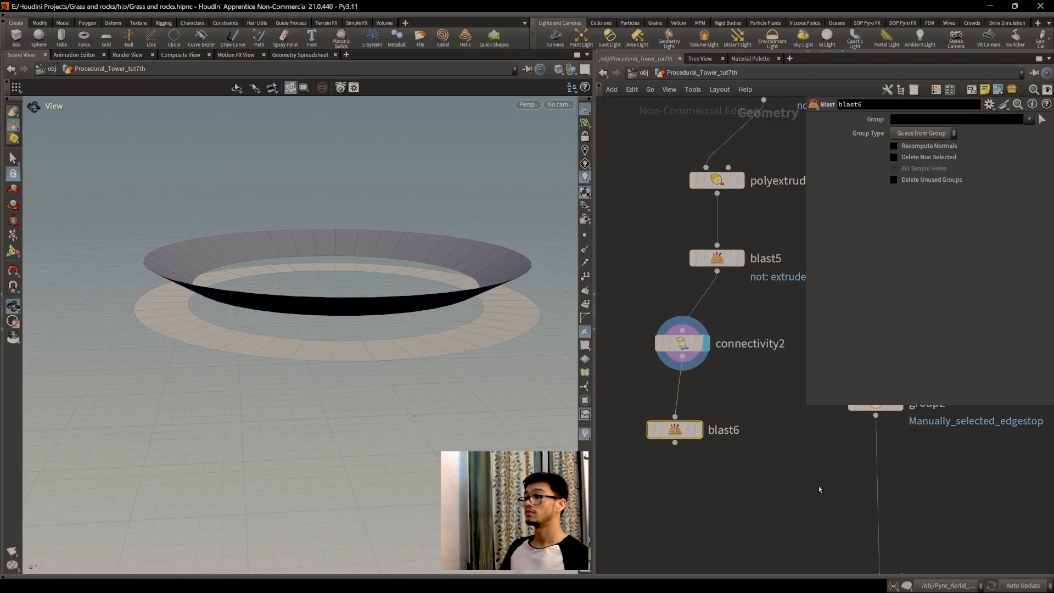
pyautogui.click(933, 119)
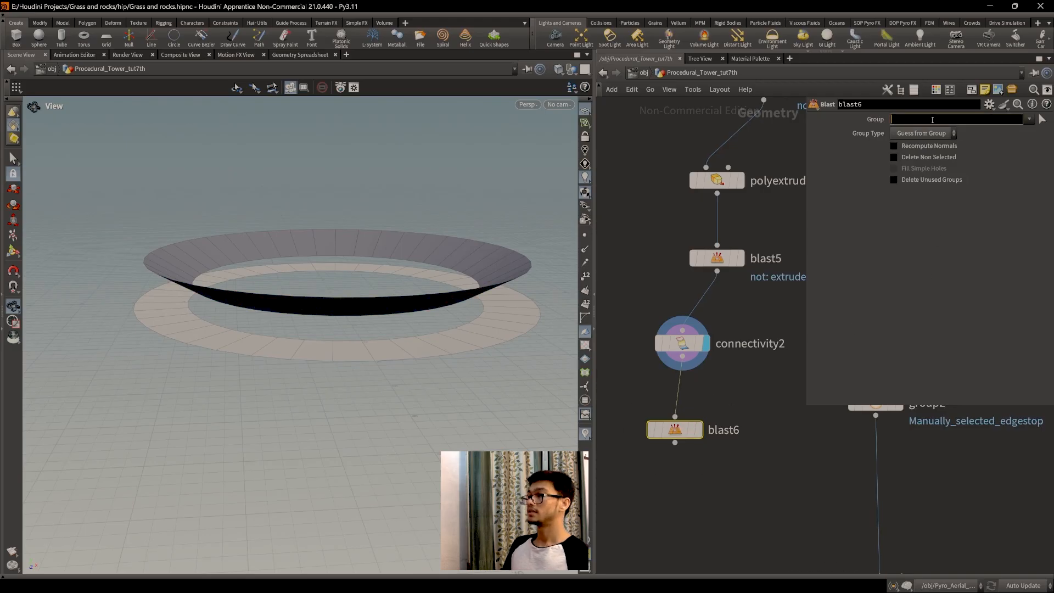
pyautogui.write('@class==1')
pyautogui.press('Return')
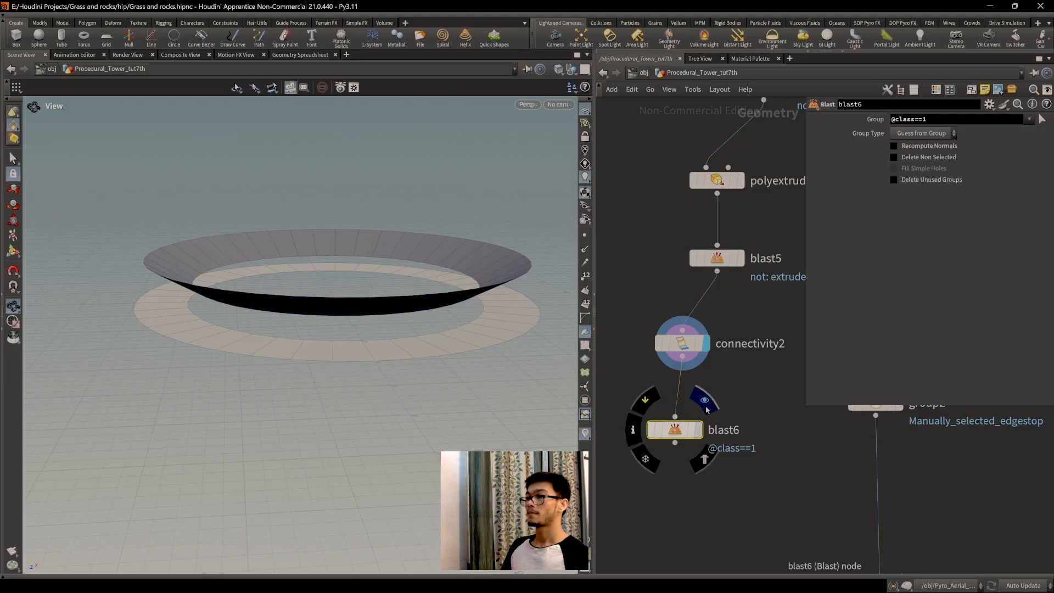
pyautogui.click(698, 429)
pyautogui.moveTo(377, 325)
pyautogui.mouseDown()
pyautogui.moveTo(378, 307)
pyautogui.moveTo(362, 300)
pyautogui.moveTo(398, 313)
pyautogui.moveTo(365, 326)
pyautogui.mouseUp()
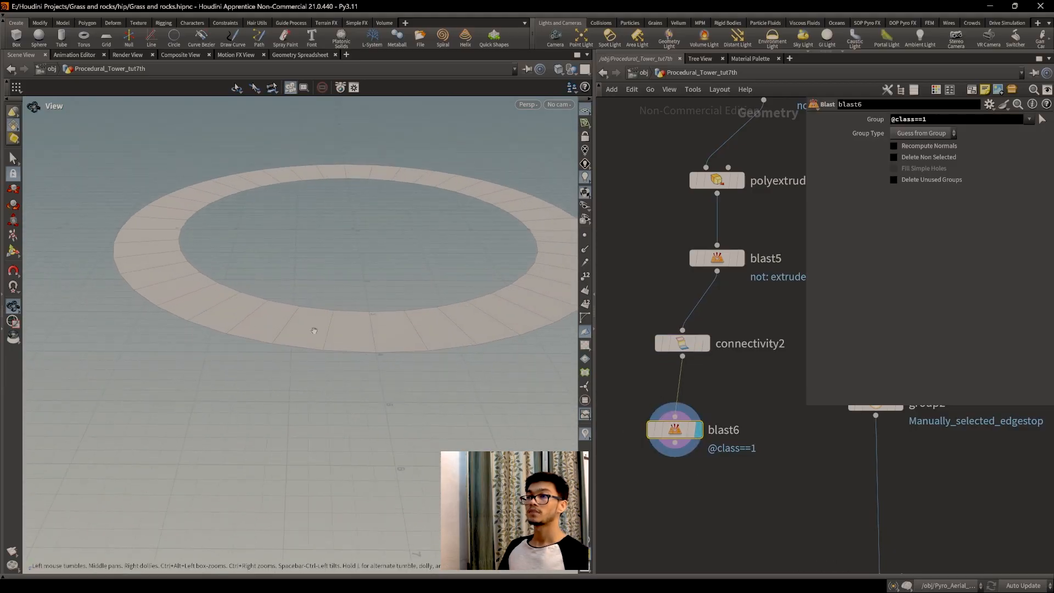
# Add a Group by Range node below blast6, wire blast6 into it, and display it.
pyautogui.moveTo(758, 486); pyautogui.dragTo(774, 395, button='middle')
pyautogui.press('Tab')
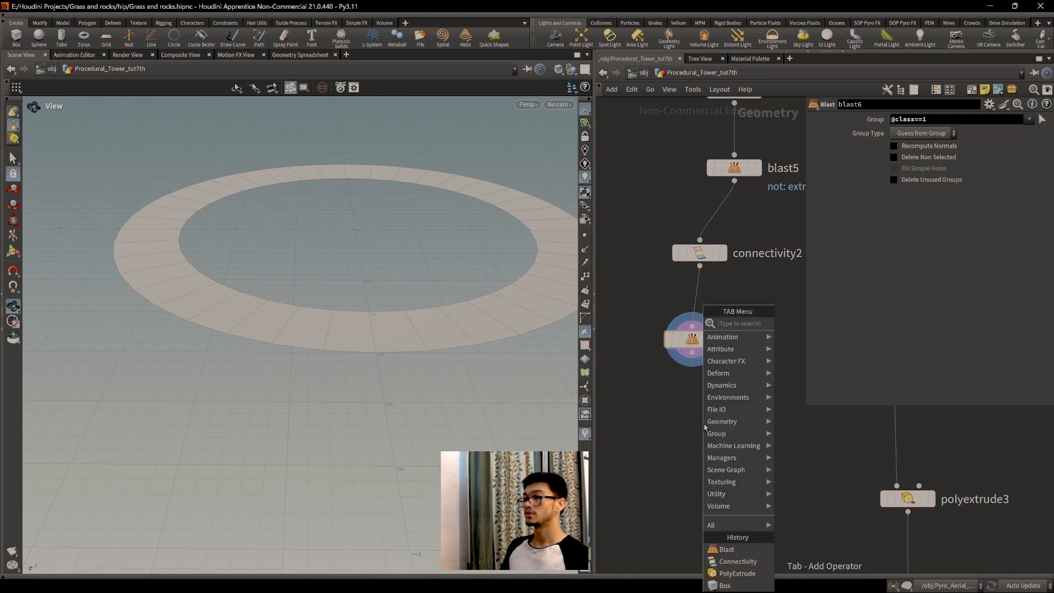
pyautogui.write('groupby')
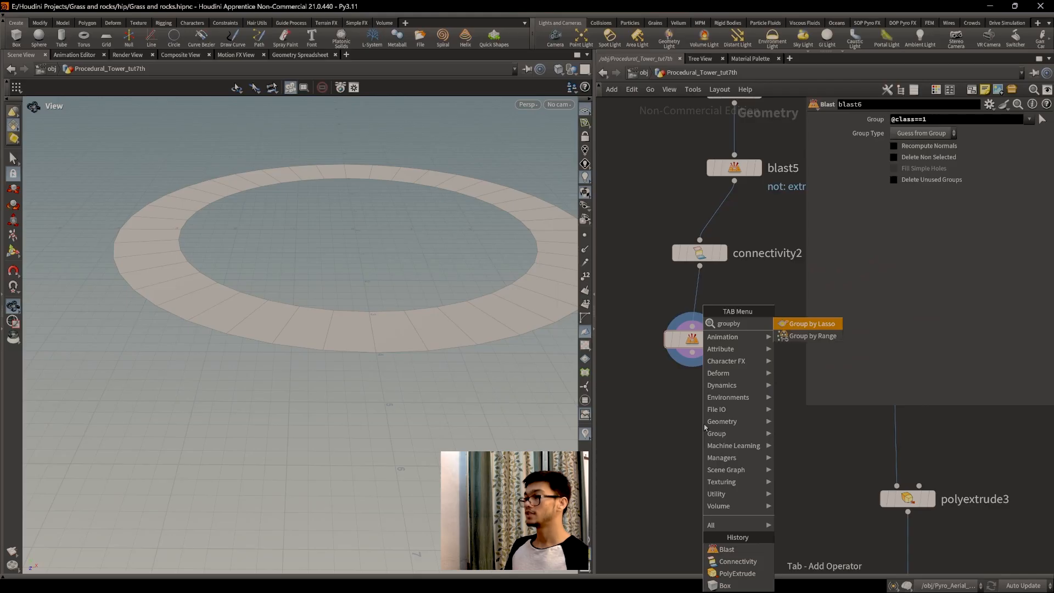
pyautogui.press('Down')
pyautogui.press('Return')
pyautogui.click(667, 431)
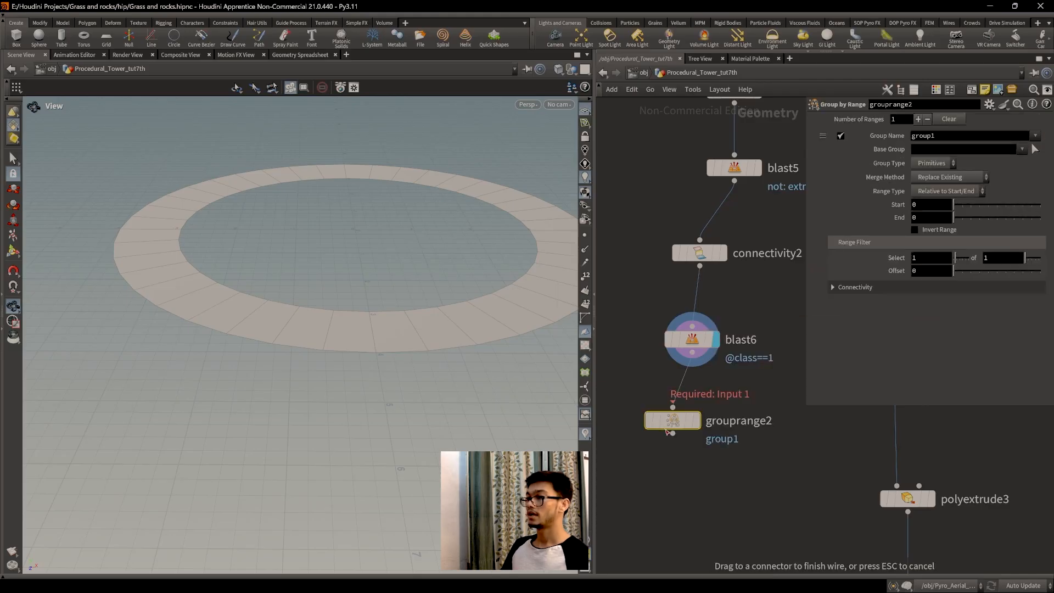
pyautogui.click(694, 400)
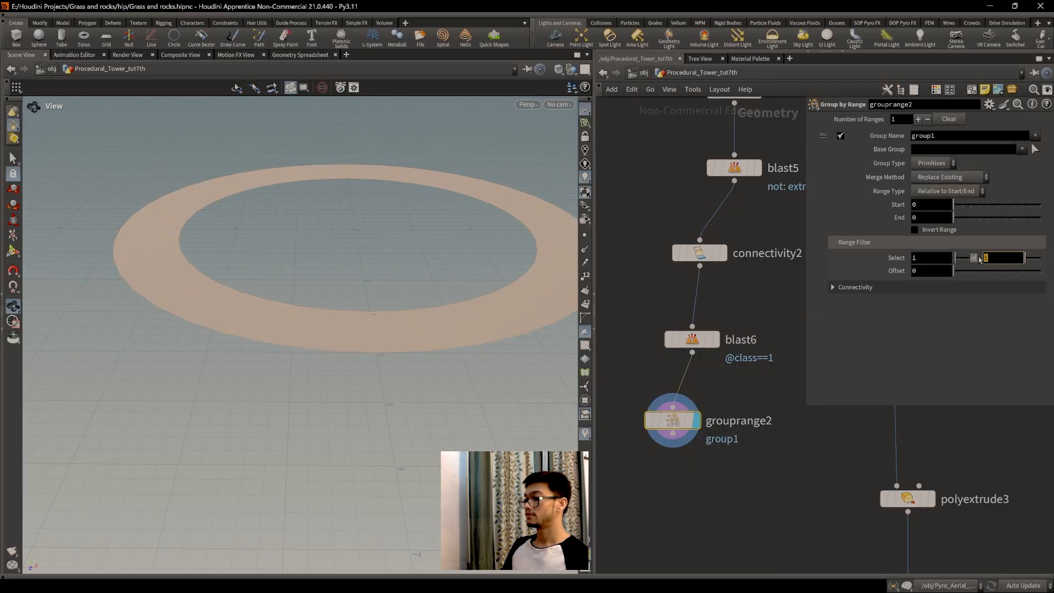
# Add a Blast node below grouprange2 and wire grouprange2's output into it.
pyautogui.moveTo(277, 281); pyautogui.dragTo(384, 313)
pyautogui.moveTo(711, 516); pyautogui.dragTo(706, 387, button='middle')
pyautogui.press('Tab')
pyautogui.write('blast')
pyautogui.press('Return')
pyautogui.click(662, 377)
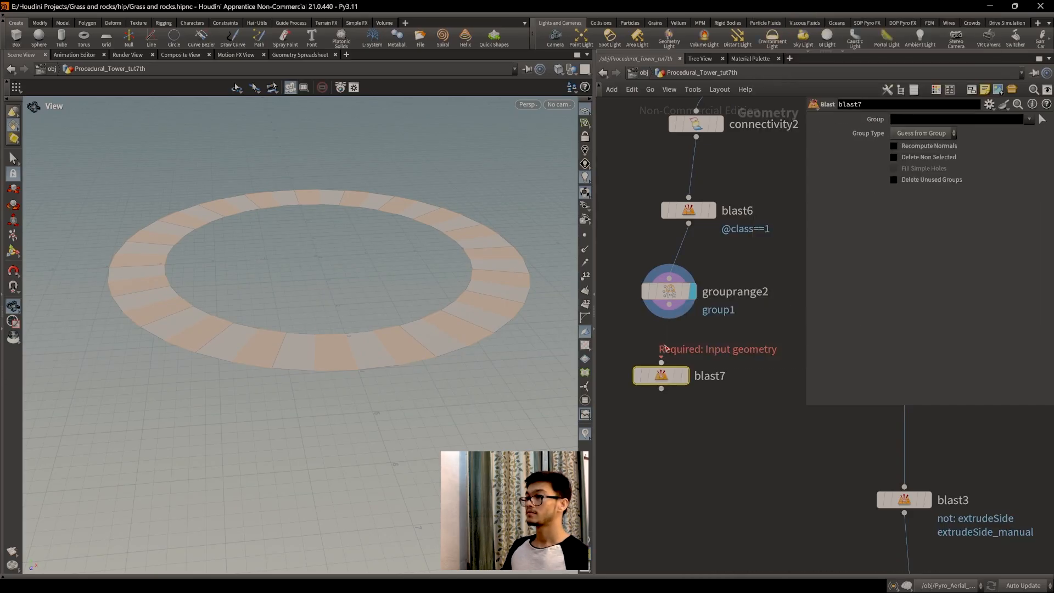
pyautogui.moveTo(669, 304); pyautogui.dragTo(661, 362)
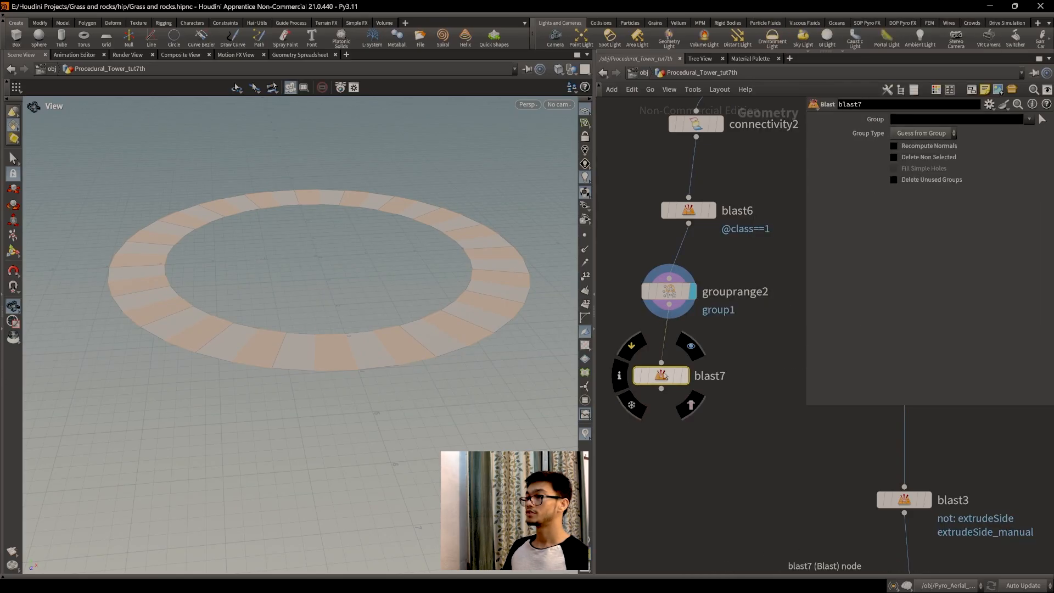
# Display the new Blast node, set its group to group1, and inspect the alternating ring segments.
pyautogui.click(691, 360)
pyautogui.click(1029, 119)
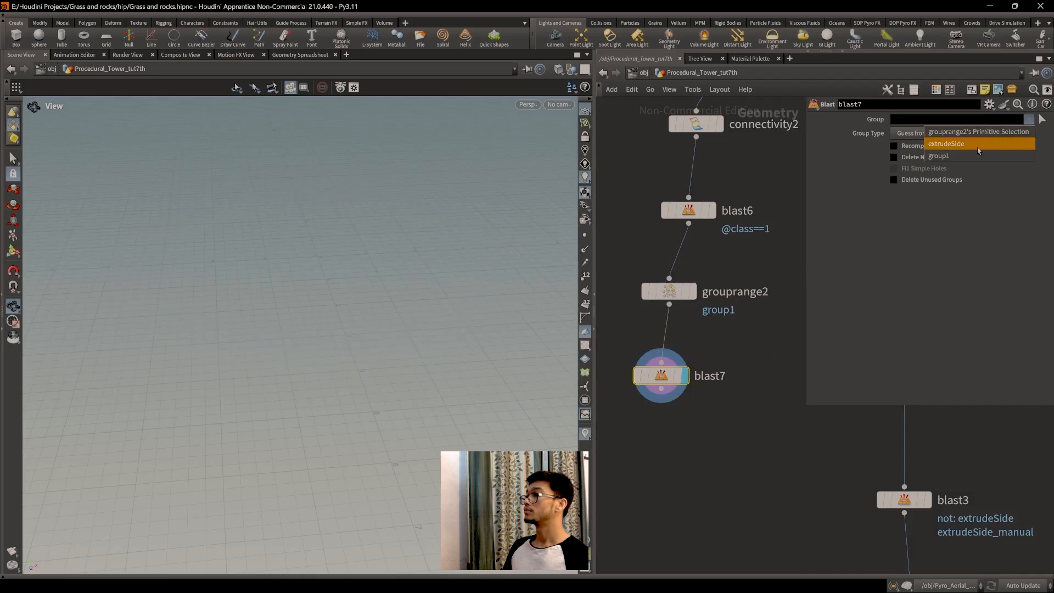
pyautogui.click(944, 142)
pyautogui.moveTo(400, 345); pyautogui.dragTo(418, 324)
pyautogui.moveTo(705, 456); pyautogui.dragTo(711, 399, button='middle')
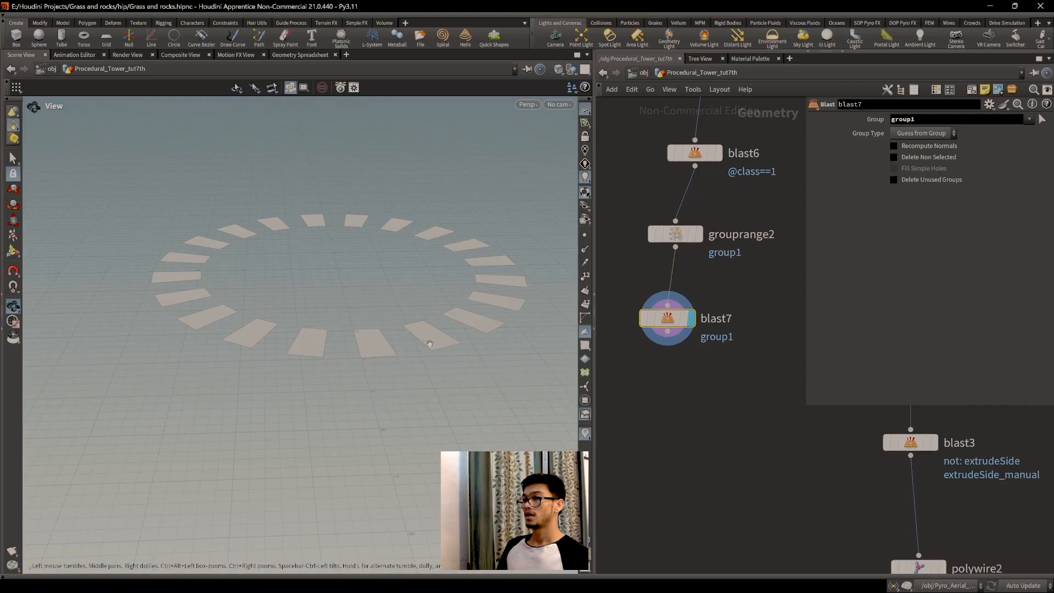
pyautogui.moveTo(409, 345); pyautogui.dragTo(418, 360)
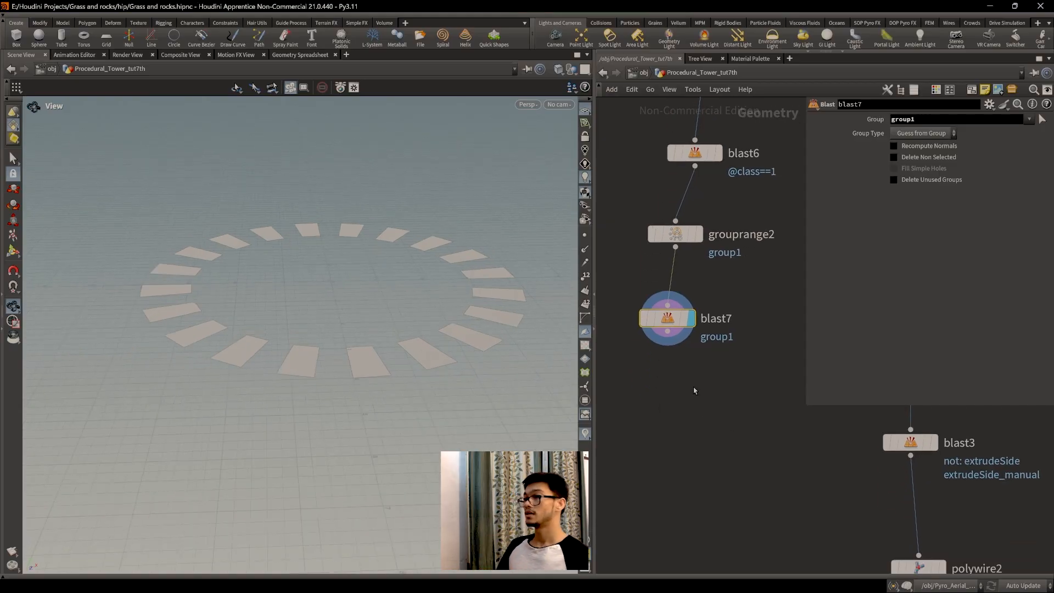
# Add a PolyExtrude node below blast7, wire blast7 into it, and display it.
pyautogui.press('Tab')
pyautogui.write('polye')
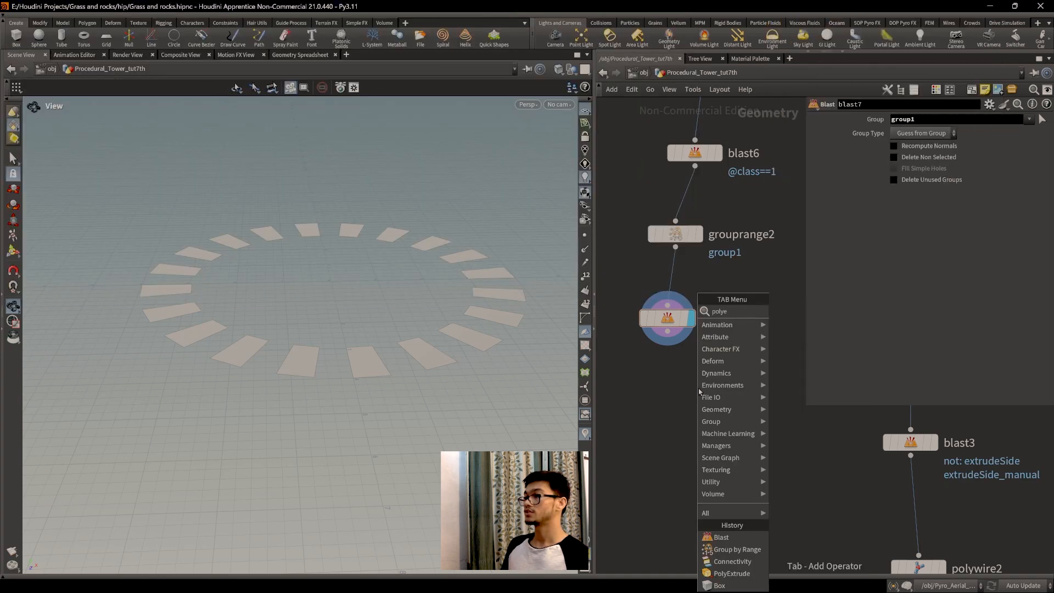
pyautogui.press('Return')
pyautogui.click(675, 428)
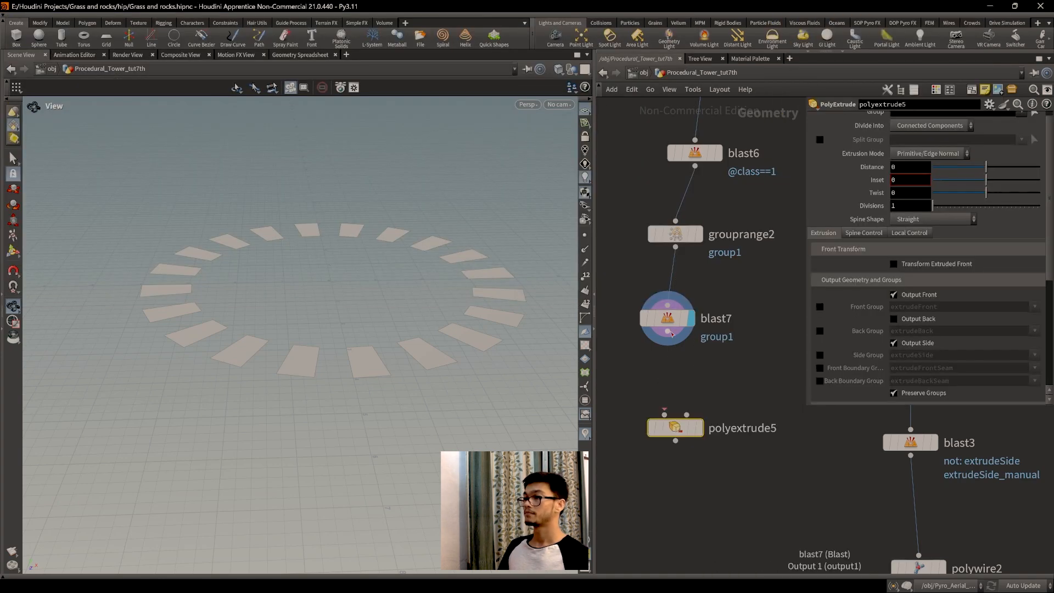
pyautogui.click(699, 428)
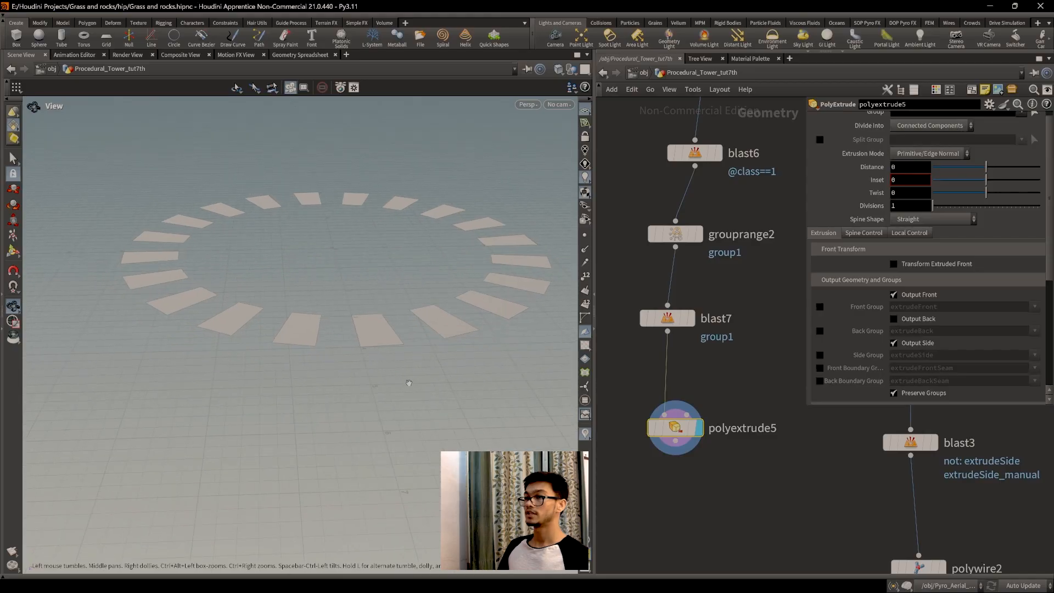
# Set polyextrude5's distance to -0.574 and its inset to 0.097.
pyautogui.moveTo(973, 174); pyautogui.dragTo(956, 174)
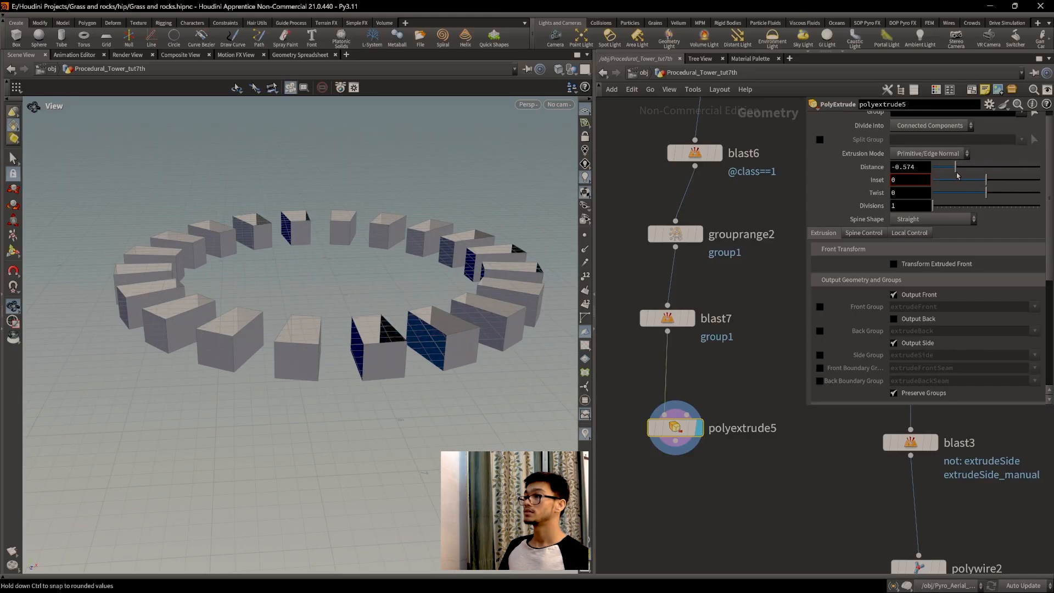
pyautogui.moveTo(318, 236); pyautogui.dragTo(364, 289)
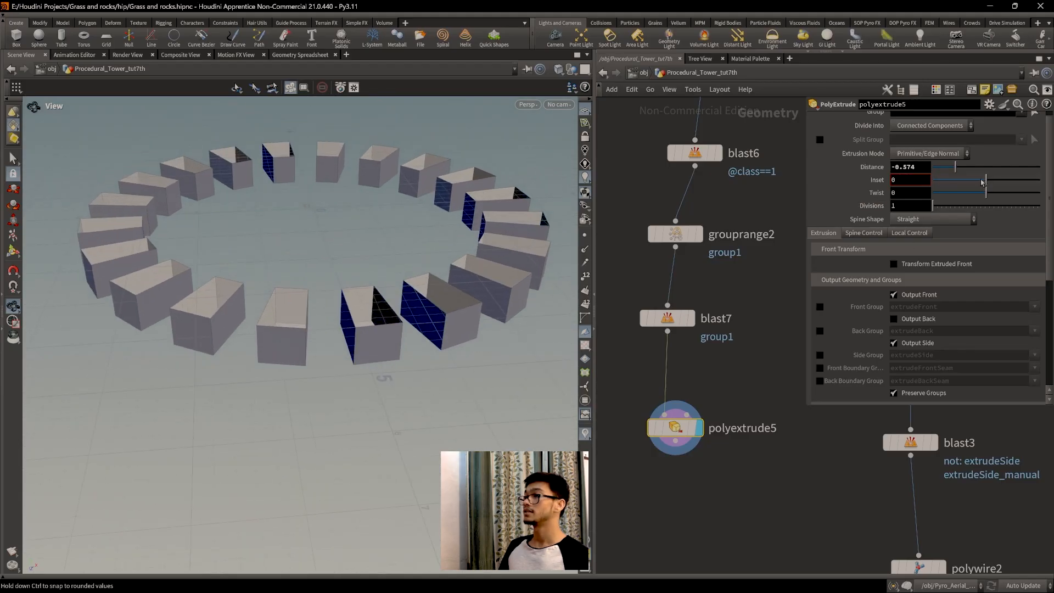
pyautogui.moveTo(988, 181); pyautogui.dragTo(993, 182)
pyautogui.moveTo(363, 264); pyautogui.dragTo(384, 293)
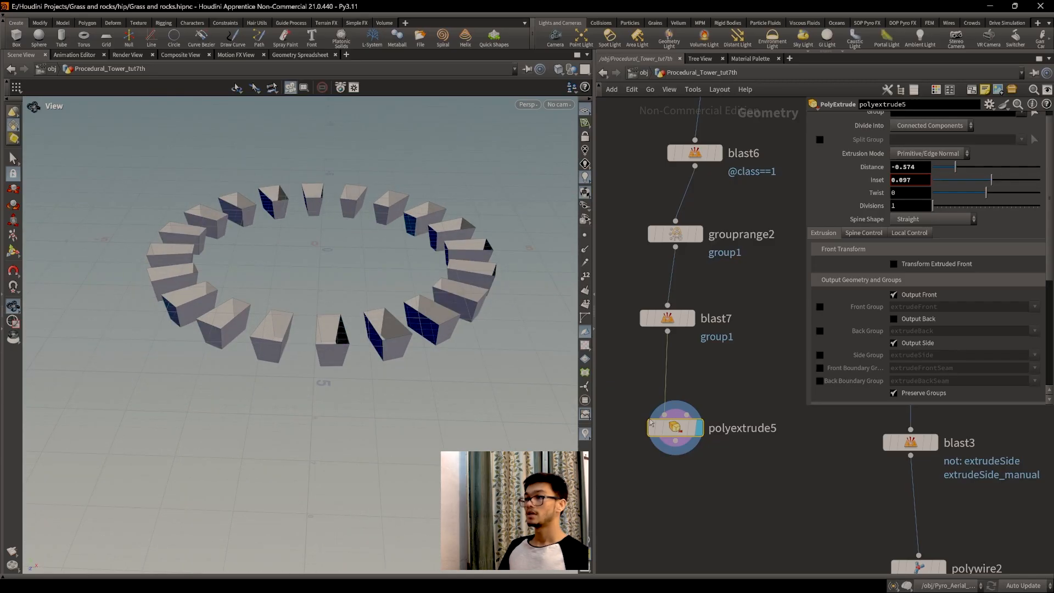
# Move polyextrude5 closer beneath blast7 and inspect the tapered extruded blocks.
pyautogui.moveTo(724, 513); pyautogui.dragTo(736, 422, button='middle')
pyautogui.moveTo(689, 339); pyautogui.dragTo(689, 285)
pyautogui.moveTo(282, 407); pyautogui.dragTo(280, 389)
pyautogui.moveTo(291, 285); pyautogui.dragTo(285, 371)
pyautogui.moveTo(285, 372); pyautogui.dragTo(381, 379, button='right')
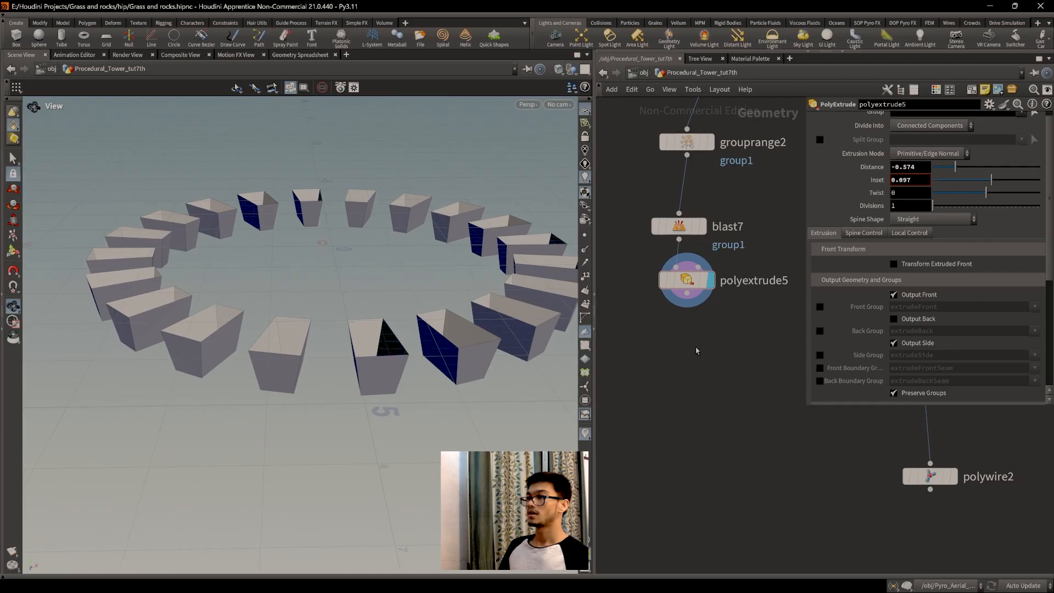
# Add a Reverse node below polyextrude5, wire polyextrude5 into it, and display it.
pyautogui.press('Tab')
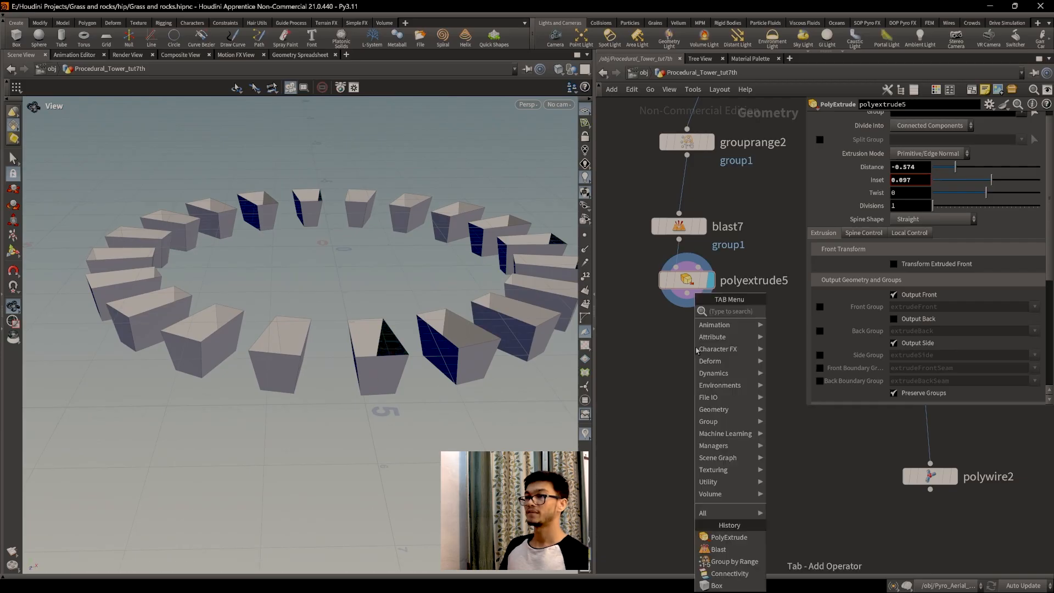
pyautogui.write('reverse')
pyautogui.press('Return')
pyautogui.click(683, 340)
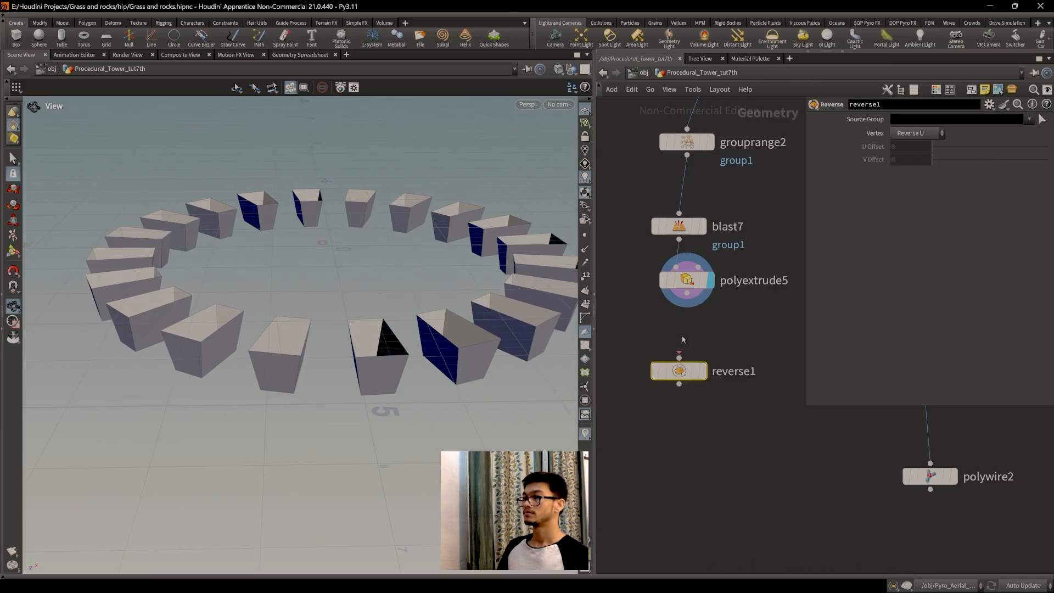
pyautogui.moveTo(687, 293); pyautogui.dragTo(680, 358)
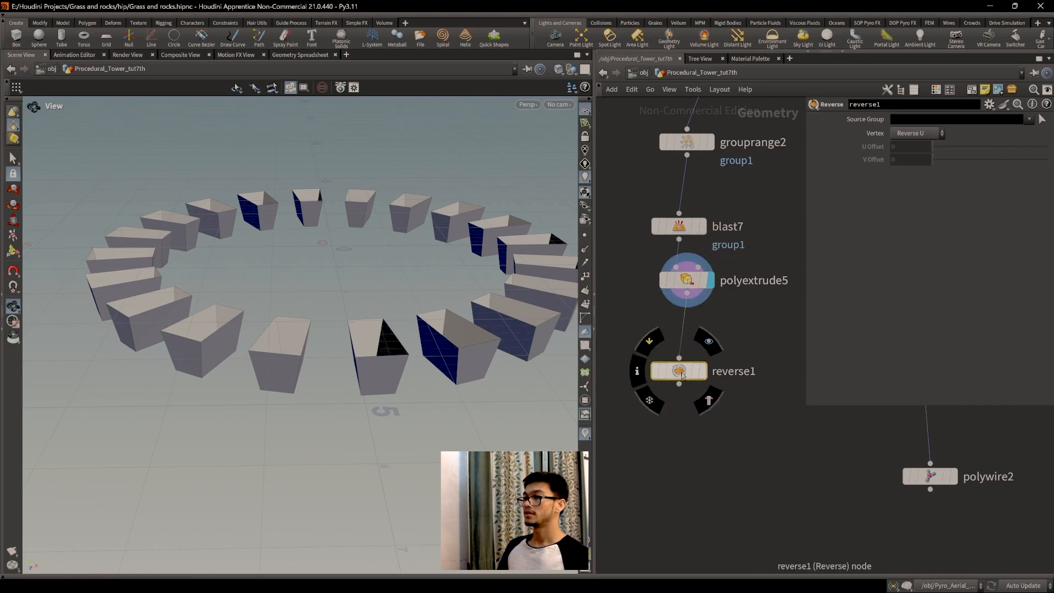
pyautogui.click(709, 342)
# Compare the blocks' face orientation and open tops between the reverse1 and polyextrude5 outputs.
pyautogui.moveTo(389, 289)
pyautogui.mouseDown()
pyautogui.moveTo(365, 407)
pyautogui.moveTo(370, 393)
pyautogui.mouseUp()
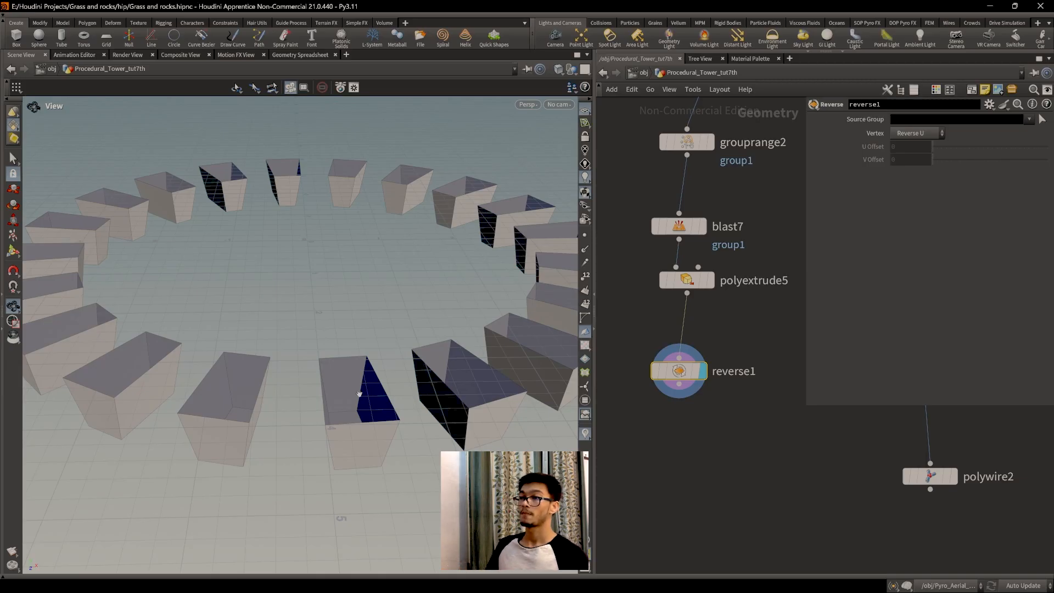
pyautogui.scroll(3, 362, 392)
pyautogui.moveTo(372, 400); pyautogui.dragTo(390, 348, button='middle')
pyautogui.moveTo(703, 279)
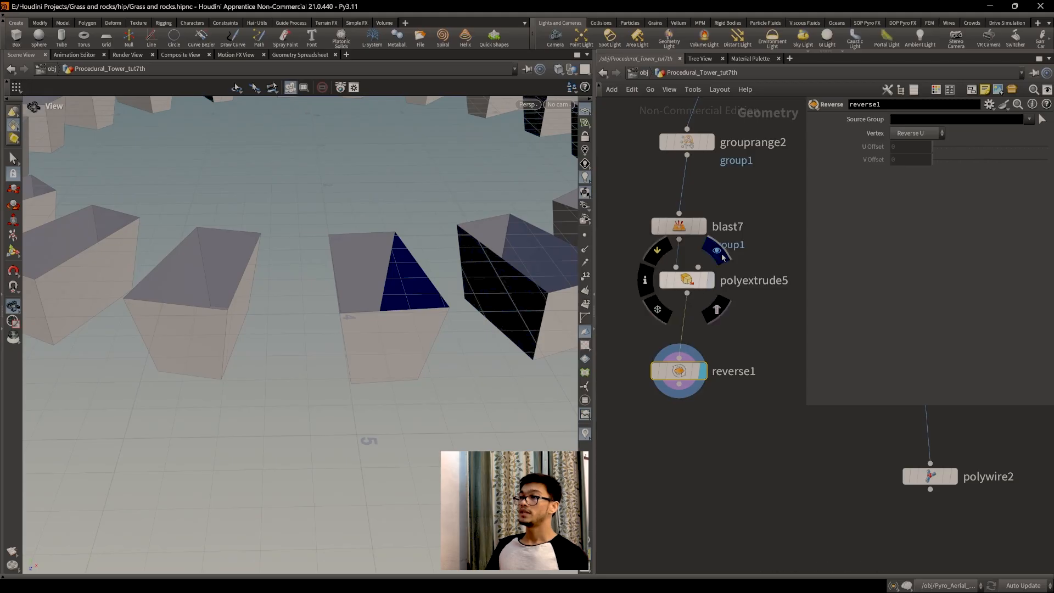
pyautogui.click(717, 251)
pyautogui.moveTo(384, 313)
pyautogui.mouseDown()
pyautogui.moveTo(379, 329)
pyautogui.moveTo(375, 321)
pyautogui.mouseUp()
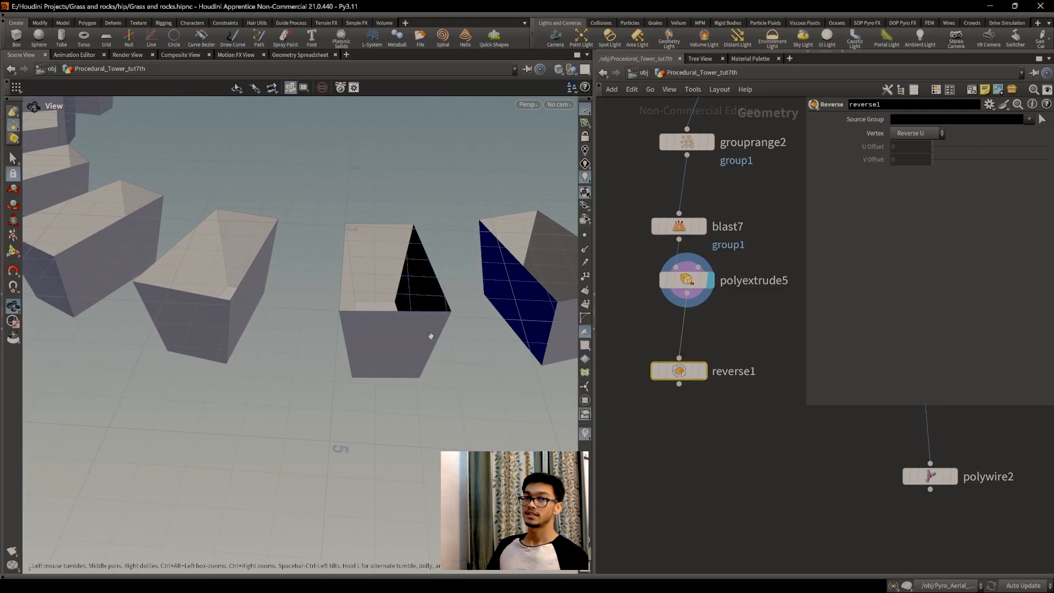
pyautogui.moveTo(399, 340); pyautogui.dragTo(412, 263)
pyautogui.moveTo(367, 225); pyautogui.dragTo(365, 274)
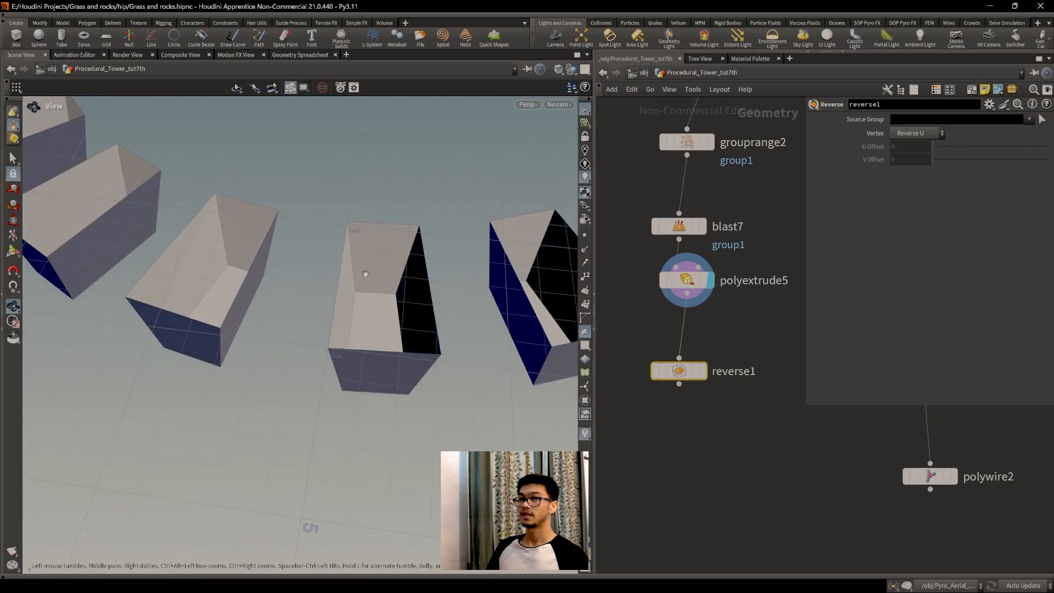
pyautogui.moveTo(410, 359); pyautogui.dragTo(388, 372)
pyautogui.moveTo(693, 366)
pyautogui.click(709, 343)
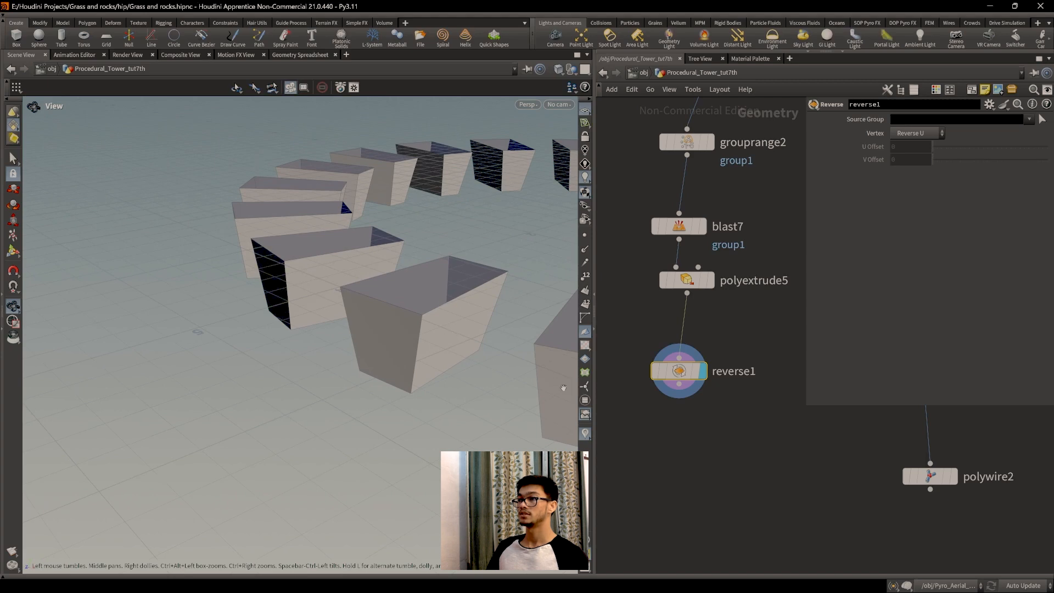
pyautogui.moveTo(456, 405); pyautogui.dragTo(288, 370)
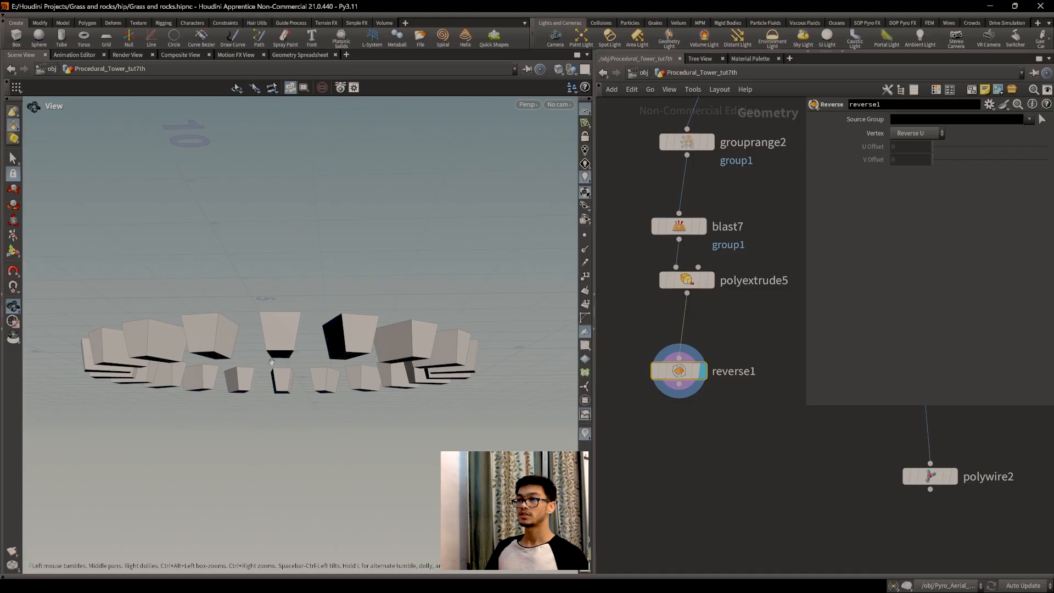
pyautogui.moveTo(340, 379); pyautogui.dragTo(373, 436)
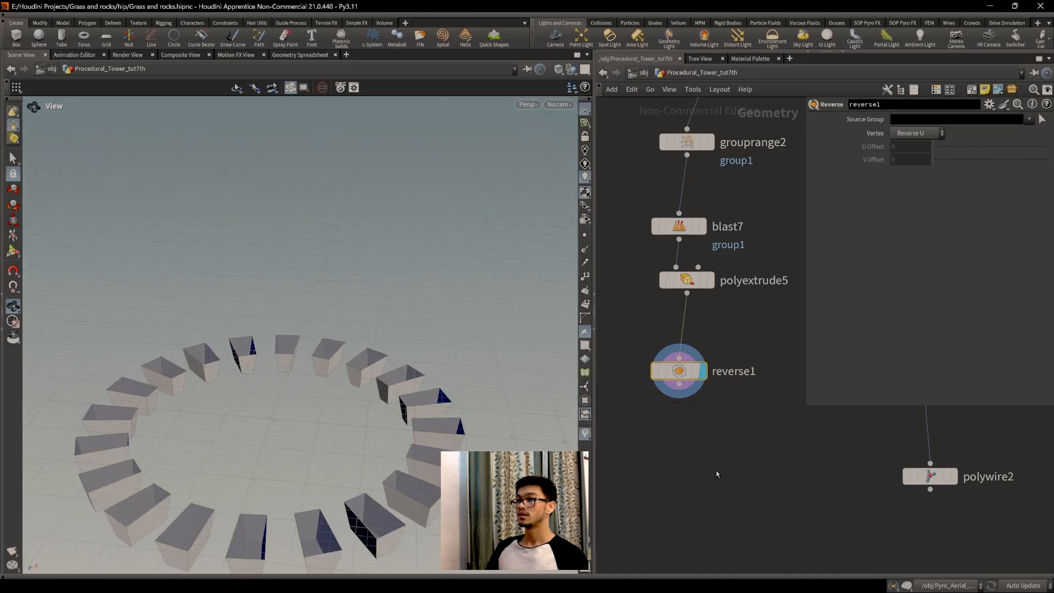
# Reposition polyextrude5 further below blast7 and shift reverse1 aside in the network.
pyautogui.moveTo(717, 474); pyautogui.dragTo(739, 425, button='middle')
pyautogui.moveTo(400, 470); pyautogui.dragTo(463, 332, button='middle')
pyautogui.scroll(4, 433, 320)
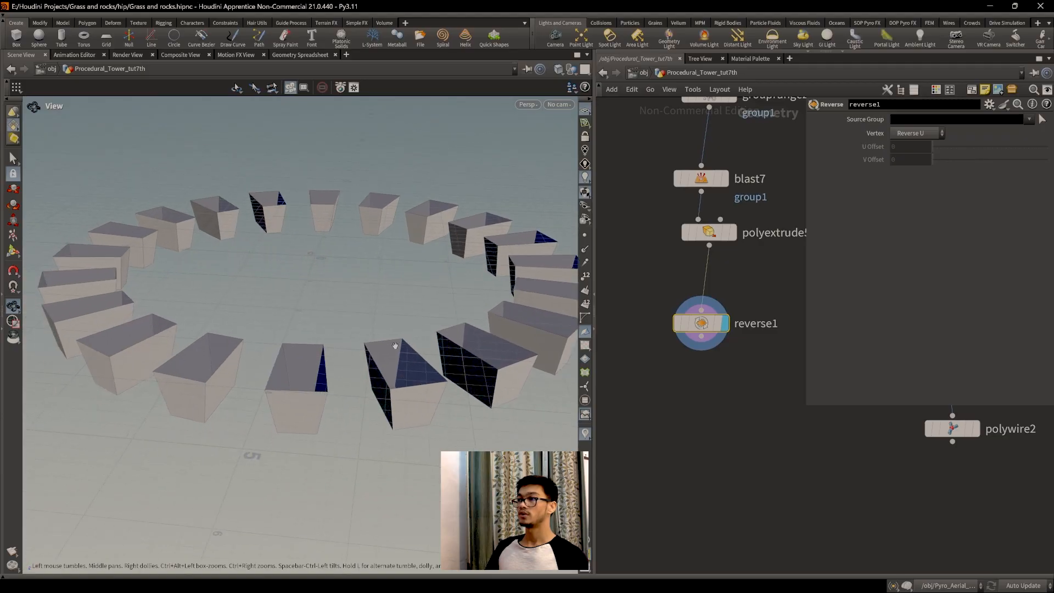
pyautogui.scroll(-1, 464, 332)
pyautogui.moveTo(713, 242)
pyautogui.moveTo(712, 242); pyautogui.dragTo(705, 270)
pyautogui.moveTo(707, 328); pyautogui.dragTo(663, 325)
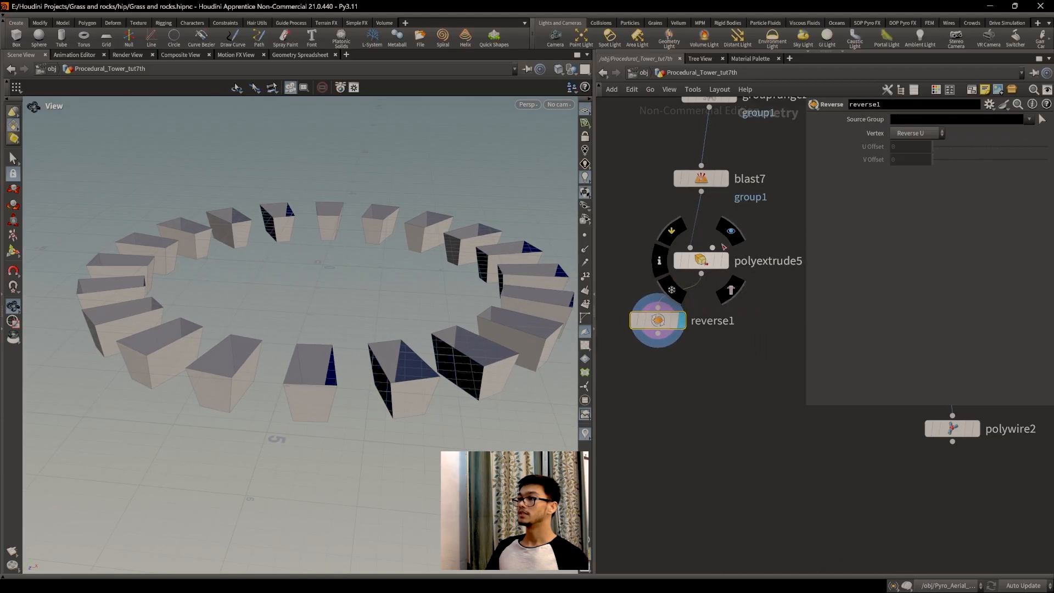
# Display polyextrude5 and enable its Side Group output.
pyautogui.click(724, 260)
pyautogui.click(713, 261)
pyautogui.scroll(-3, 848, 344)
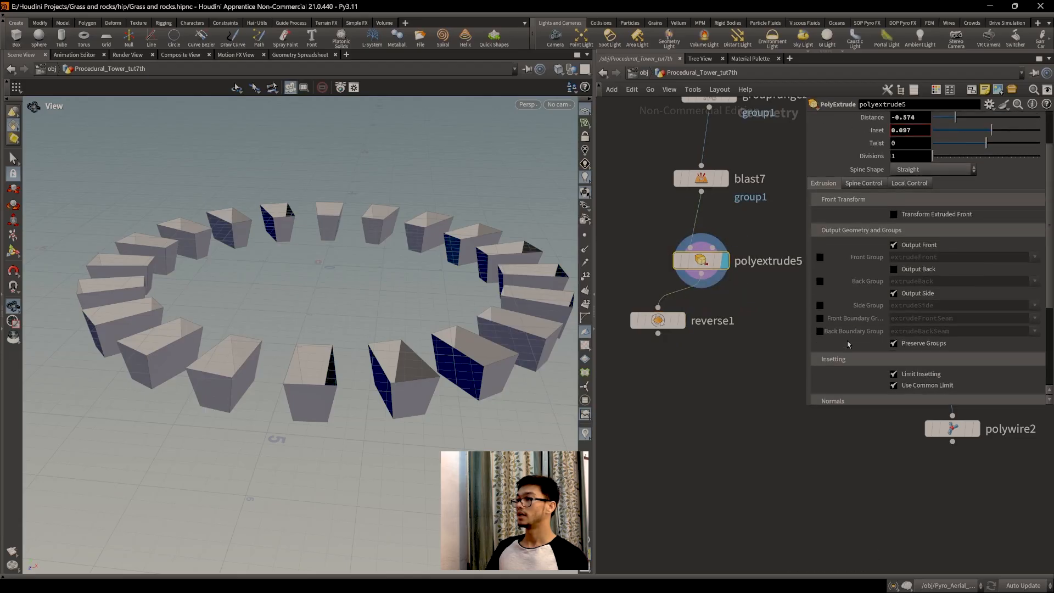
pyautogui.click(821, 305)
pyautogui.scroll(4, 362, 384)
pyautogui.moveTo(362, 383); pyautogui.dragTo(384, 304)
# Add a Blast node, detach it from reverse1, wire polyextrude5 into it instead, and move reverse1 aside.
pyautogui.moveTo(712, 364); pyautogui.dragTo(695, 370, button='middle')
pyautogui.press('Tab')
pyautogui.write('blast')
pyautogui.press('Return')
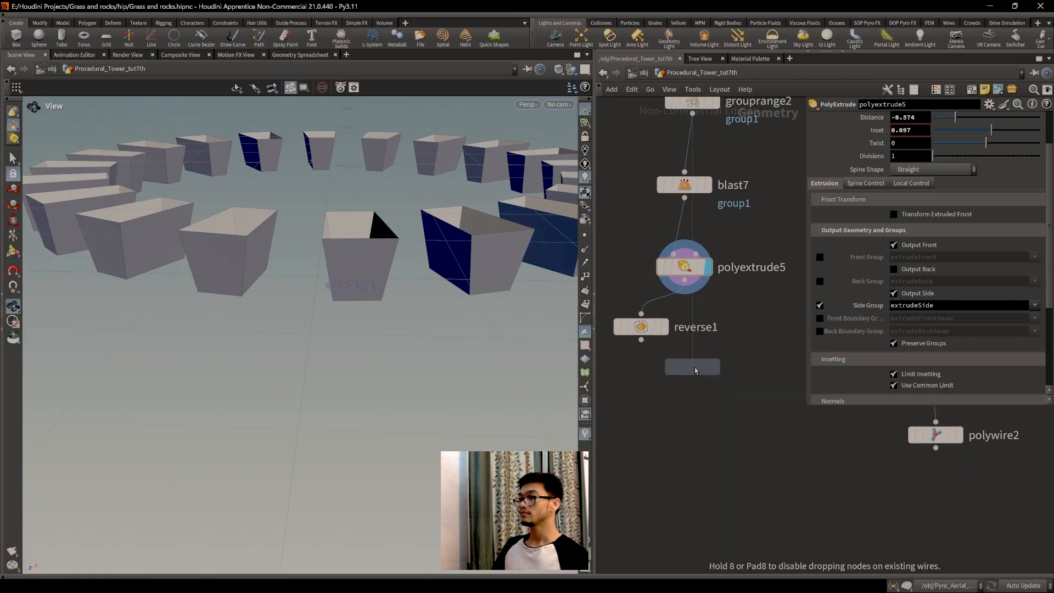
pyautogui.click(671, 453)
pyautogui.moveTo(641, 340); pyautogui.dragTo(670, 435)
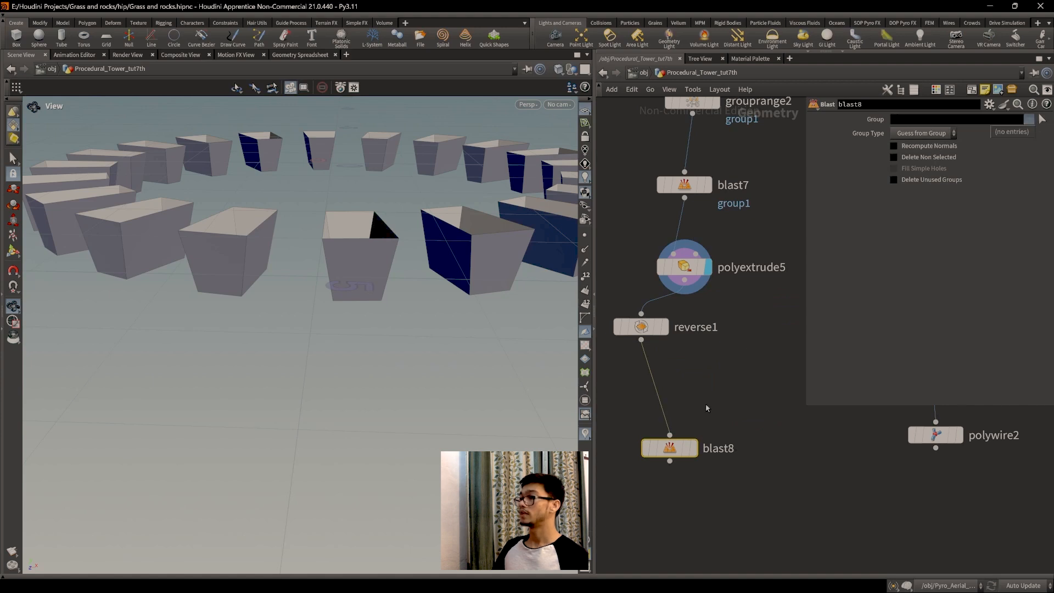
pyautogui.moveTo(669, 447); pyautogui.dragTo(733, 388)
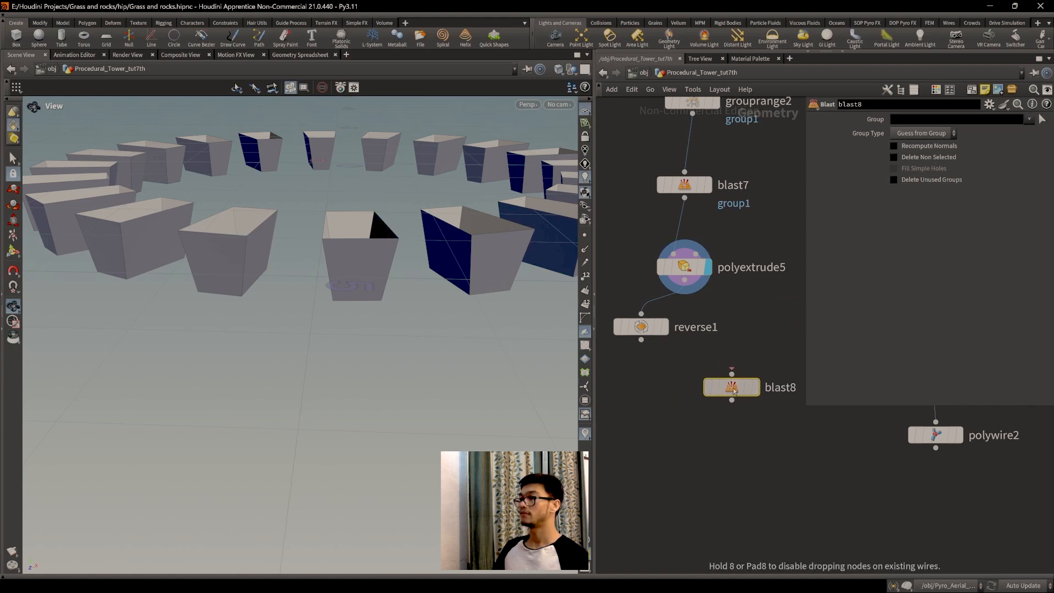
pyautogui.moveTo(684, 281); pyautogui.dragTo(733, 385)
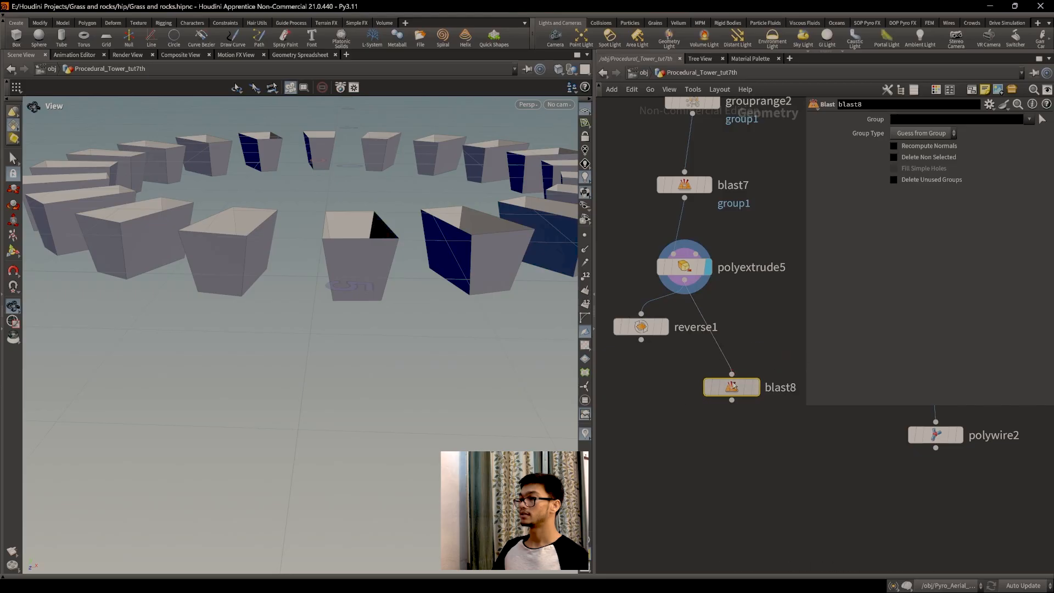
pyautogui.moveTo(650, 327); pyautogui.dragTo(627, 360)
pyautogui.moveTo(704, 364); pyautogui.dragTo(698, 352, button='middle')
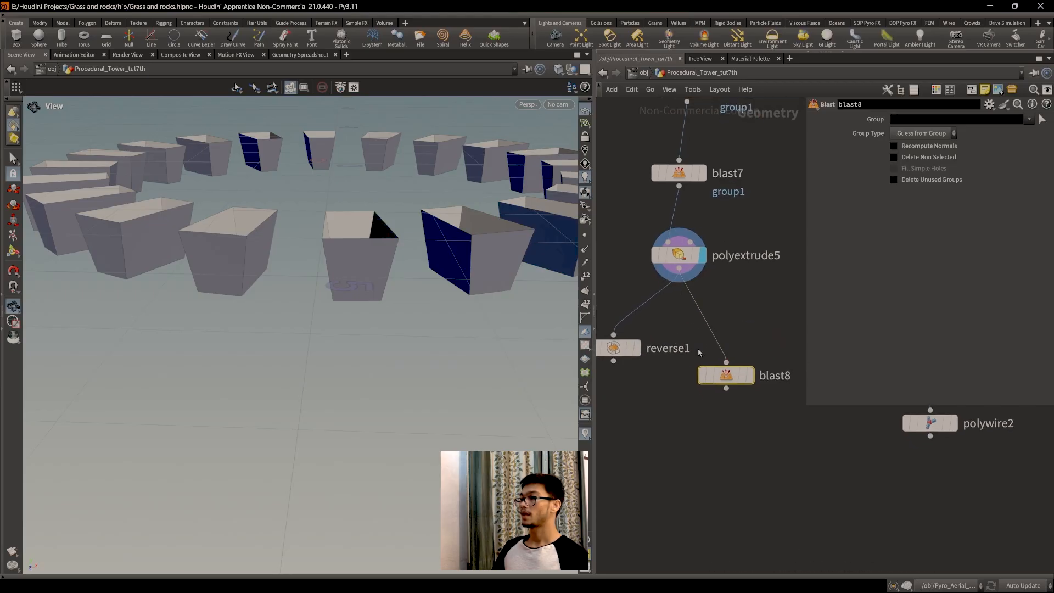
# Try out the available groups in the Group setting of the Blast node below polyextrude5.
pyautogui.click(1029, 119)
pyautogui.click(1008, 147)
pyautogui.click(1030, 119)
pyautogui.click(1013, 139)
pyautogui.click(1030, 119)
pyautogui.click(1008, 148)
pyautogui.click(755, 347)
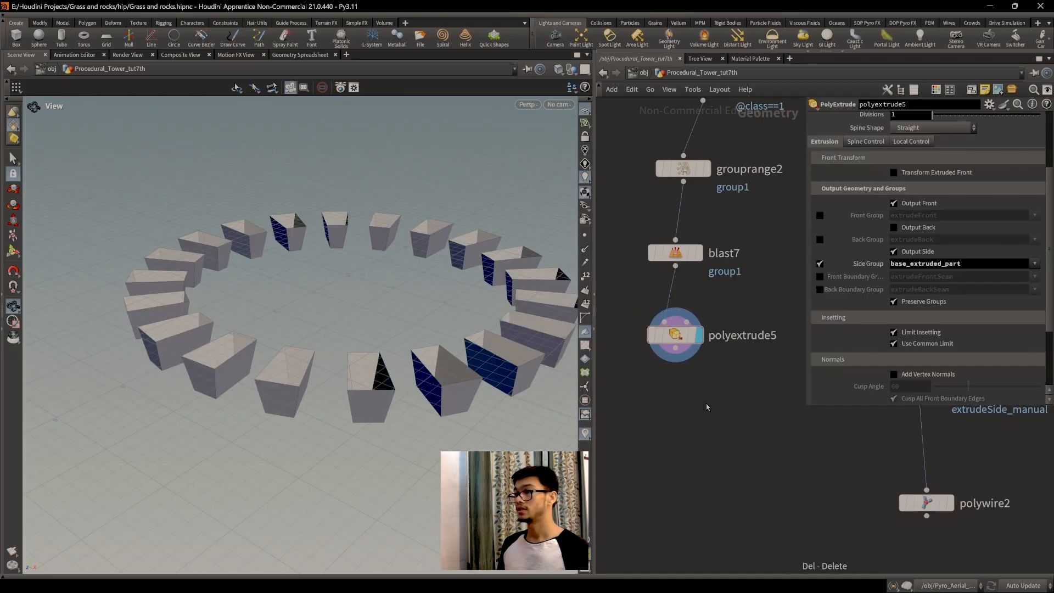
# Add a fresh Blast node below polyextrude5, wire it in and display it, and reopen polyextrude5's parameters.
pyautogui.press('l')
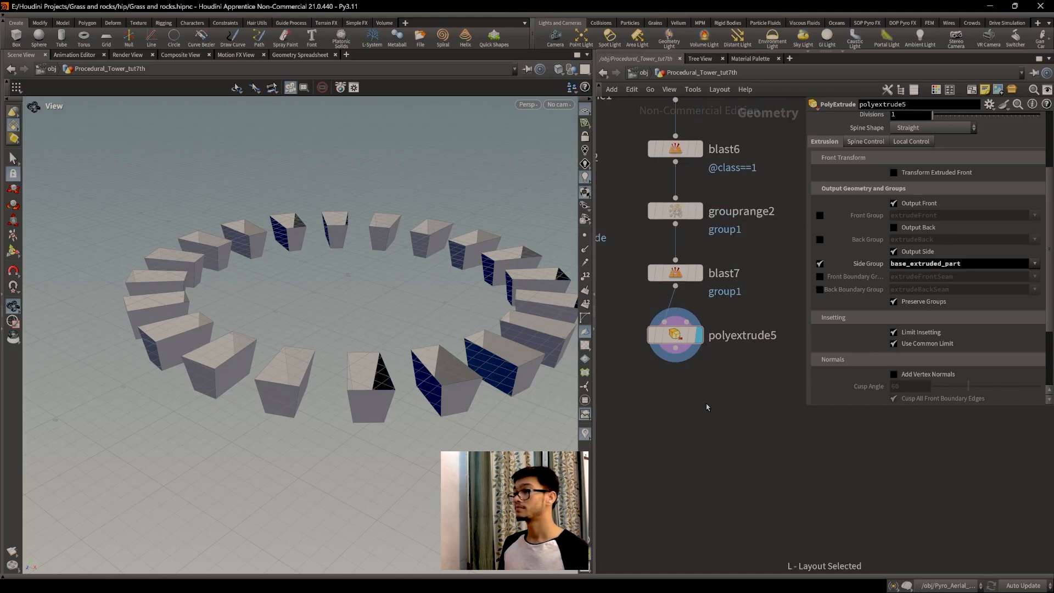
pyautogui.hotkey('ctrl', 'z')
pyautogui.press('Tab')
pyautogui.write('bla')
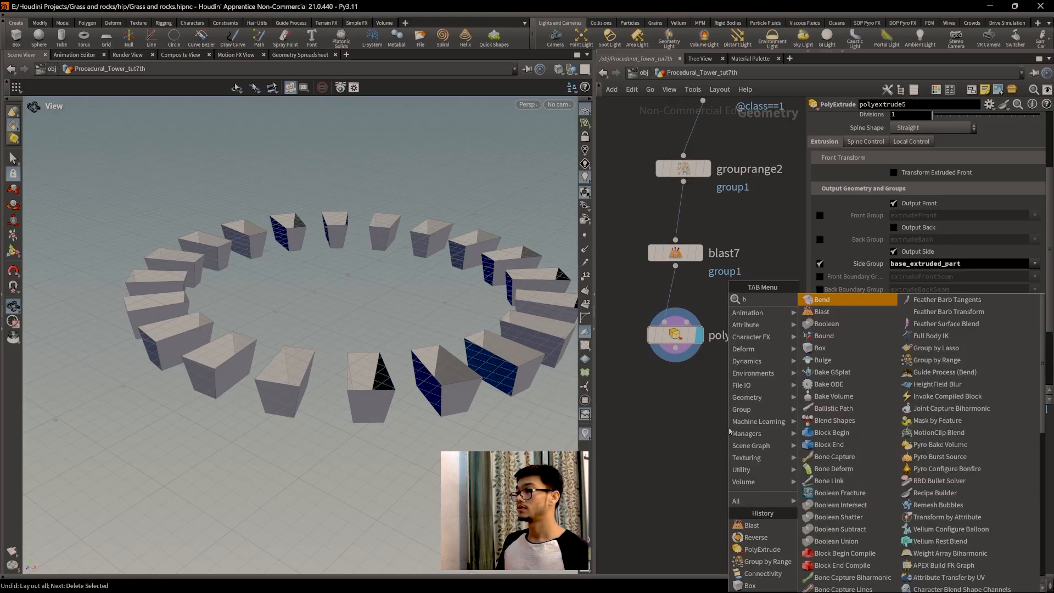
pyautogui.press('Return')
pyautogui.click(691, 426)
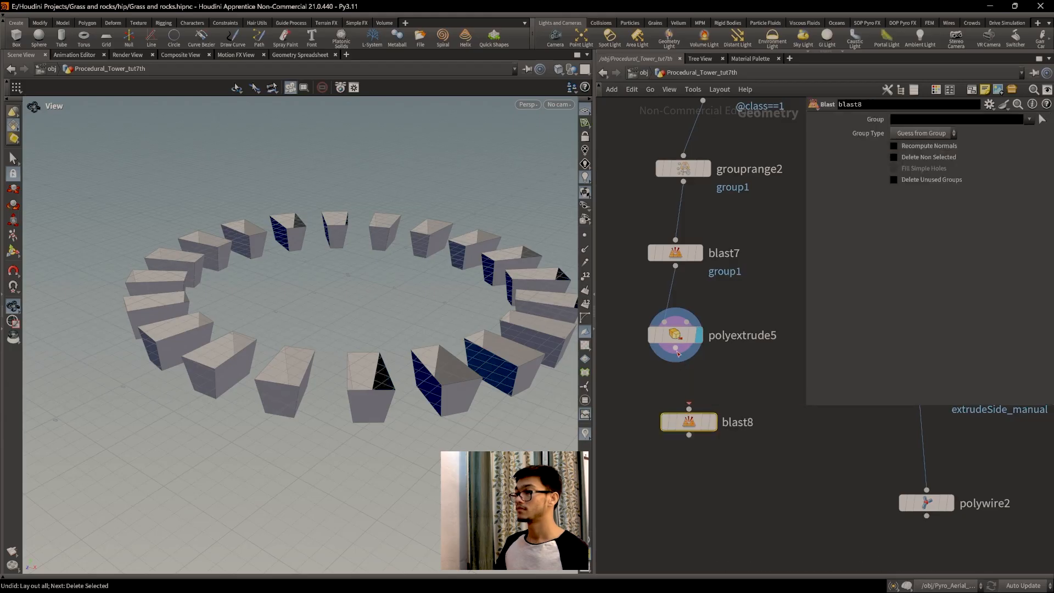
pyautogui.moveTo(693, 421)
pyautogui.click(718, 395)
pyautogui.click(675, 335)
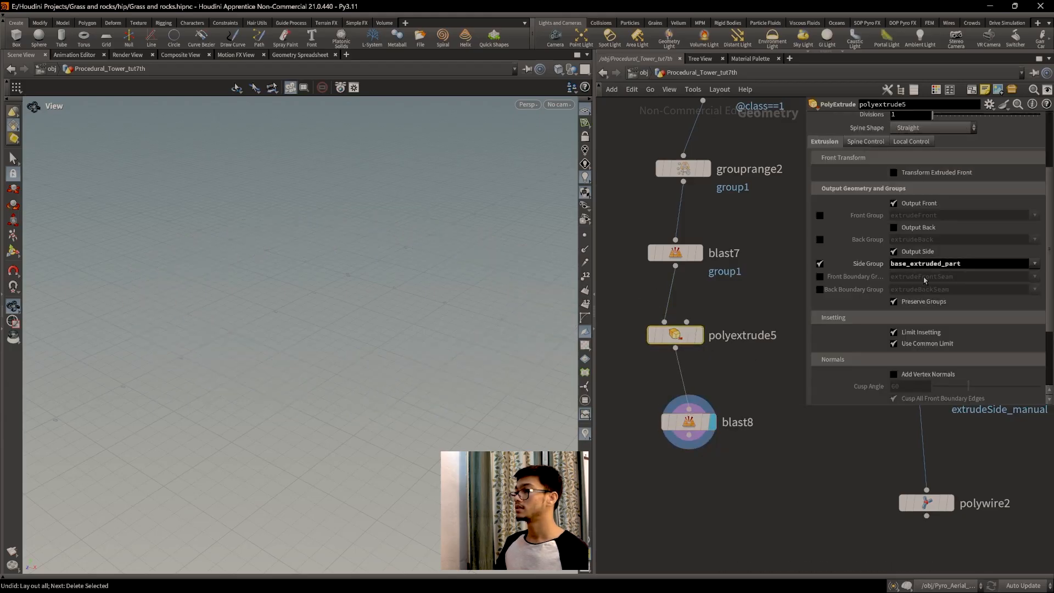
# Clear polyextrude5's Side Group name and delete both the polyextrude5 and blast8 nodes.
pyautogui.write('e')
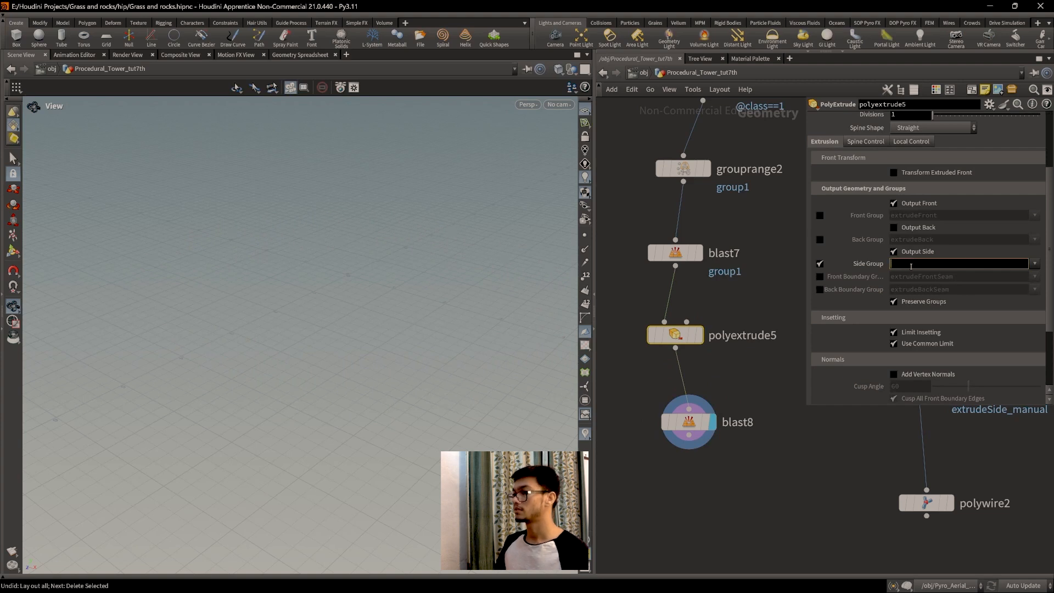
pyautogui.press('Delete')
pyautogui.moveTo(771, 469); pyautogui.dragTo(671, 389)
pyautogui.press('Delete')
# Add a new PolyExtrude node below blast7, display it, and enable its Side Group output.
pyautogui.press('Tab')
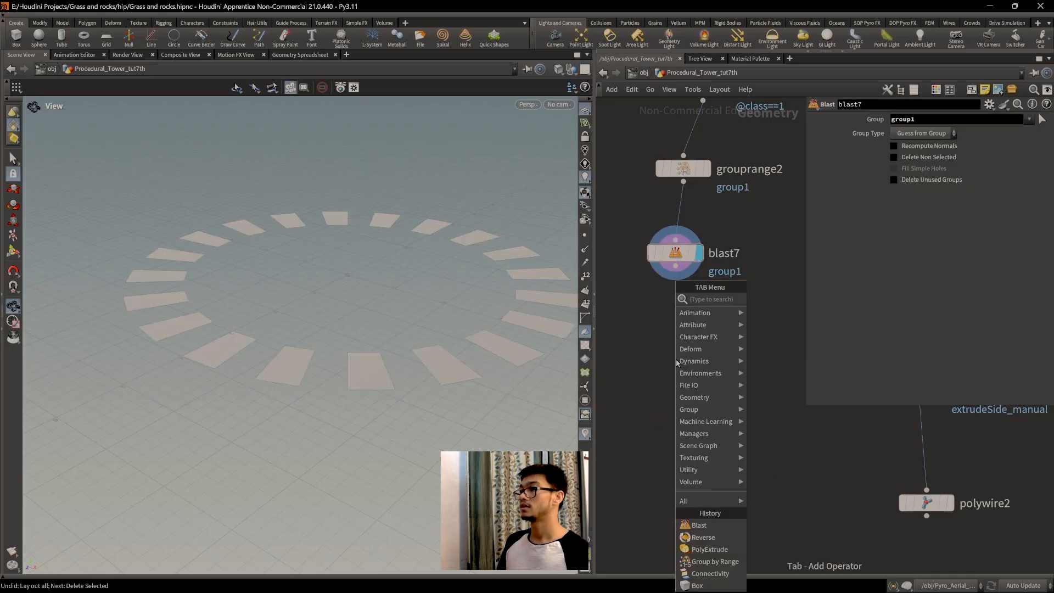
pyautogui.write('polye')
pyautogui.press('Return')
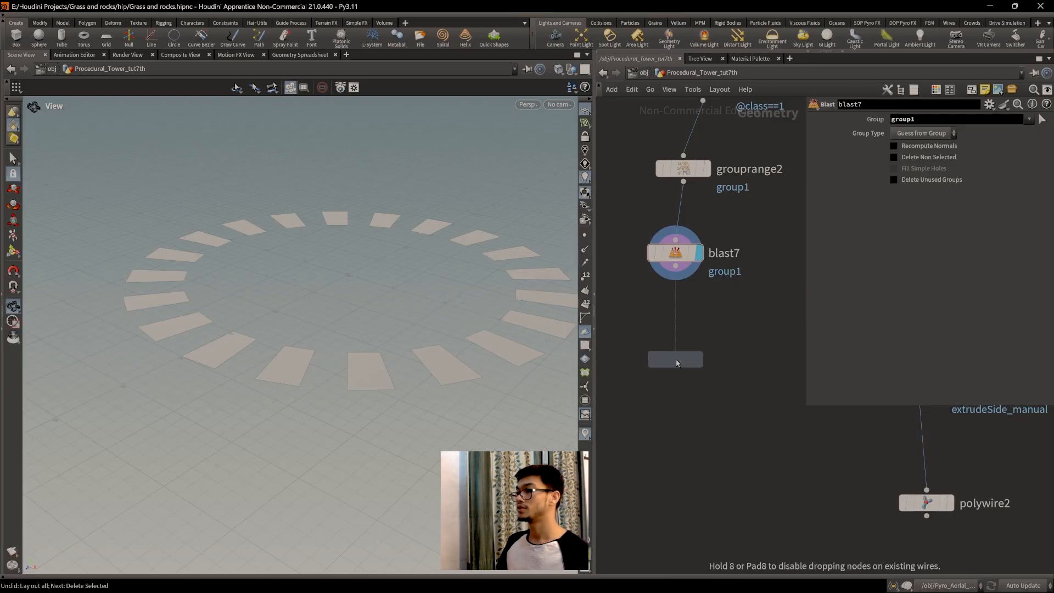
pyautogui.click(665, 339)
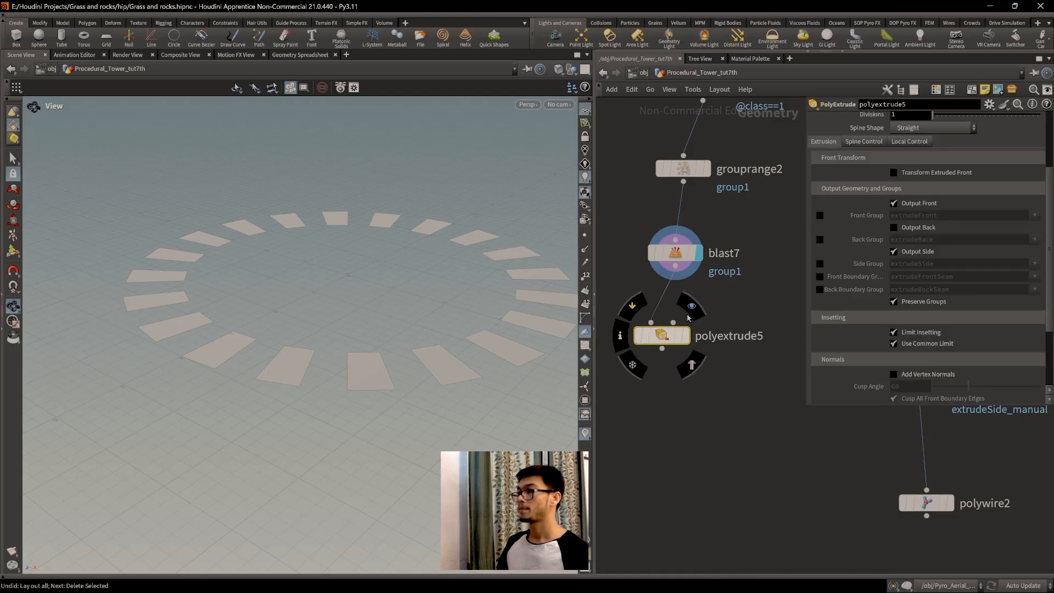
pyautogui.click(686, 335)
pyautogui.moveTo(661, 336); pyautogui.dragTo(674, 345)
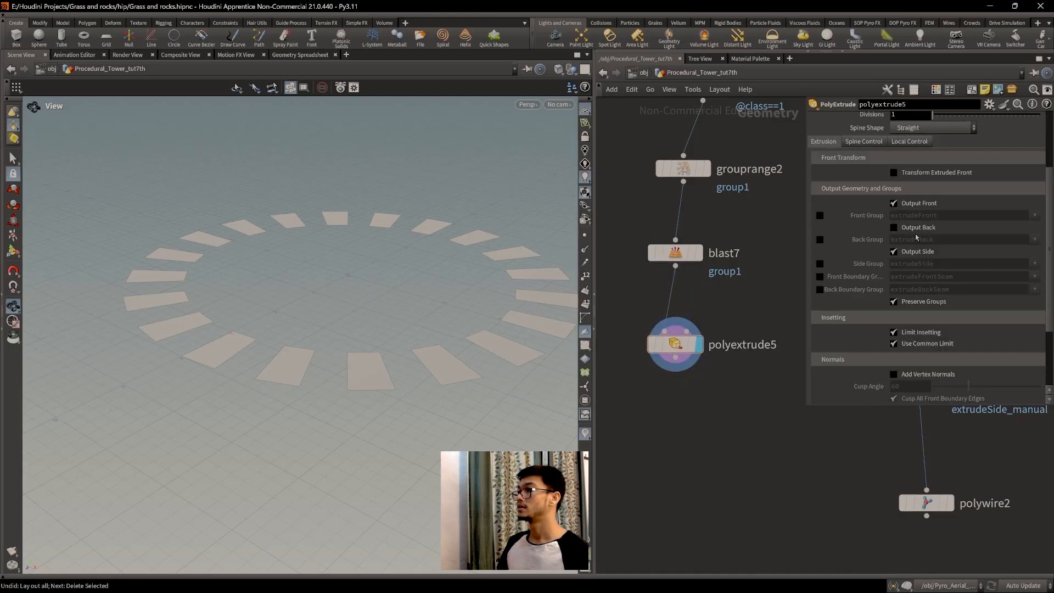
pyautogui.click(820, 263)
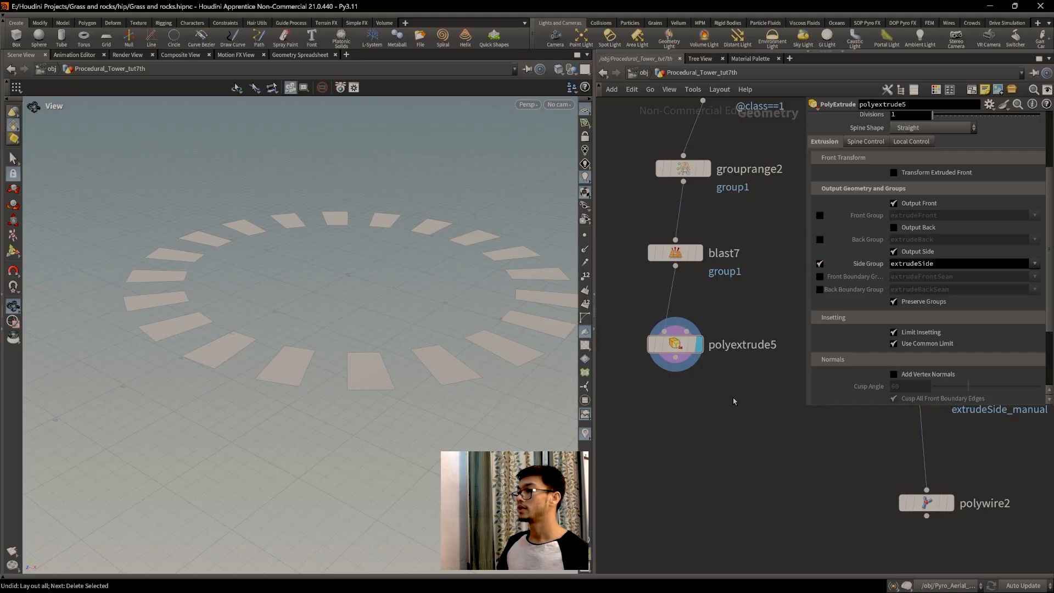
# Add a Blast node below polyextrude5, wire it in and display it, with its Group set to extrudeSide.
pyautogui.press('Tab')
pyautogui.write('blast')
pyautogui.press('Return')
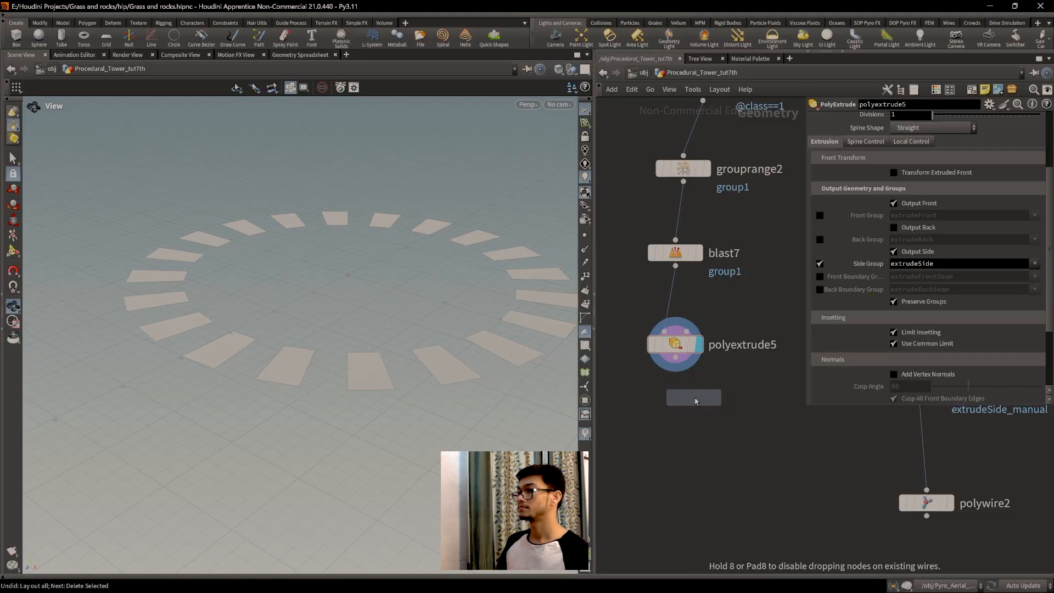
pyautogui.click(684, 437)
pyautogui.moveTo(675, 358); pyautogui.dragTo(683, 424)
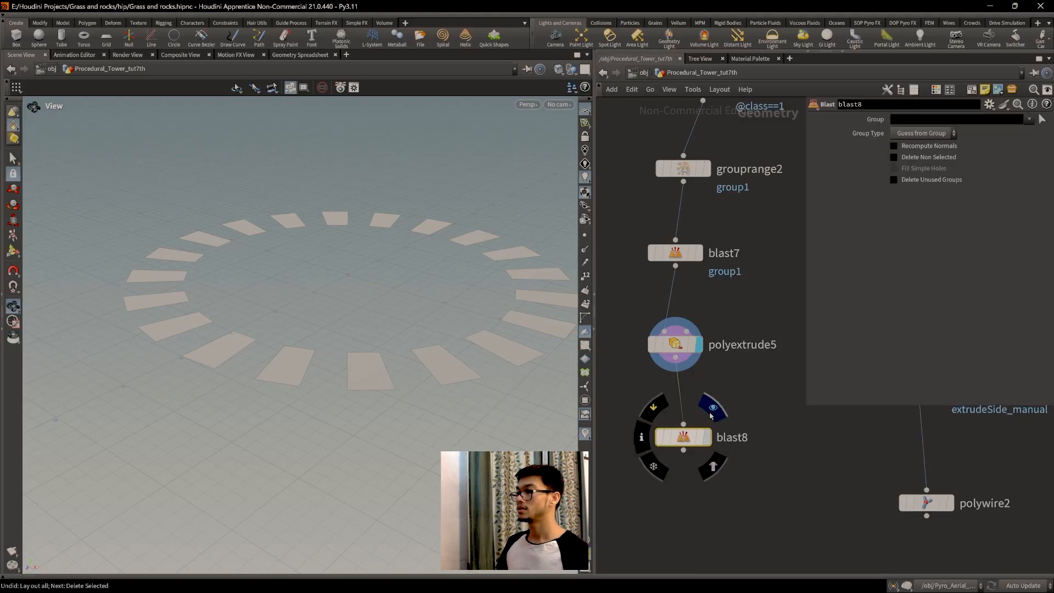
pyautogui.click(707, 437)
pyautogui.click(1030, 119)
pyautogui.click(1016, 140)
# Rename polyextrude5's Side Group to Base_extruded_primitives, keeping it wired to blast7, and set blast8's Group to that same name.
pyautogui.scroll(-4, 770, 464)
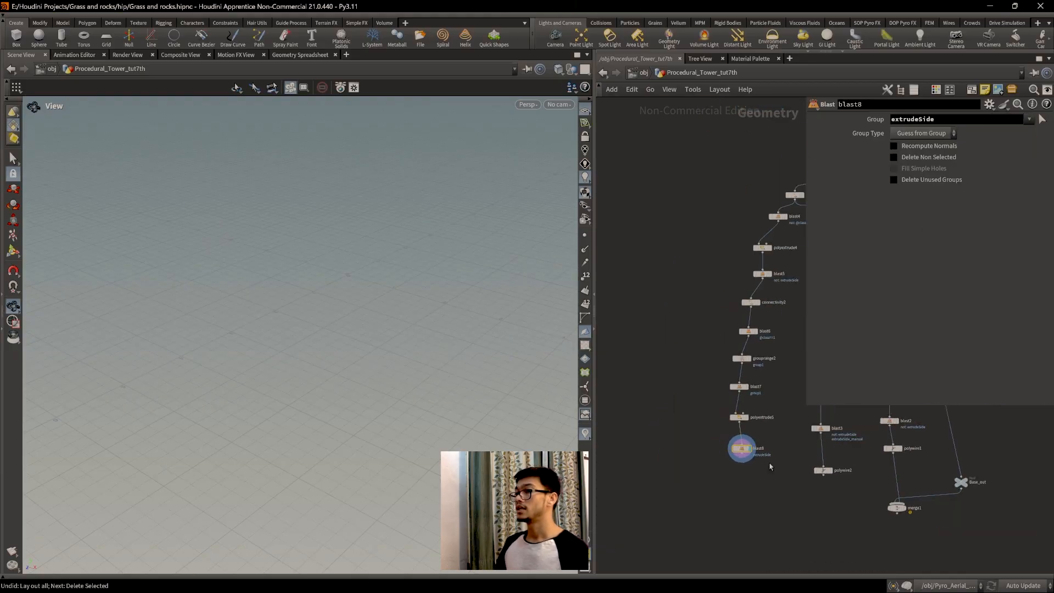
pyautogui.scroll(5, 770, 466)
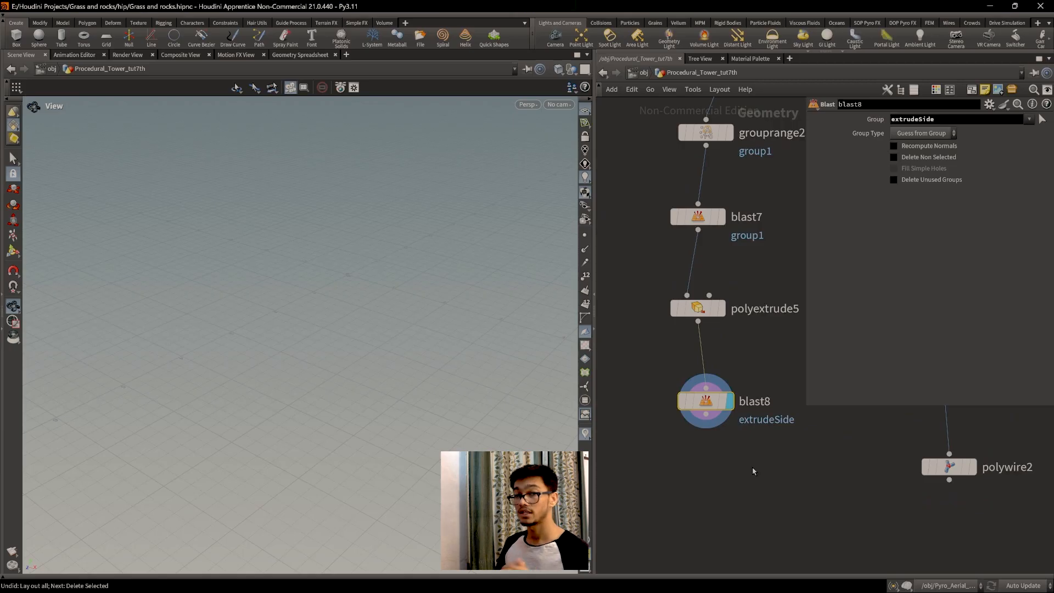
pyautogui.scroll(-7, 706, 342)
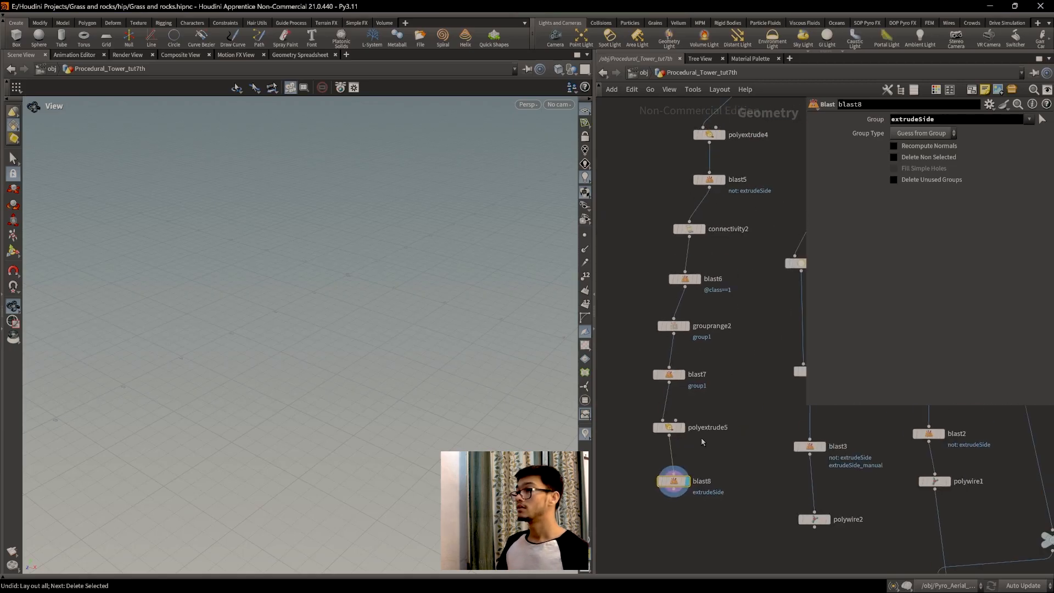
pyautogui.scroll(2, 716, 334)
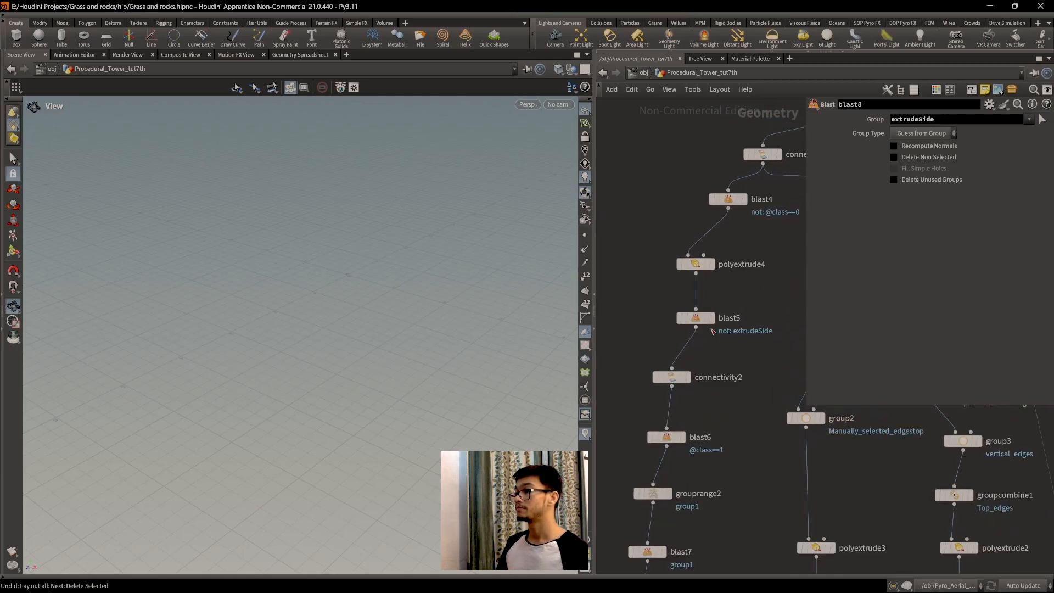
pyautogui.press('f')
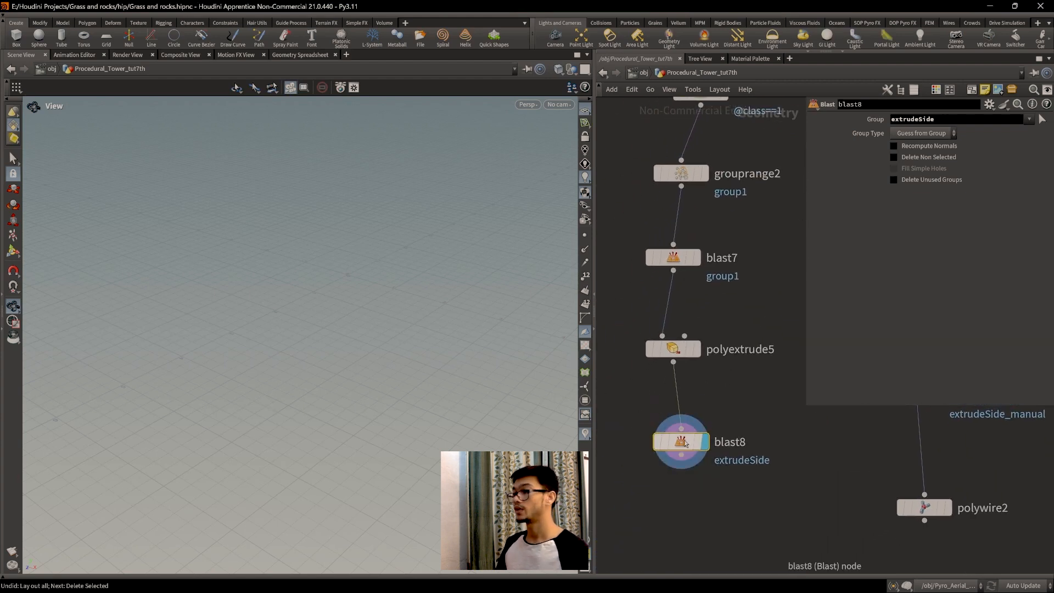
pyautogui.click(675, 350)
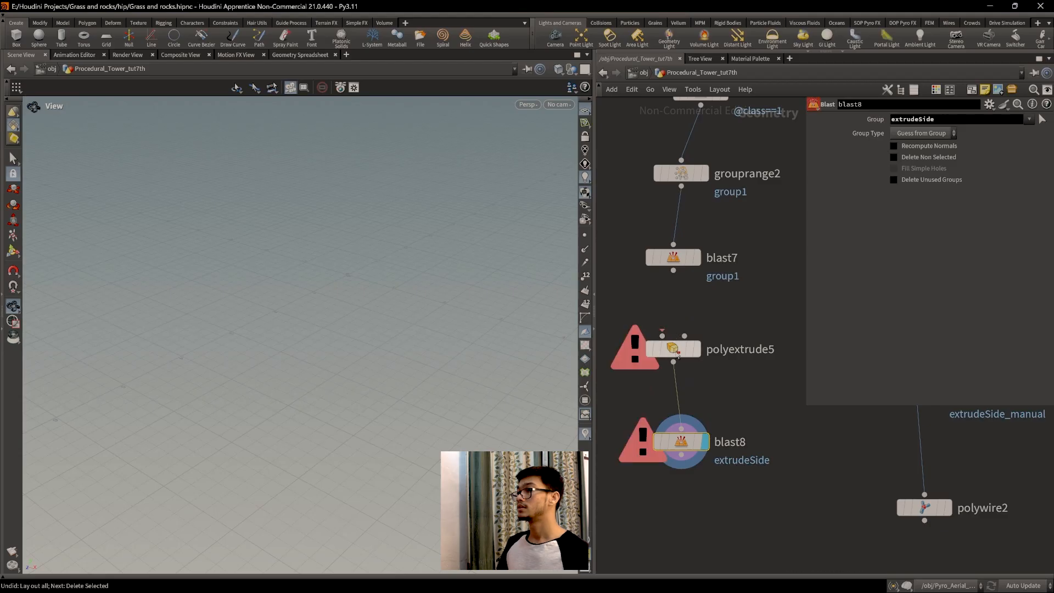
pyautogui.moveTo(662, 335); pyautogui.dragTo(673, 270)
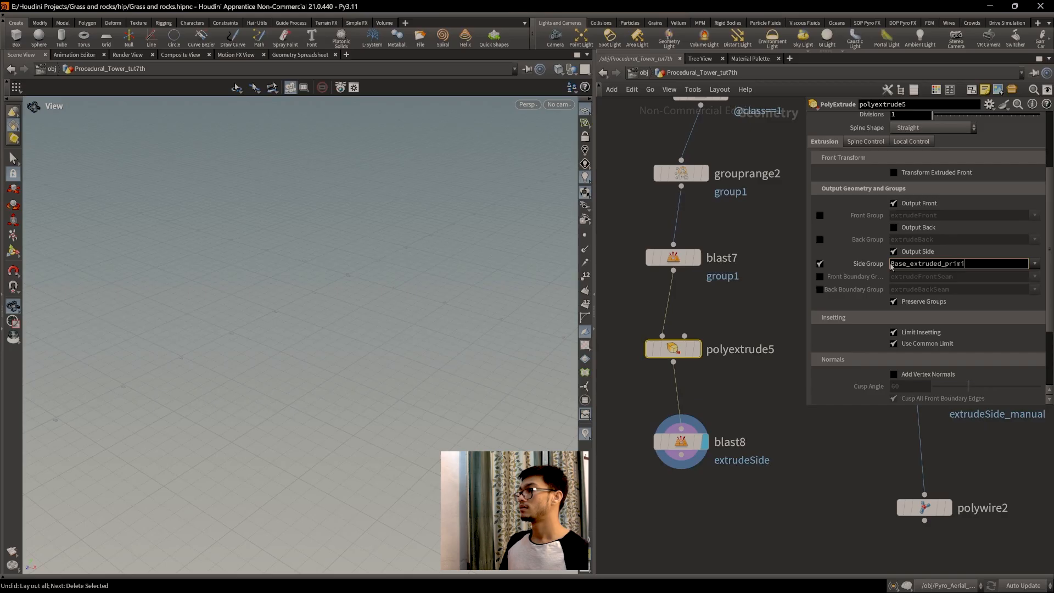
pyautogui.write('es')
pyautogui.press('Return')
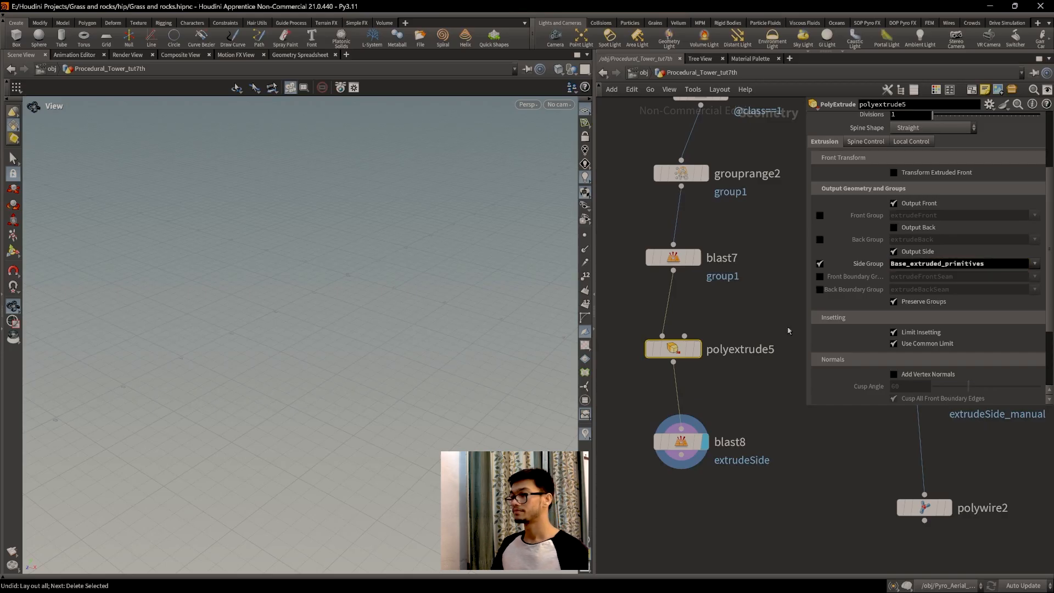
pyautogui.moveTo(712, 415)
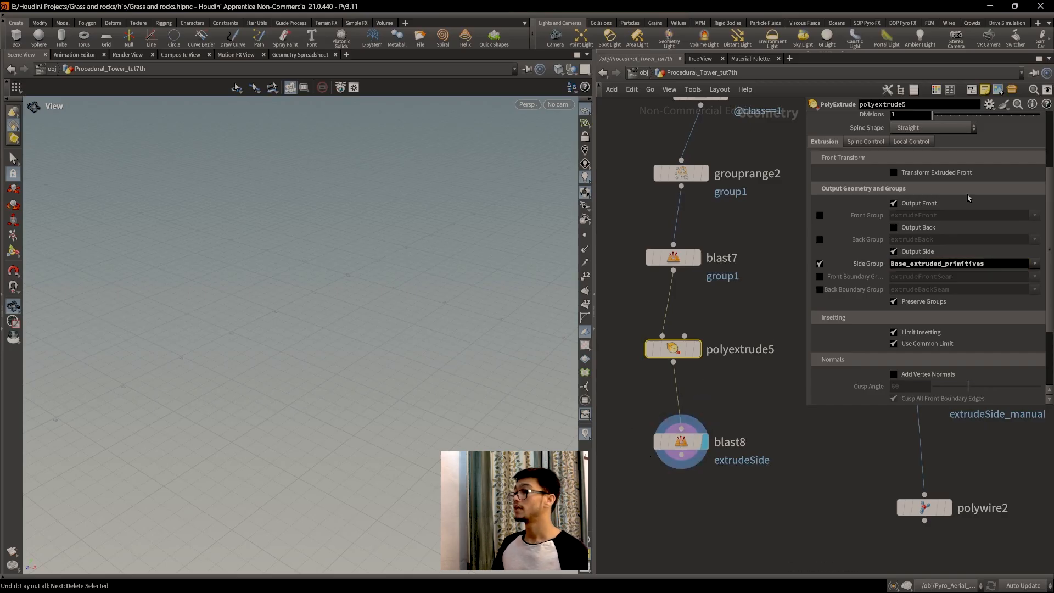
pyautogui.click(689, 448)
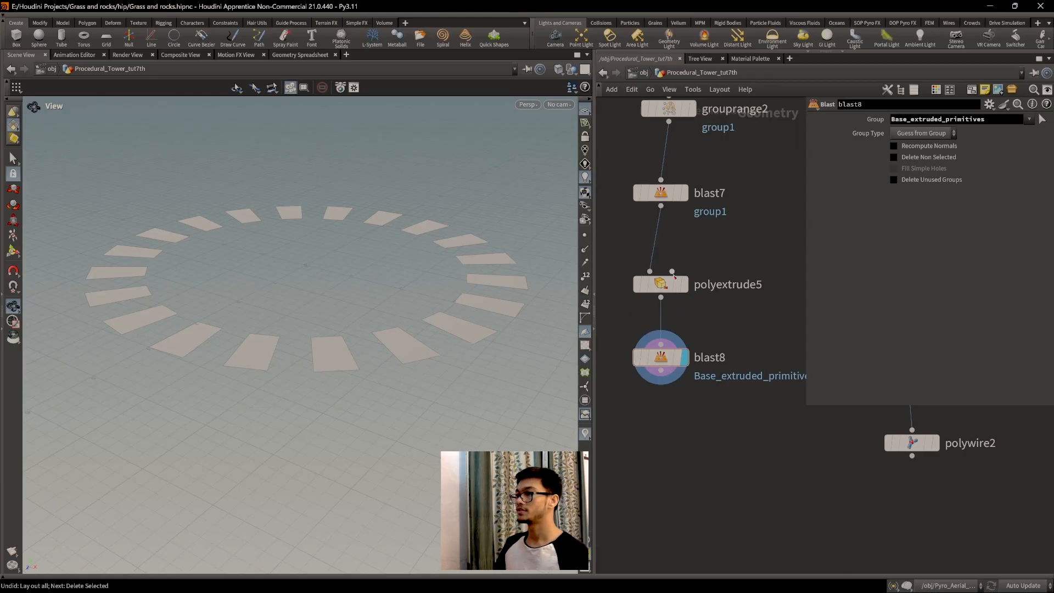
# Compare the Side Group names of polyextrude4 and polyextrude5 and check the Group used in blast8.
pyautogui.click(669, 291)
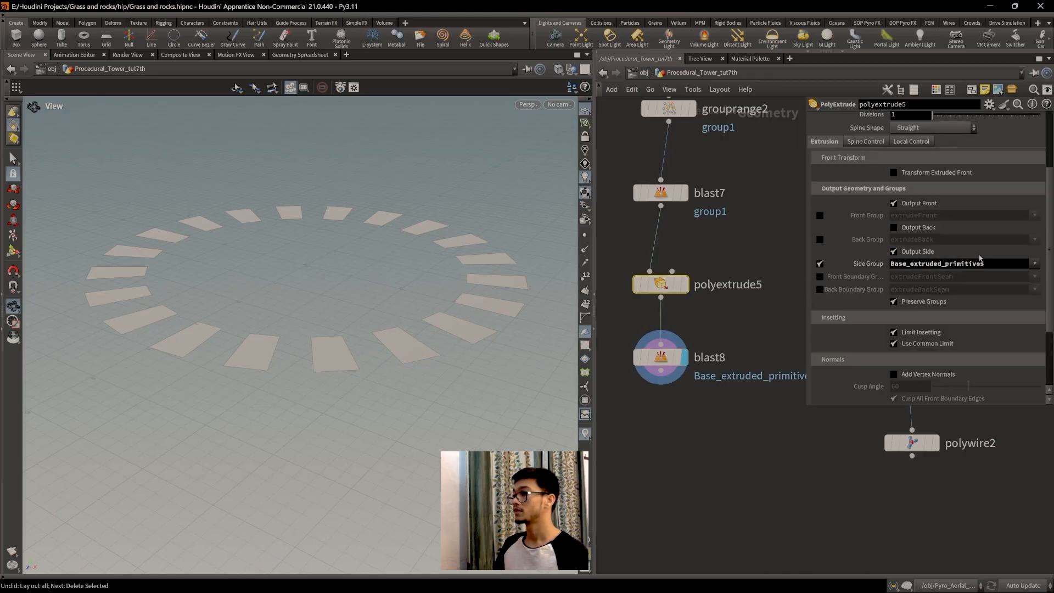
pyautogui.scroll(-2, 745, 180)
pyautogui.moveTo(746, 180); pyautogui.dragTo(734, 358, button='middle')
pyautogui.scroll(-1, 732, 225)
pyautogui.moveTo(733, 225); pyautogui.dragTo(744, 354, button='middle')
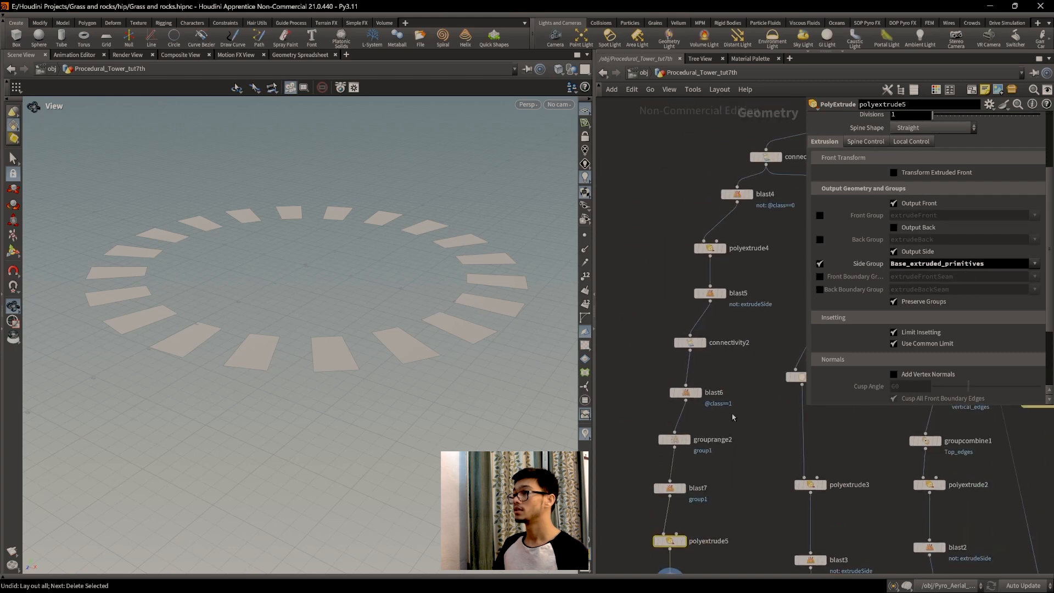
pyautogui.scroll(2, 744, 354)
pyautogui.moveTo(758, 288); pyautogui.dragTo(750, 400, button='middle')
pyautogui.click(690, 306)
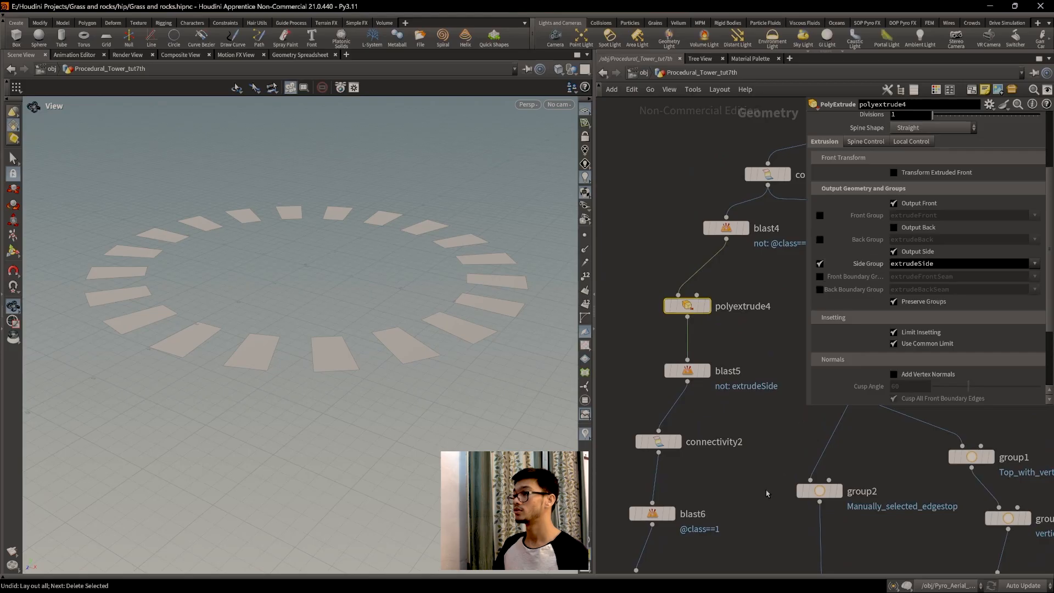
pyautogui.moveTo(769, 493); pyautogui.dragTo(766, 330, button='middle')
pyautogui.moveTo(719, 520); pyautogui.dragTo(744, 377, button='middle')
pyautogui.scroll(1, 736, 408)
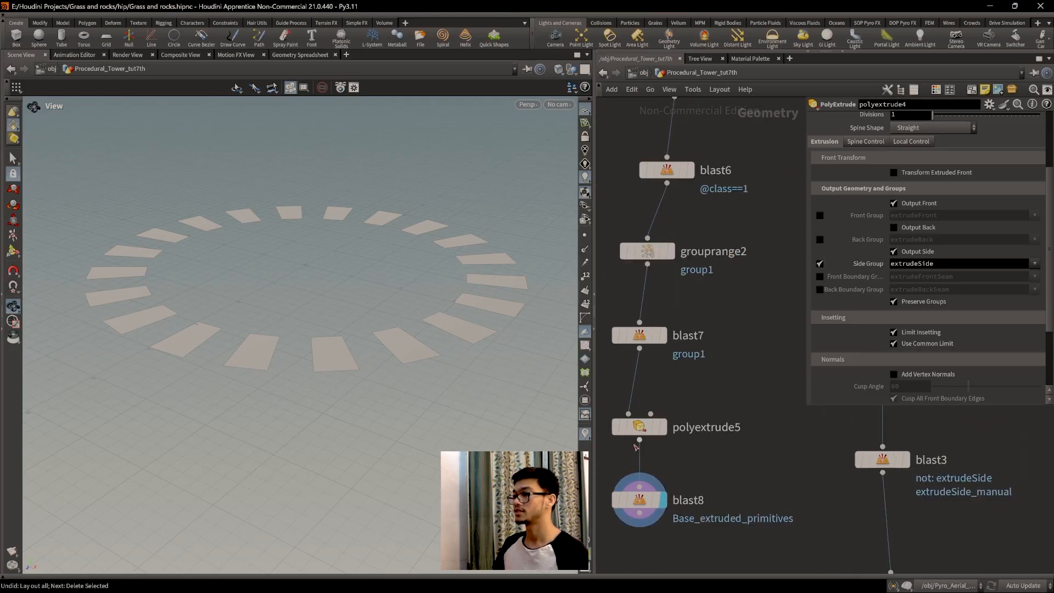
pyautogui.click(639, 427)
pyautogui.moveTo(726, 469); pyautogui.dragTo(733, 408, button='middle')
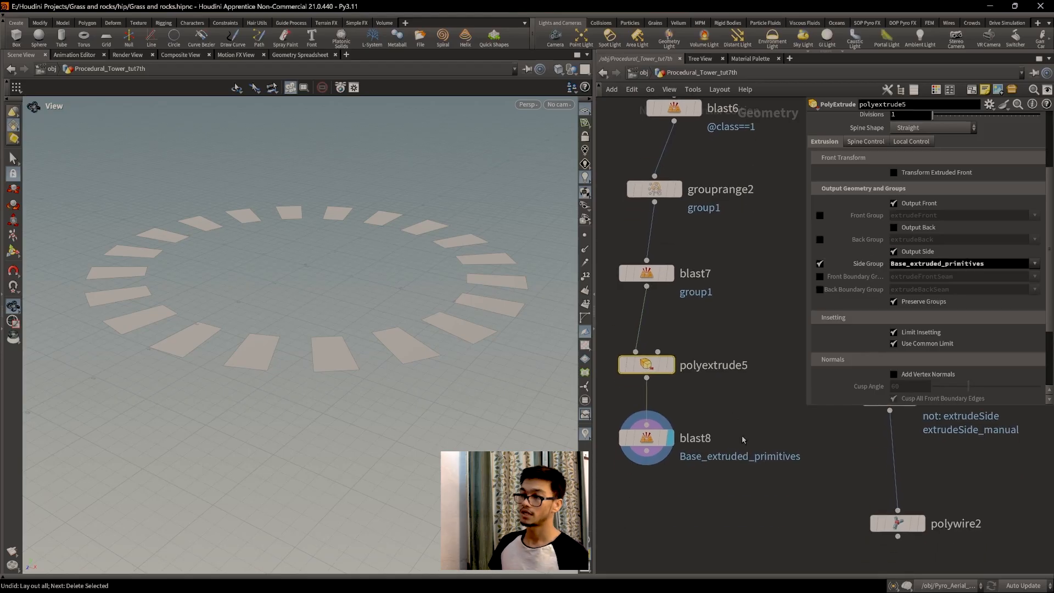
pyautogui.click(650, 438)
pyautogui.moveTo(743, 433); pyautogui.dragTo(759, 380, button='middle')
pyautogui.moveTo(638, 493); pyautogui.dragTo(662, 456, button='middle')
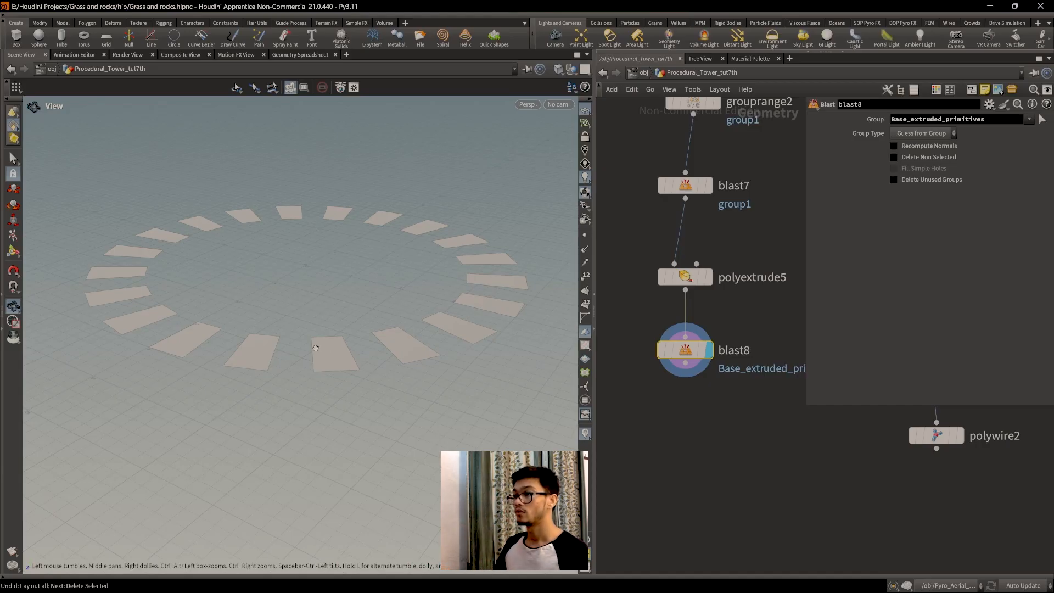
# Add an Extract Centroid node below blast8, wire it in and display it.
pyautogui.click(669, 420)
pyautogui.press('Tab')
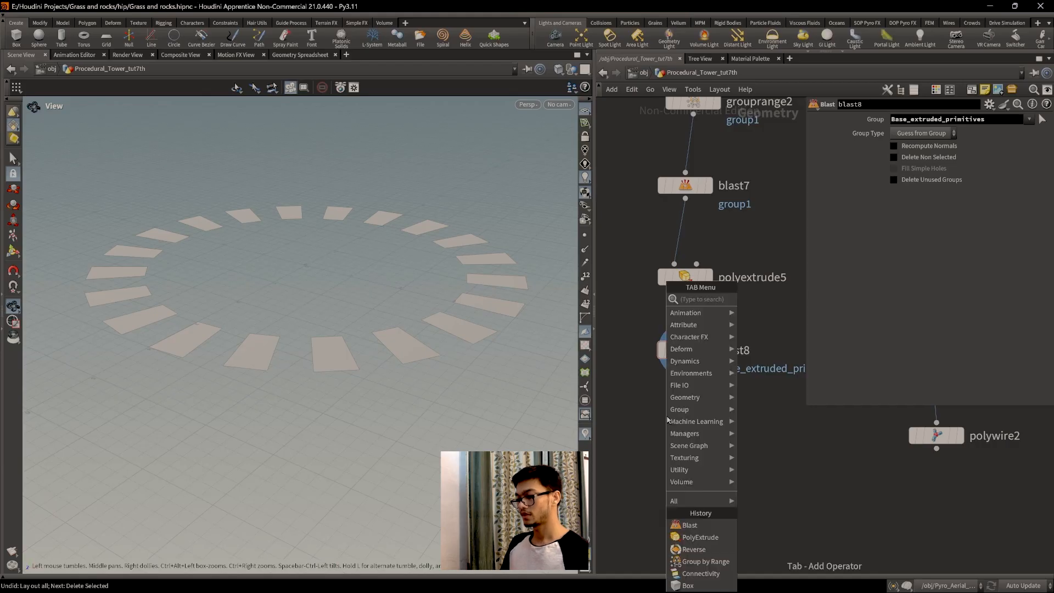
pyautogui.write('extract cen')
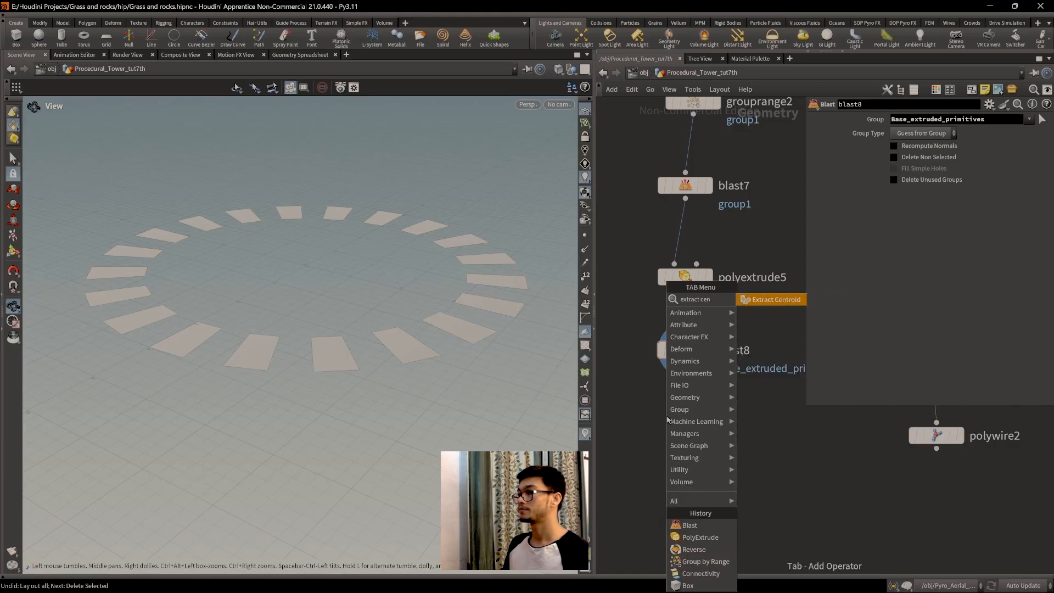
pyautogui.press('Return')
pyautogui.click(679, 452)
pyautogui.moveTo(685, 363); pyautogui.dragTo(678, 436)
pyautogui.click(708, 424)
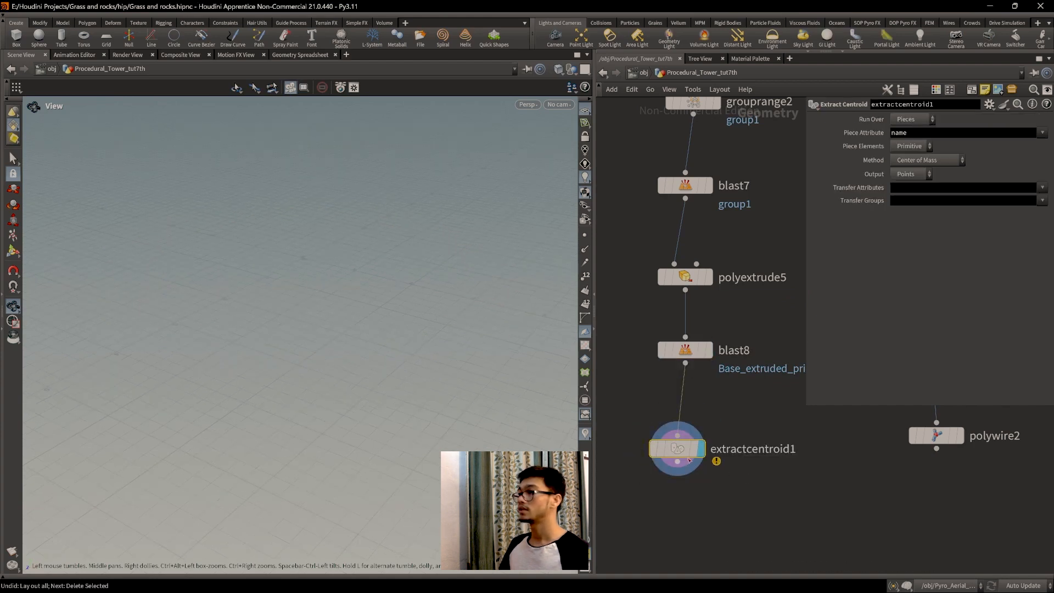
# Set extractcentroid1 to run over Primitives and turn on point display in the viewport.
pyautogui.click(922, 122)
pyautogui.click(922, 134)
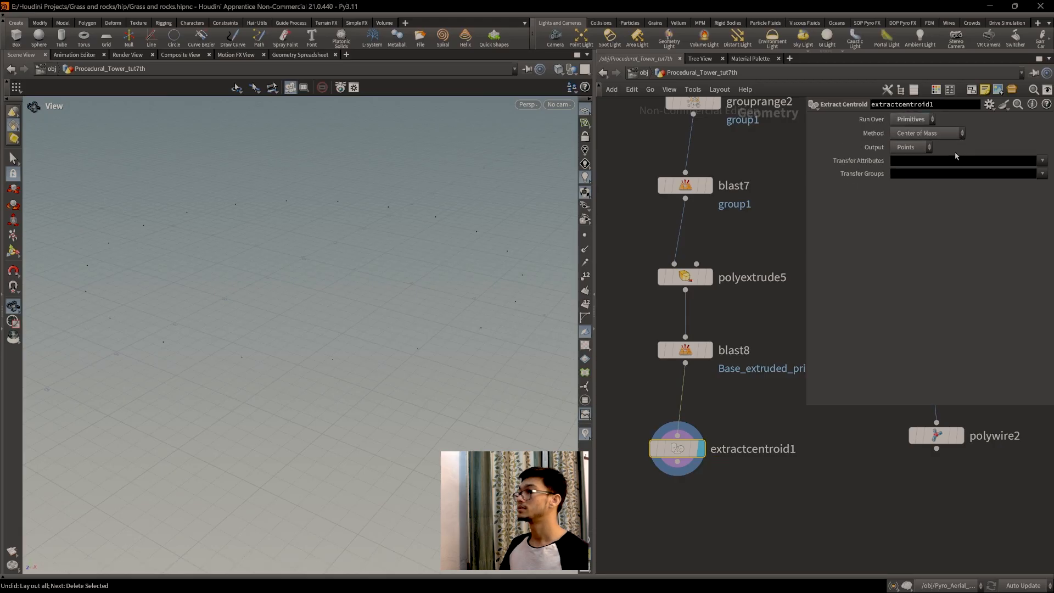
pyautogui.click(585, 235)
pyautogui.moveTo(527, 269); pyautogui.dragTo(342, 299)
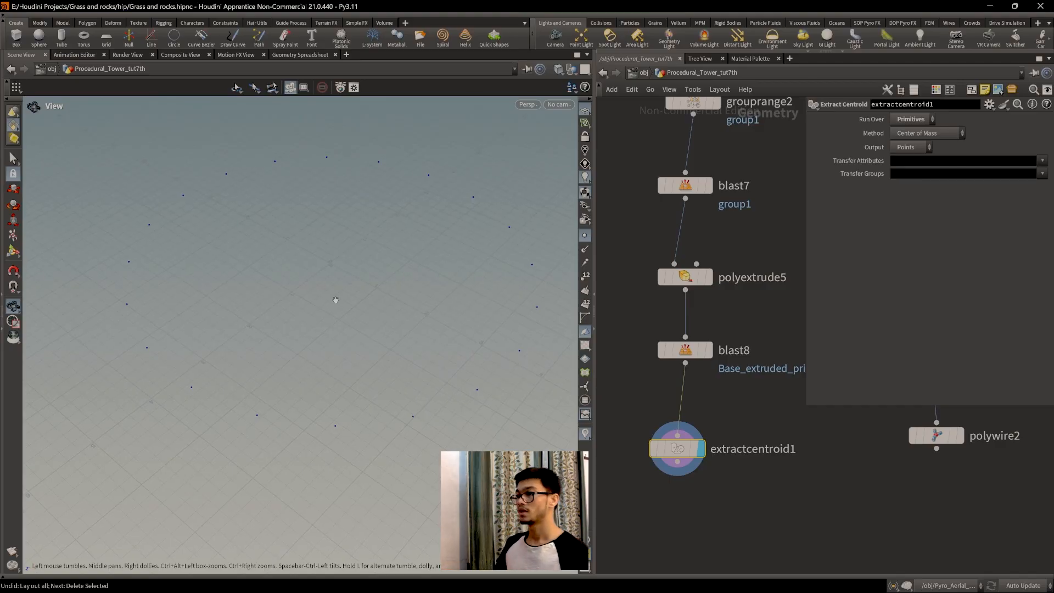
# Add an Add node below extractcentroid1, space the two nodes apart, and wire the centroid output into it.
pyautogui.moveTo(718, 480); pyautogui.dragTo(804, 527, button='middle')
pyautogui.scroll(-2, 778, 465)
pyautogui.moveTo(671, 412); pyautogui.dragTo(666, 351, button='middle')
pyautogui.press('Tab')
pyautogui.write('add')
pyautogui.press('Return')
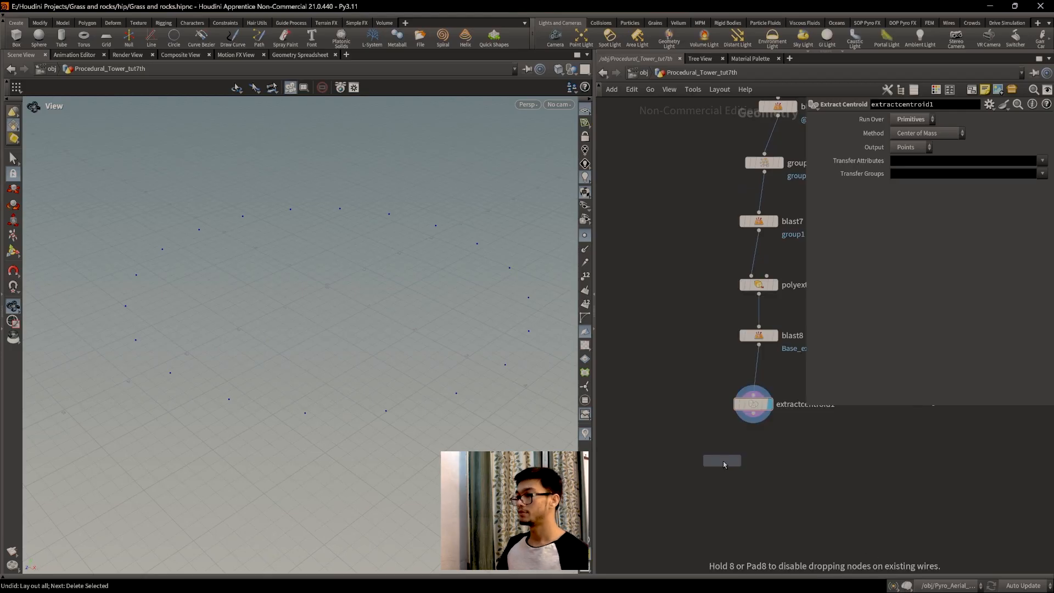
pyautogui.click(747, 454)
pyautogui.moveTo(751, 427); pyautogui.dragTo(680, 414)
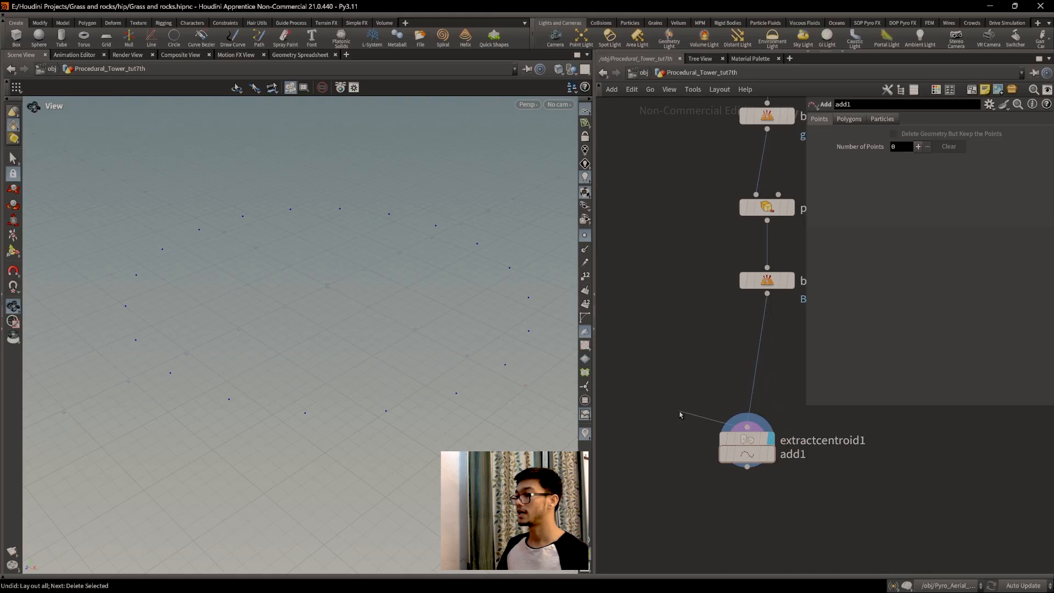
pyautogui.moveTo(755, 456); pyautogui.dragTo(756, 376)
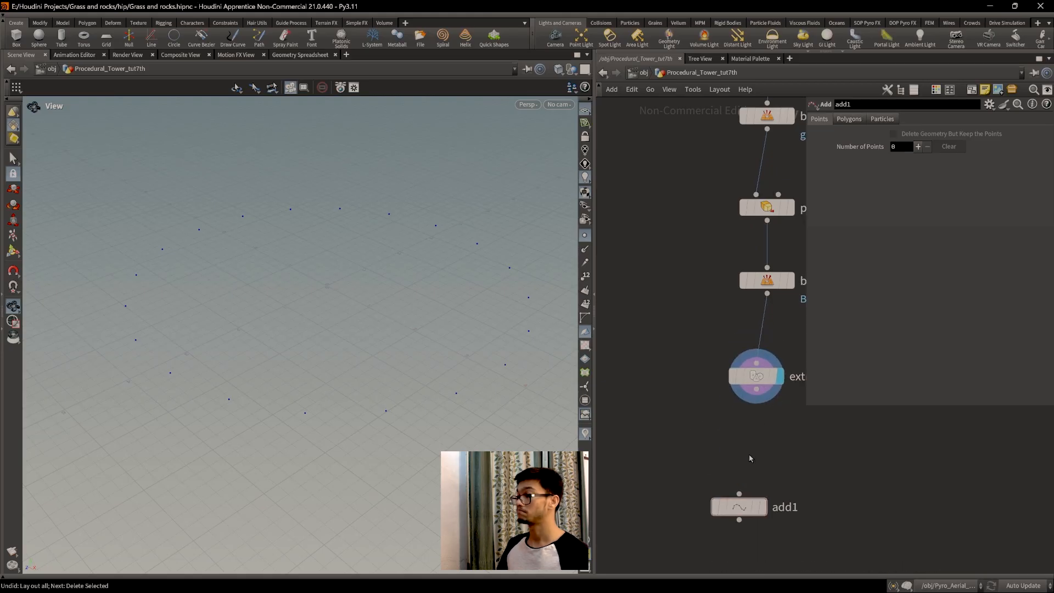
pyautogui.moveTo(739, 515); pyautogui.dragTo(748, 460)
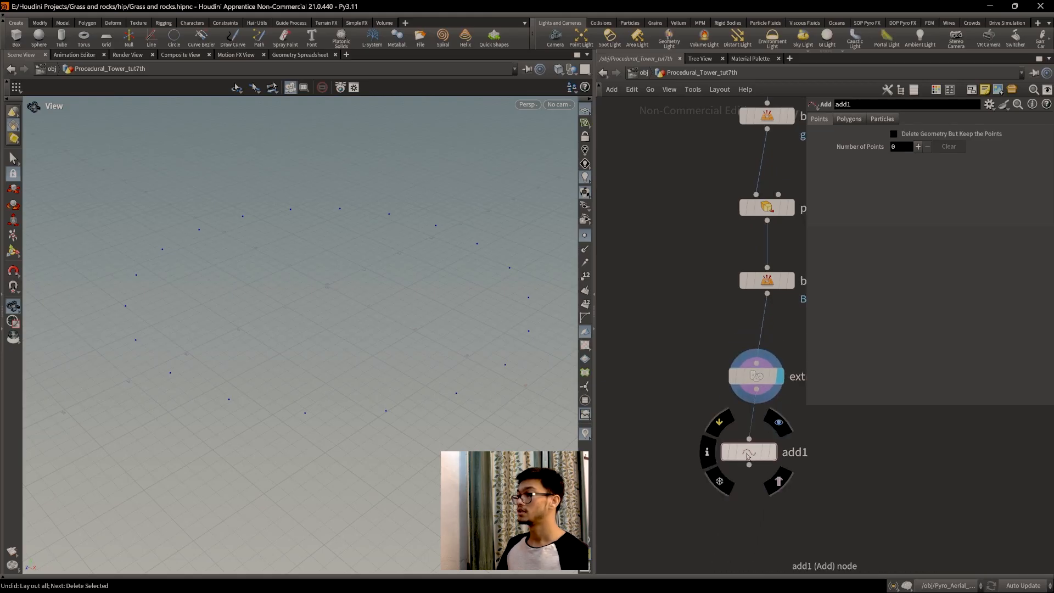
# Set add1 to build polygons By Group, with All points as the Add option.
pyautogui.click(849, 118)
pyautogui.click(877, 148)
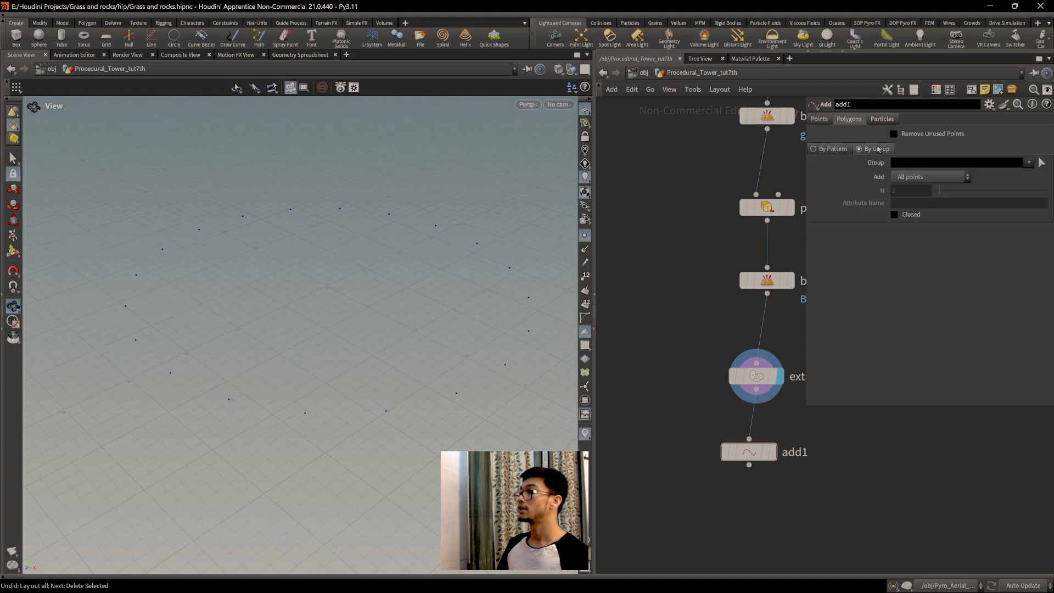
pyautogui.click(959, 179)
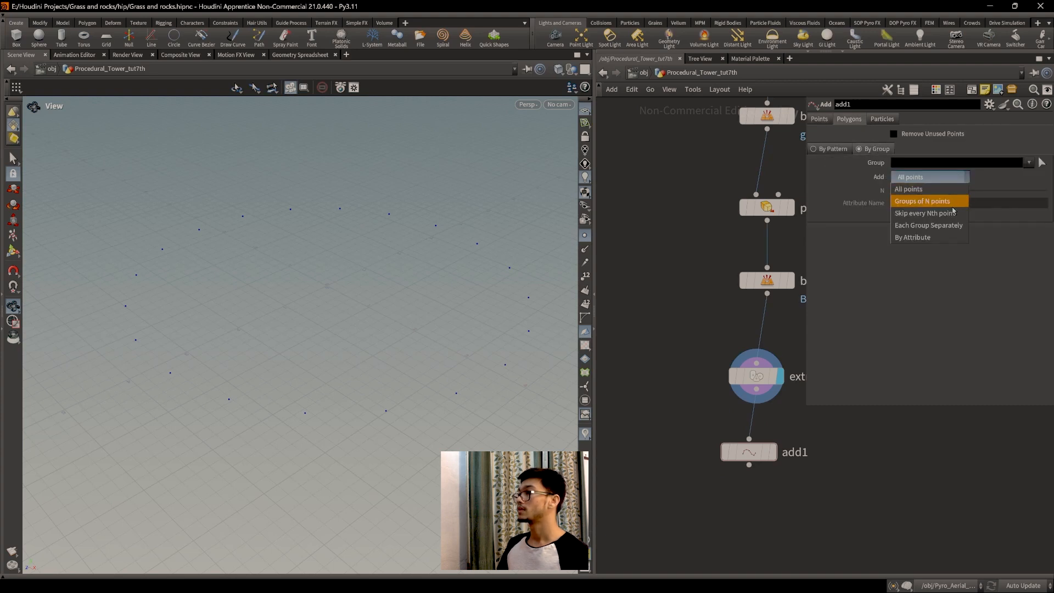
pyautogui.click(1024, 188)
pyautogui.click(1027, 163)
pyautogui.click(919, 237)
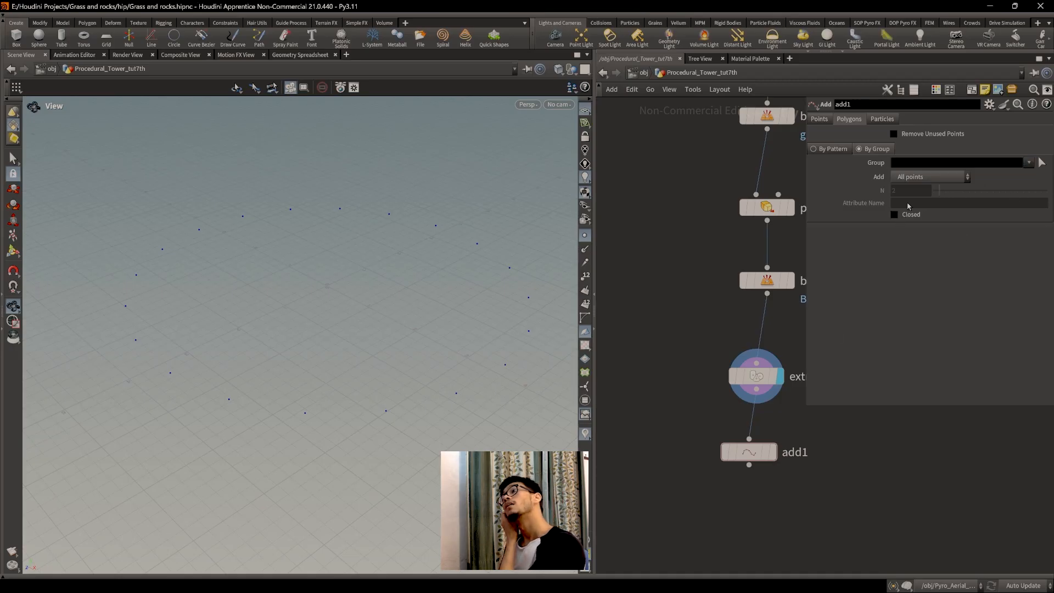
pyautogui.click(930, 177)
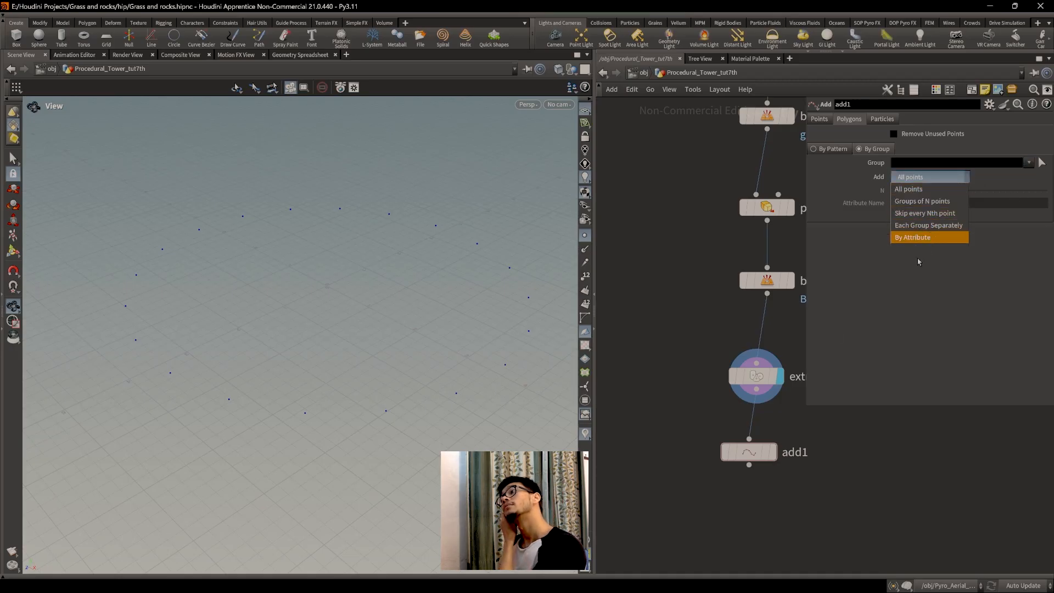
pyautogui.click(919, 262)
pyautogui.click(922, 176)
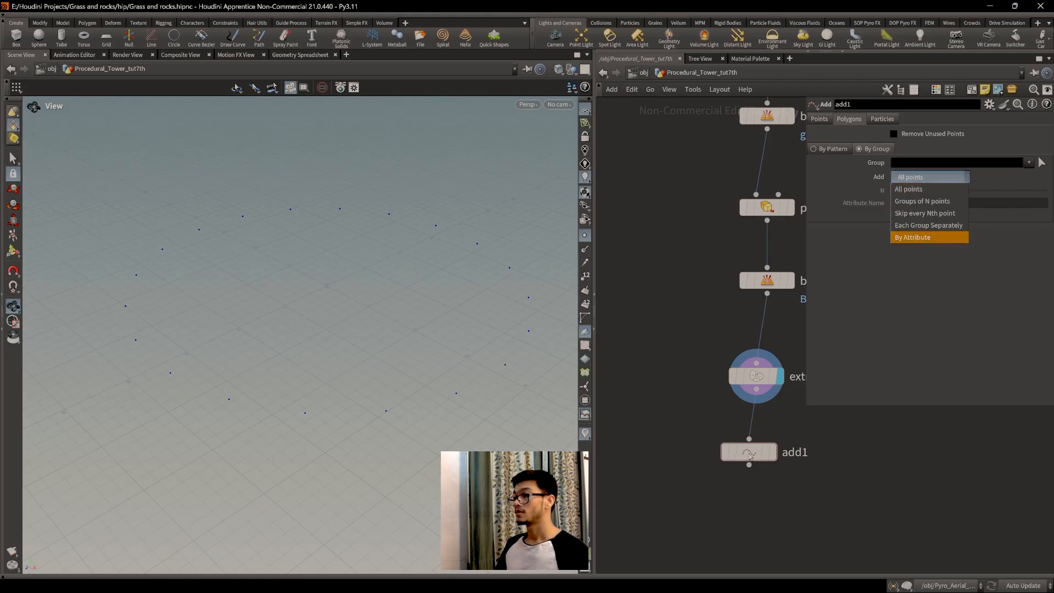
# Display add1 and turn on Closed so the centroid points form a closed polygon.
pyautogui.click(750, 456)
pyautogui.click(779, 426)
pyautogui.moveTo(330, 352); pyautogui.dragTo(545, 319)
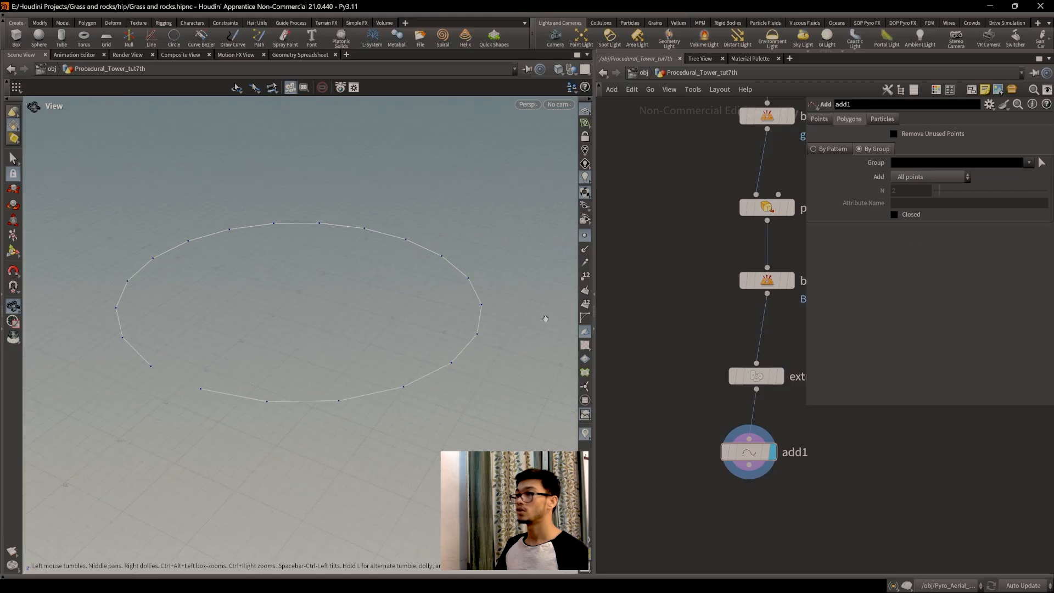
pyautogui.click(894, 215)
pyautogui.moveTo(373, 280); pyautogui.dragTo(405, 434)
pyautogui.moveTo(247, 347); pyautogui.dragTo(317, 281)
pyautogui.moveTo(407, 313); pyautogui.dragTo(401, 381)
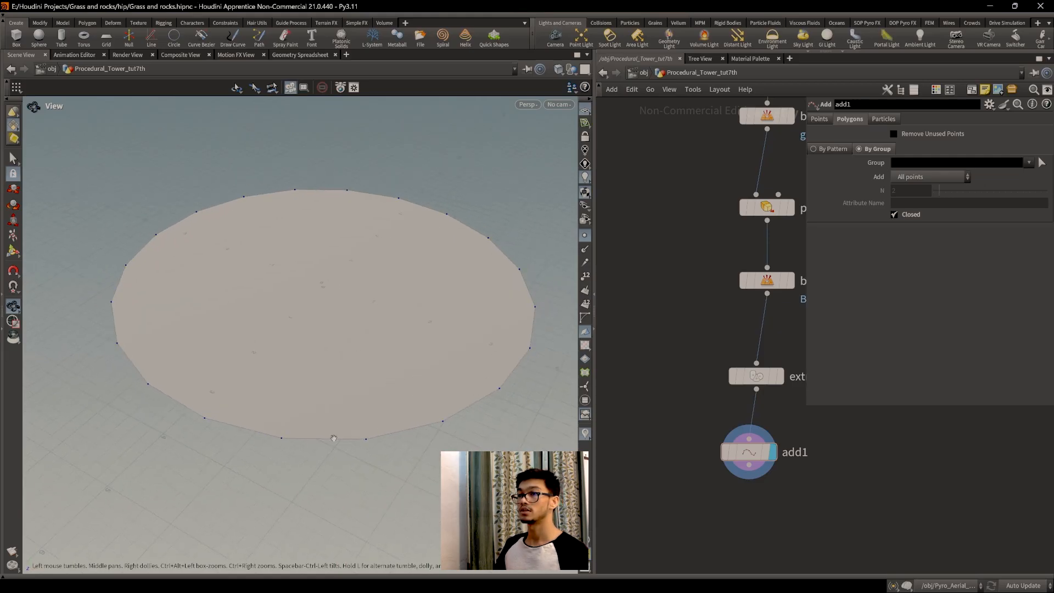
pyautogui.moveTo(457, 348); pyautogui.dragTo(418, 328)
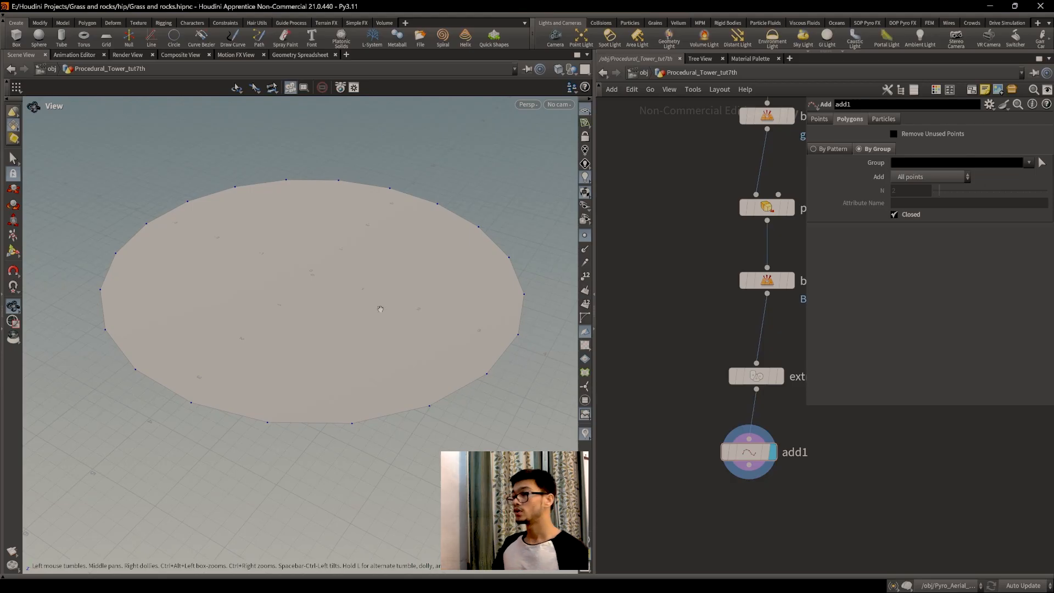
# Tidy the end of the node chain by moving blast8, extractcentroid1 and add1 closer together in a vertical line.
pyautogui.scroll(-3, 730, 453)
pyautogui.moveTo(776, 509); pyautogui.dragTo(810, 531, button='middle')
pyautogui.moveTo(789, 356); pyautogui.dragTo(781, 348)
pyautogui.moveTo(781, 426); pyautogui.dragTo(782, 397)
pyautogui.moveTo(774, 474); pyautogui.dragTo(779, 438)
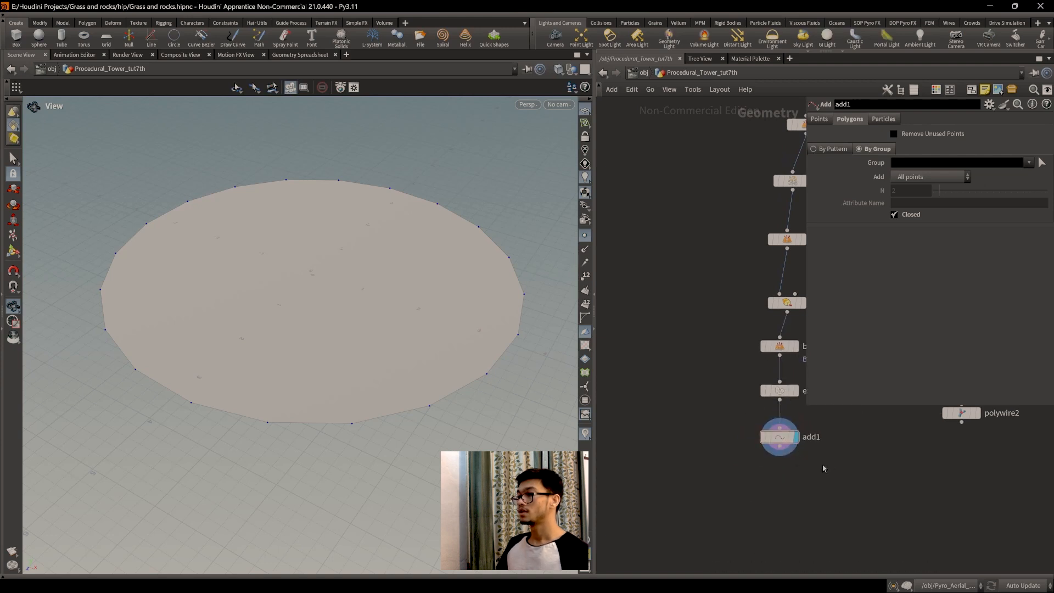
pyautogui.moveTo(829, 466); pyautogui.dragTo(785, 496, button='middle')
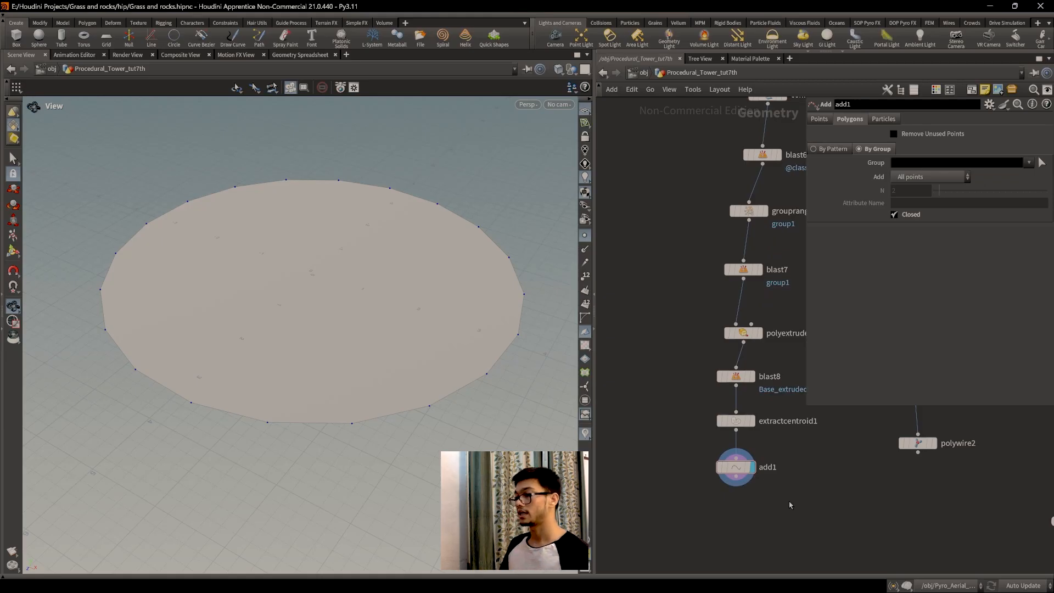
pyautogui.scroll(2, 789, 505)
pyautogui.scroll(-2, 787, 499)
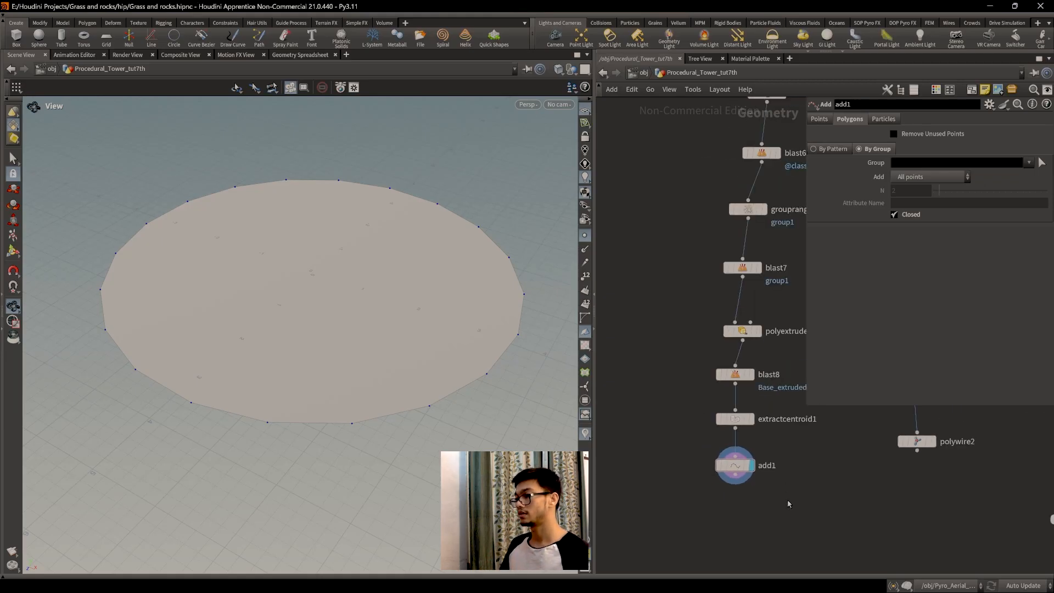
pyautogui.moveTo(735, 420)
pyautogui.mouseDown()
pyautogui.moveTo(734, 410)
pyautogui.moveTo(734, 422)
pyautogui.mouseUp()
pyautogui.scroll(2, 784, 437)
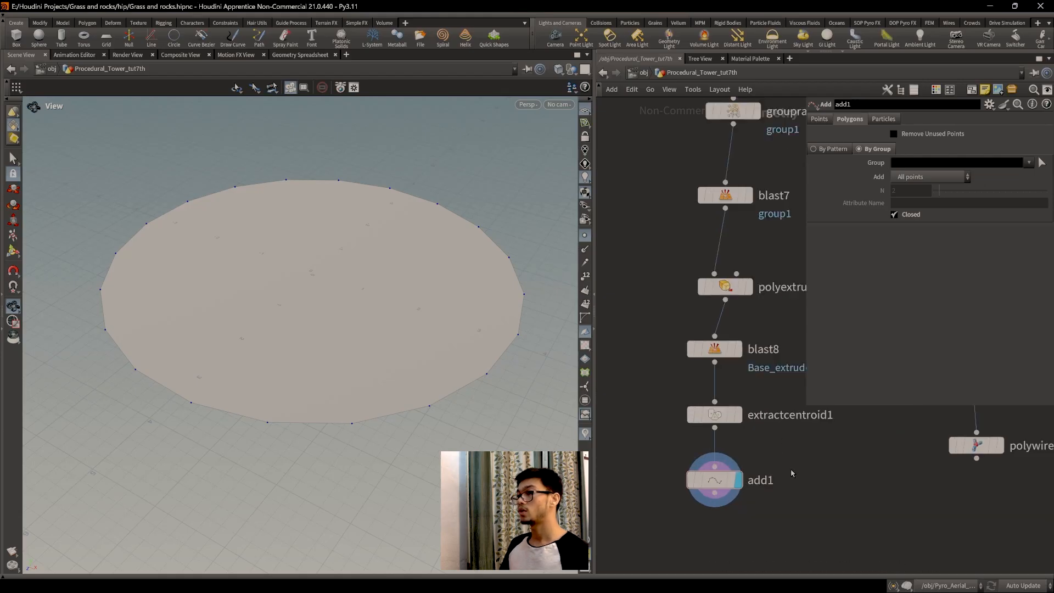
pyautogui.scroll(-3, 797, 480)
pyautogui.scroll(3, 809, 493)
pyautogui.moveTo(786, 463); pyautogui.dragTo(771, 471, button='middle')
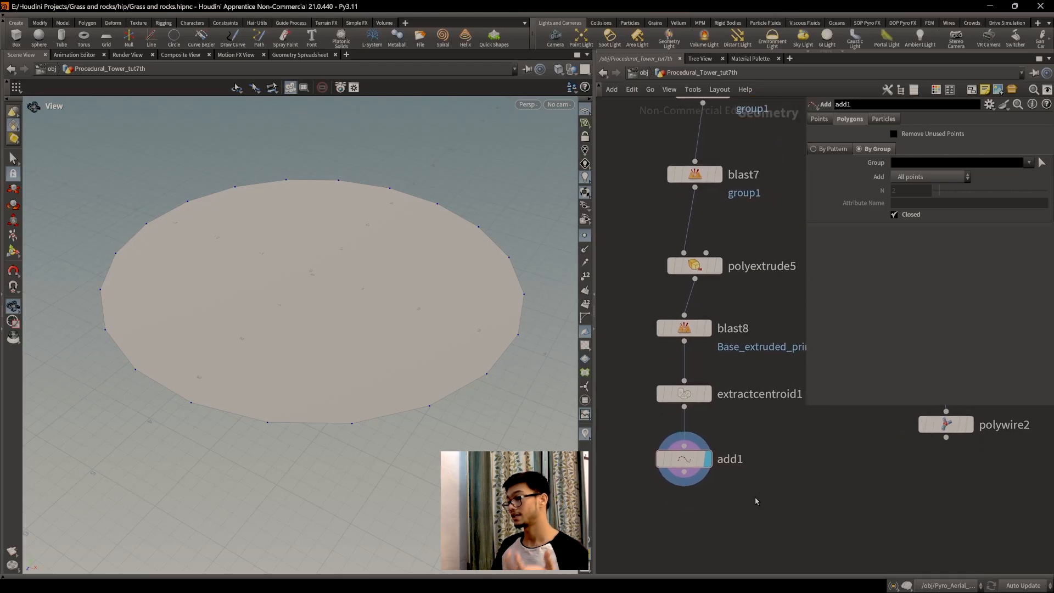
pyautogui.moveTo(712, 500); pyautogui.dragTo(794, 482, button='middle')
pyautogui.scroll(-3, 818, 489)
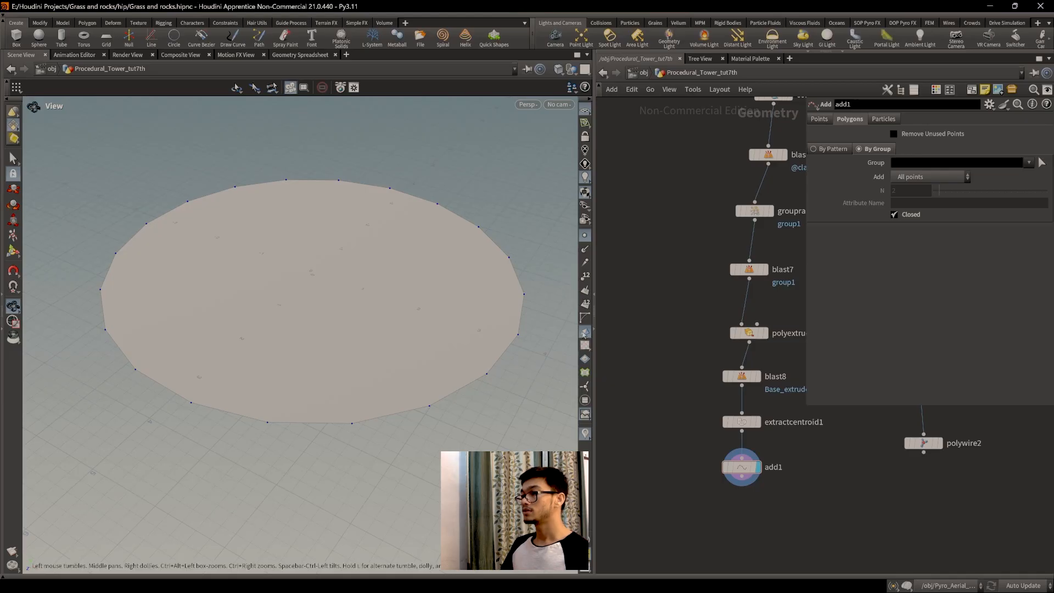
pyautogui.moveTo(610, 334); pyautogui.dragTo(615, 344, button='middle')
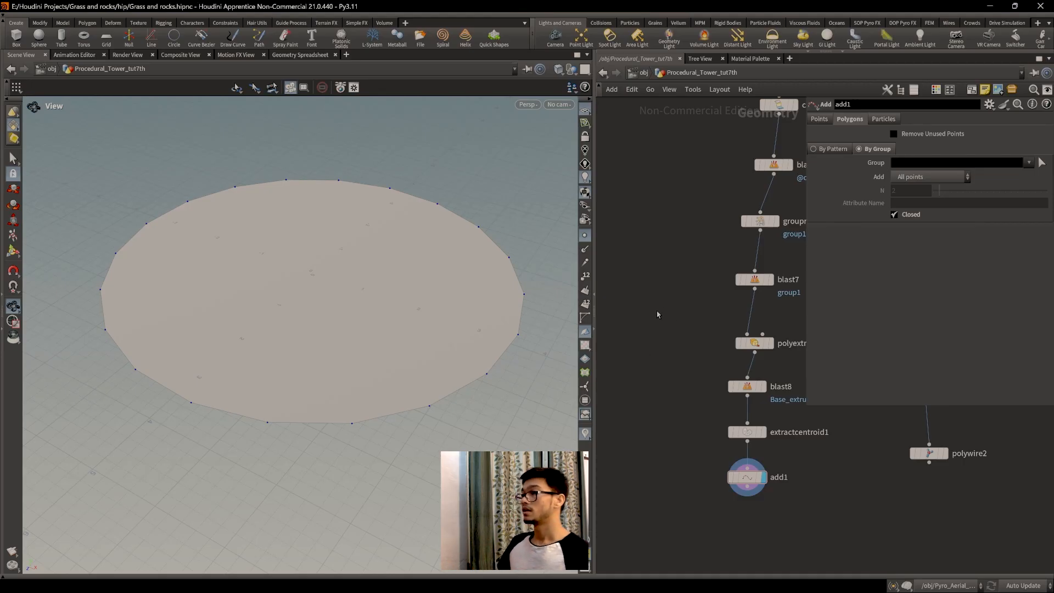
# Add a separate Line node beside the existing node chain and display and frame its line in the viewport.
pyautogui.moveTo(710, 295); pyautogui.dragTo(738, 359, button='middle')
pyautogui.press('Tab')
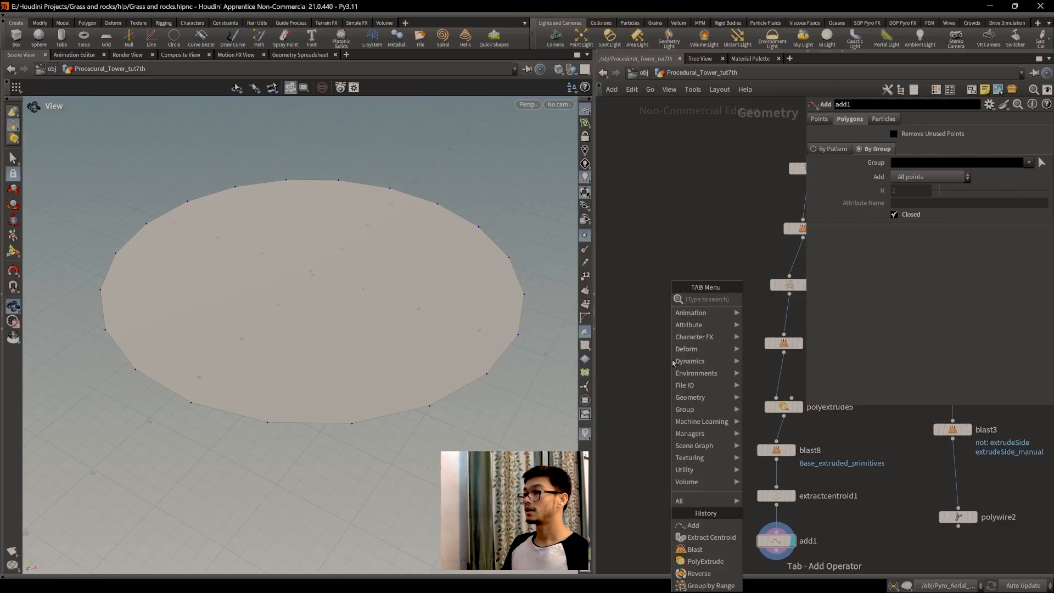
pyautogui.press('Return')
pyautogui.click(667, 337)
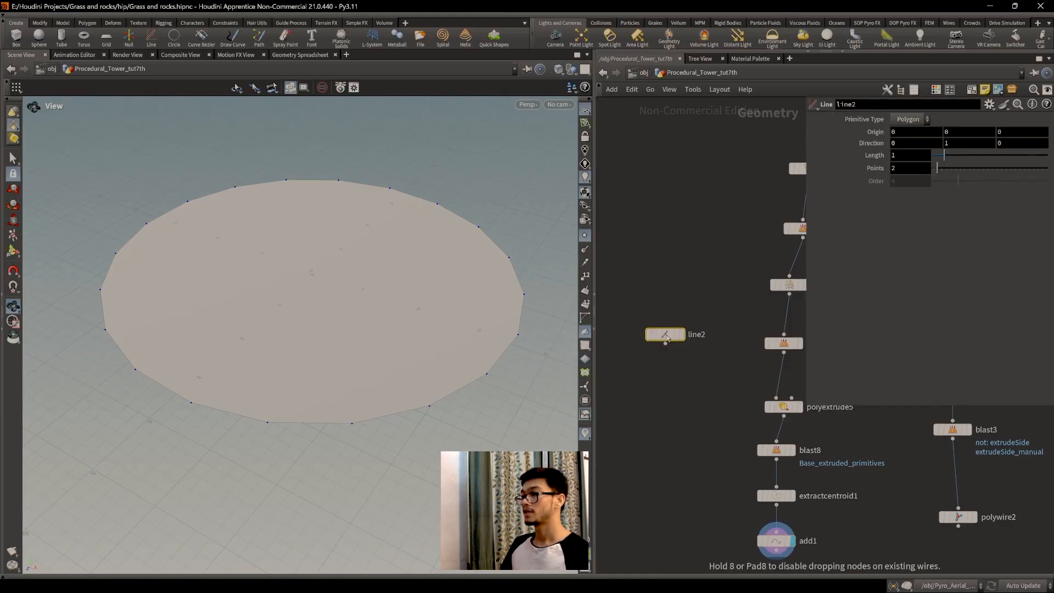
pyautogui.click(681, 334)
pyautogui.press('f')
pyautogui.moveTo(218, 244); pyautogui.dragTo(346, 323)
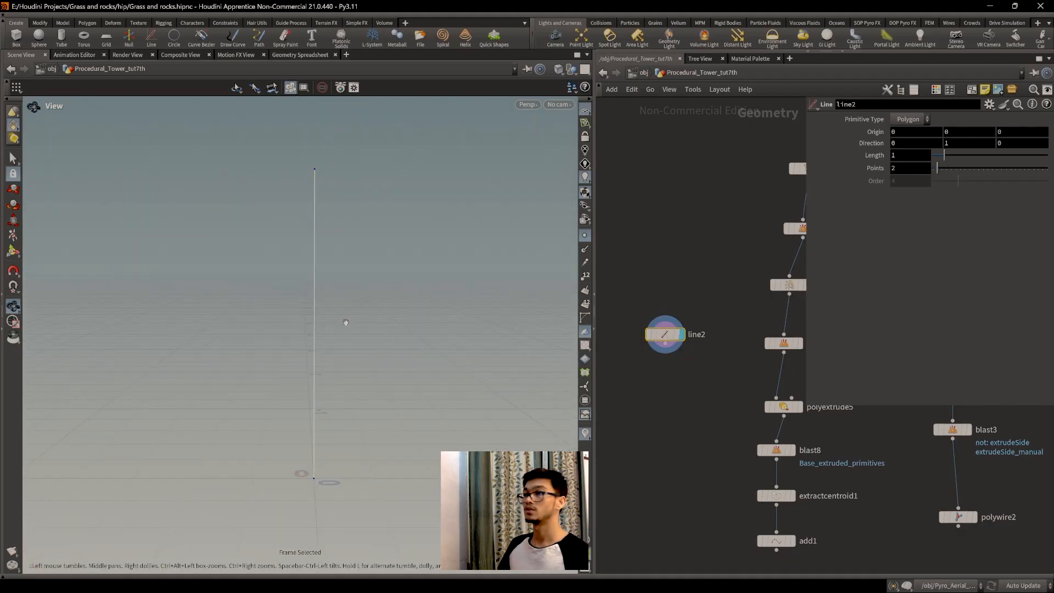
pyautogui.scroll(-1, 437, 334)
pyautogui.moveTo(437, 334); pyautogui.dragTo(386, 268, button='middle')
pyautogui.scroll(-1, 386, 269)
pyautogui.moveTo(386, 269); pyautogui.dragTo(388, 331)
pyautogui.moveTo(376, 319); pyautogui.dragTo(334, 361, button='middle')
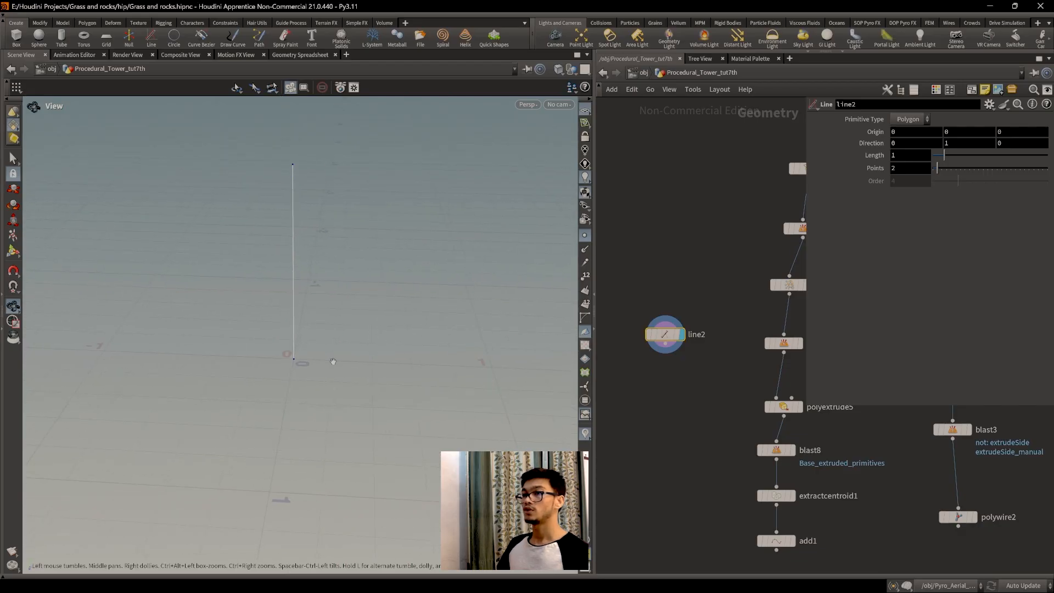
# Set the X origin of the new line to 0.5.
pyautogui.moveTo(903, 133); pyautogui.dragTo(941, 132, button='middle')
pyautogui.click(911, 135)
pyautogui.write('5')
pyautogui.press('Return')
pyautogui.moveTo(709, 272); pyautogui.dragTo(723, 209, button='middle')
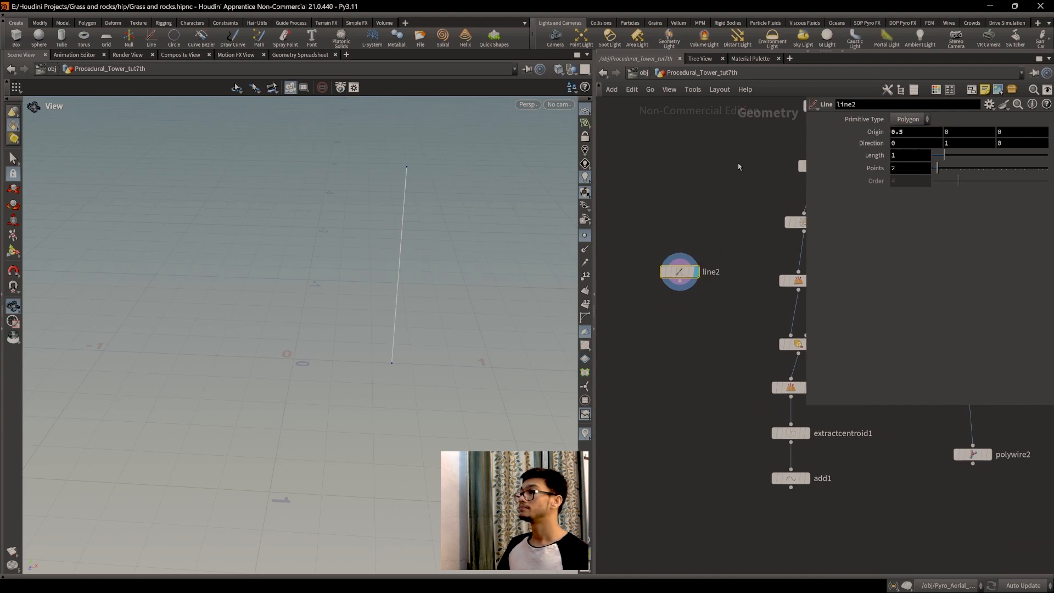
pyautogui.scroll(2, 738, 167)
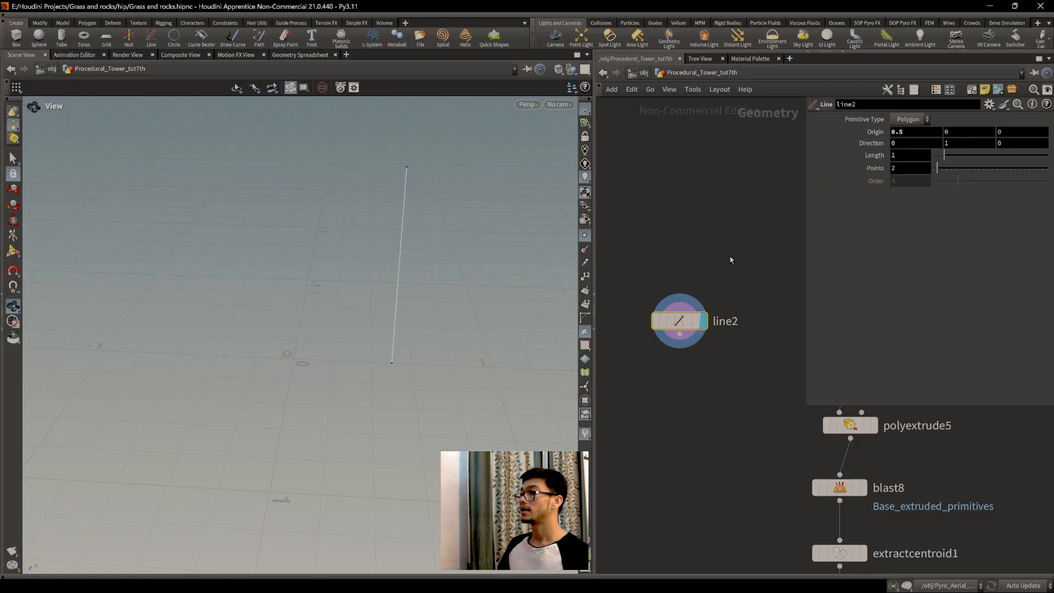
pyautogui.press('Tab')
pyautogui.write('transfr')
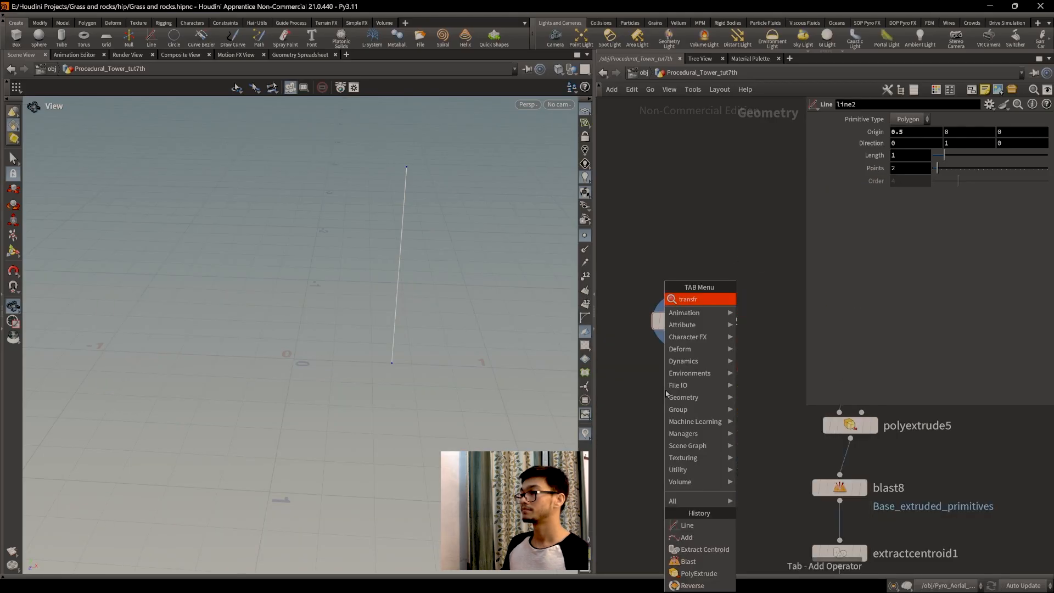
pyautogui.press('Return')
pyautogui.click(666, 394)
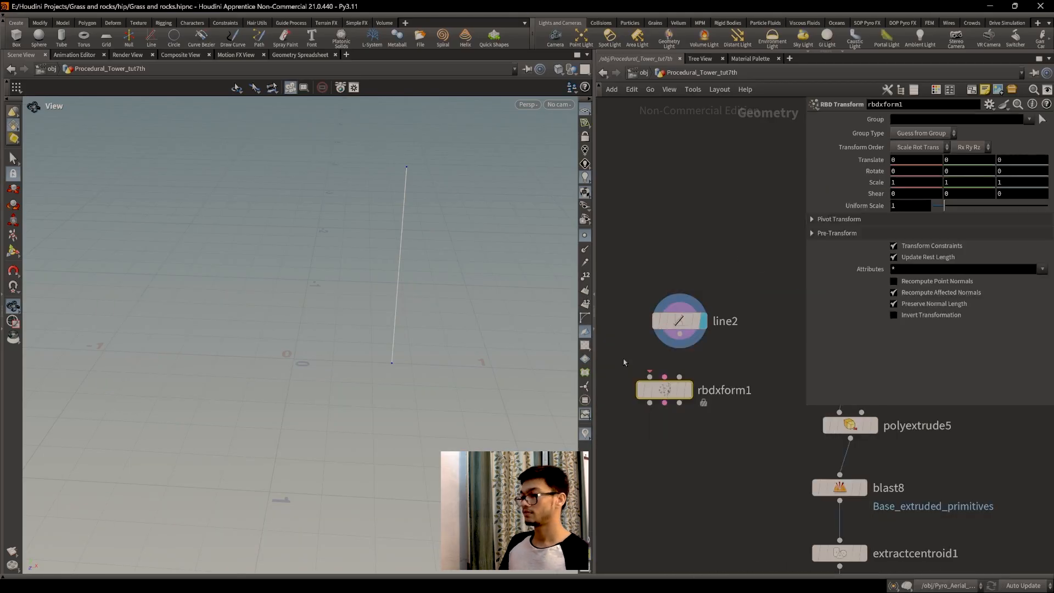
pyautogui.hotkey('ctrl', 'z')
# Add a Transform node below line2, connect the line's output to it, display it and widen the parameter area.
pyautogui.press('Tab')
pyautogui.write('ta')
pyautogui.press('BackSpace')
pyautogui.write('ransform')
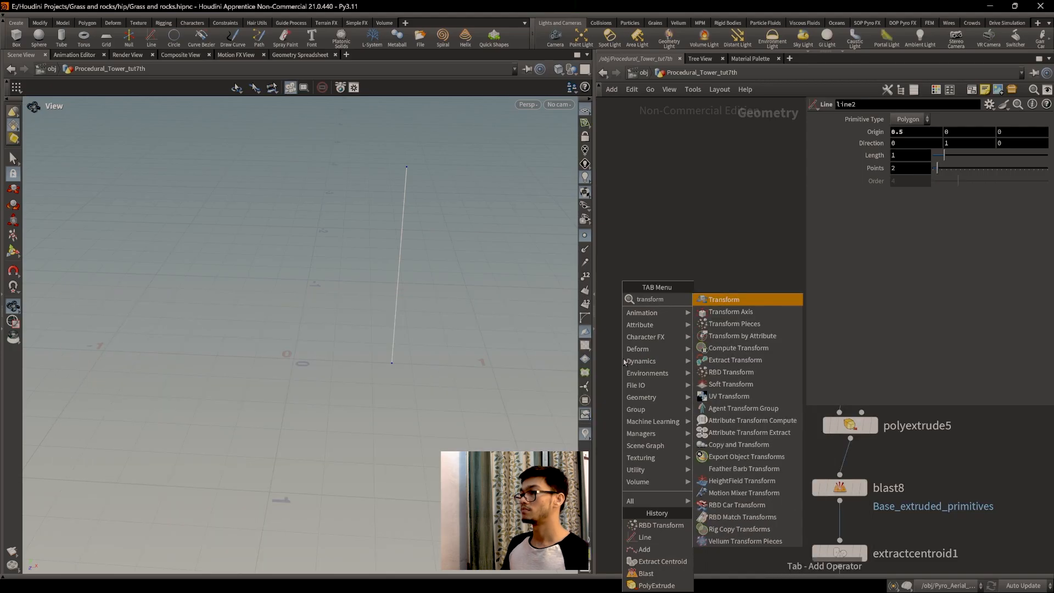
pyautogui.press('Return')
pyautogui.click(666, 393)
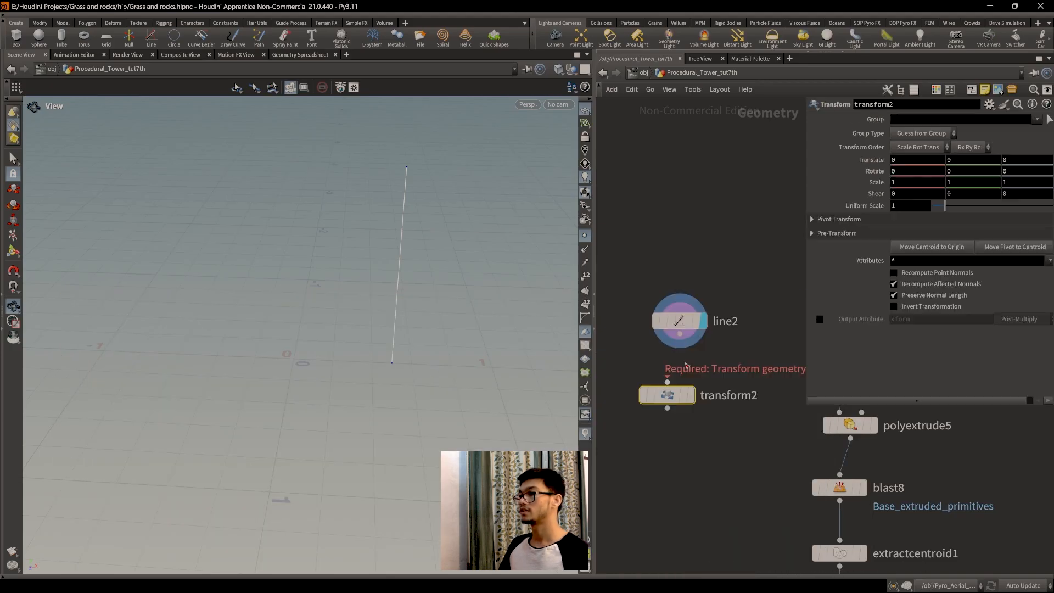
pyautogui.moveTo(681, 328); pyautogui.dragTo(667, 384)
pyautogui.moveTo(416, 351); pyautogui.dragTo(435, 328)
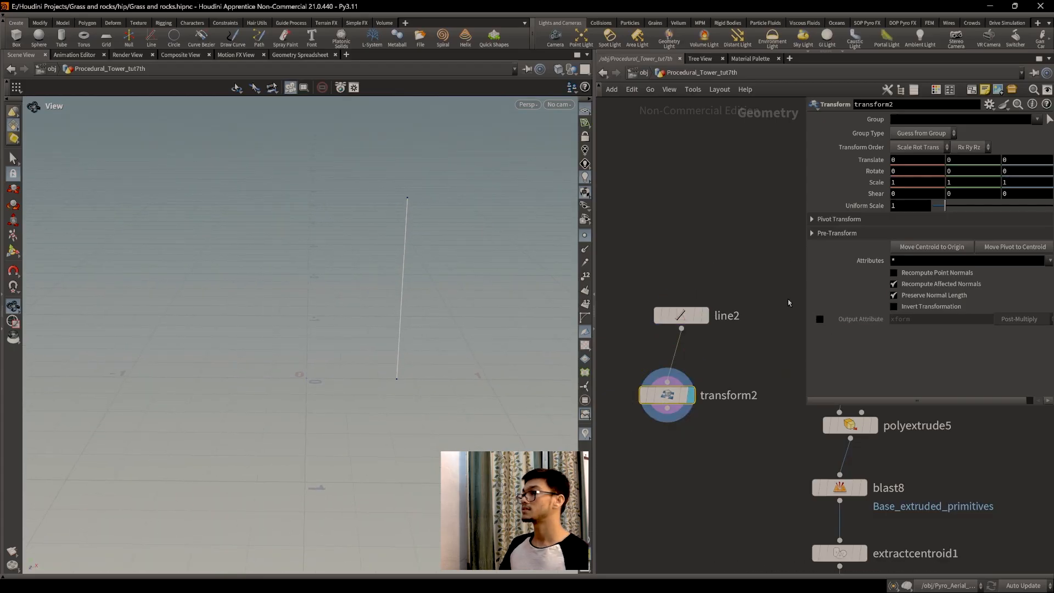
pyautogui.moveTo(805, 279); pyautogui.dragTo(764, 279)
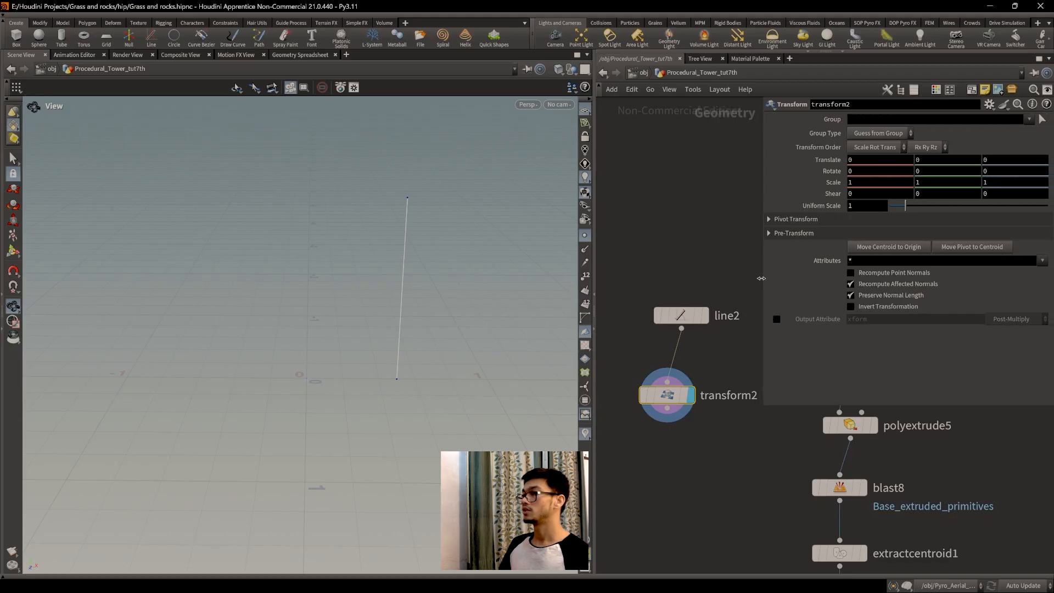
# Tilt the line with transform2 by setting its Z rotation to about -21.8 degrees.
pyautogui.moveTo(344, 297); pyautogui.dragTo(462, 250)
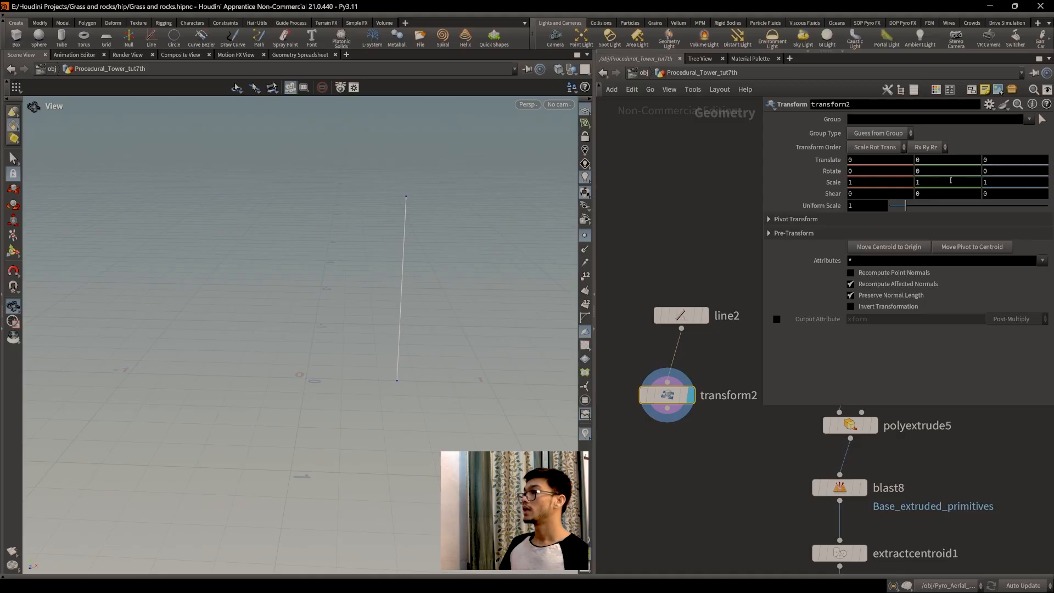
pyautogui.moveTo(1005, 172); pyautogui.dragTo(1042, 173, button='middle')
pyautogui.moveTo(357, 302); pyautogui.dragTo(299, 310)
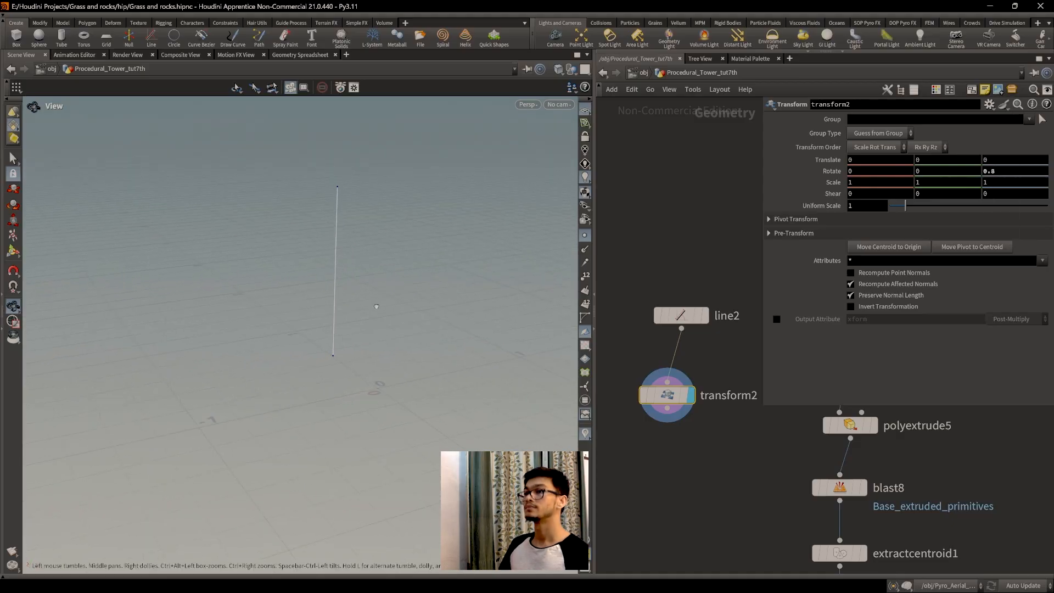
pyautogui.moveTo(998, 172); pyautogui.dragTo(984, 205, button='middle')
pyautogui.moveTo(366, 360); pyautogui.dragTo(364, 357)
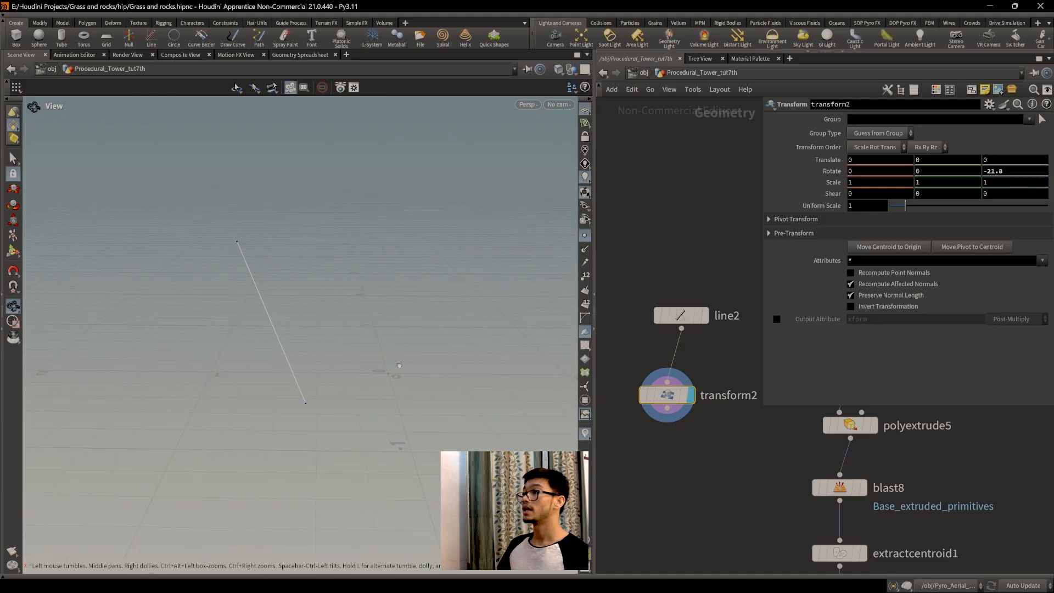
# Set transform2's Z rotation to 21 and its X pivot translation to 0.5 so the line leans inward from its base.
pyautogui.click(769, 219)
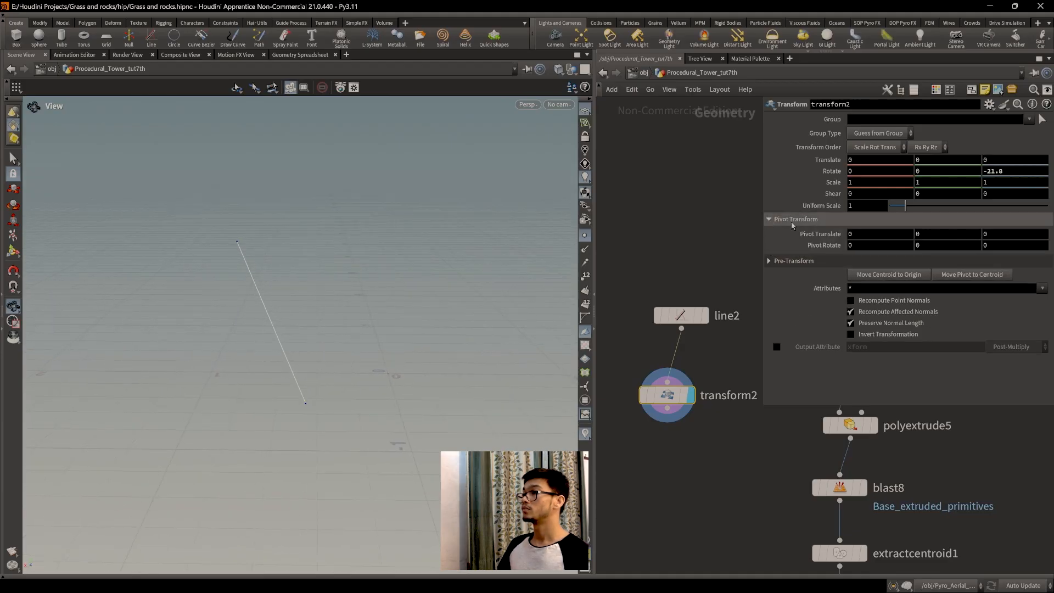
pyautogui.moveTo(932, 236)
pyautogui.mouseDown(button='middle')
pyautogui.moveTo(983, 237)
pyautogui.moveTo(932, 238)
pyautogui.mouseUp(button='middle')
pyautogui.moveTo(321, 378); pyautogui.dragTo(458, 418)
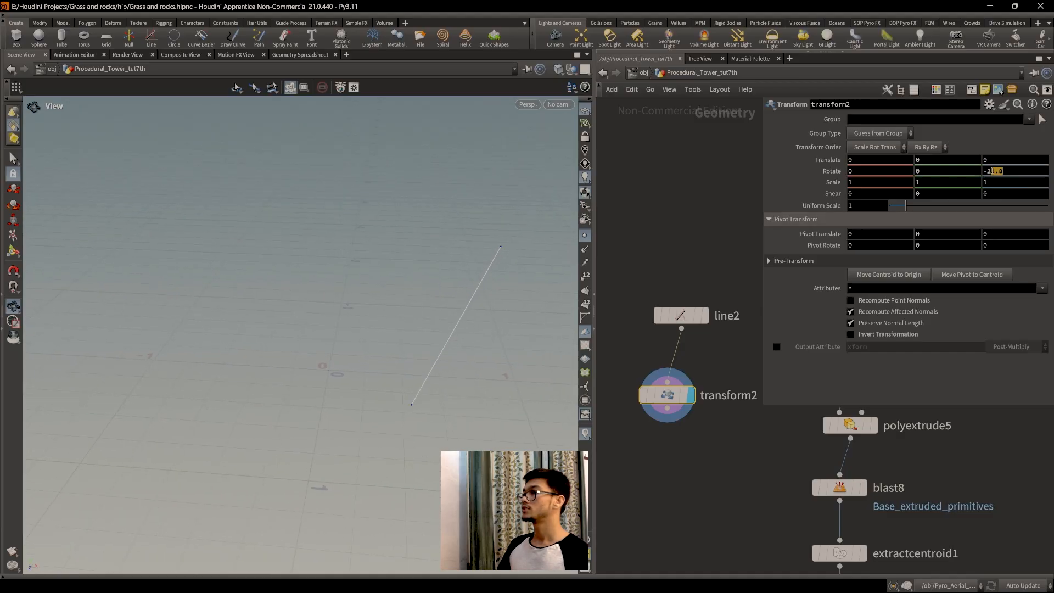
pyautogui.moveTo(994, 171); pyautogui.dragTo(942, 181, button='middle')
pyautogui.write('21')
pyautogui.press('Return')
pyautogui.moveTo(426, 258); pyautogui.dragTo(432, 254)
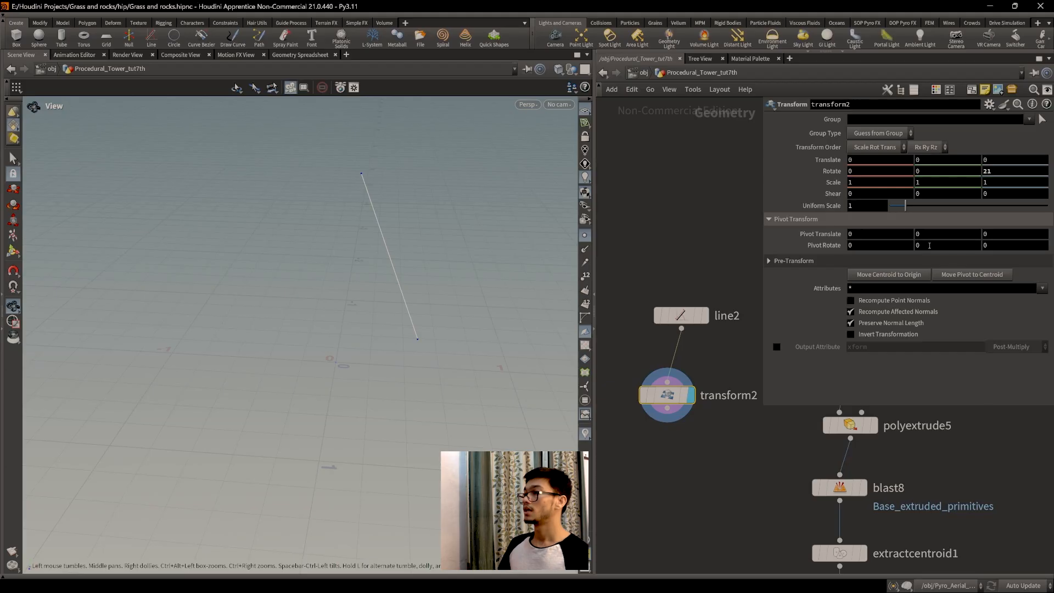
pyautogui.moveTo(892, 236); pyautogui.dragTo(928, 233, button='middle')
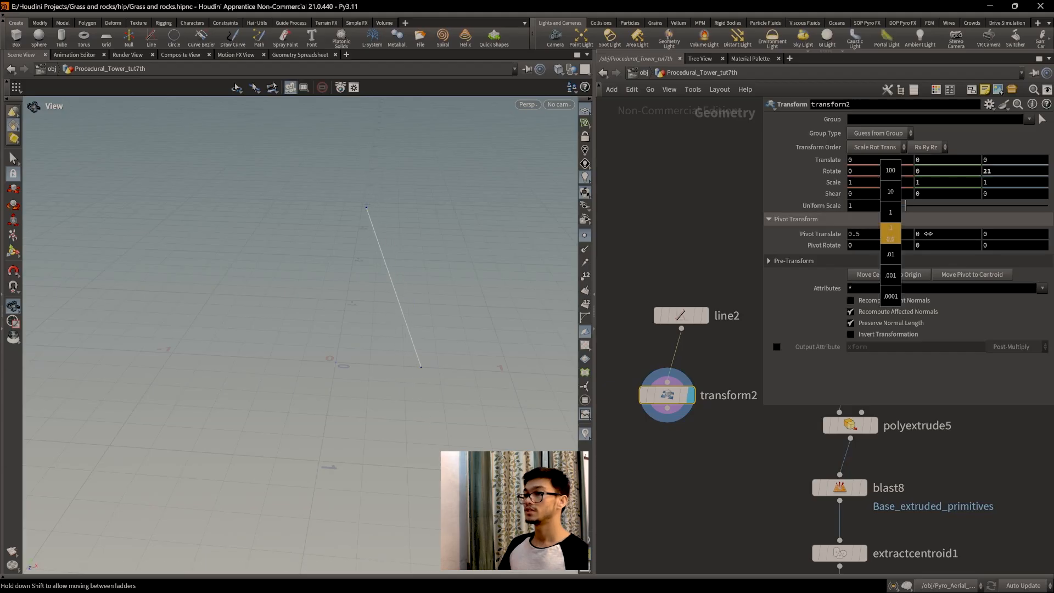
pyautogui.moveTo(501, 299); pyautogui.dragTo(360, 326)
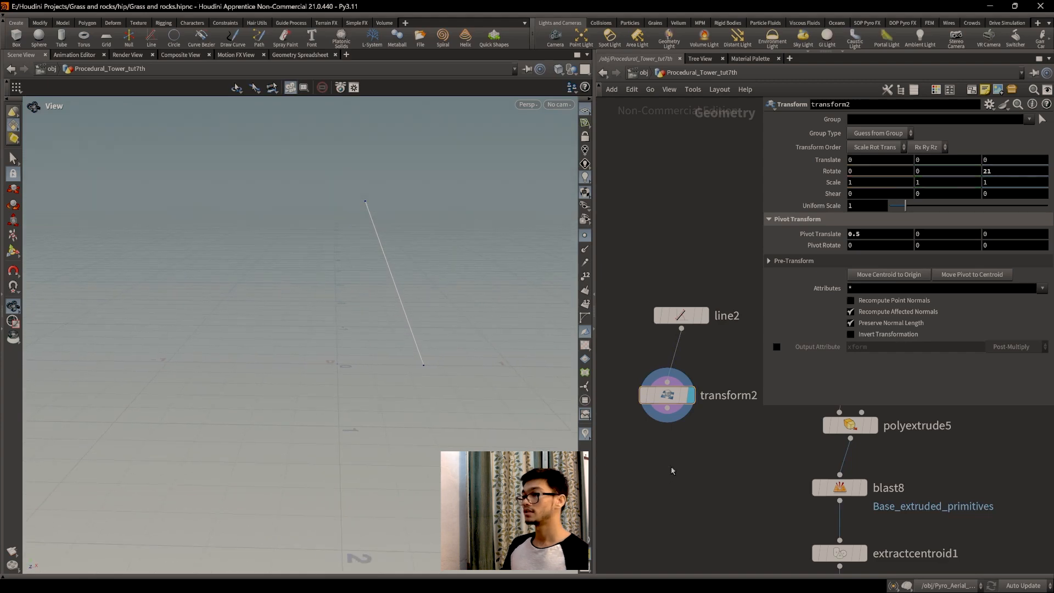
# Append a Mirror node after transform2 and display the mirrored pair of slanted lines.
pyautogui.press('Tab')
pyautogui.write('mirro')
pyautogui.press('Return')
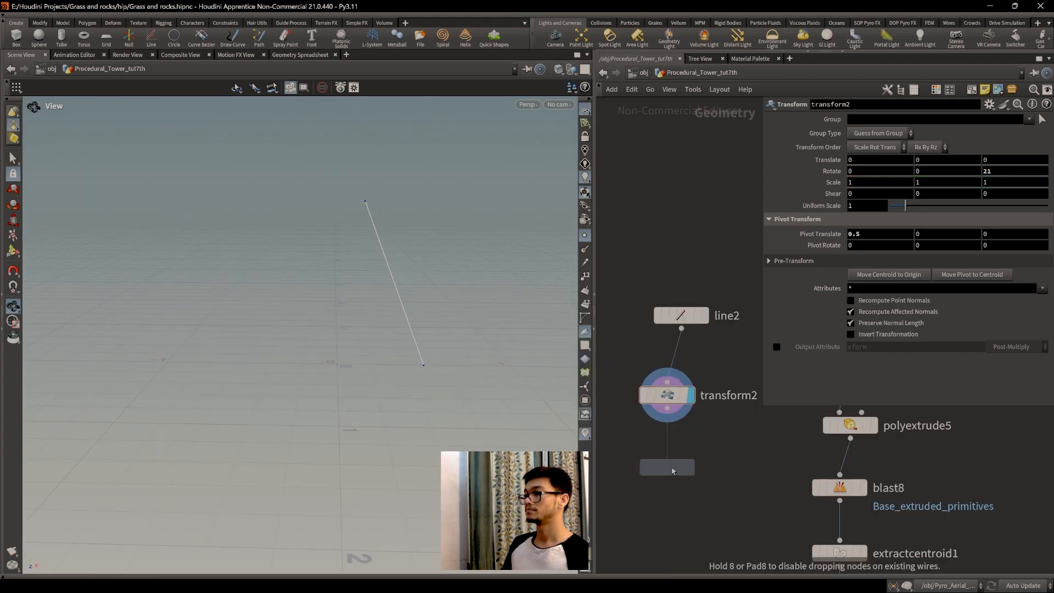
pyautogui.click(673, 471)
pyautogui.click(681, 472)
pyautogui.moveTo(376, 335); pyautogui.dragTo(327, 404)
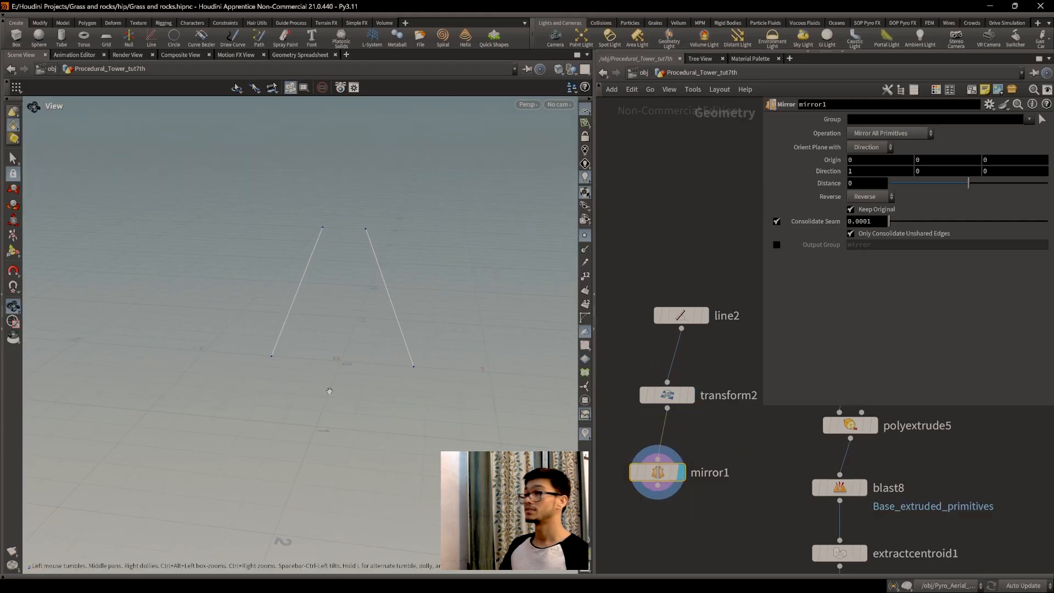
# Bring the two mirrored lines together by reducing line2's X origin to 0.36.
pyautogui.moveTo(697, 264); pyautogui.dragTo(698, 236, button='middle')
pyautogui.click(681, 287)
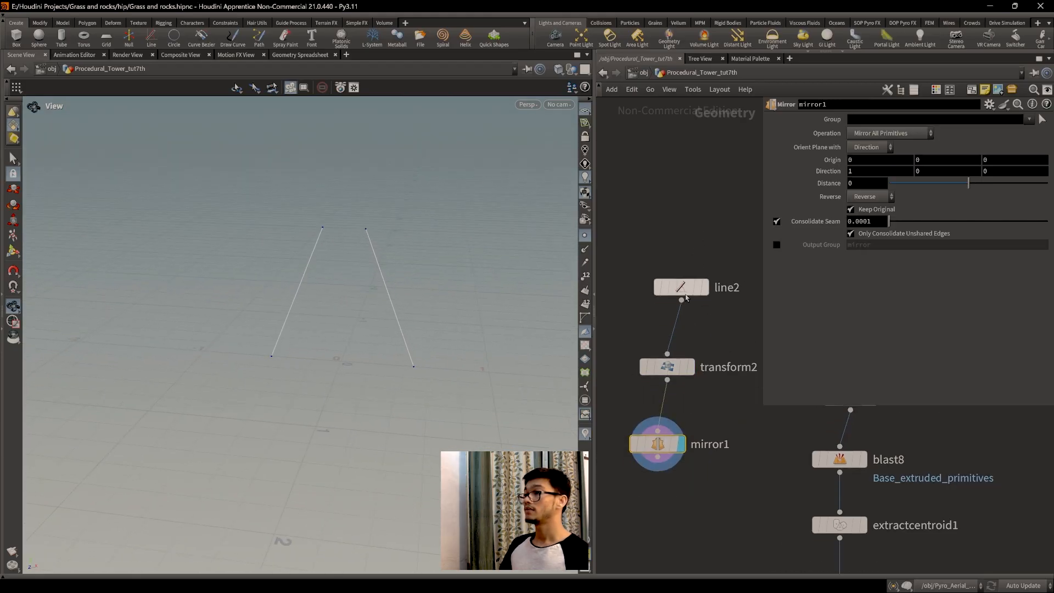
pyautogui.moveTo(867, 132); pyautogui.dragTo(652, 255, button='middle')
# Fine-tune transform2's X pivot translation so the upper ends of the mirrored lines meet.
pyautogui.click(667, 367)
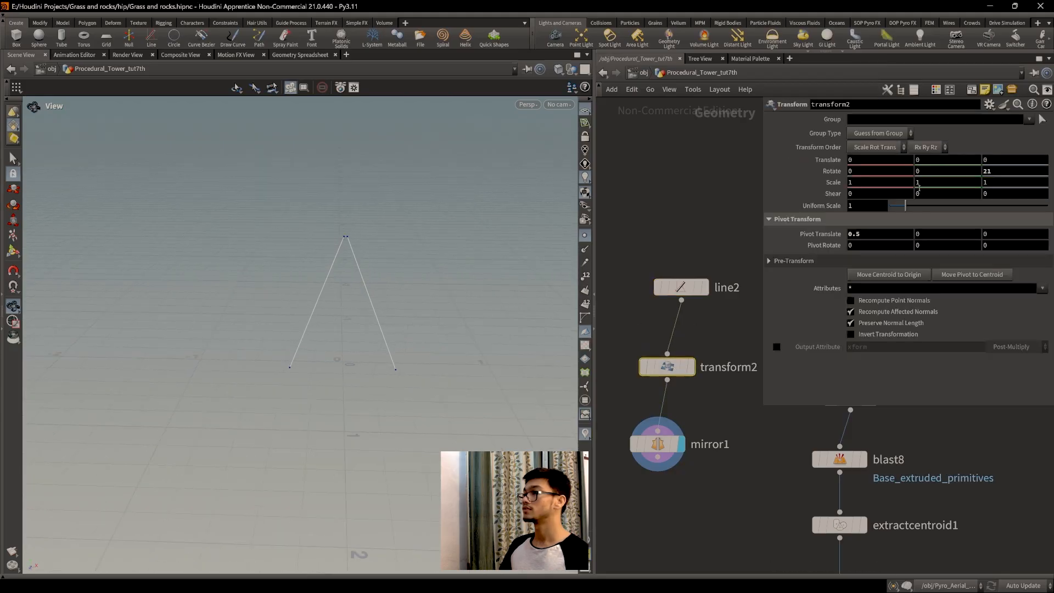
pyautogui.moveTo(861, 234); pyautogui.dragTo(839, 254, button='middle')
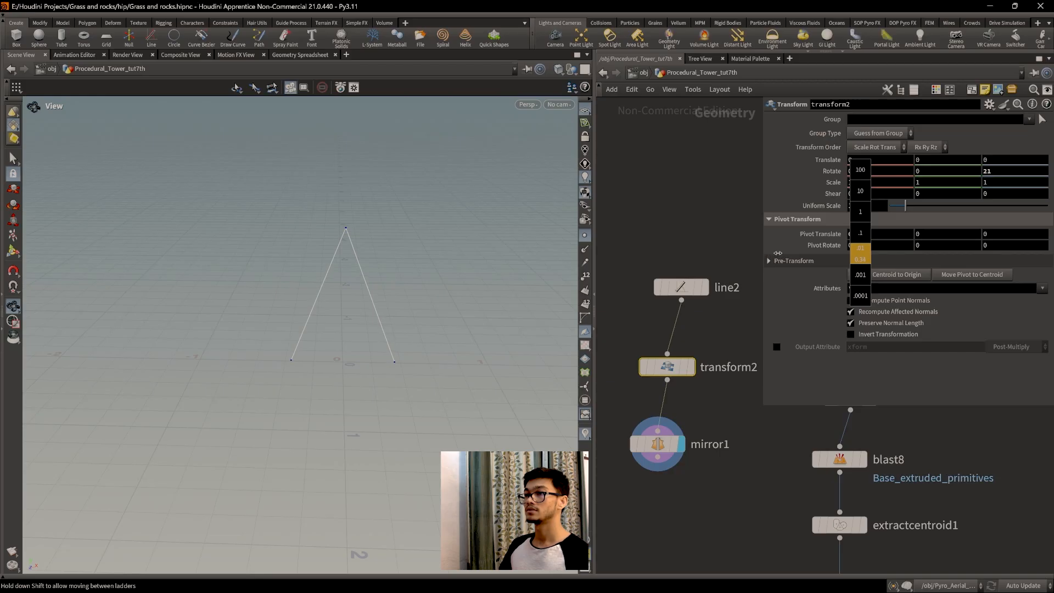
pyautogui.moveTo(780, 252); pyautogui.dragTo(779, 252, button='middle')
# Set line2's X origin to 0.38, leaving a small gap between the upper ends of the mirrored lines.
pyautogui.click(681, 286)
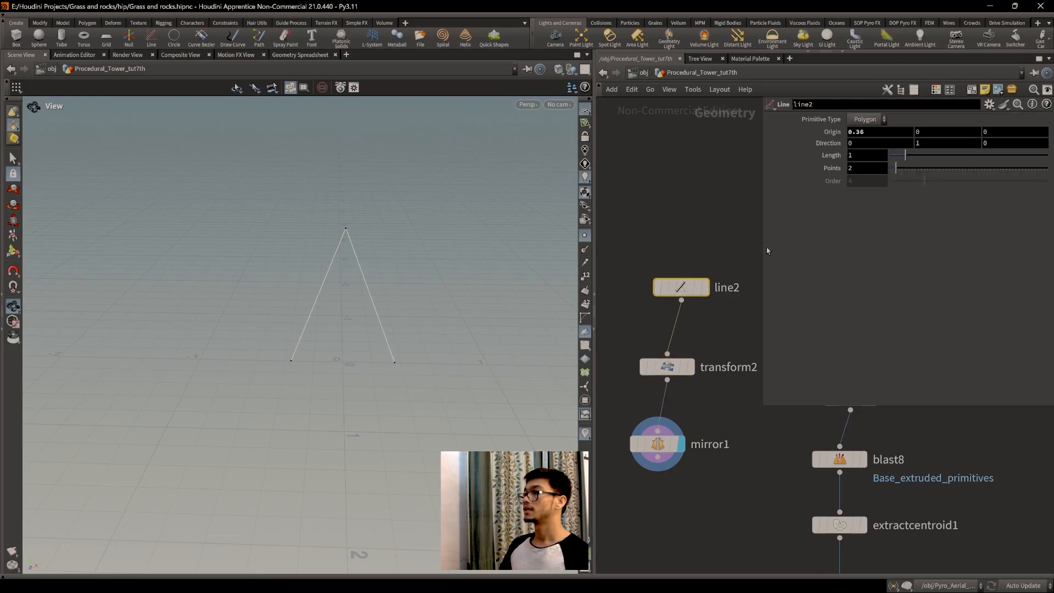
pyautogui.moveTo(855, 132); pyautogui.dragTo(897, 159, button='middle')
pyautogui.moveTo(330, 396); pyautogui.dragTo(420, 371)
pyautogui.moveTo(734, 390); pyautogui.dragTo(740, 364, button='middle')
pyautogui.moveTo(417, 313); pyautogui.dragTo(359, 297)
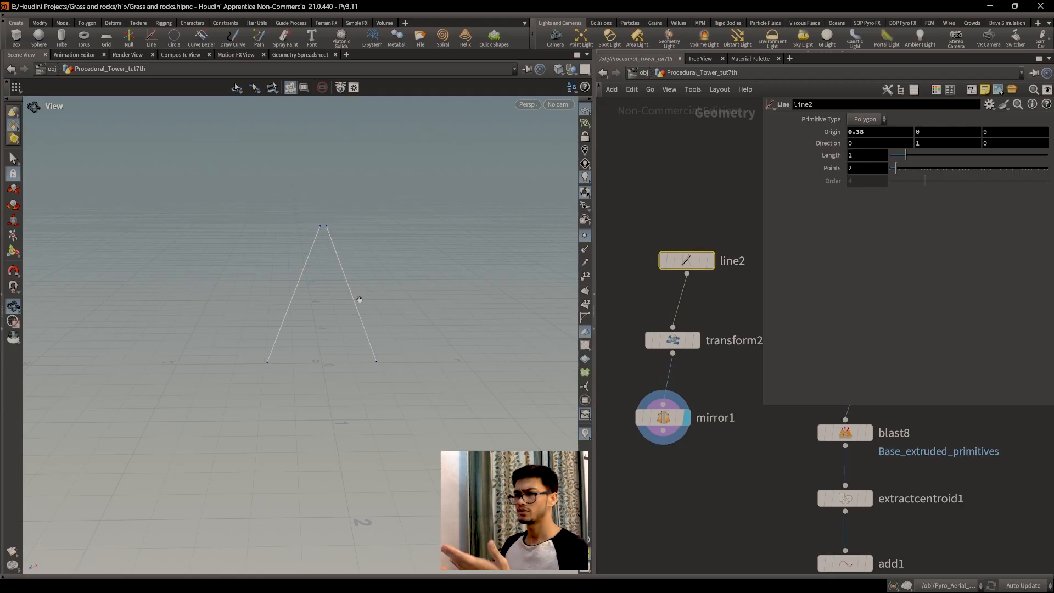
pyautogui.scroll(-3, 671, 447)
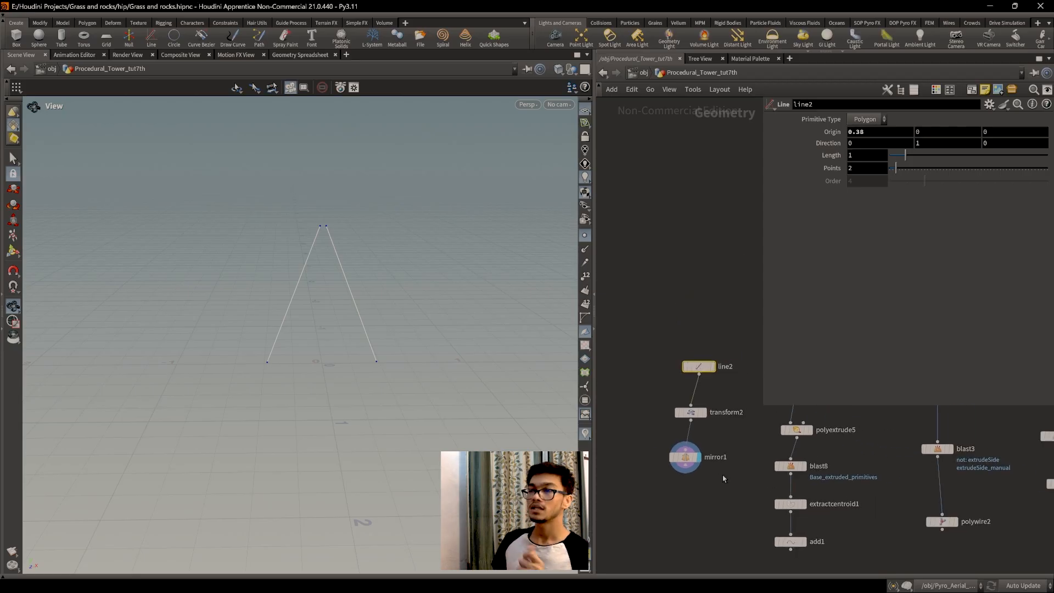
pyautogui.moveTo(724, 479); pyautogui.dragTo(699, 437, button='middle')
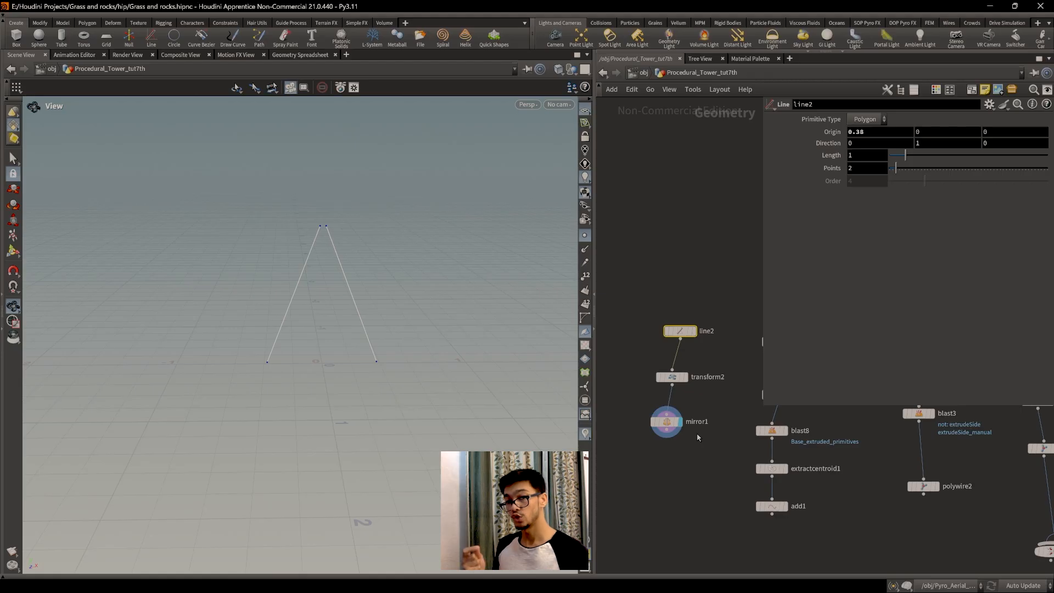
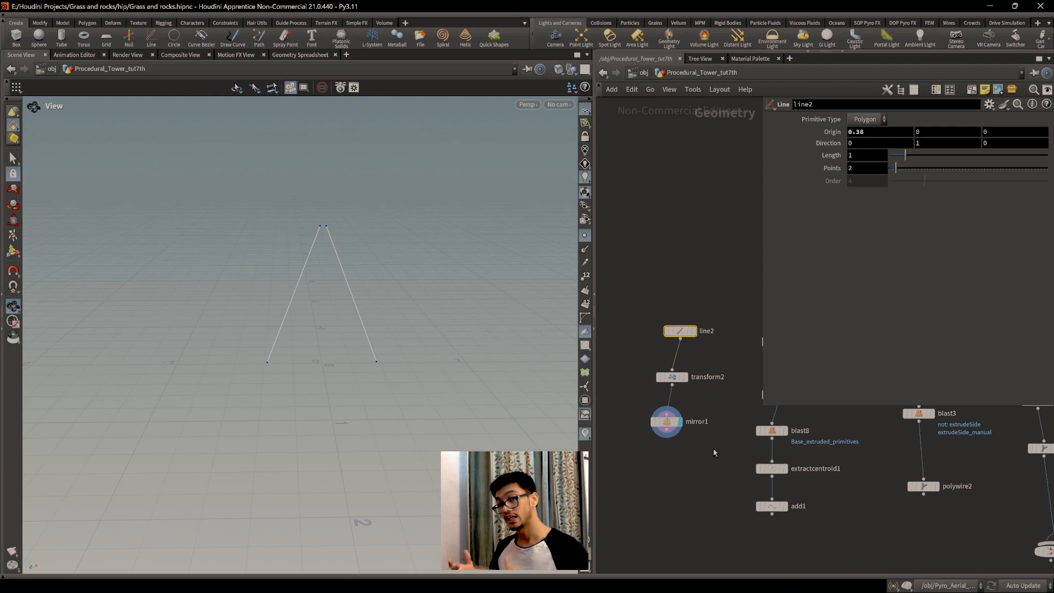
# Append a Sweep node after mirror1 and display the two mirrored lines as tubes.
pyautogui.moveTo(685, 466); pyautogui.dragTo(710, 386, button='middle')
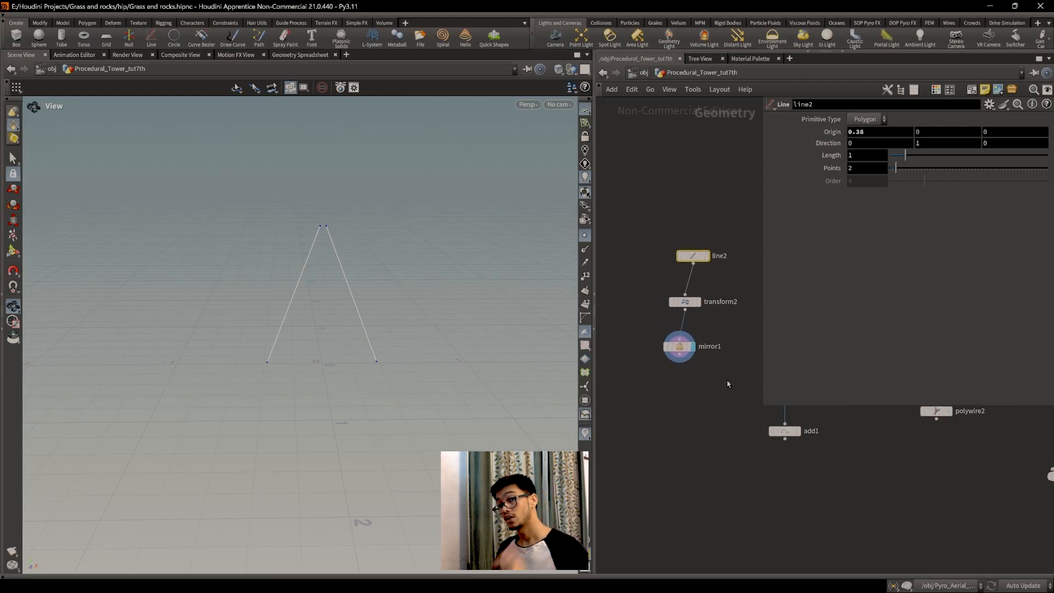
pyautogui.scroll(4, 728, 383)
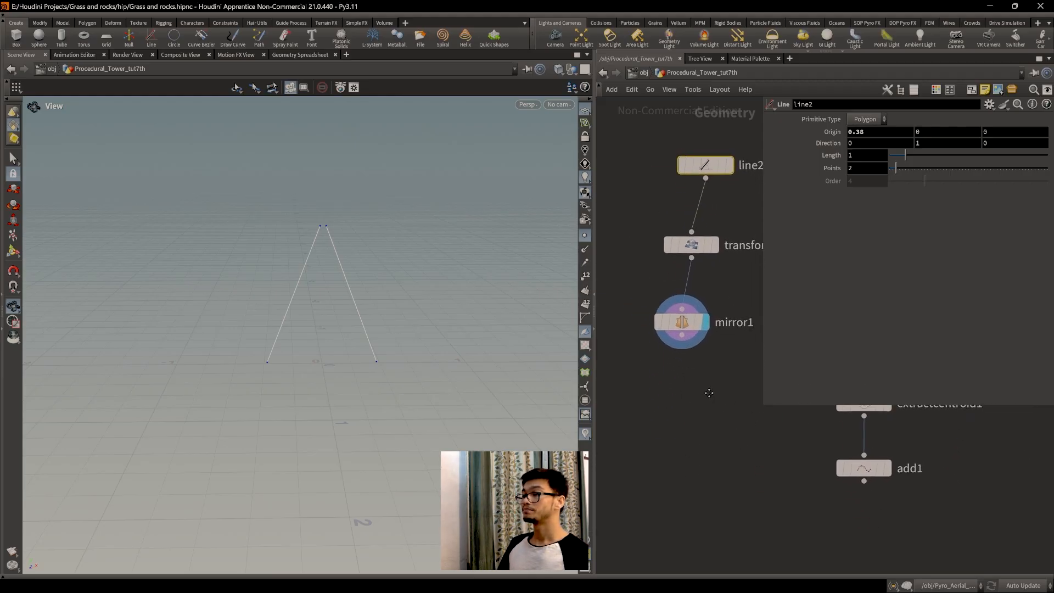
pyautogui.press('Tab')
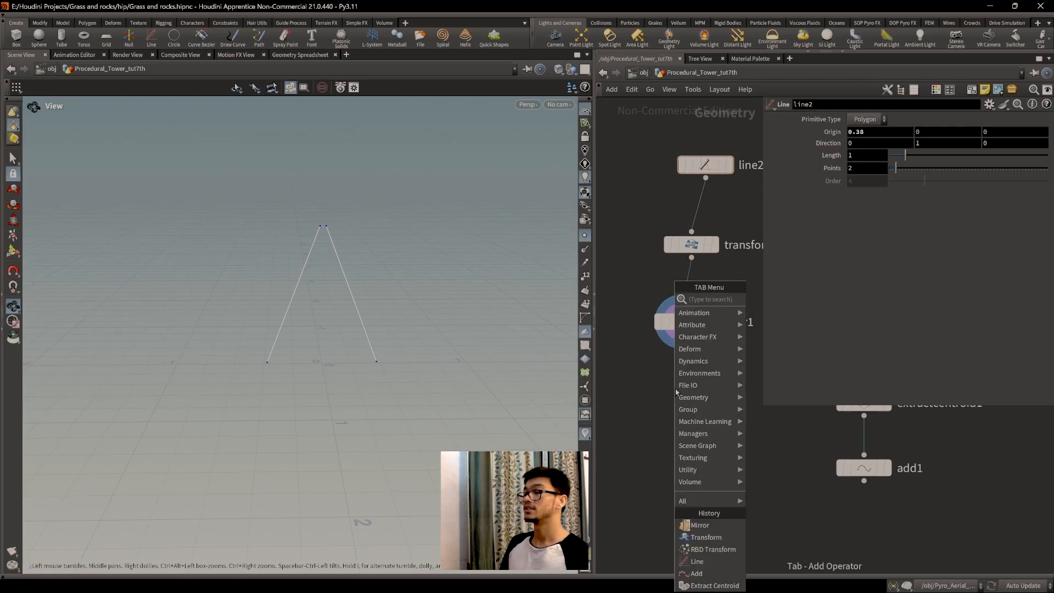
pyautogui.write('sweep')
pyautogui.press('Return')
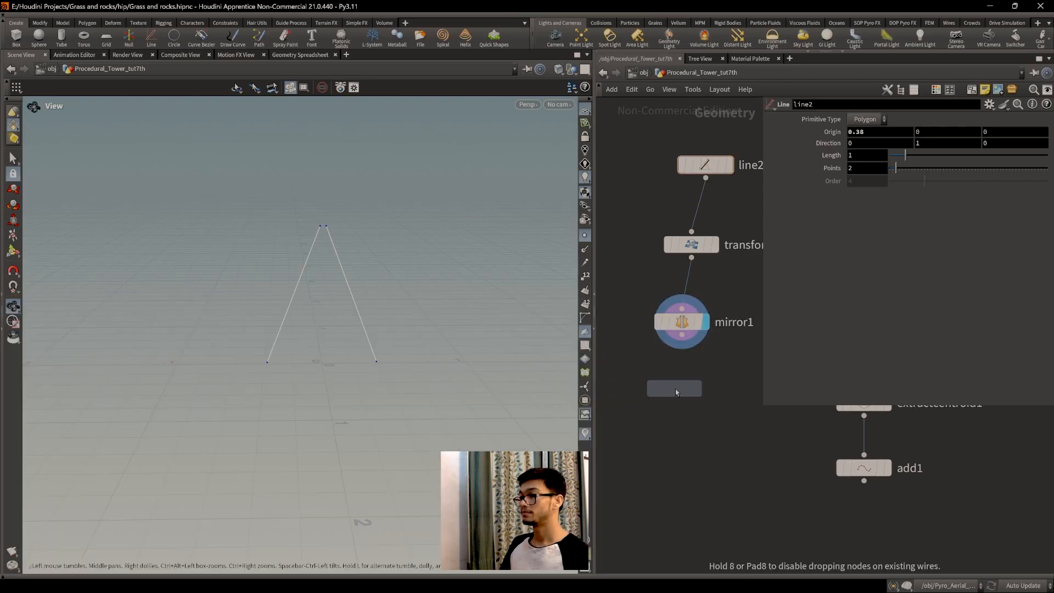
pyautogui.click(683, 415)
pyautogui.moveTo(682, 335); pyautogui.dragTo(671, 401)
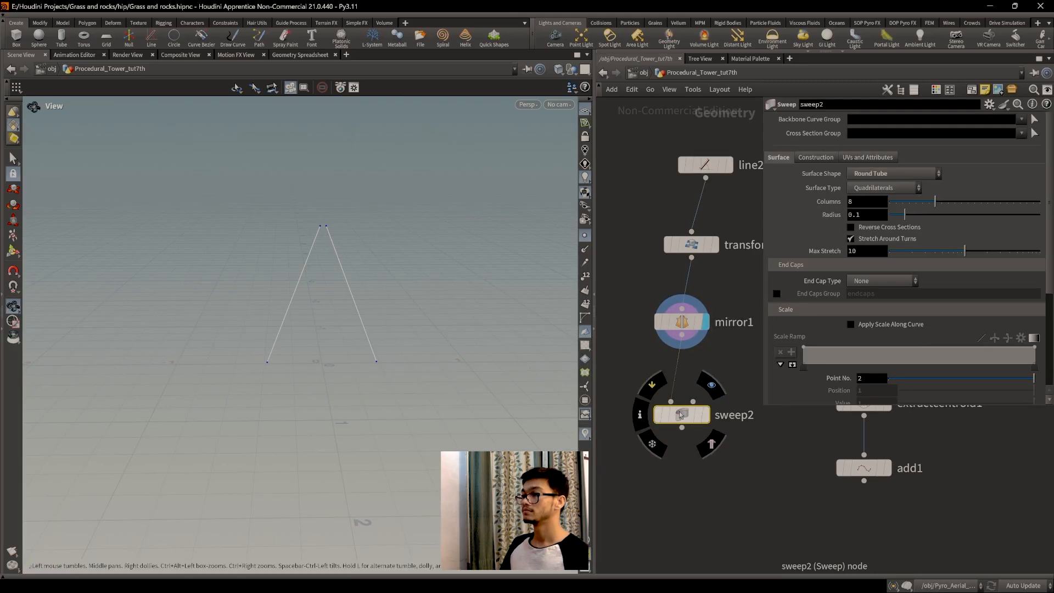
pyautogui.click(709, 388)
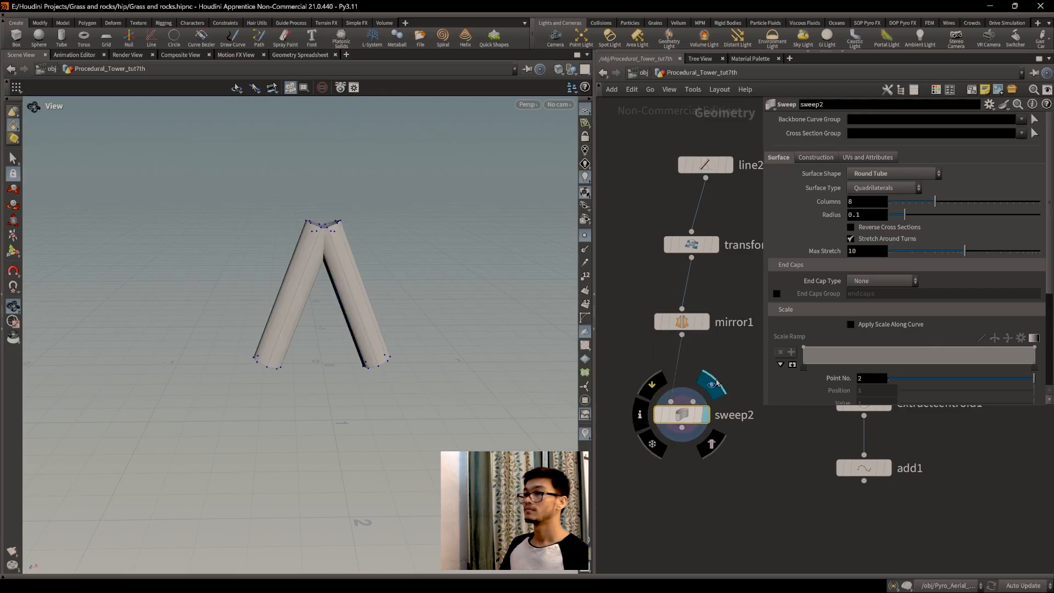
# Set the surface shape of sweep2 to Square Tube, keeping its surface type as Quadrilaterals.
pyautogui.scroll(1, 445, 327)
pyautogui.click(911, 187)
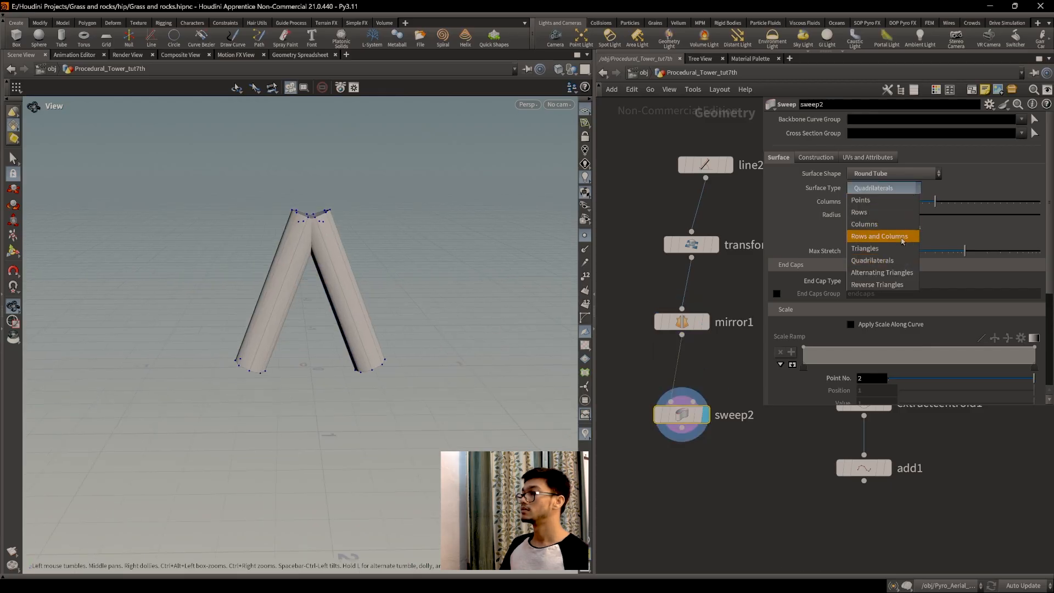
pyautogui.click(911, 187)
pyautogui.click(895, 173)
pyautogui.click(879, 198)
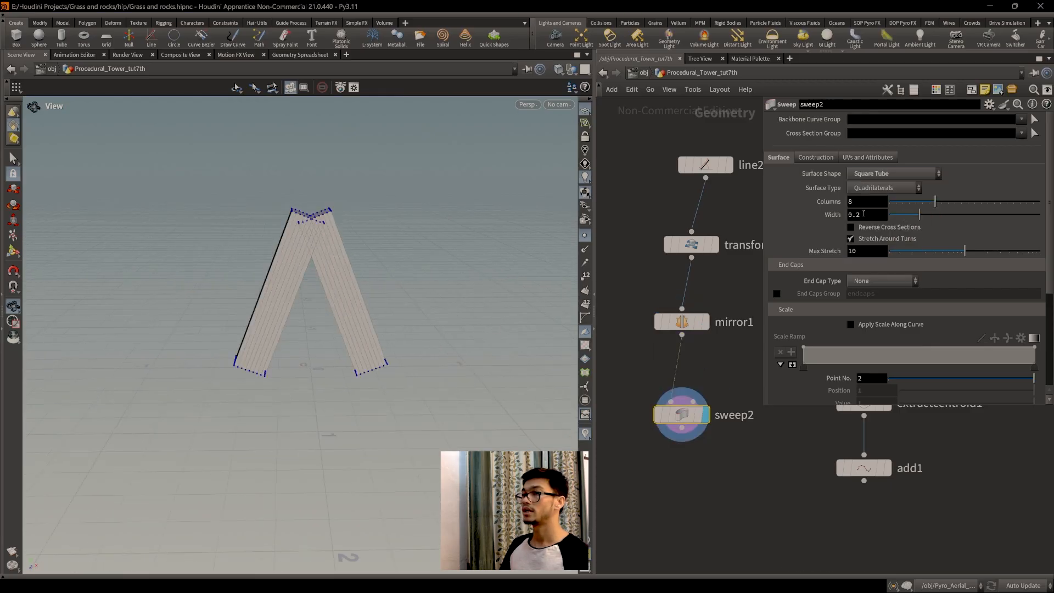
# Reduce sweep2 to 1 column and set its width to 0.16.
pyautogui.moveTo(395, 300); pyautogui.dragTo(393, 318, button='middle')
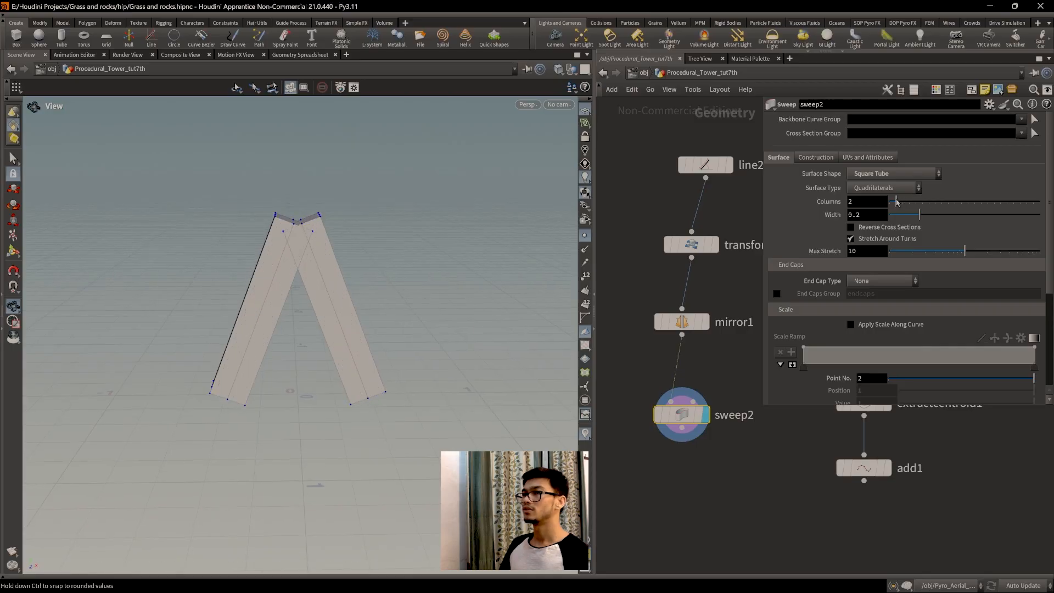
pyautogui.moveTo(863, 215); pyautogui.dragTo(781, 243, button='middle')
pyautogui.moveTo(417, 286); pyautogui.dragTo(354, 329)
pyautogui.scroll(1, 397, 304)
pyautogui.moveTo(864, 216); pyautogui.dragTo(933, 246, button='middle')
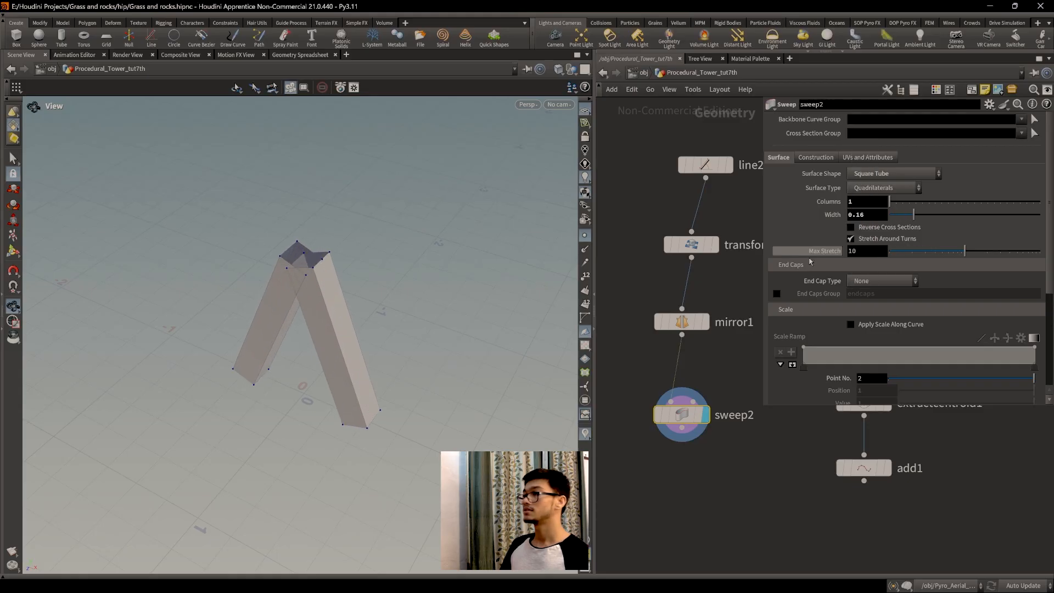
# Cap the open ends of the square tubes with the Single Polygon end cap type.
pyautogui.click(873, 281)
pyautogui.click(874, 294)
pyautogui.moveTo(363, 258); pyautogui.dragTo(422, 340)
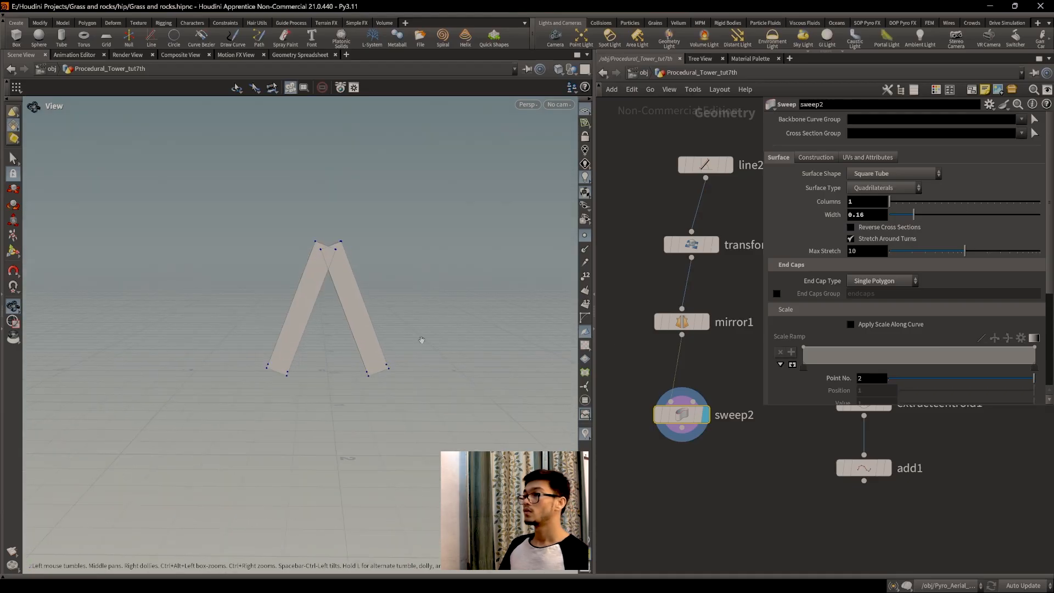
# Open a gap between the beams' upper ends by adjusting line2's X origin and setting transform2's X pivot translation to 0.35.
pyautogui.click(705, 165)
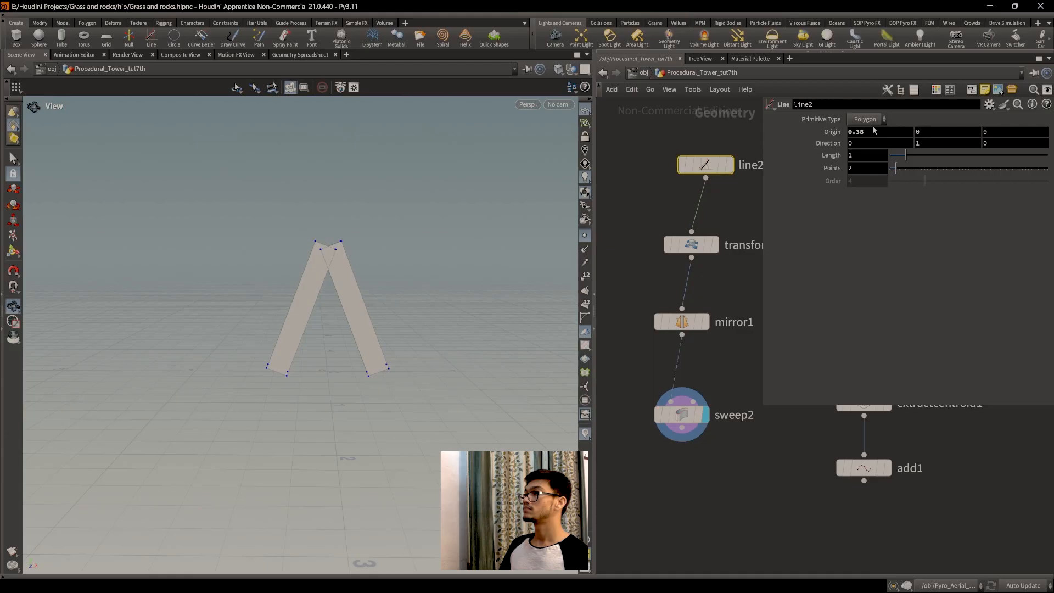
pyautogui.moveTo(869, 131); pyautogui.dragTo(930, 157, button='middle')
pyautogui.click(692, 245)
pyautogui.moveTo(850, 234); pyautogui.dragTo(860, 237, button='middle')
pyautogui.moveTo(443, 293); pyautogui.dragTo(429, 308)
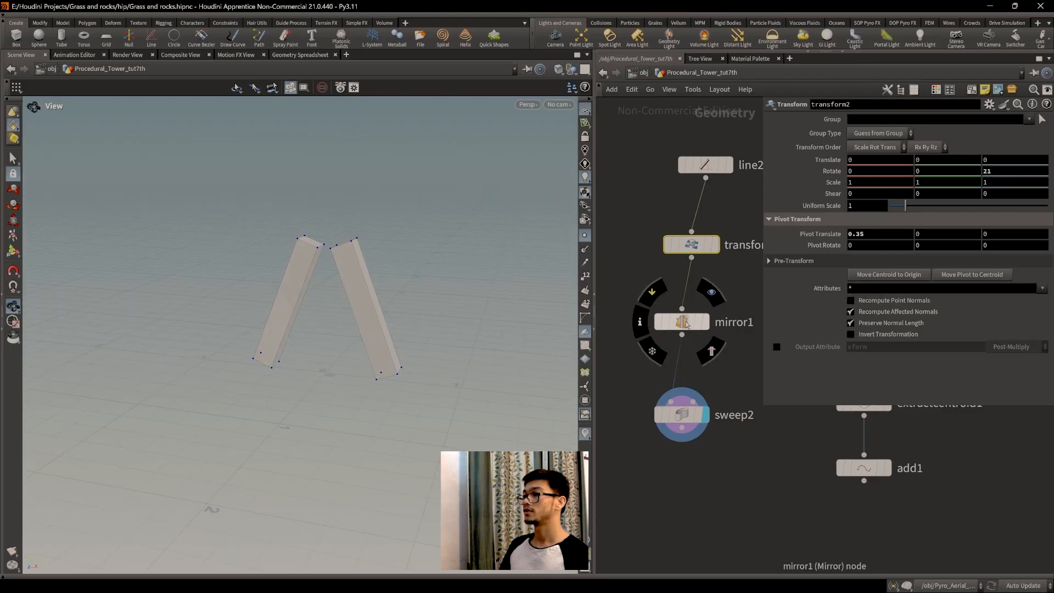
# Enable Apply Scale Along Curve on sweep2 and try reshaping its scale ramp, deleting the extra middle point.
pyautogui.click(682, 427)
pyautogui.press('Escape')
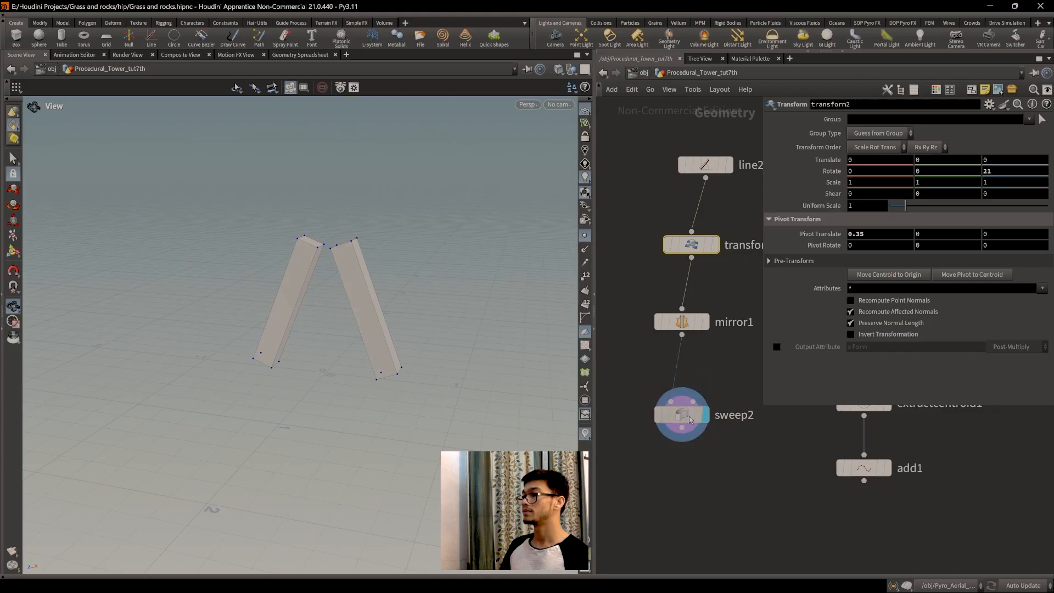
pyautogui.click(690, 420)
pyautogui.scroll(-5, 870, 319)
pyautogui.click(850, 260)
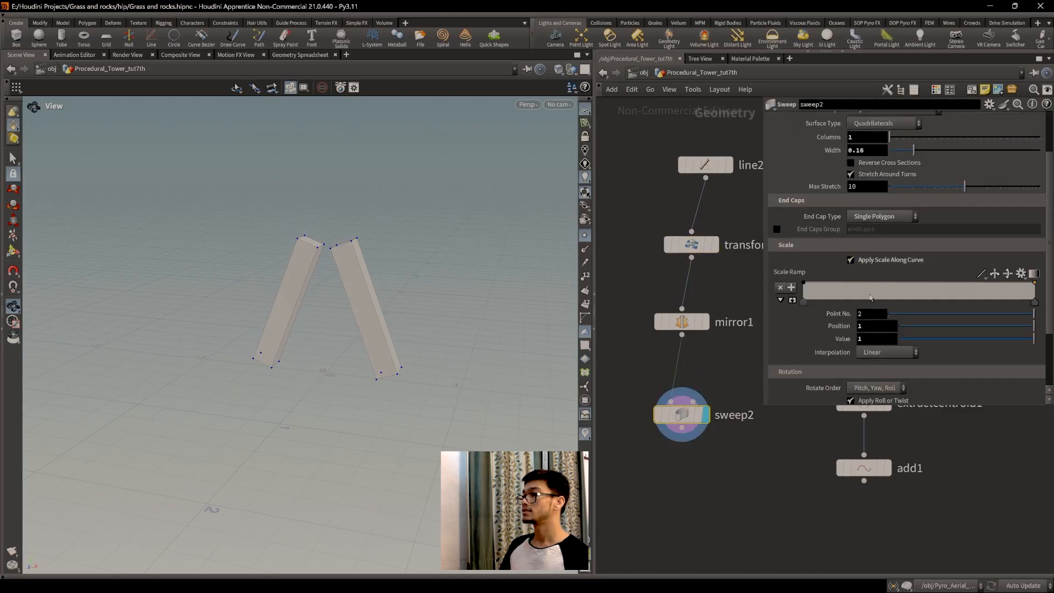
pyautogui.moveTo(1034, 288)
pyautogui.mouseDown()
pyautogui.moveTo(1031, 296)
pyautogui.moveTo(1029, 283)
pyautogui.mouseUp()
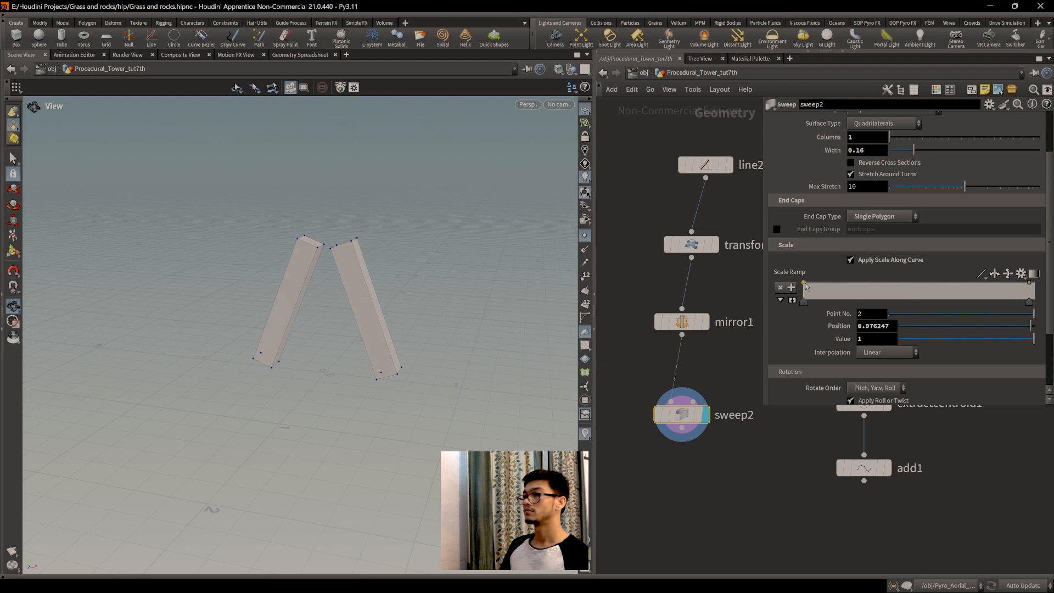
pyautogui.moveTo(804, 286); pyautogui.dragTo(805, 282)
pyautogui.moveTo(904, 287); pyautogui.dragTo(907, 284)
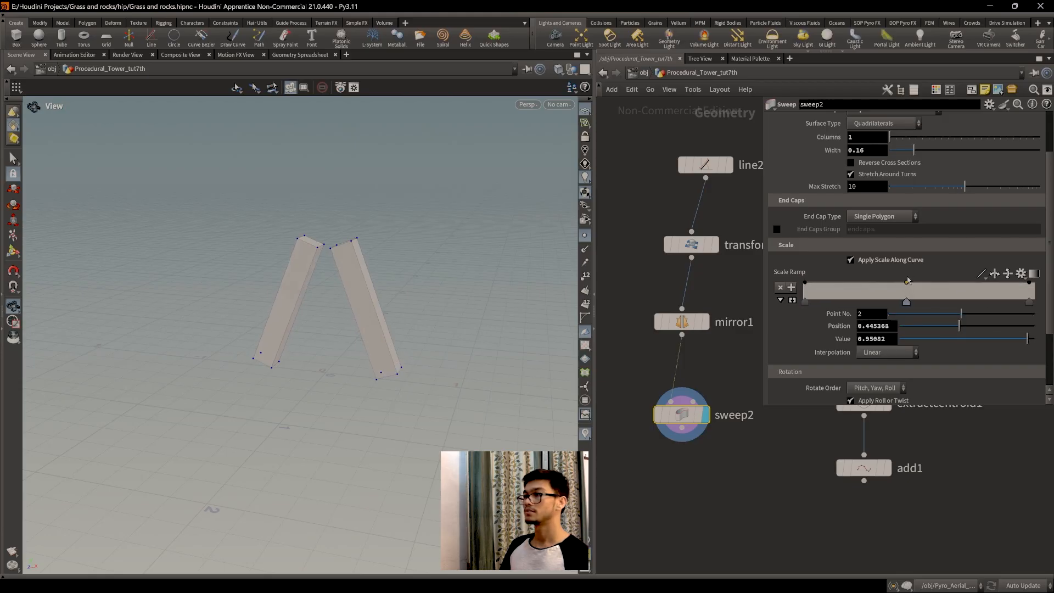
pyautogui.press('Delete')
# Compare the bare lines of mirror1 with the swept beams of sweep2 from several angles.
pyautogui.moveTo(248, 306); pyautogui.dragTo(472, 357)
pyautogui.scroll(1, 328, 289)
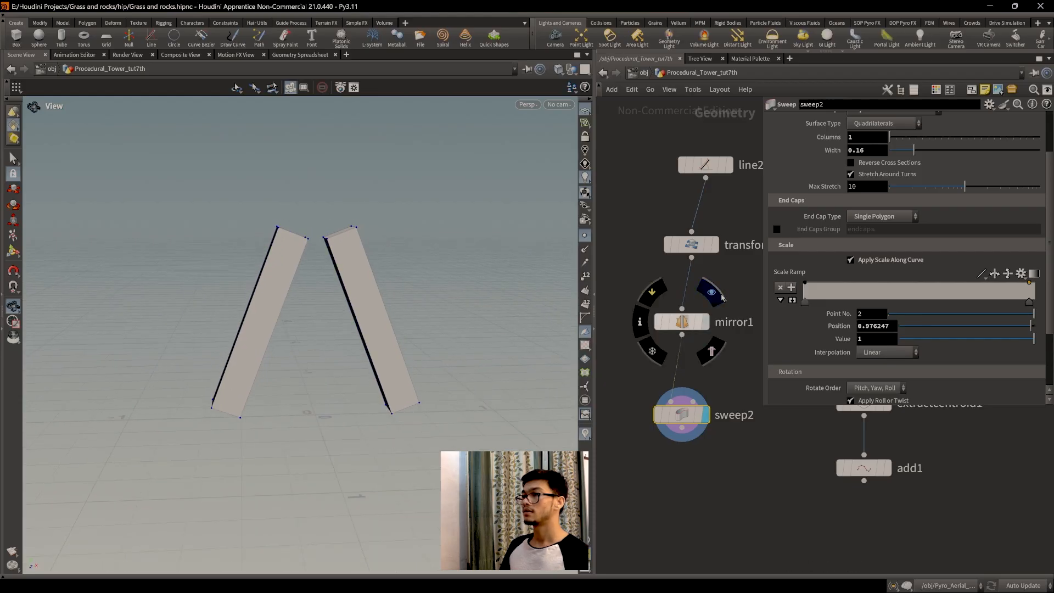
pyautogui.click(703, 321)
pyautogui.moveTo(431, 321); pyautogui.dragTo(395, 318)
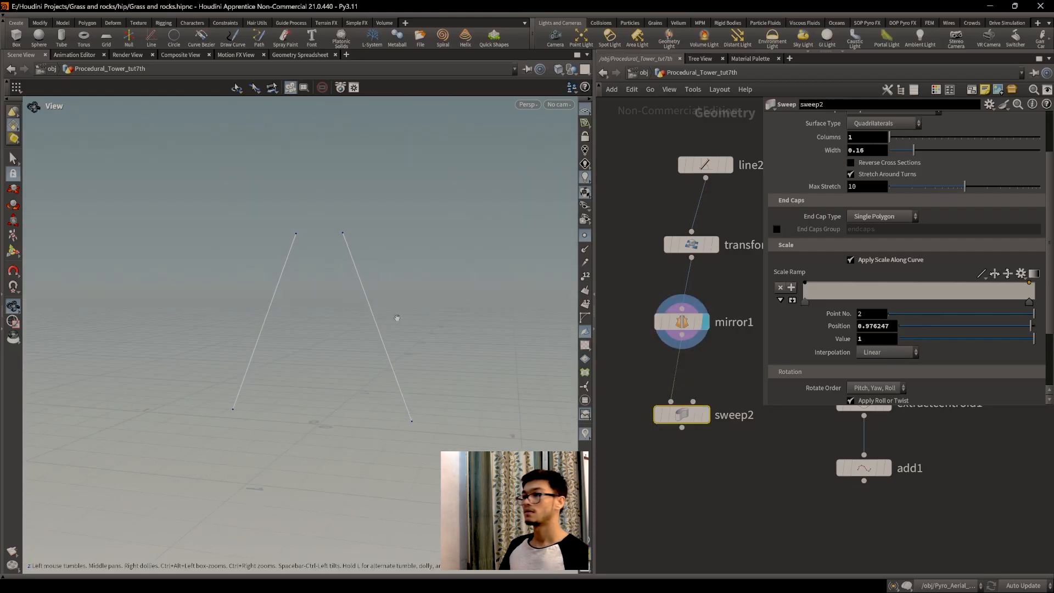
pyautogui.moveTo(690, 420)
pyautogui.click(711, 386)
pyautogui.moveTo(330, 351); pyautogui.dragTo(411, 384)
pyautogui.scroll(-5, 402, 374)
pyautogui.scroll(2, 396, 397)
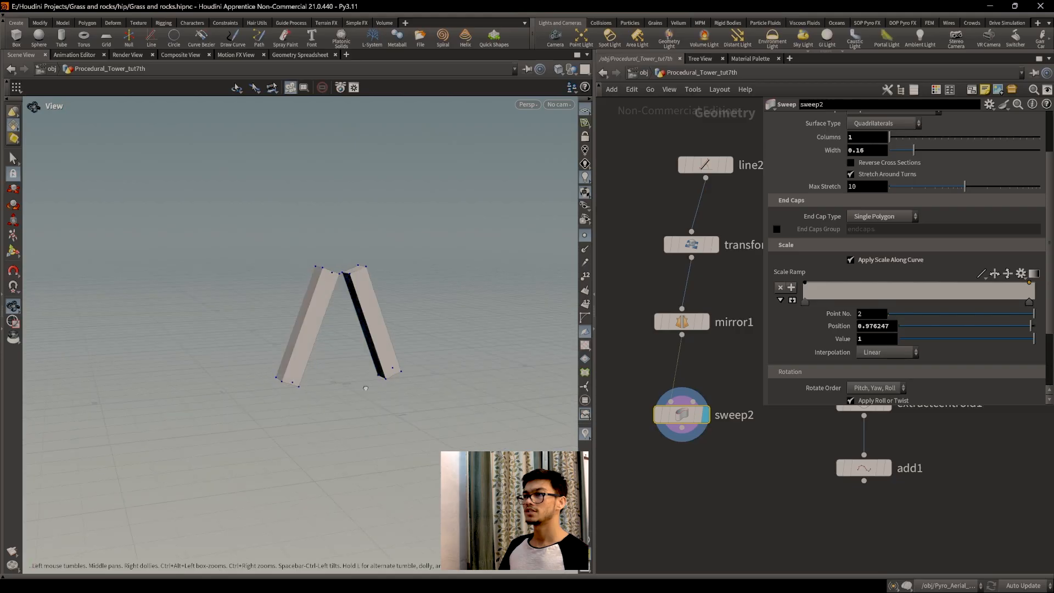
pyautogui.scroll(3, 406, 376)
pyautogui.moveTo(409, 362); pyautogui.dragTo(403, 377, button='middle')
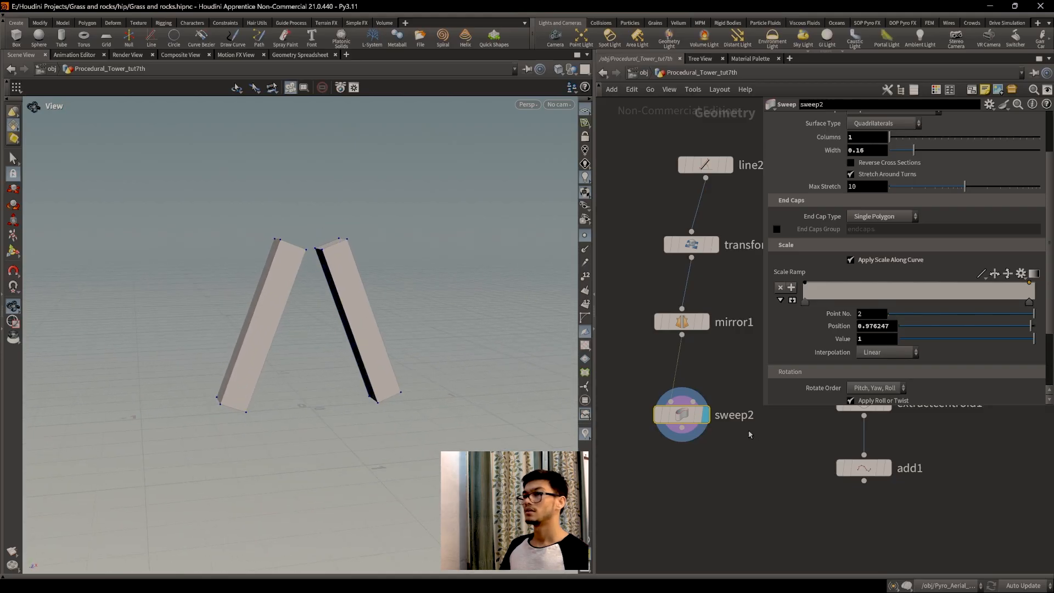
pyautogui.moveTo(745, 432); pyautogui.dragTo(724, 371, button='middle')
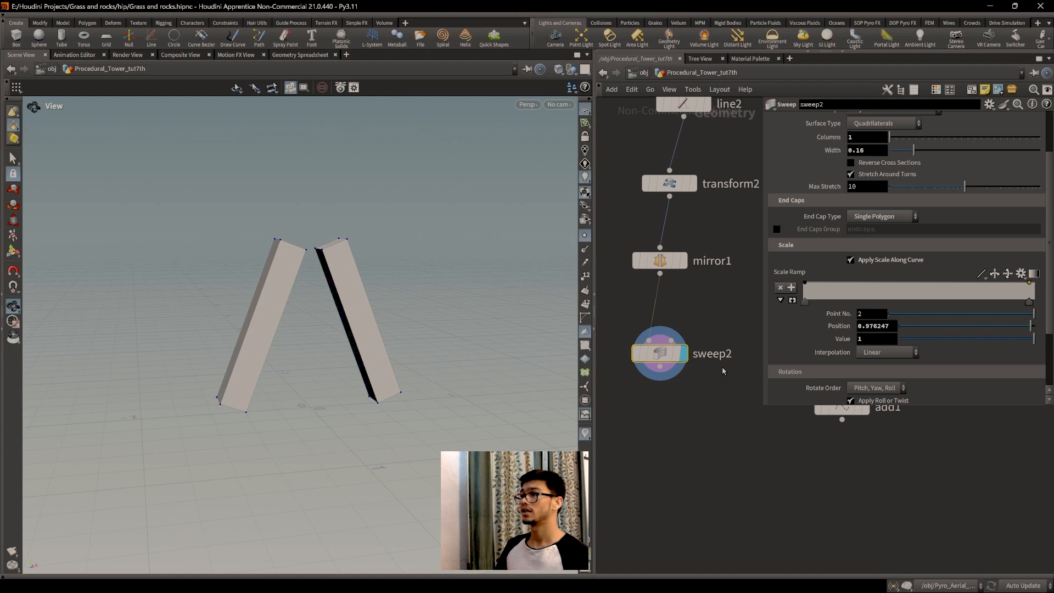
pyautogui.scroll(-4, 722, 371)
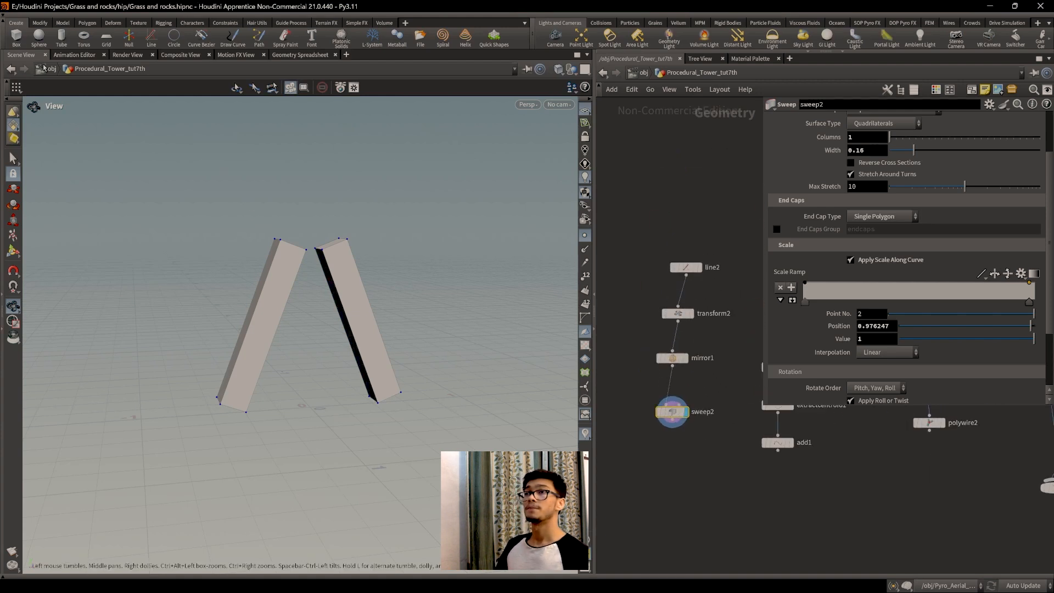
pyautogui.scroll(3, 694, 415)
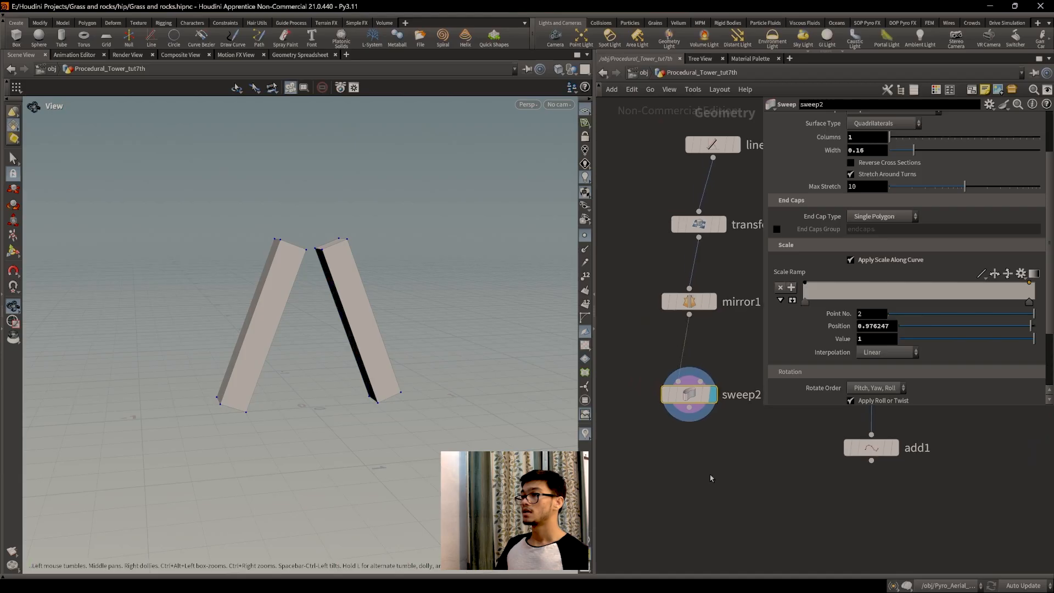
pyautogui.scroll(-3, 661, 453)
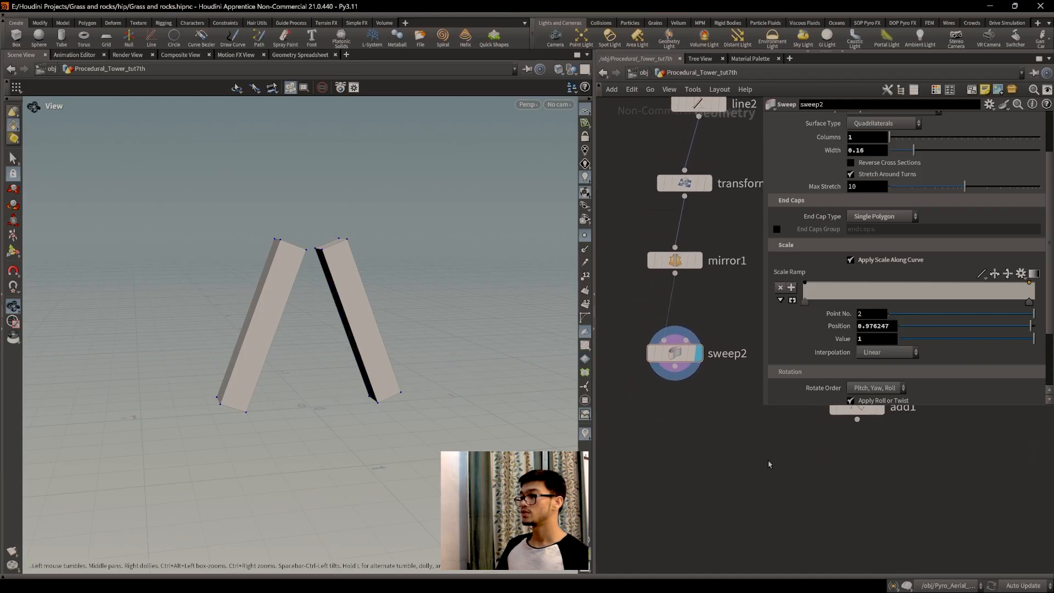
# Move extractcentroid1 and add1 together away from the blast node above them and display that blast node's faces.
pyautogui.moveTo(740, 473); pyautogui.dragTo(681, 530, button='middle')
pyautogui.moveTo(754, 518); pyautogui.dragTo(769, 484)
pyautogui.press('Escape')
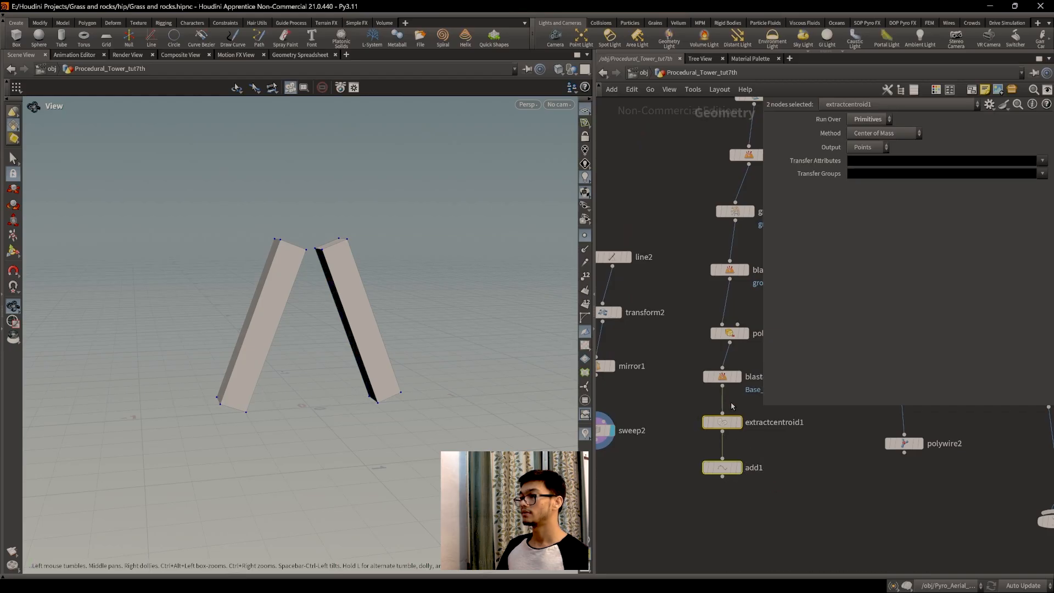
pyautogui.moveTo(723, 422); pyautogui.dragTo(781, 466)
pyautogui.click(739, 365)
pyautogui.moveTo(400, 363); pyautogui.dragTo(699, 464)
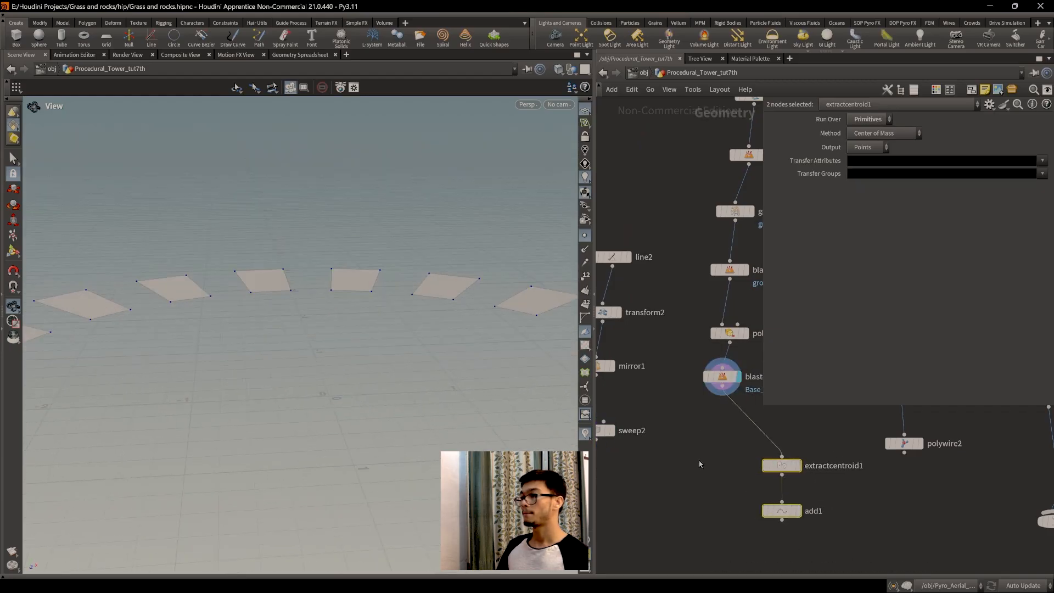
# Display the centroid points of extractcentroid1 and separate it from add1 to make room for a new branch.
pyautogui.click(797, 466)
pyautogui.moveTo(782, 470); pyautogui.dragTo(730, 436)
pyautogui.moveTo(765, 514); pyautogui.dragTo(696, 451)
pyautogui.moveTo(730, 481); pyautogui.dragTo(803, 518)
# Add a Copy to Points node with sweep2 as source geometry and extractcentroid1 as target points, and display it.
pyautogui.press('Tab')
pyautogui.write('copyt')
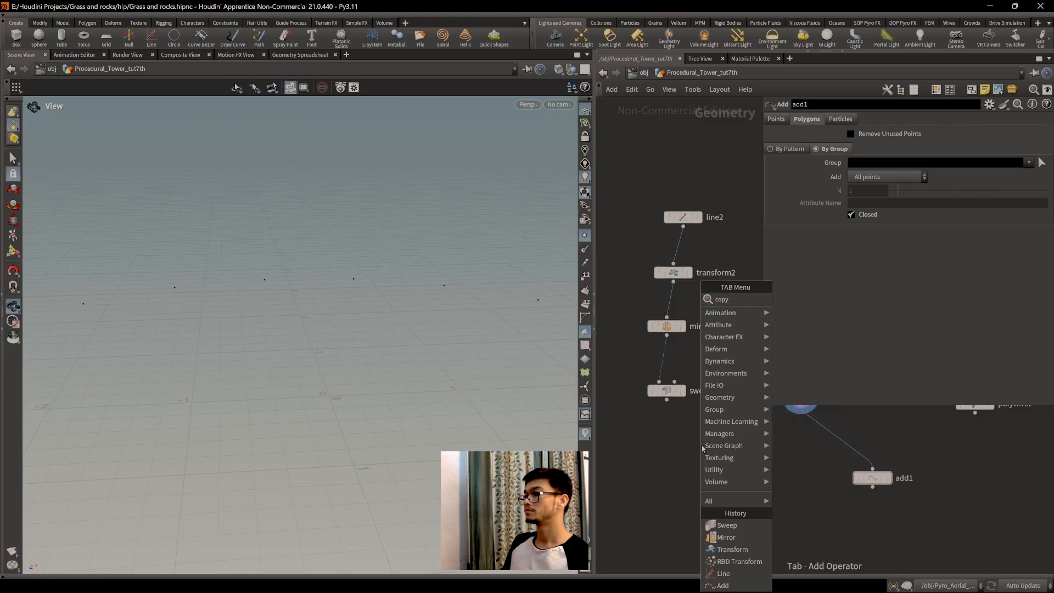
pyautogui.press('Return')
pyautogui.click(746, 463)
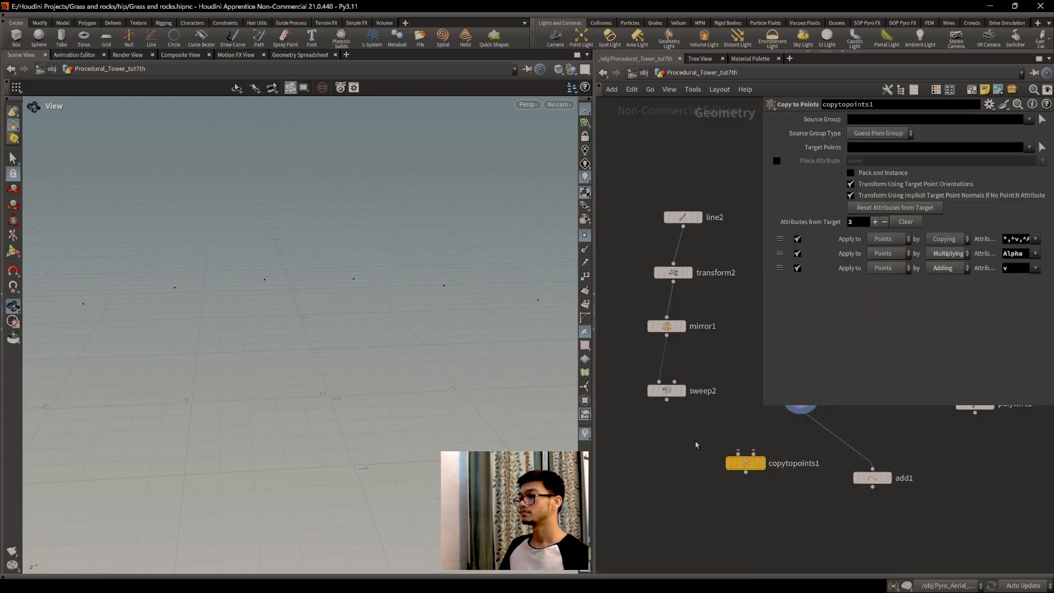
pyautogui.moveTo(684, 450); pyautogui.dragTo(650, 492, button='middle')
pyautogui.moveTo(766, 454); pyautogui.dragTo(719, 495)
pyautogui.moveTo(632, 441); pyautogui.dragTo(704, 496)
pyautogui.click(725, 504)
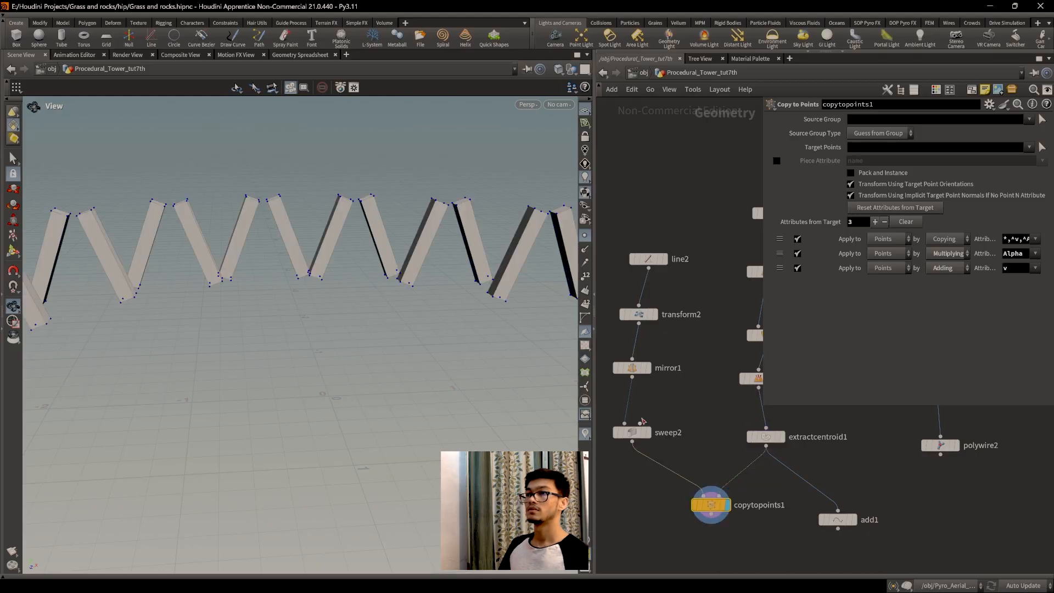
# View the whole ring of copied beam pairs and move copytopoints1 closer beneath sweep2.
pyautogui.scroll(-5, 301, 258)
pyautogui.moveTo(418, 395); pyautogui.dragTo(375, 341)
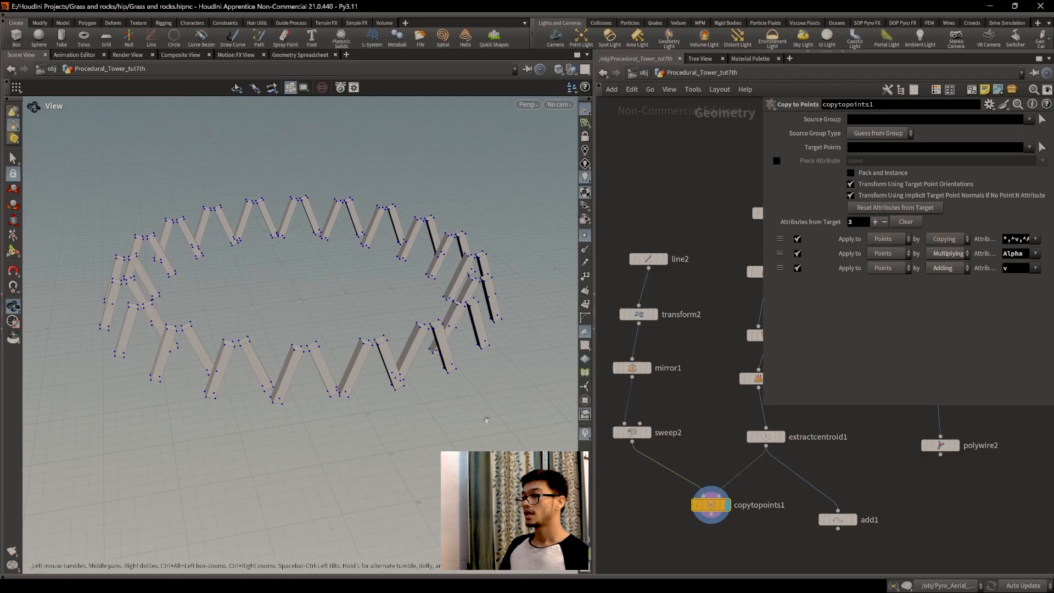
pyautogui.moveTo(706, 441); pyautogui.dragTo(694, 399, button='middle')
pyautogui.moveTo(699, 466); pyautogui.dragTo(655, 467)
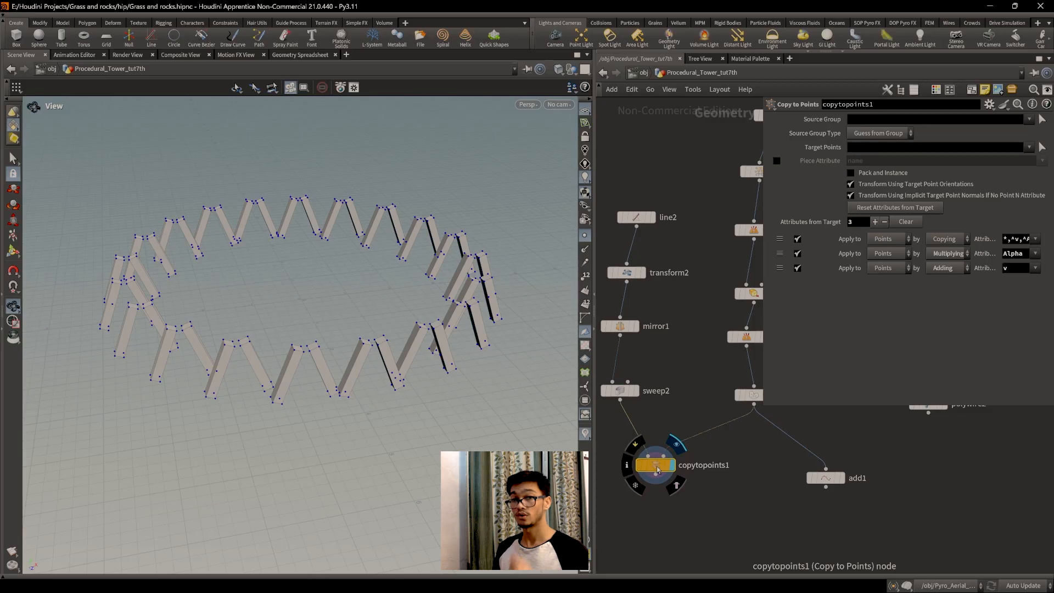
# Examine the ring of copied beam pairs and the layout of the copy branch up close.
pyautogui.moveTo(734, 496); pyautogui.dragTo(806, 471, button='middle')
pyautogui.scroll(2, 774, 463)
pyautogui.scroll(-2, 787, 447)
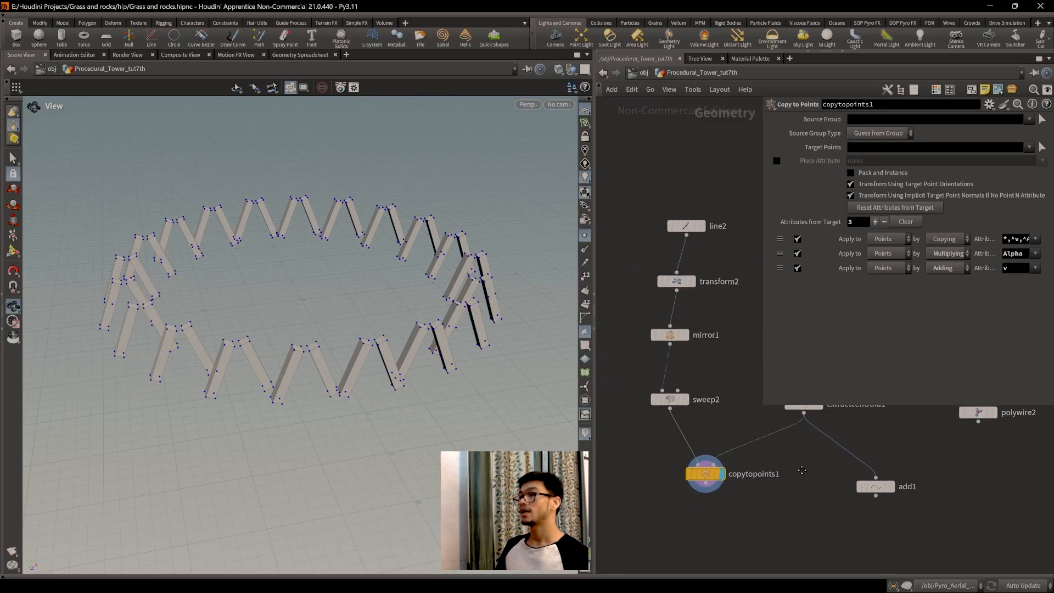
pyautogui.scroll(2, 806, 470)
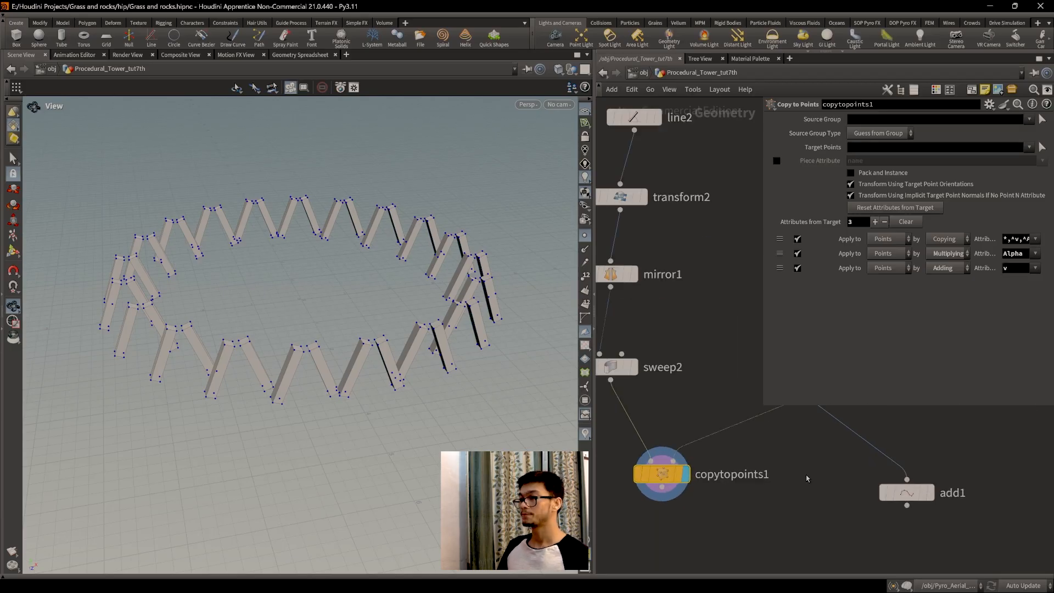
pyautogui.moveTo(806, 470); pyautogui.dragTo(828, 478, button='middle')
pyautogui.scroll(2, 302, 247)
pyautogui.moveTo(298, 339)
pyautogui.mouseDown()
pyautogui.moveTo(302, 415)
pyautogui.moveTo(312, 344)
pyautogui.mouseUp()
pyautogui.moveTo(291, 439); pyautogui.dragTo(316, 386)
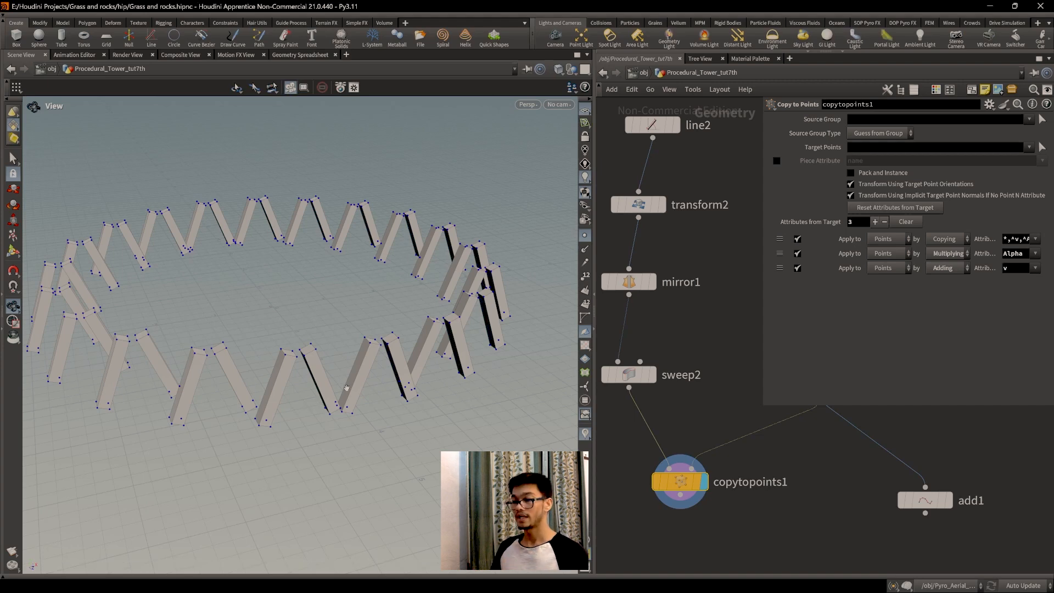
# Inspect the copied beam ring from above and how sweep2 and extractcentroid1 feed copytopoints1.
pyautogui.moveTo(354, 437); pyautogui.dragTo(356, 485)
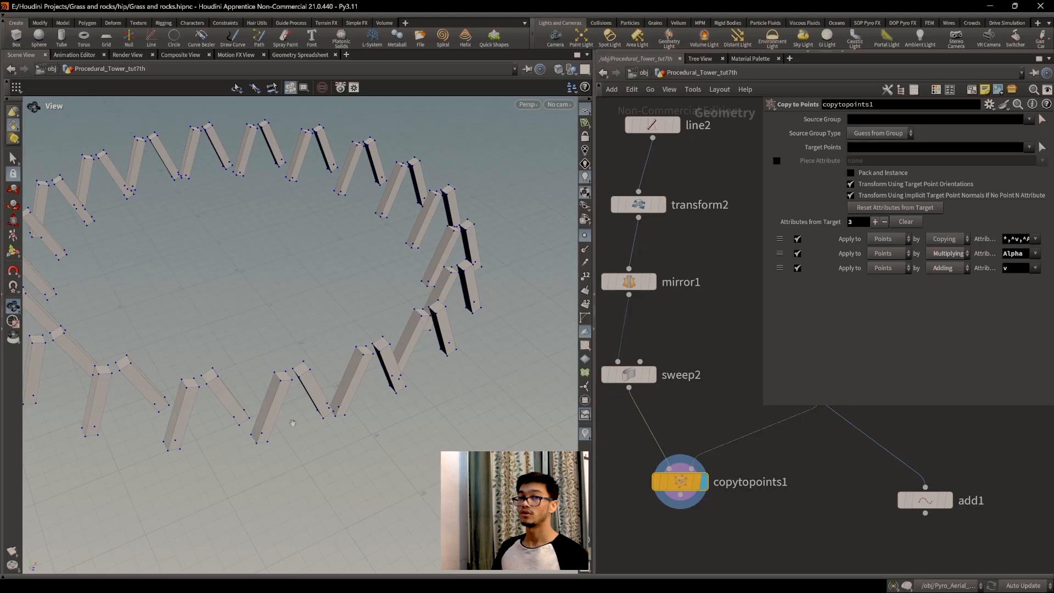
pyautogui.moveTo(287, 417); pyautogui.dragTo(293, 423)
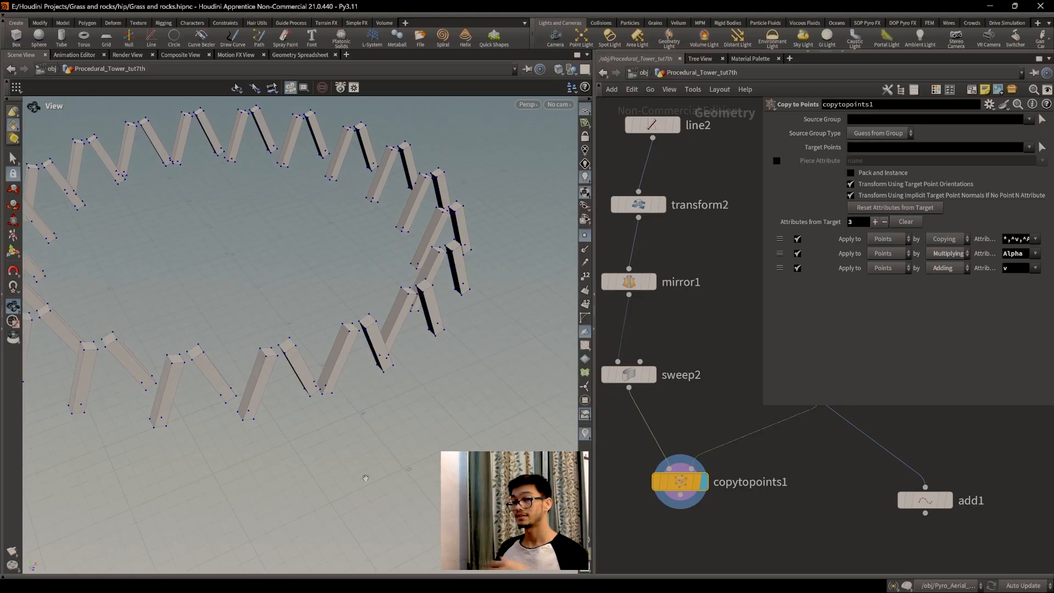
pyautogui.moveTo(776, 490); pyautogui.dragTo(788, 510, button='middle')
pyautogui.scroll(-4, 788, 482)
pyautogui.scroll(3, 780, 475)
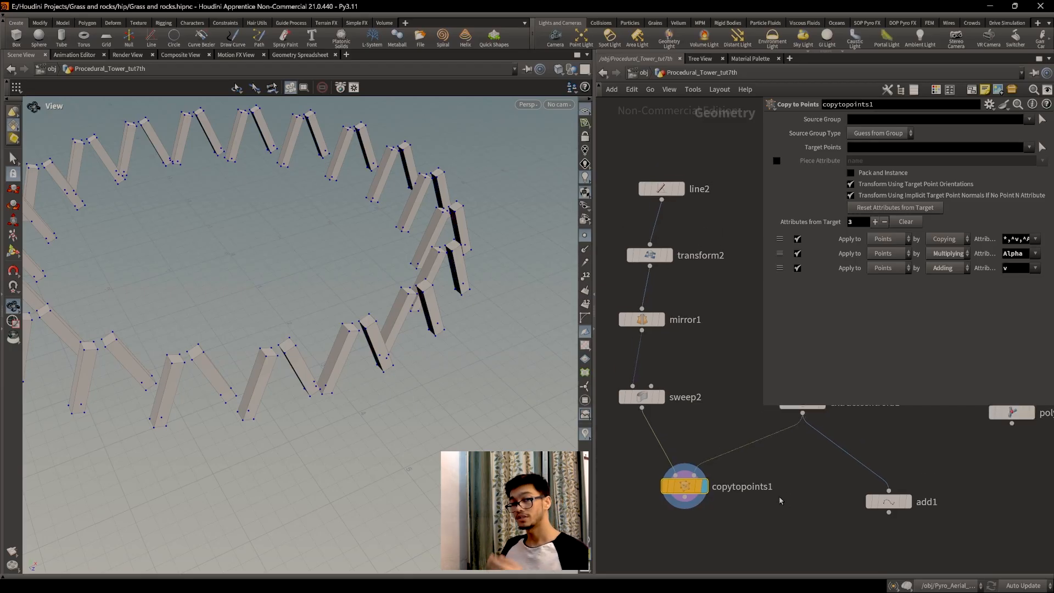
pyautogui.scroll(-2, 815, 504)
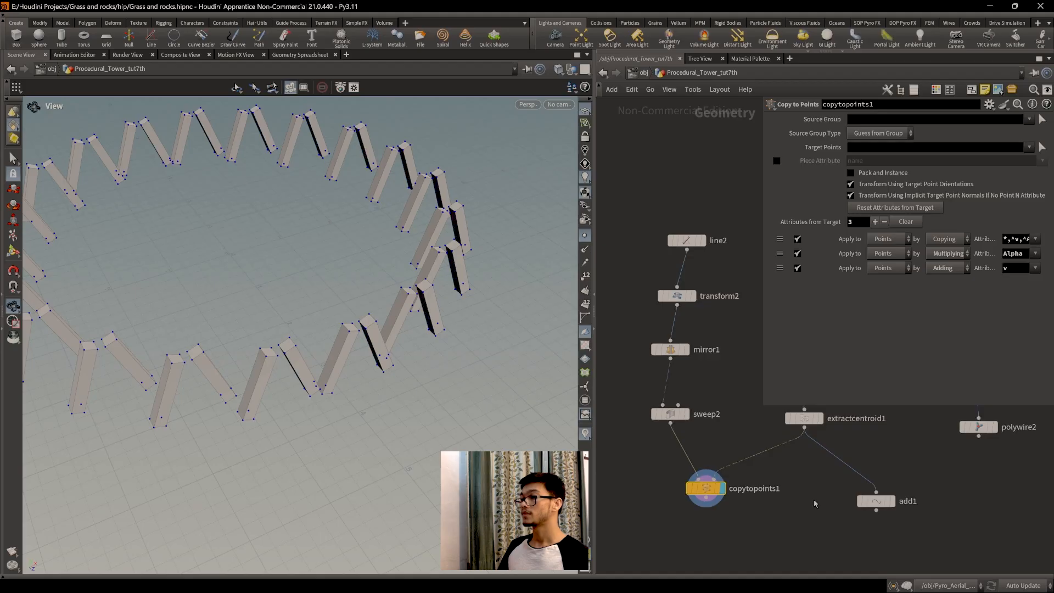
pyautogui.moveTo(821, 502); pyautogui.dragTo(813, 478, button='middle')
pyautogui.scroll(2, 814, 479)
pyautogui.scroll(1, 814, 479)
pyautogui.scroll(-2, 807, 482)
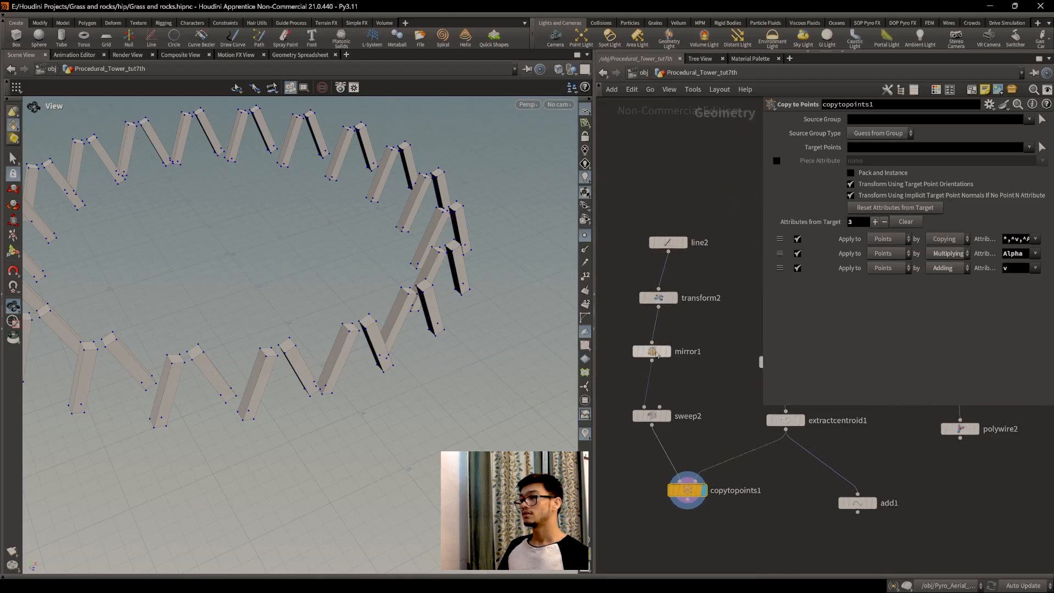
pyautogui.moveTo(426, 376); pyautogui.dragTo(258, 436)
# Disconnect sweep2 and extractcentroid1 from copytopoints1 and move that node aside from the branch.
pyautogui.moveTo(732, 499); pyautogui.dragTo(741, 461, button='middle')
pyautogui.press('y')
pyautogui.moveTo(727, 433); pyautogui.dragTo(676, 413)
pyautogui.moveTo(743, 481); pyautogui.dragTo(756, 463, button='middle')
pyautogui.press('y')
pyautogui.moveTo(672, 389); pyautogui.dragTo(630, 379)
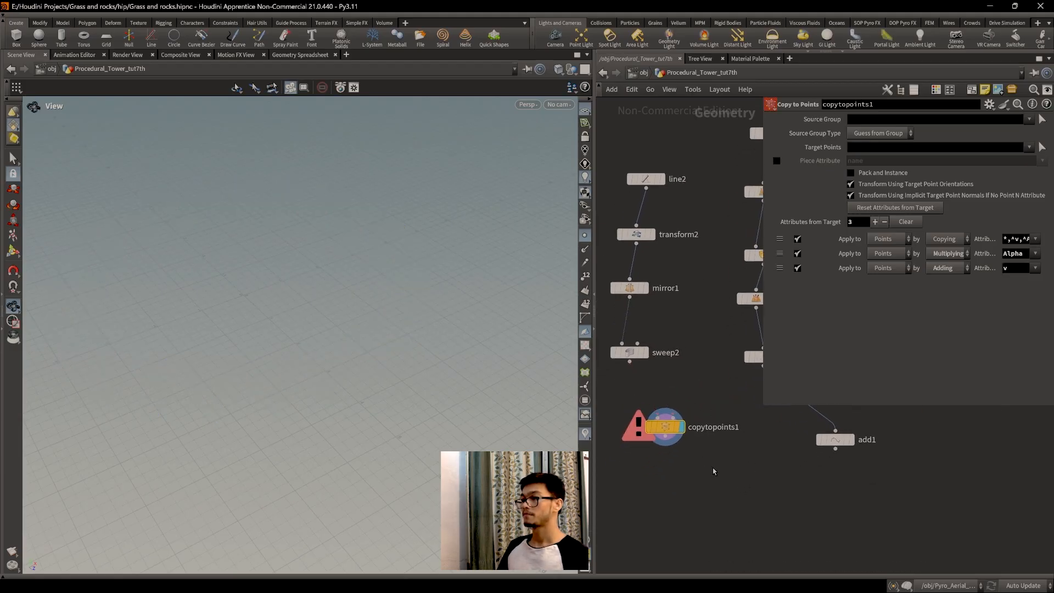
pyautogui.moveTo(714, 471); pyautogui.dragTo(750, 447, button='middle')
pyautogui.scroll(-3, 750, 447)
pyautogui.moveTo(715, 417); pyautogui.dragTo(642, 412)
pyautogui.scroll(3, 717, 447)
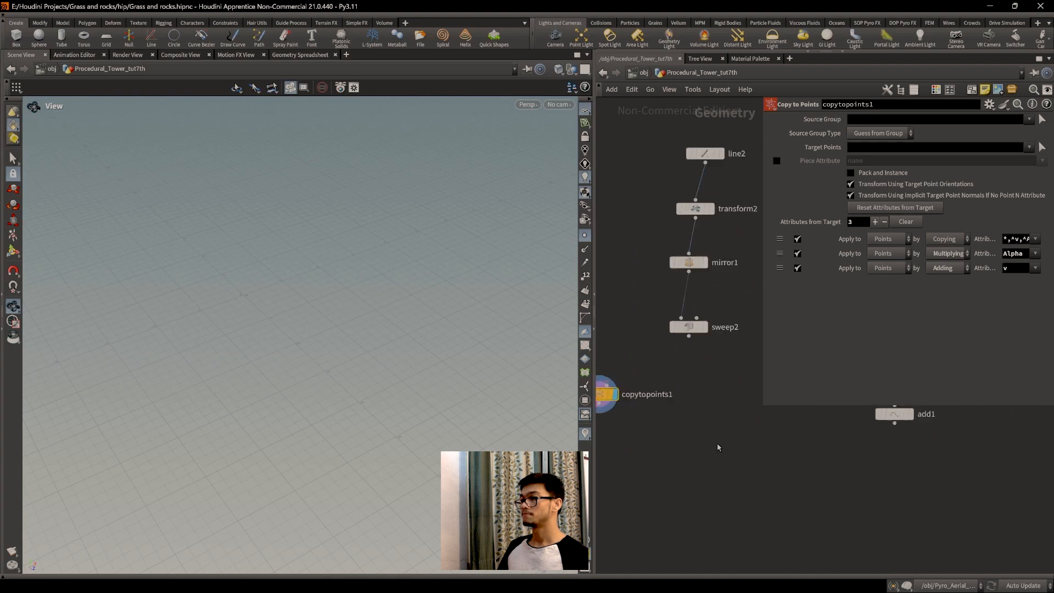
pyautogui.moveTo(718, 447); pyautogui.dragTo(684, 484, button='middle')
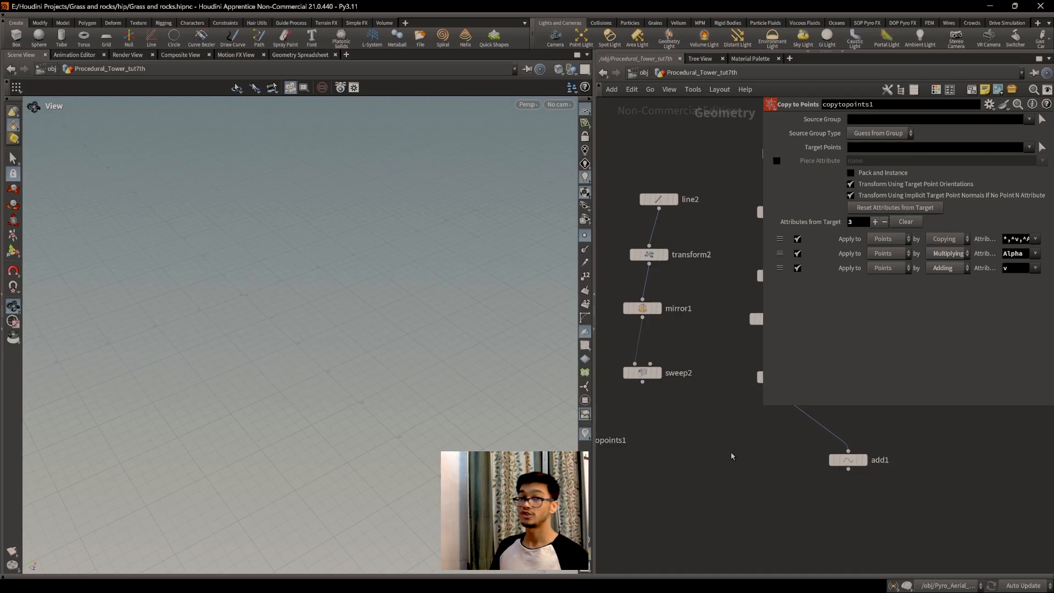
# Add a Copy to Curves node below sweep2 and connect sweep2 as its geometry to copy.
pyautogui.press('Tab')
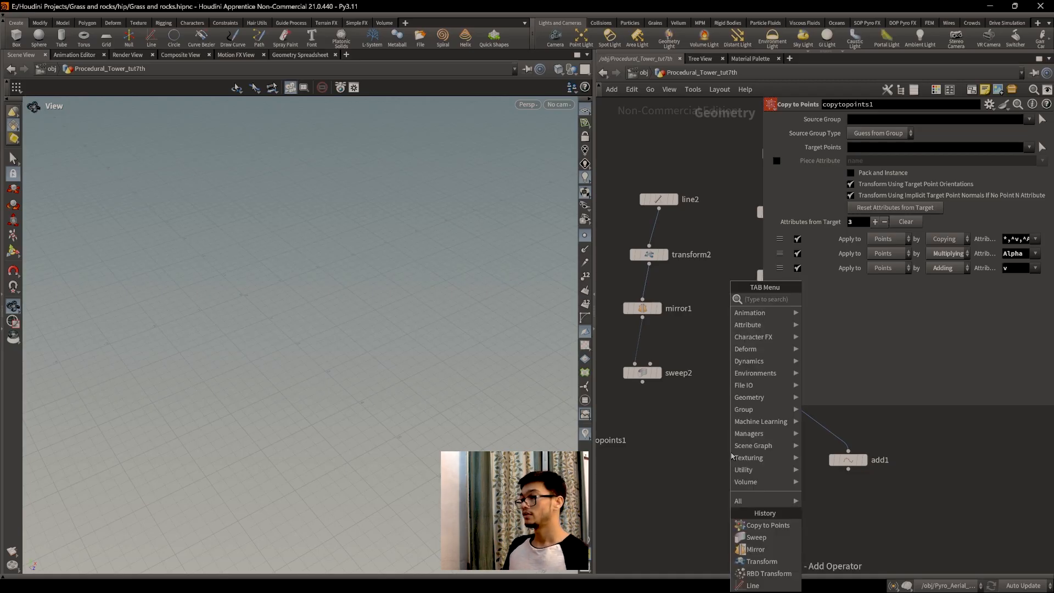
pyautogui.write('coty')
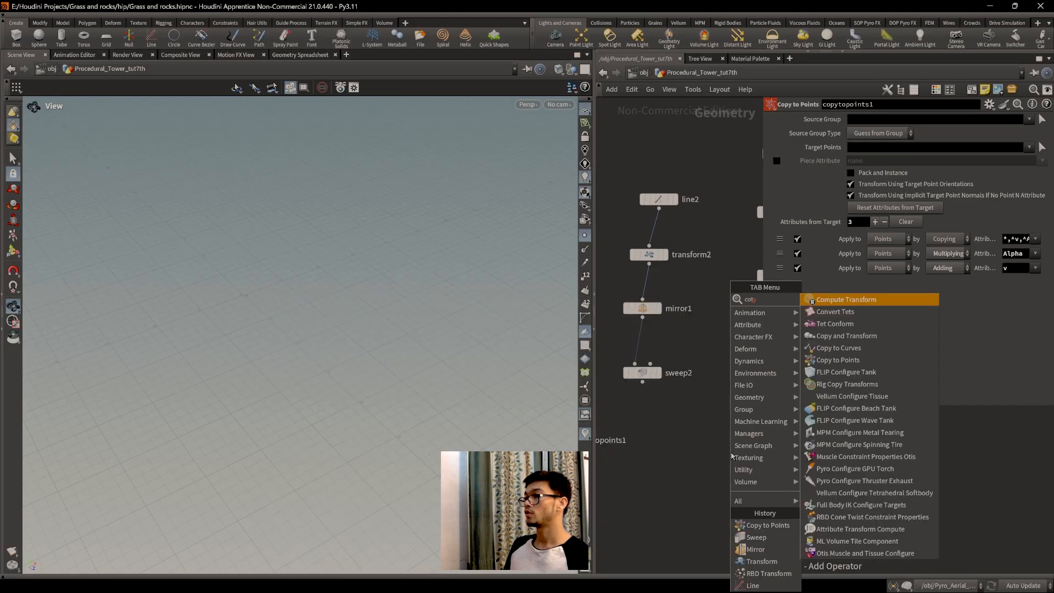
pyautogui.write('pyto')
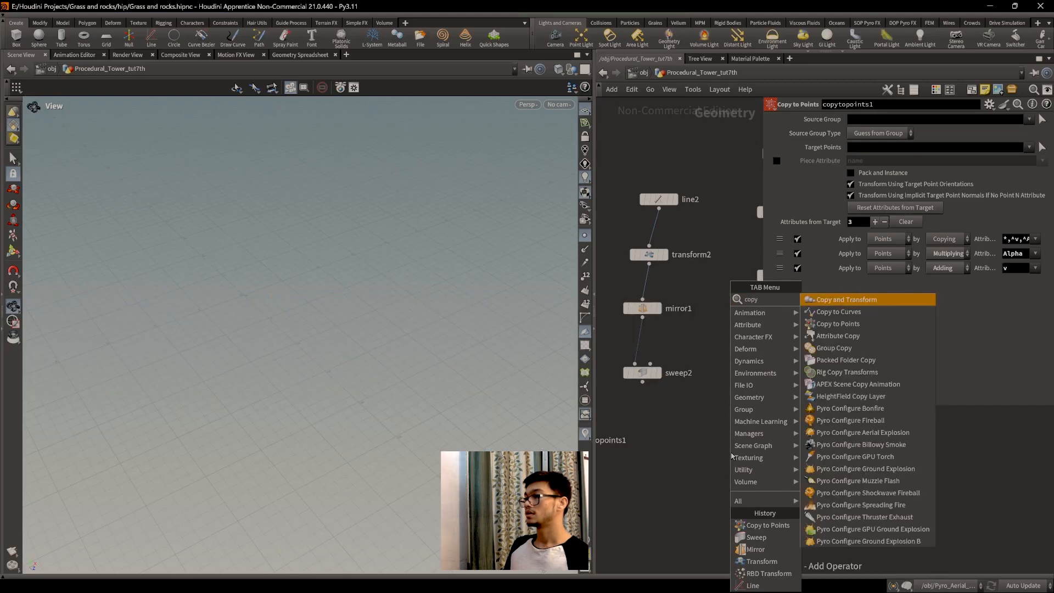
pyautogui.press('Return')
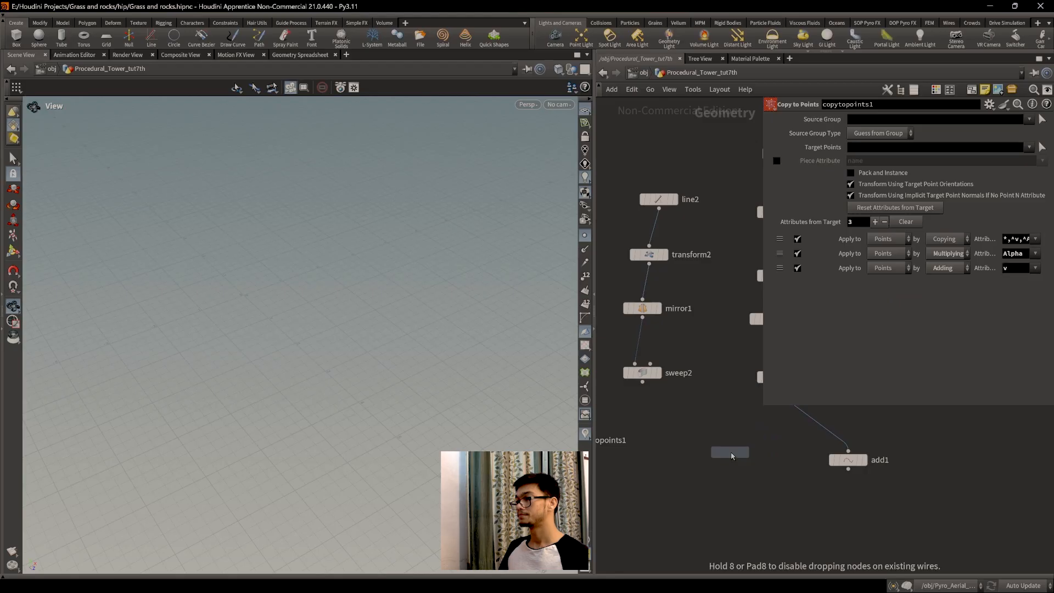
pyautogui.click(732, 454)
pyautogui.moveTo(642, 383); pyautogui.dragTo(723, 432)
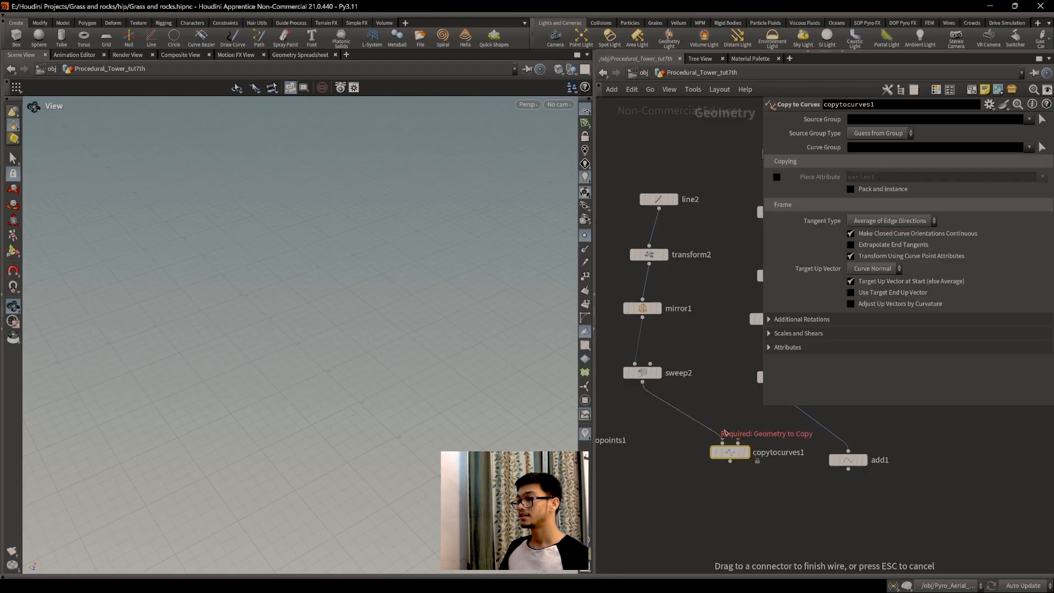
pyautogui.click(723, 443)
# Connect the output of add1 as the target curve of copytocurves1 and display copytocurves1.
pyautogui.moveTo(787, 495); pyautogui.dragTo(752, 531, button='middle')
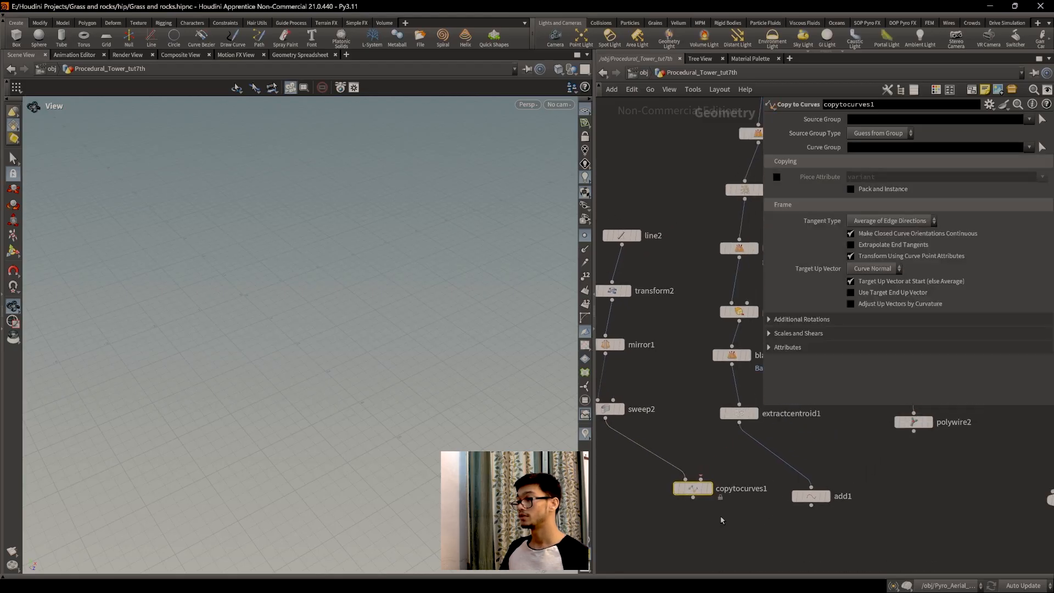
pyautogui.moveTo(701, 477); pyautogui.dragTo(822, 512)
pyautogui.click(740, 423)
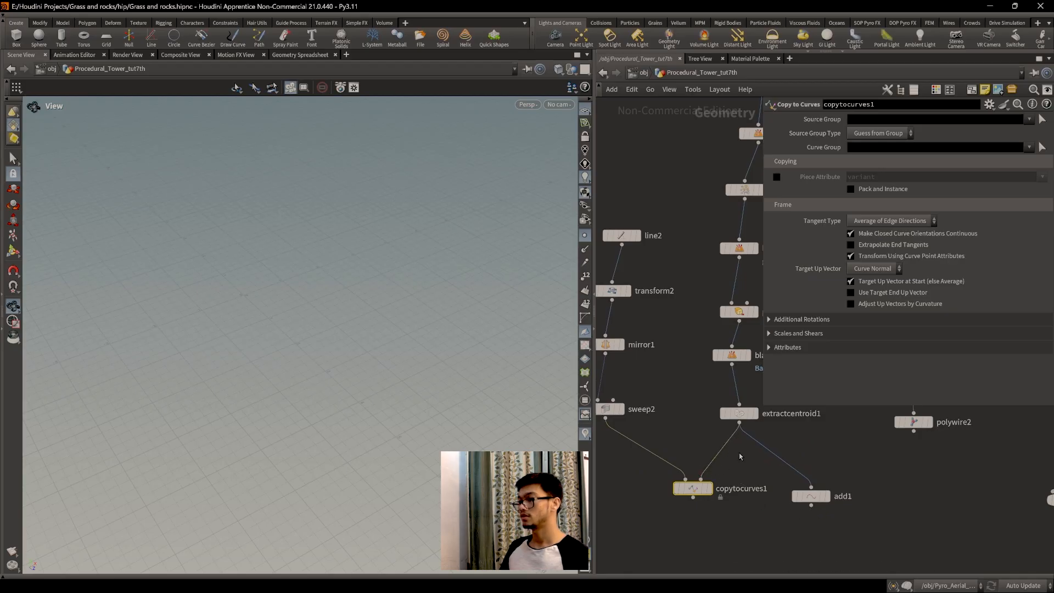
pyautogui.press('y')
pyautogui.moveTo(696, 466); pyautogui.dragTo(812, 502)
pyautogui.click(709, 488)
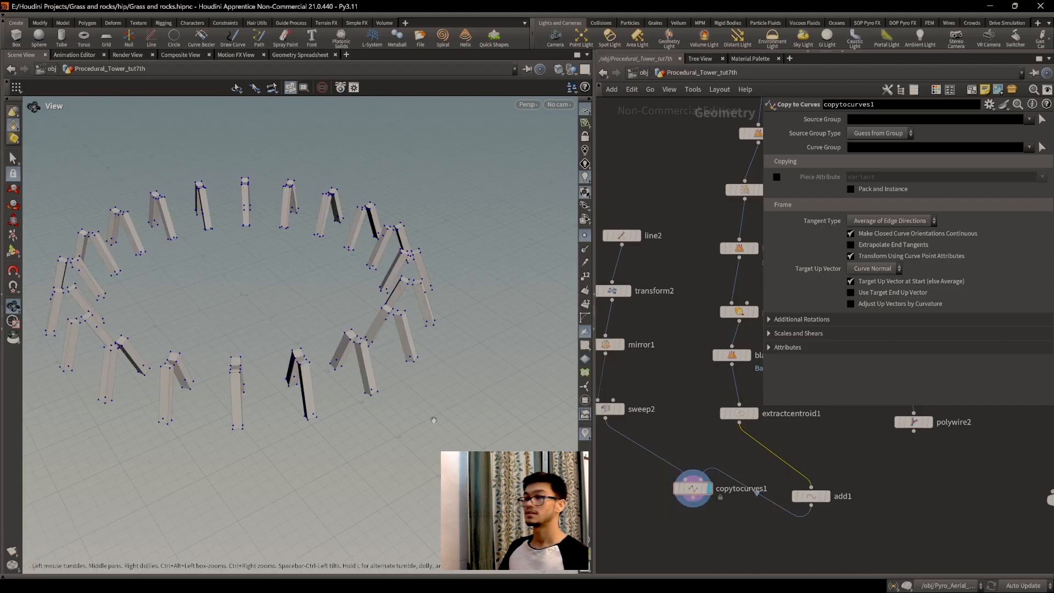
# Rearrange the copy branch so add1 sits beneath extractcentroid1 and copytocurves1 lies below sweep2 and add1.
pyautogui.moveTo(362, 367); pyautogui.dragTo(391, 394, button='middle')
pyautogui.moveTo(704, 490); pyautogui.dragTo(702, 384, button='middle')
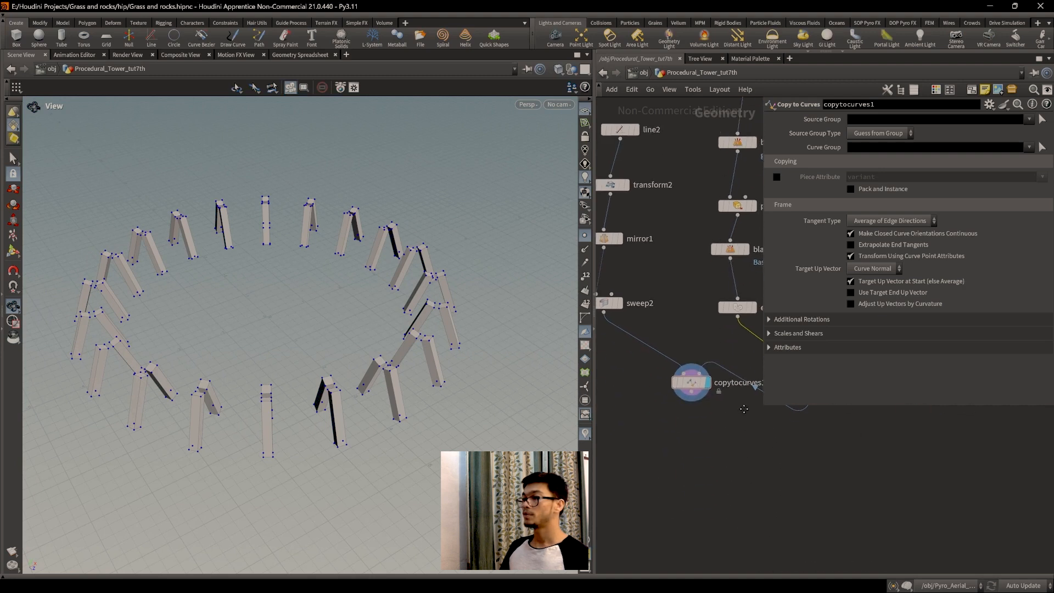
pyautogui.moveTo(702, 387); pyautogui.dragTo(650, 417)
pyautogui.moveTo(753, 474); pyautogui.dragTo(767, 538, button='middle')
pyautogui.moveTo(828, 461); pyautogui.dragTo(729, 435)
# Check the polygon from add1 that guides the copies, and return the display to copytocurves1.
pyautogui.click(740, 429)
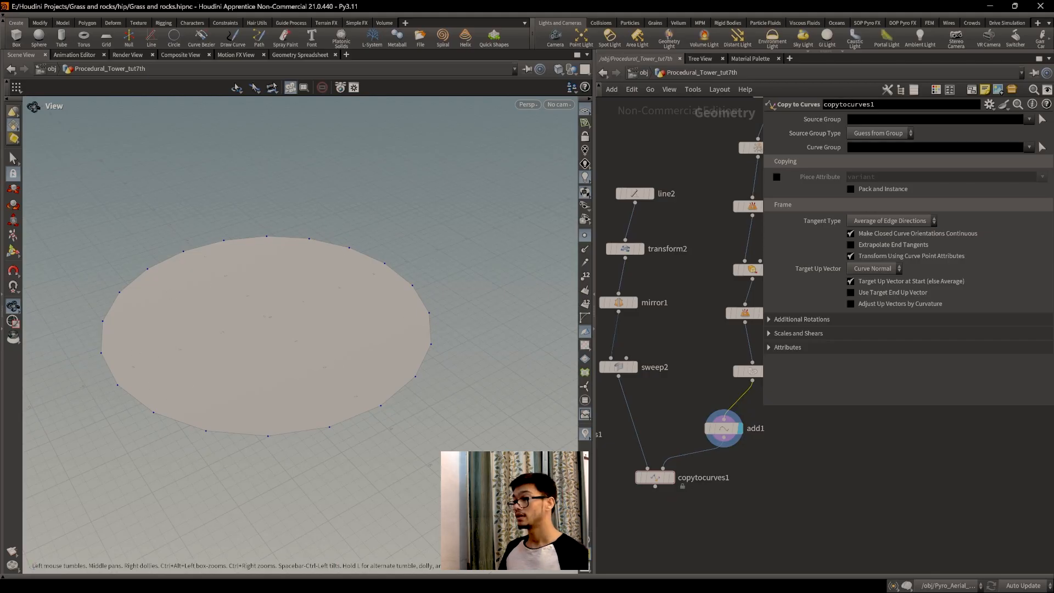
pyautogui.moveTo(695, 525); pyautogui.dragTo(759, 508, button='middle')
pyautogui.click(735, 461)
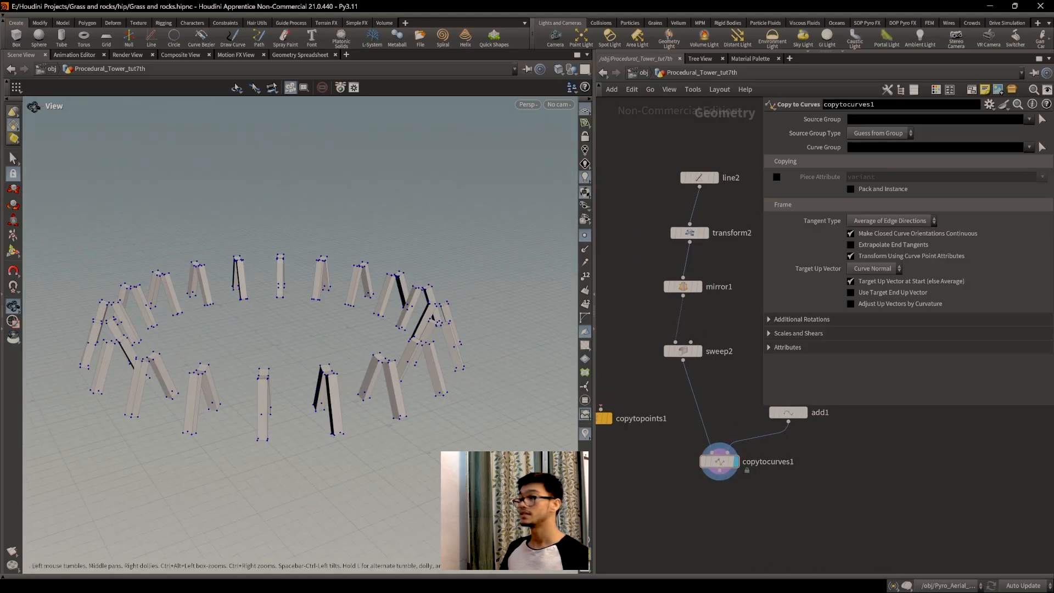
# Try a yaw of 75.4 on the beam copies in the additional rotations of copytocurves1.
pyautogui.click(775, 321)
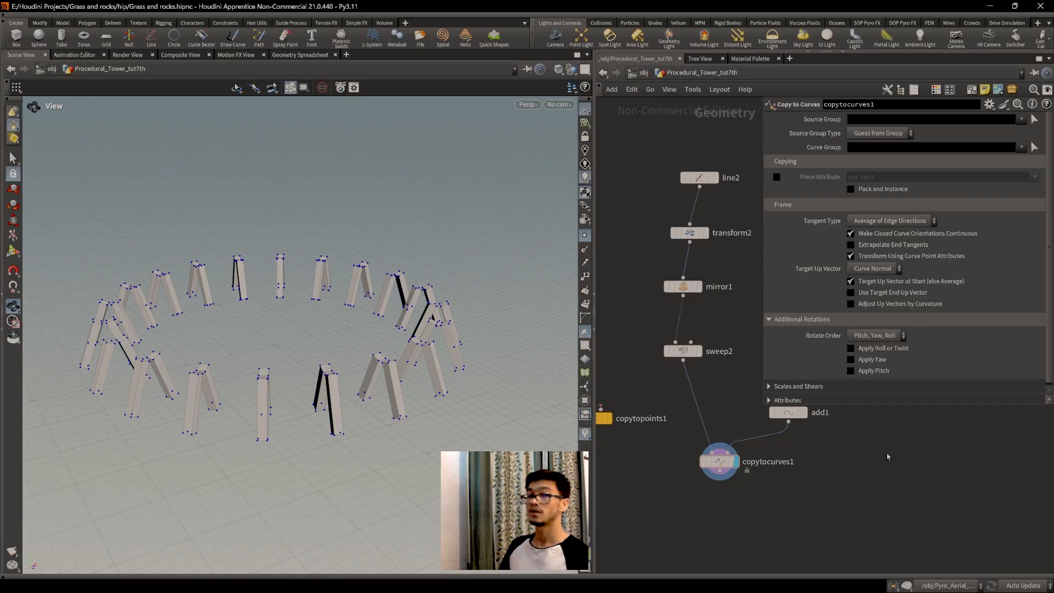
pyautogui.click(851, 360)
pyautogui.moveTo(971, 374); pyautogui.dragTo(998, 382)
pyautogui.moveTo(307, 340); pyautogui.dragTo(330, 391)
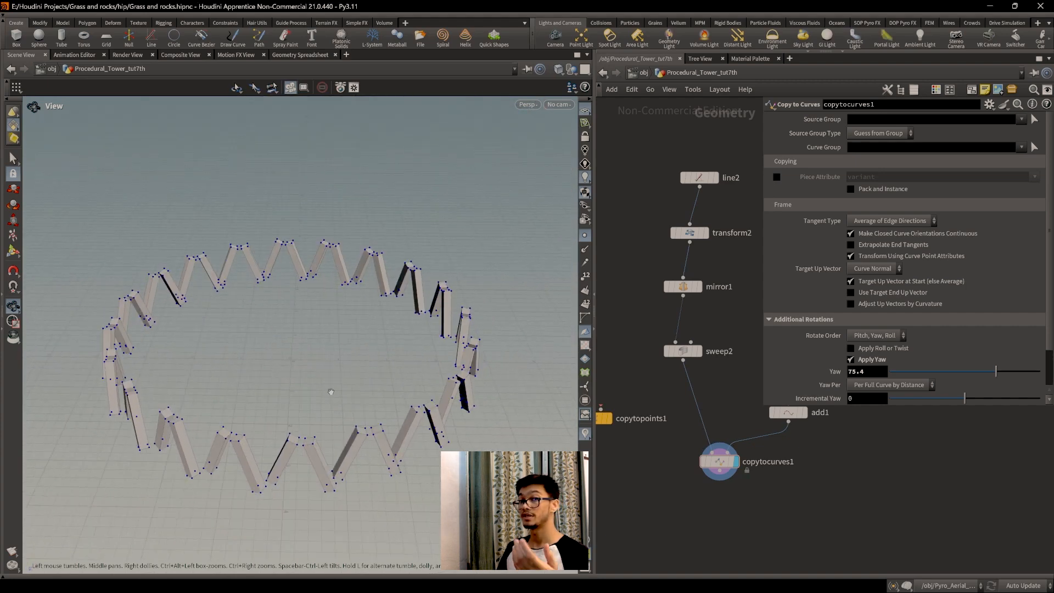
# Move copytocurves1 closer beneath sweep2 and reposition add1 beside it under extractcentroid1.
pyautogui.scroll(1, 800, 498)
pyautogui.moveTo(798, 486); pyautogui.dragTo(777, 468, button='middle')
pyautogui.moveTo(630, 461); pyautogui.dragTo(717, 457, button='middle')
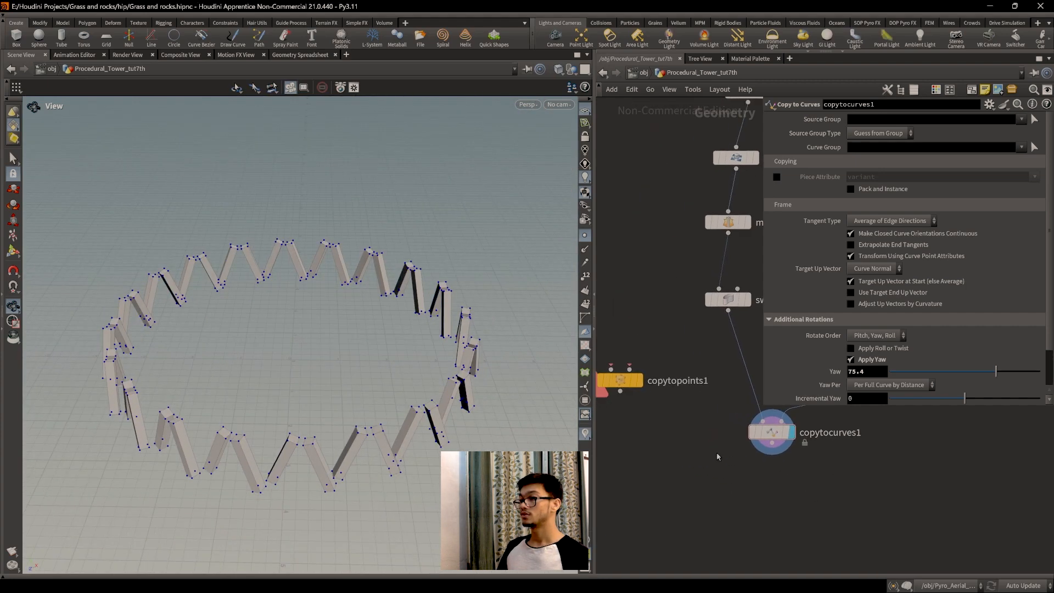
pyautogui.scroll(-3, 693, 434)
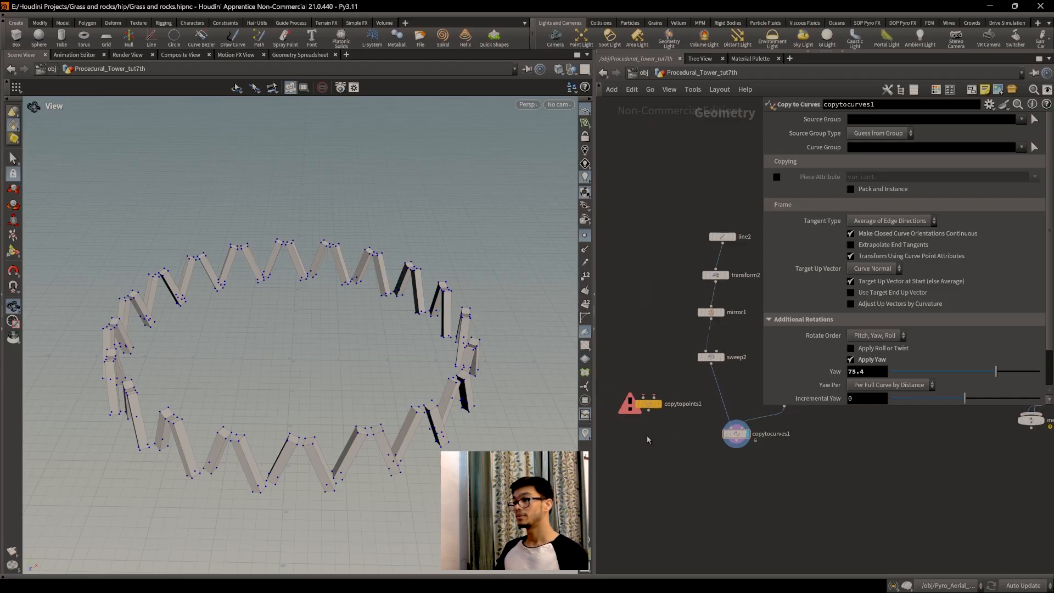
pyautogui.scroll(3, 805, 456)
pyautogui.moveTo(751, 471); pyautogui.dragTo(759, 490, button='middle')
pyautogui.moveTo(691, 444); pyautogui.dragTo(669, 410)
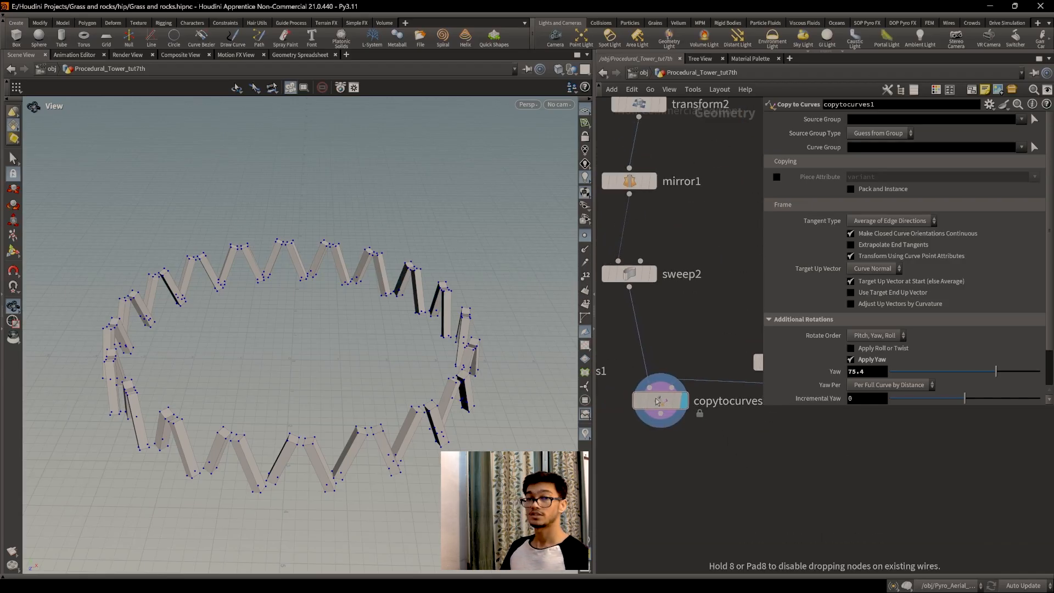
pyautogui.moveTo(778, 436); pyautogui.dragTo(773, 549, button='middle')
pyautogui.scroll(-1, 771, 543)
pyautogui.moveTo(732, 502); pyautogui.dragTo(758, 475)
pyautogui.moveTo(759, 476); pyautogui.dragTo(771, 442, button='middle')
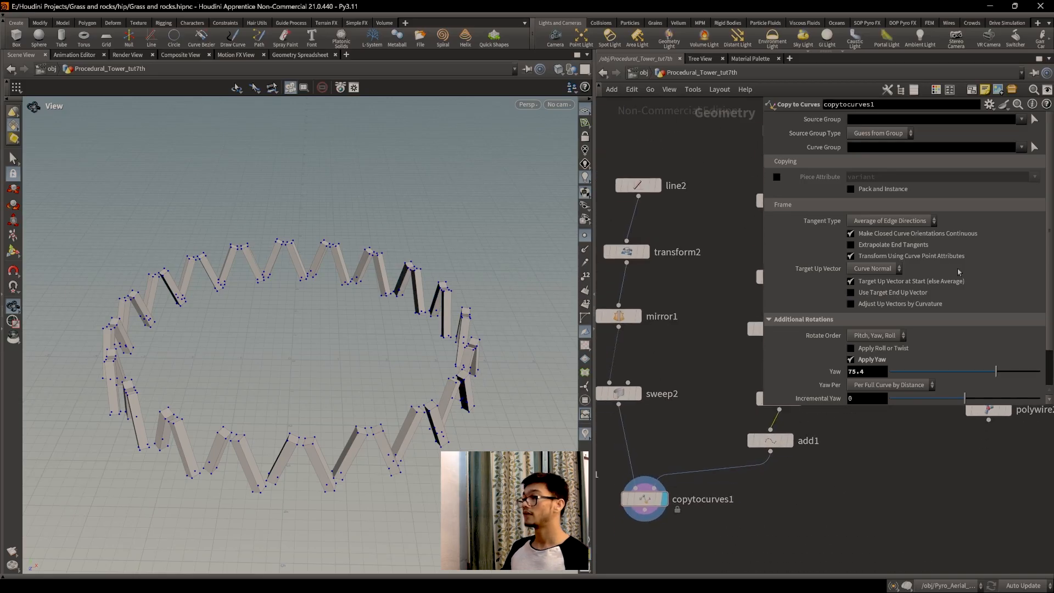
# Turn off the yaw rotation on copytocurves1 and move the node between sweep2 and add1.
pyautogui.scroll(-2, 865, 329)
pyautogui.click(867, 319)
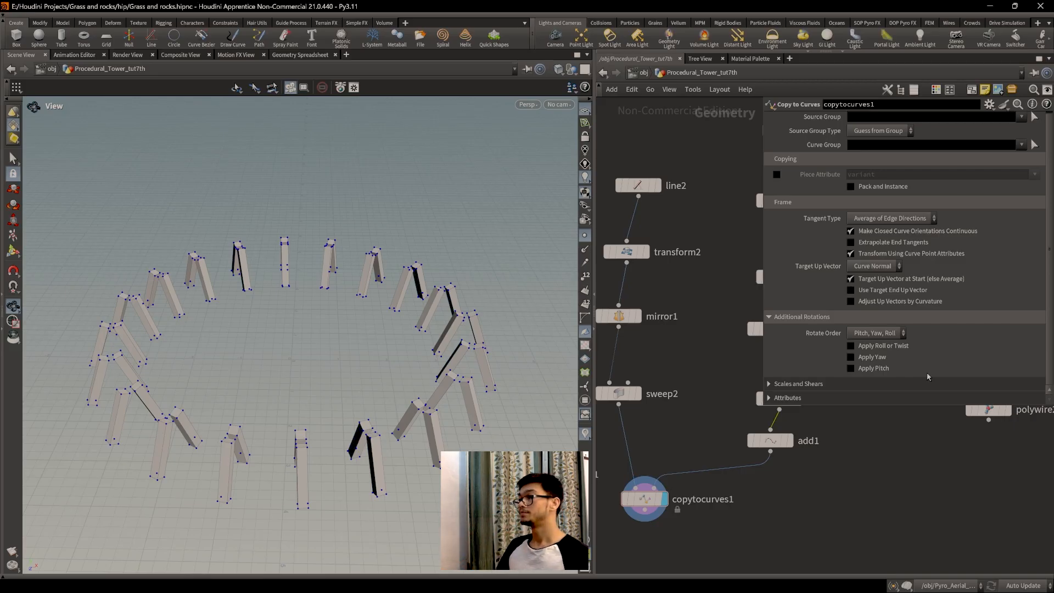
pyautogui.moveTo(725, 539); pyautogui.dragTo(803, 482, button='middle')
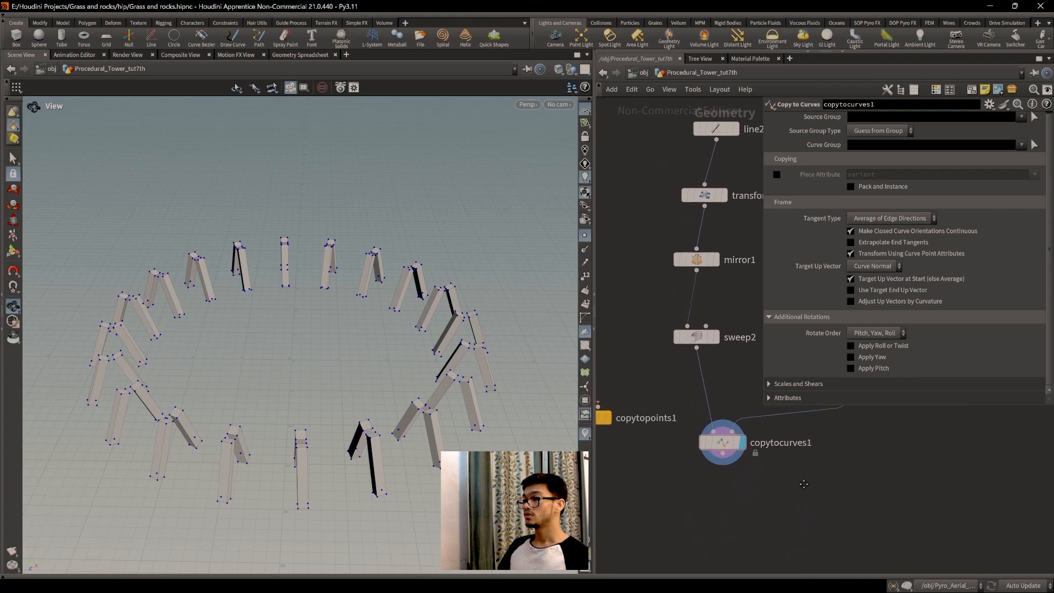
pyautogui.moveTo(720, 447); pyautogui.dragTo(769, 424)
pyautogui.moveTo(794, 455); pyautogui.dragTo(761, 504, button='middle')
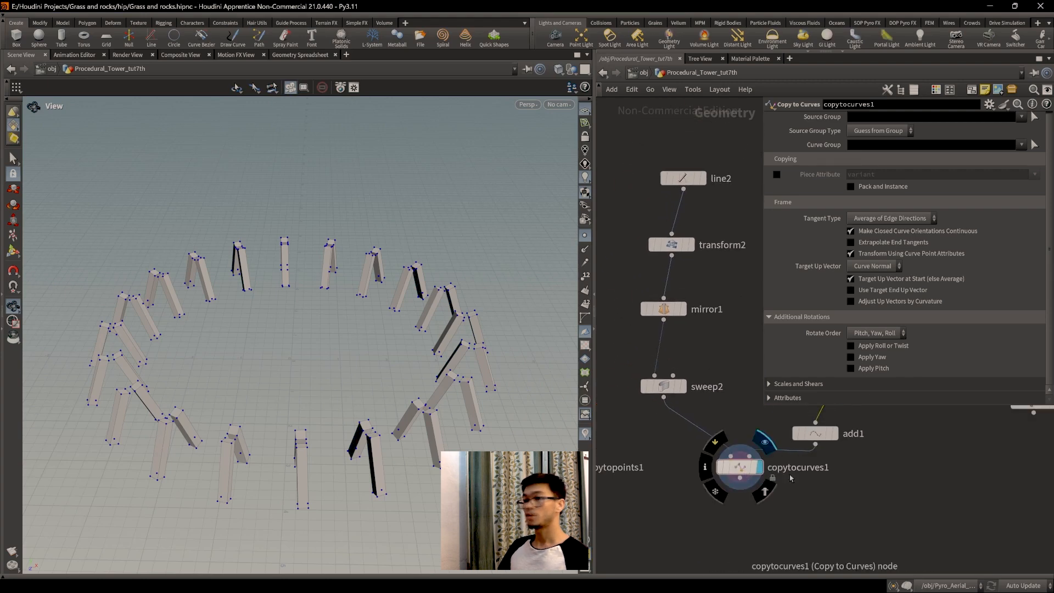
# Add a Null node below copytocurves1, connected to its output, and display it.
pyautogui.moveTo(833, 498); pyautogui.dragTo(817, 489, button='middle')
pyautogui.scroll(-2, 493, 373)
pyautogui.moveTo(462, 362); pyautogui.dragTo(404, 348)
pyautogui.scroll(-2, 761, 502)
pyautogui.press('Tab')
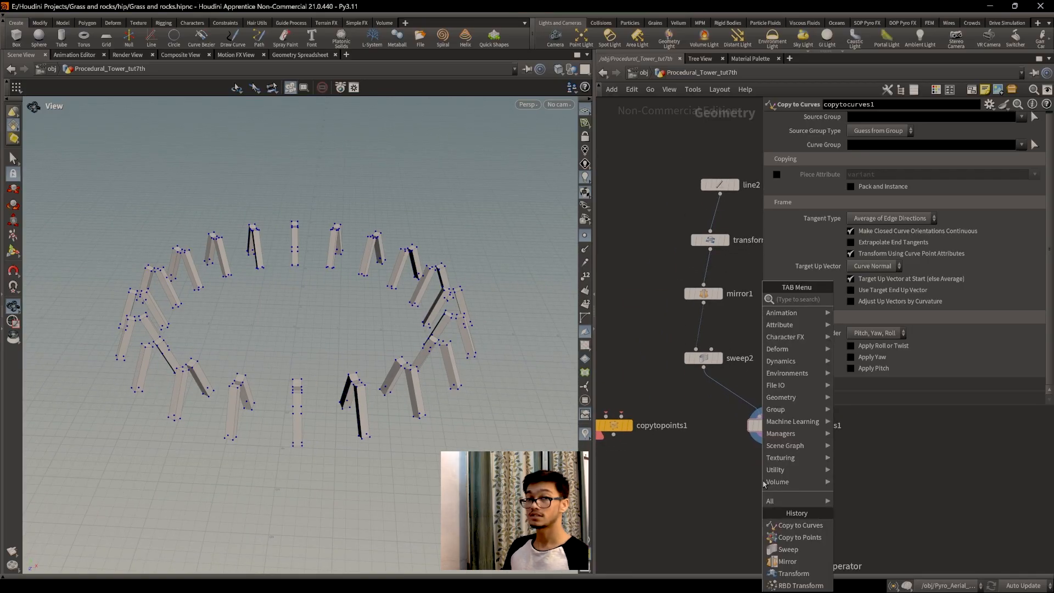
pyautogui.write('null')
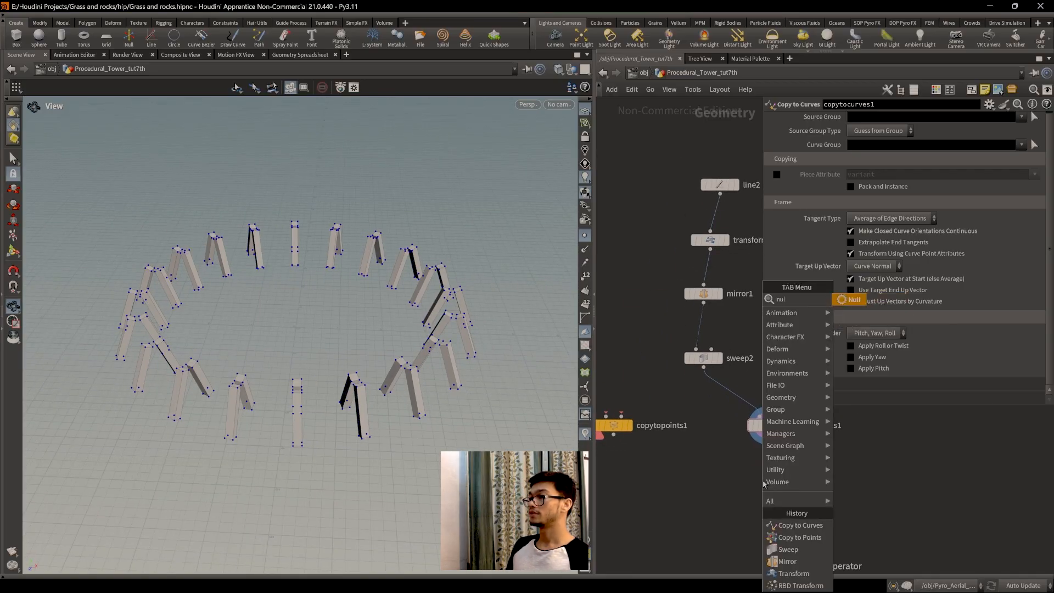
pyautogui.press('Return')
pyautogui.click(762, 491)
pyautogui.moveTo(767, 433); pyautogui.dragTo(776, 487)
pyautogui.click(785, 473)
# Rename the new Null node as support_out.
pyautogui.doubleClick(789, 492)
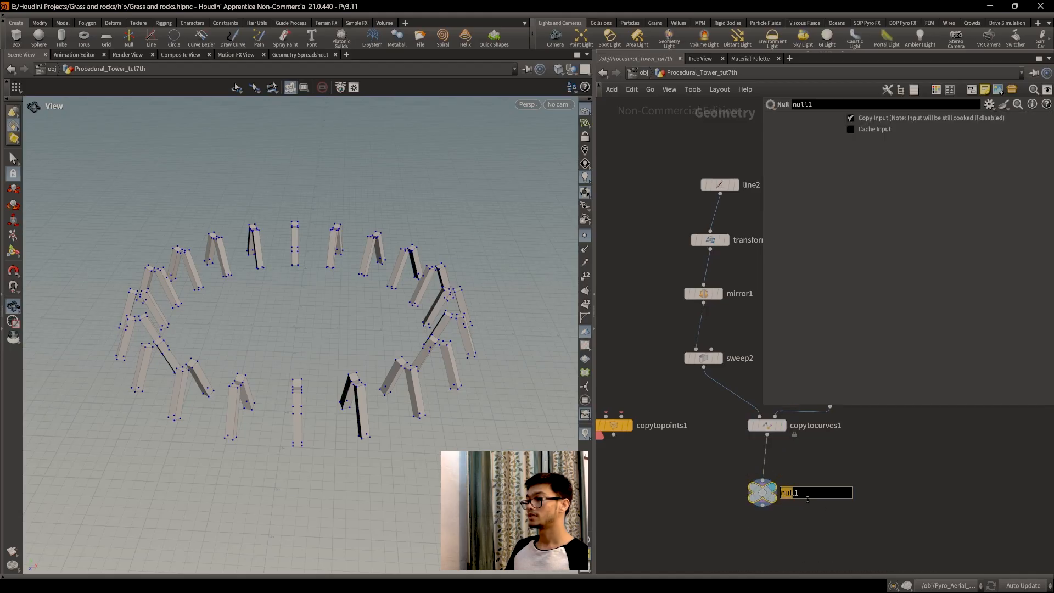
pyautogui.write('support_out')
pyautogui.press('Return')
# Hide the node parameters to free up the network view and display merge1.
pyautogui.scroll(-5, 791, 509)
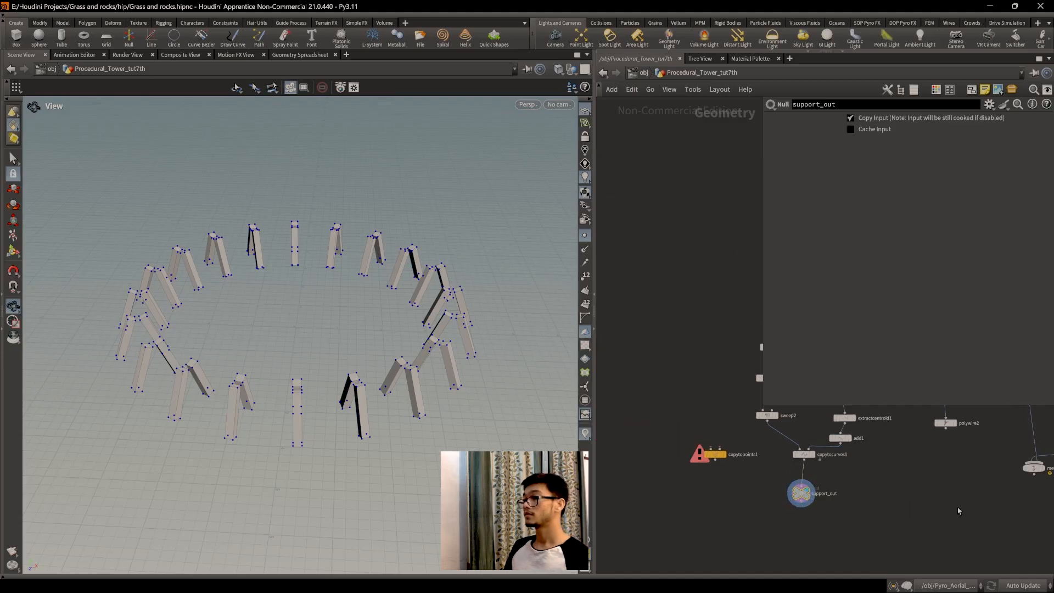
pyautogui.press('p')
pyautogui.moveTo(743, 481); pyautogui.dragTo(840, 423, button='middle')
pyautogui.scroll(2, 797, 426)
pyautogui.scroll(-2, 804, 400)
pyautogui.moveTo(830, 382); pyautogui.dragTo(799, 461, button='middle')
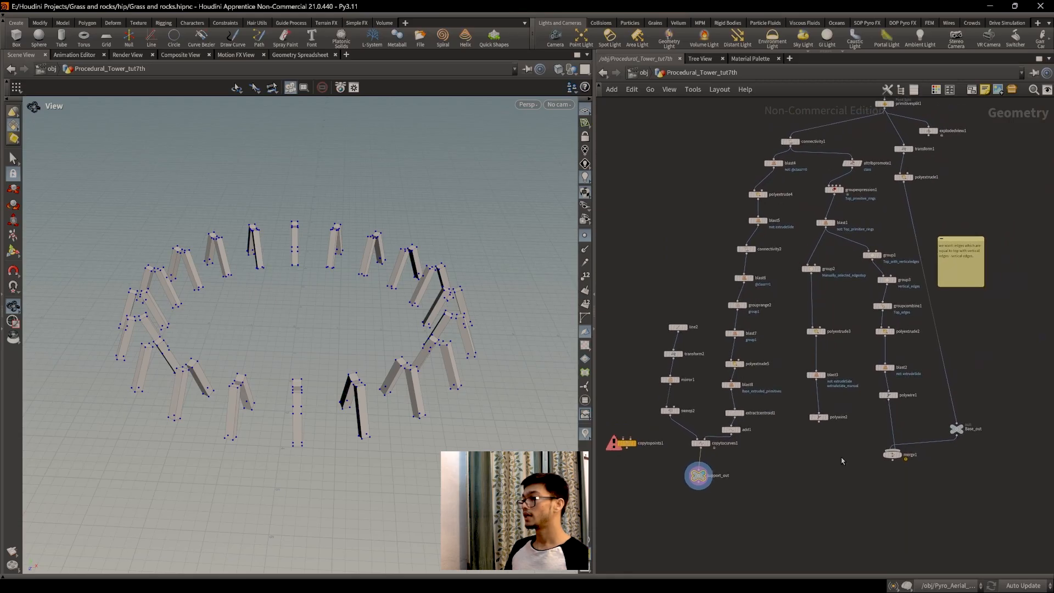
pyautogui.click(902, 446)
# Examine the merged tower from base to rim and where support_out sits relative to merge1.
pyautogui.scroll(-4, 352, 335)
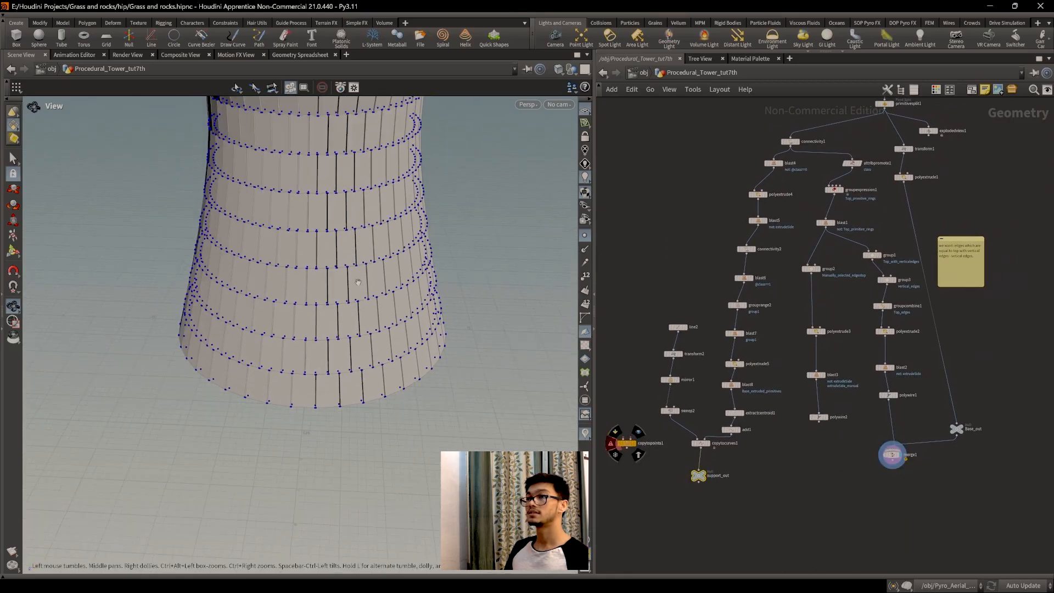
pyautogui.moveTo(352, 335); pyautogui.dragTo(330, 431, button='middle')
pyautogui.moveTo(330, 431); pyautogui.dragTo(339, 375)
pyautogui.moveTo(351, 194); pyautogui.dragTo(325, 225)
pyautogui.moveTo(462, 402); pyautogui.dragTo(437, 338, button='middle')
pyautogui.scroll(-1, 434, 345)
pyautogui.scroll(2, 774, 500)
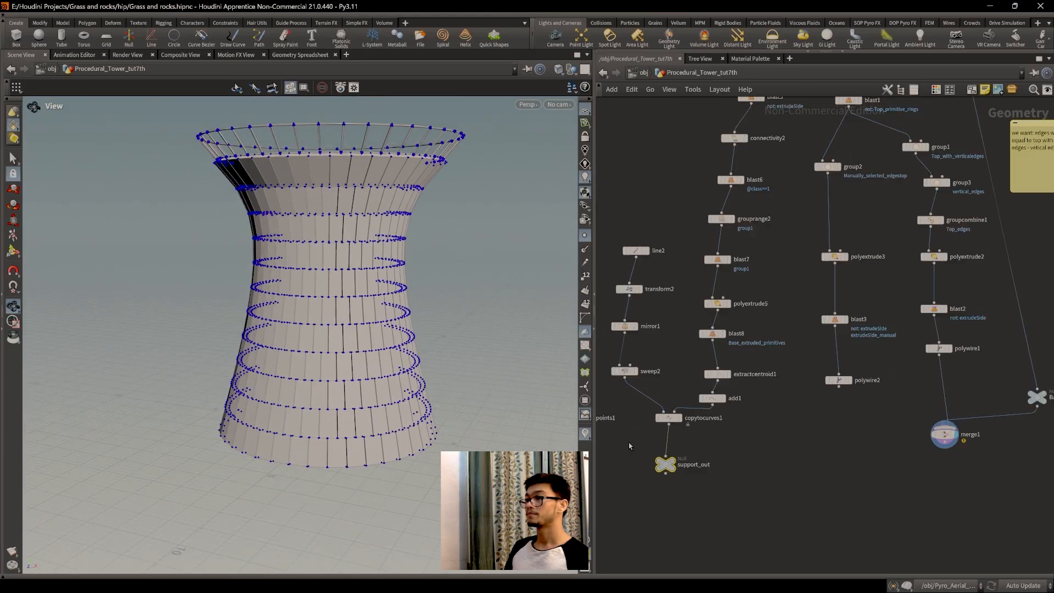
# Hide the point markers on the tower in the viewport.
pyautogui.click(583, 235)
pyautogui.moveTo(439, 359); pyautogui.dragTo(404, 354, button='middle')
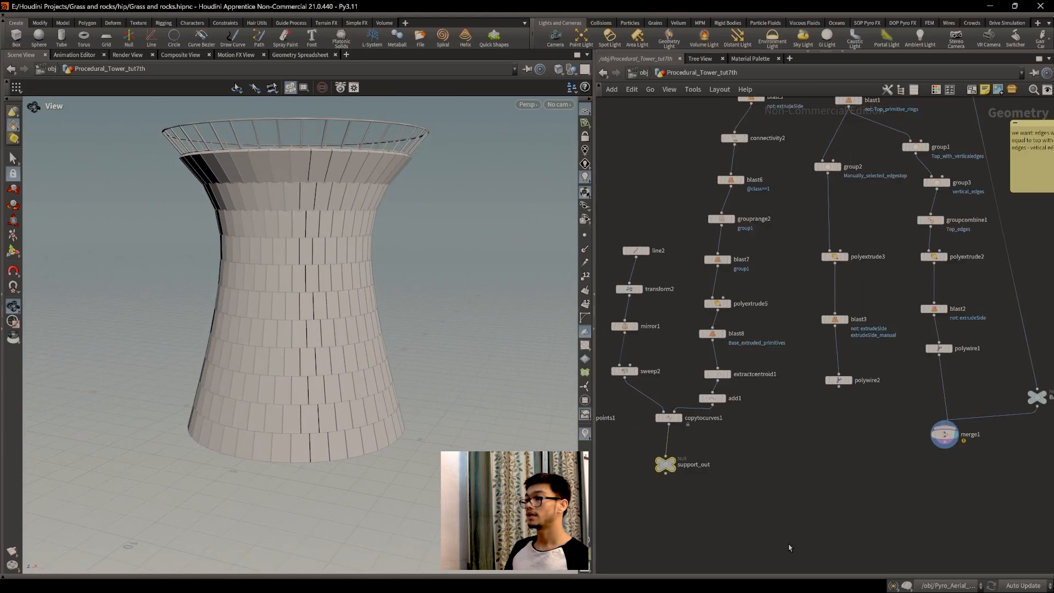
pyautogui.moveTo(698, 473); pyautogui.dragTo(716, 430, button='middle')
pyautogui.click(693, 420)
pyautogui.moveTo(821, 370)
pyautogui.mouseDown(button='middle')
pyautogui.moveTo(818, 433)
pyautogui.moveTo(829, 457)
pyautogui.moveTo(844, 413)
pyautogui.mouseUp(button='middle')
# Review the base ring branch by displaying blast6, connectivity2, blast5 and polyextrude4 one after another.
pyautogui.moveTo(825, 526)
pyautogui.mouseDown()
pyautogui.moveTo(727, 364)
pyautogui.moveTo(608, 247)
pyautogui.moveTo(619, 237)
pyautogui.mouseUp()
pyautogui.moveTo(743, 187); pyautogui.dragTo(729, 260, button='middle')
pyautogui.click(730, 260)
pyautogui.moveTo(759, 210)
pyautogui.mouseDown()
pyautogui.moveTo(766, 220)
pyautogui.moveTo(771, 205)
pyautogui.mouseUp()
pyautogui.click(768, 245)
pyautogui.moveTo(670, 238); pyautogui.dragTo(681, 272, button='middle')
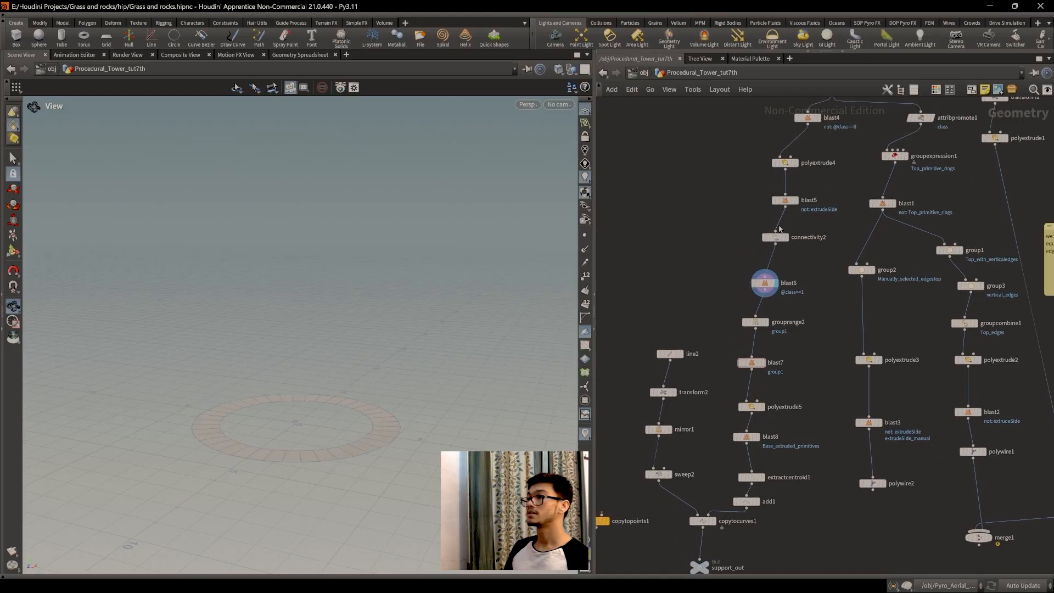
pyautogui.click(781, 237)
pyautogui.moveTo(854, 182); pyautogui.dragTo(835, 228, button='middle')
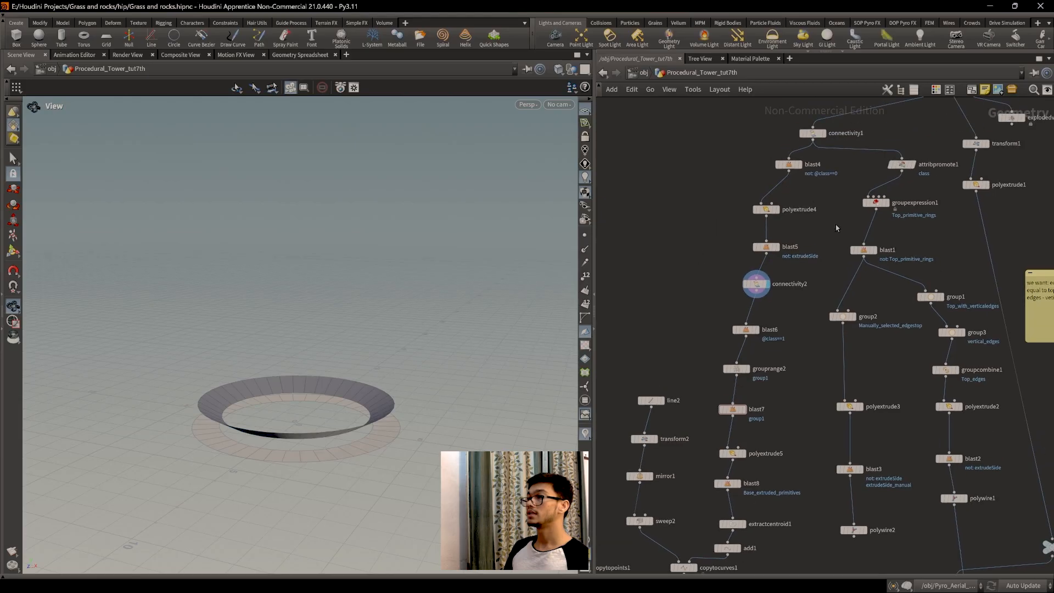
pyautogui.click(776, 248)
pyautogui.click(779, 209)
pyautogui.moveTo(691, 258); pyautogui.dragTo(694, 242, button='middle')
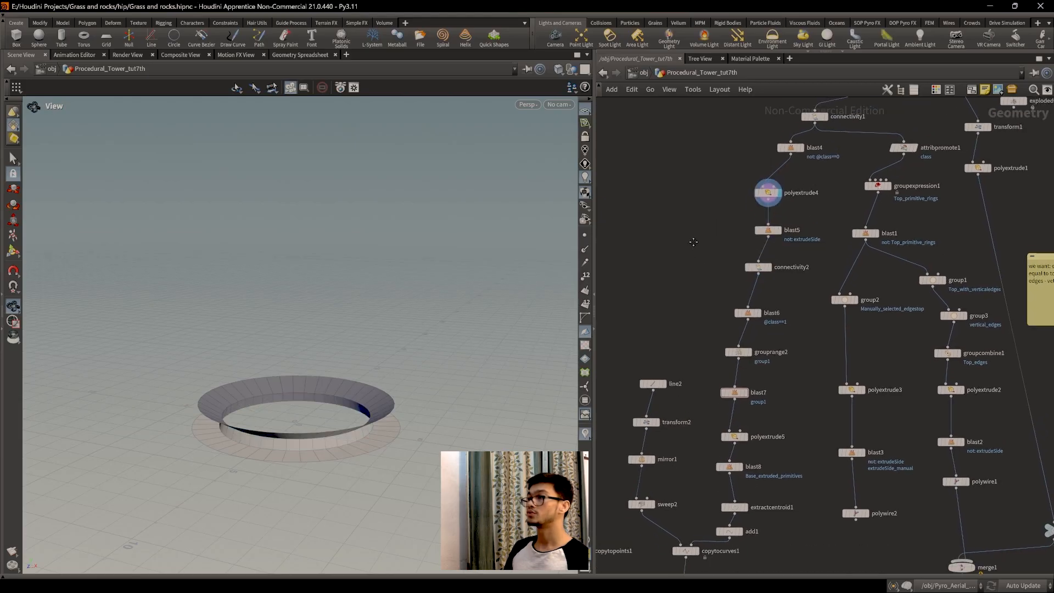
# Display polywire2 to examine the rim wireframe and review how its branch splits off upstream.
pyautogui.moveTo(833, 180); pyautogui.dragTo(810, 247, button='middle')
pyautogui.click(769, 198)
pyautogui.click(770, 214)
pyautogui.moveTo(805, 348); pyautogui.dragTo(785, 182, button='middle')
pyautogui.moveTo(792, 447)
pyautogui.click(801, 432)
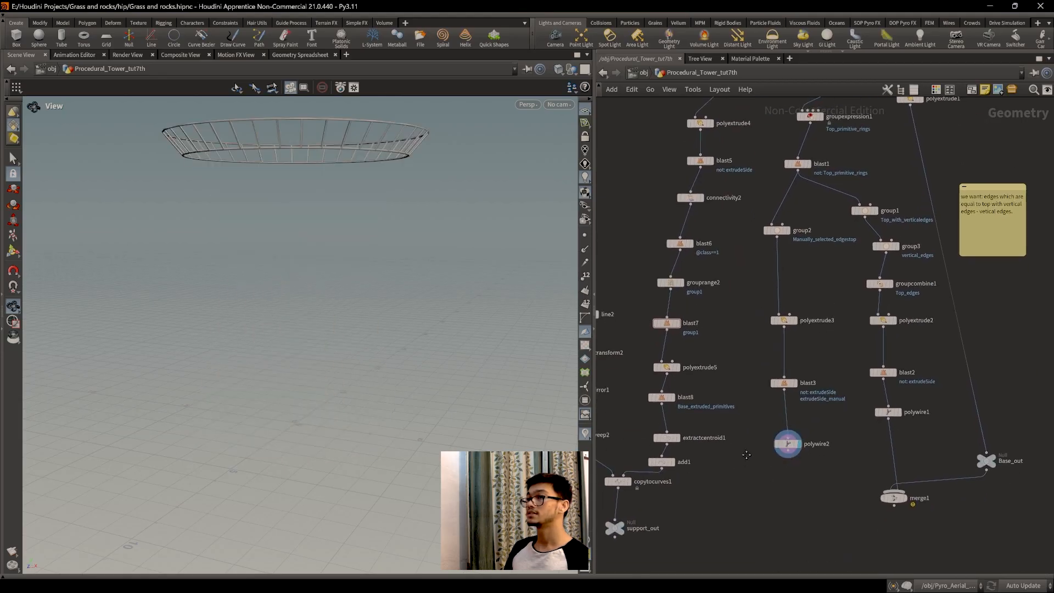
pyautogui.scroll(-4, 807, 483)
pyautogui.scroll(4, 790, 484)
pyautogui.moveTo(790, 485); pyautogui.dragTo(777, 531, button='middle')
pyautogui.moveTo(817, 221); pyautogui.dragTo(774, 385, button='middle')
pyautogui.scroll(2, 777, 382)
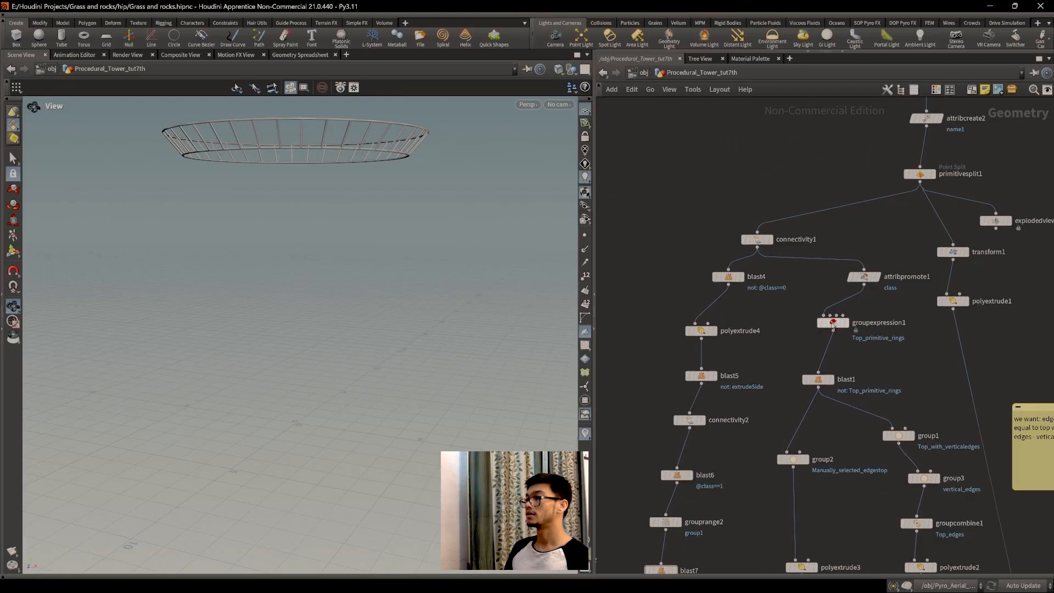
# Step through the base ring branch from polyextrude4 to grouprange2, displaying each node's output.
pyautogui.moveTo(756, 298); pyautogui.dragTo(774, 302, button='middle')
pyautogui.click(749, 283)
pyautogui.moveTo(747, 372); pyautogui.dragTo(798, 343, button='middle')
pyautogui.click(736, 333)
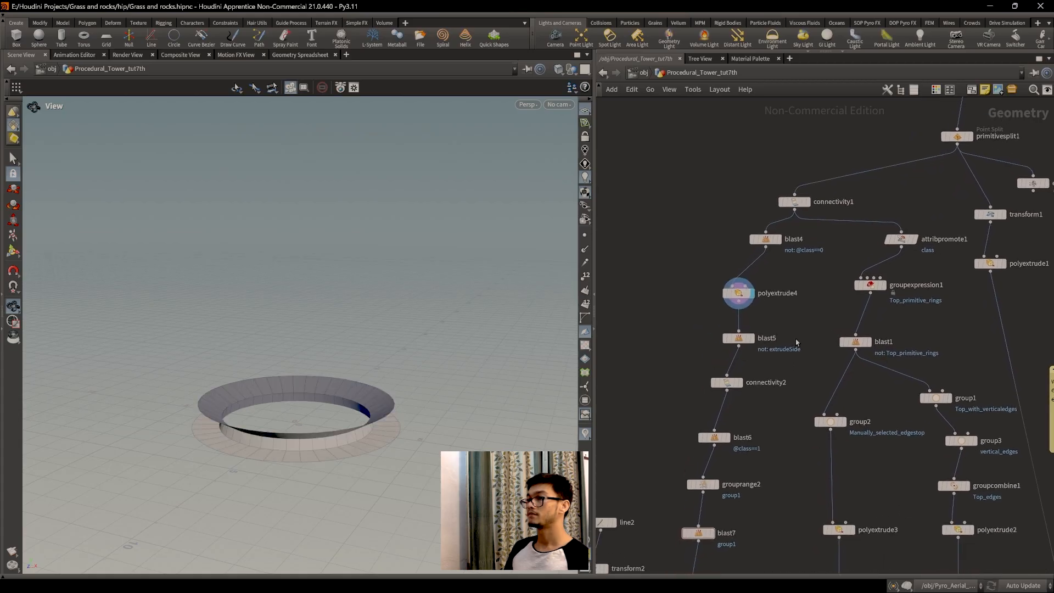
pyautogui.click(729, 390)
pyautogui.moveTo(982, 323); pyautogui.dragTo(853, 452, button='middle')
pyautogui.moveTo(732, 513); pyautogui.dragTo(820, 438, button='middle')
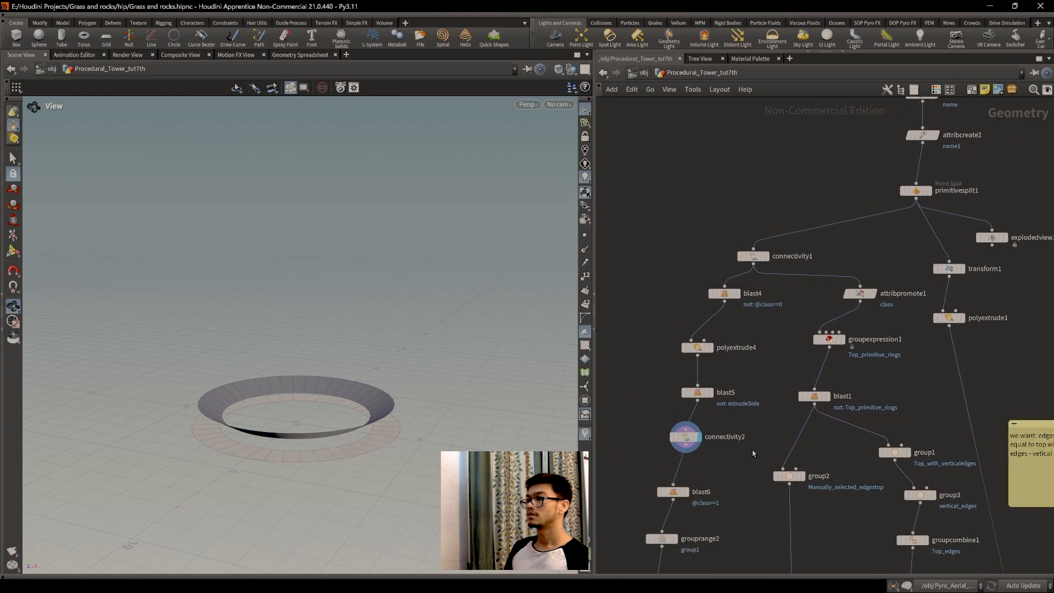
pyautogui.moveTo(738, 438); pyautogui.dragTo(773, 377, button='middle')
pyautogui.moveTo(716, 440)
pyautogui.click(728, 414)
pyautogui.moveTo(754, 424); pyautogui.dragTo(769, 370, button='middle')
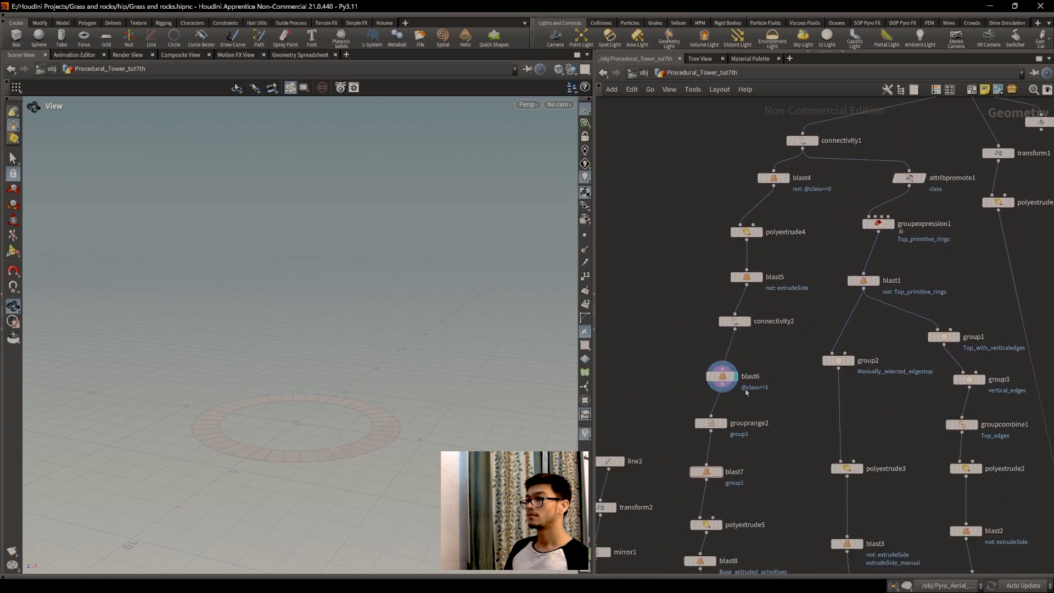
pyautogui.click(728, 408)
# Step through blast7, polyextrude5, blast8, extractcentroid1 and add1, and return the display to polyextrude5.
pyautogui.moveTo(730, 416); pyautogui.dragTo(752, 338, button='middle')
pyautogui.moveTo(736, 399)
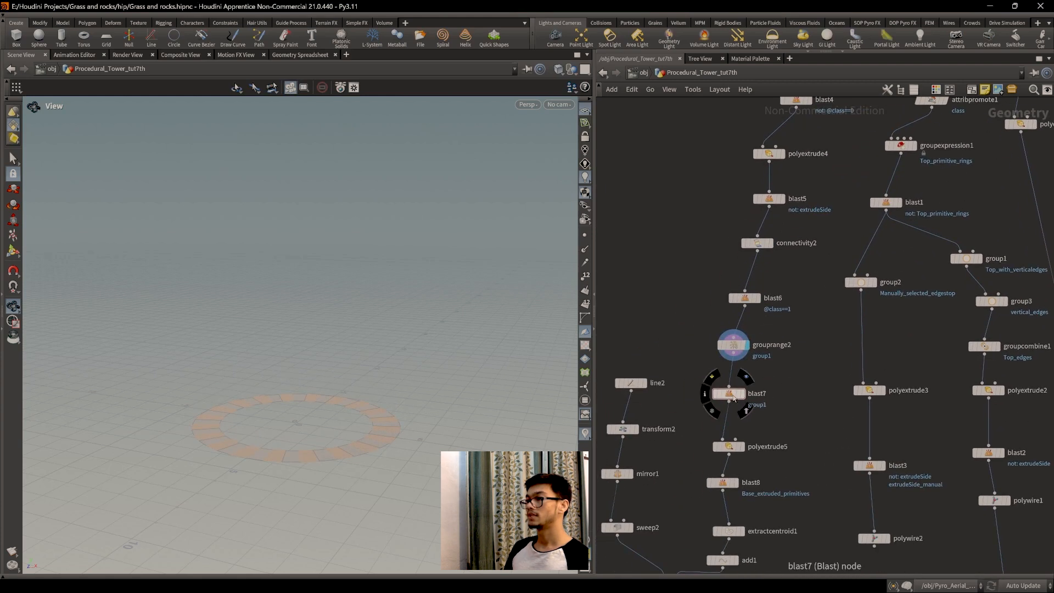
pyautogui.click(748, 376)
pyautogui.moveTo(749, 378); pyautogui.dragTo(743, 325, button='middle')
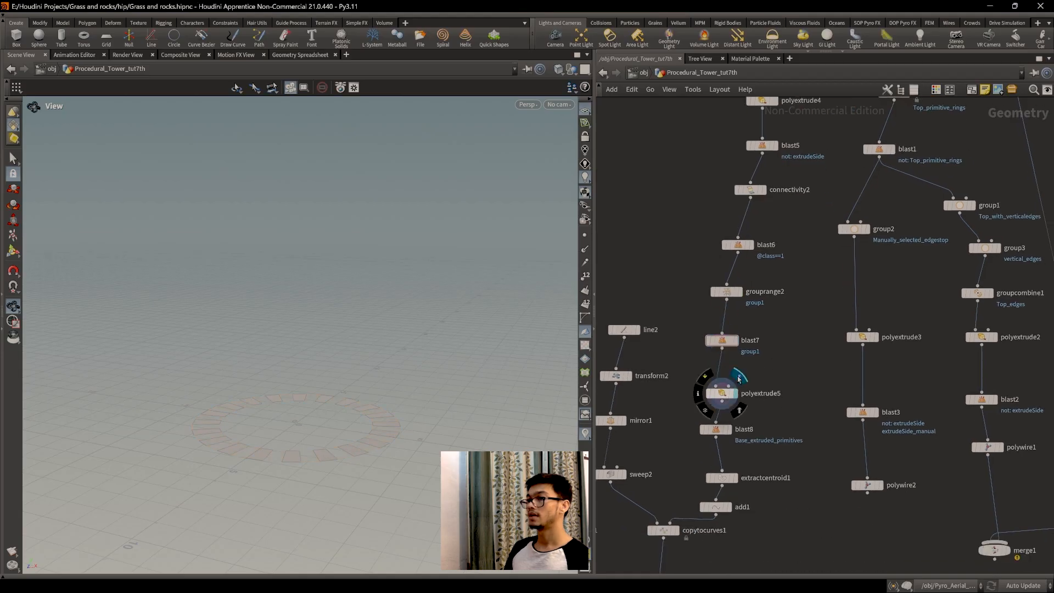
pyautogui.click(739, 378)
pyautogui.moveTo(740, 378); pyautogui.dragTo(736, 326, button='middle')
pyautogui.click(733, 360)
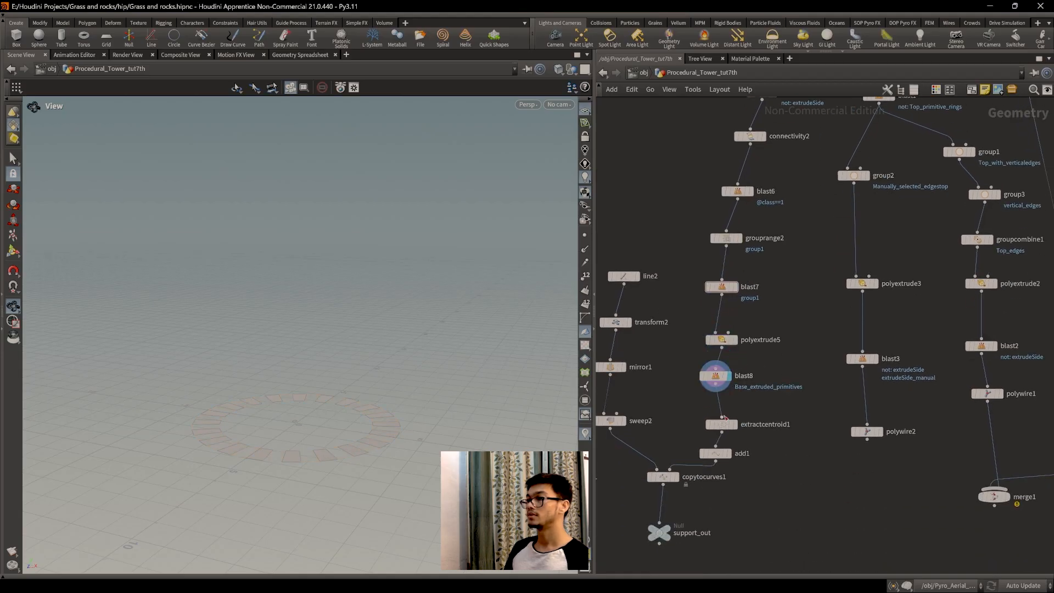
pyautogui.click(739, 407)
pyautogui.moveTo(697, 415); pyautogui.dragTo(723, 382, button='middle')
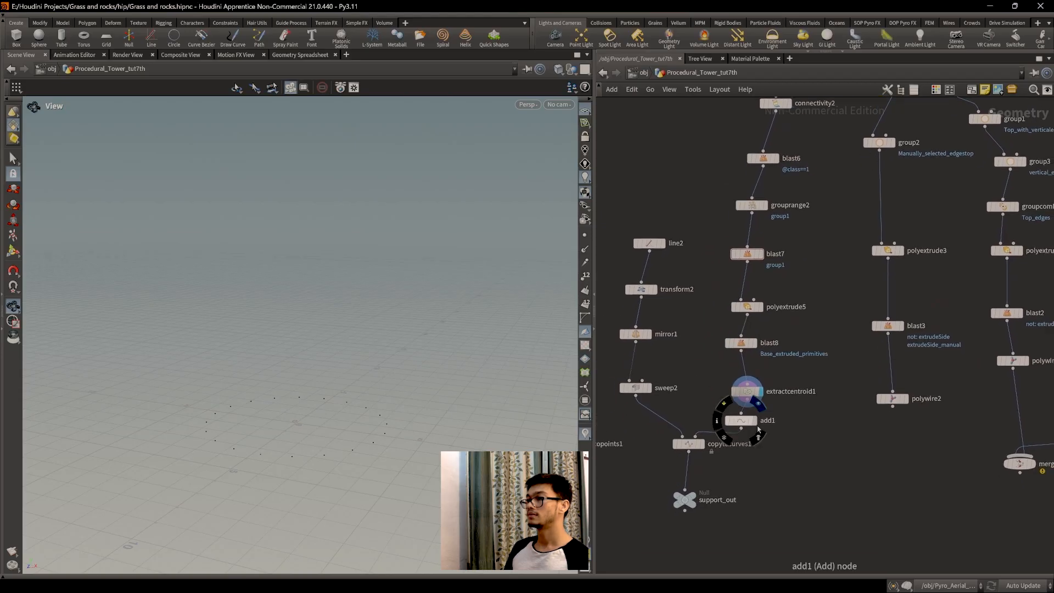
pyautogui.click(759, 409)
pyautogui.moveTo(764, 316); pyautogui.dragTo(785, 387, button='middle')
pyautogui.click(772, 349)
# Align polyextrude5 above blast8 in the network and display blast8.
pyautogui.scroll(3, 780, 440)
pyautogui.moveTo(706, 375)
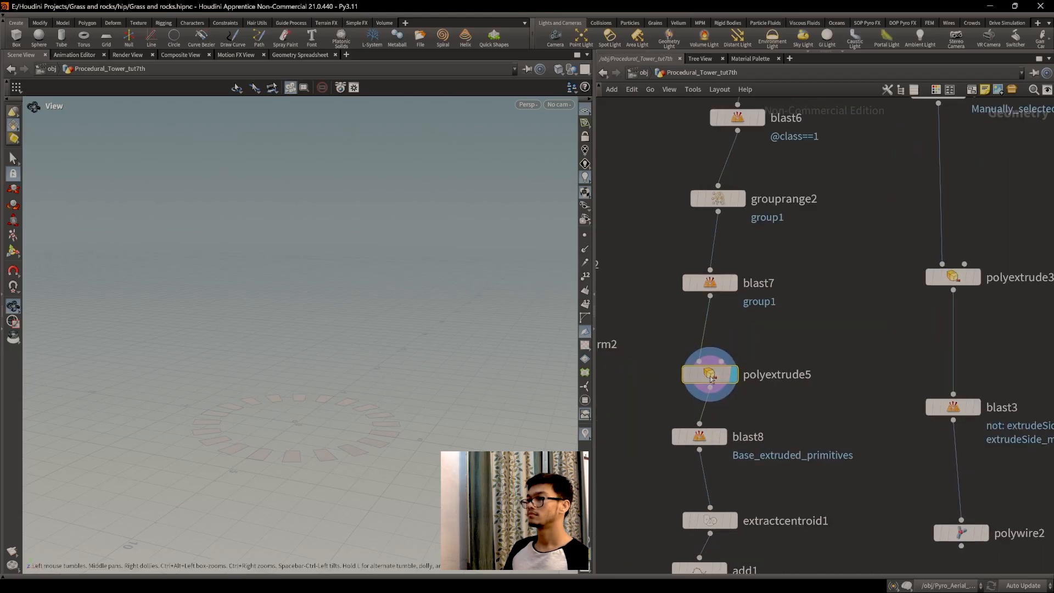
pyautogui.moveTo(711, 378); pyautogui.dragTo(696, 365)
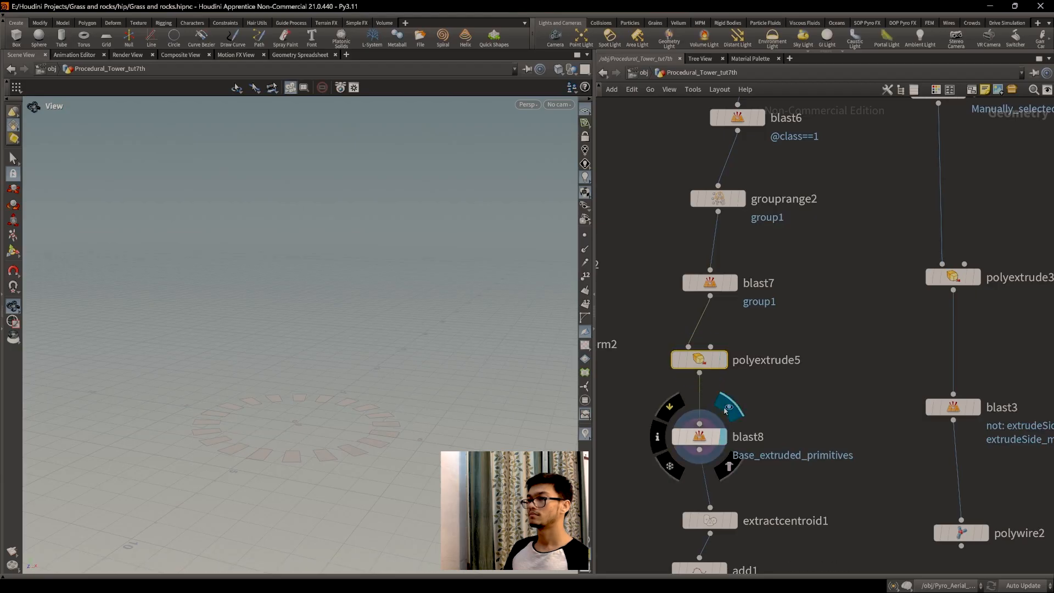
pyautogui.click(723, 424)
pyautogui.moveTo(440, 429); pyautogui.dragTo(445, 440)
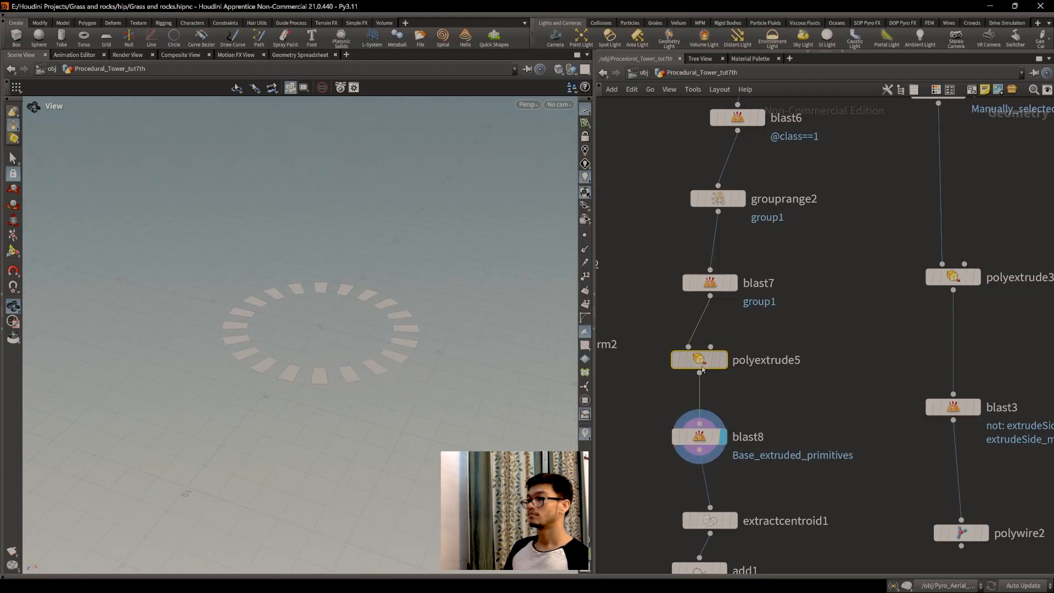
# Display polyextrude5 and set its extrusion Distance to -0.536 and Inset to 0.104 to form tapered blocks.
pyautogui.press('p')
pyautogui.scroll(4, 889, 127)
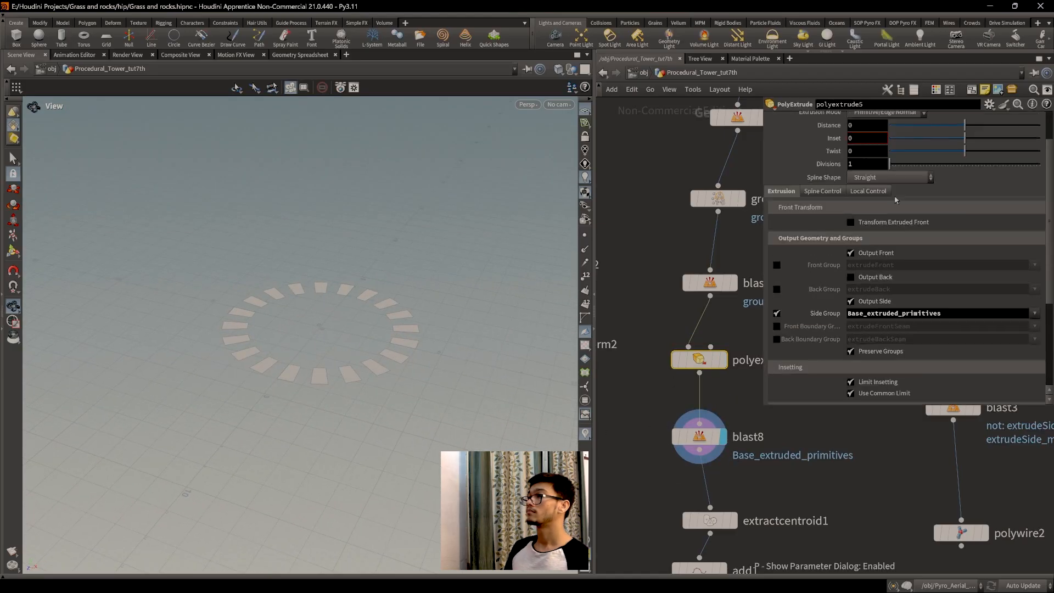
pyautogui.moveTo(965, 177)
pyautogui.mouseDown()
pyautogui.moveTo(977, 174)
pyautogui.moveTo(965, 177)
pyautogui.mouseUp()
pyautogui.moveTo(494, 384); pyautogui.dragTo(417, 439)
pyautogui.moveTo(692, 361)
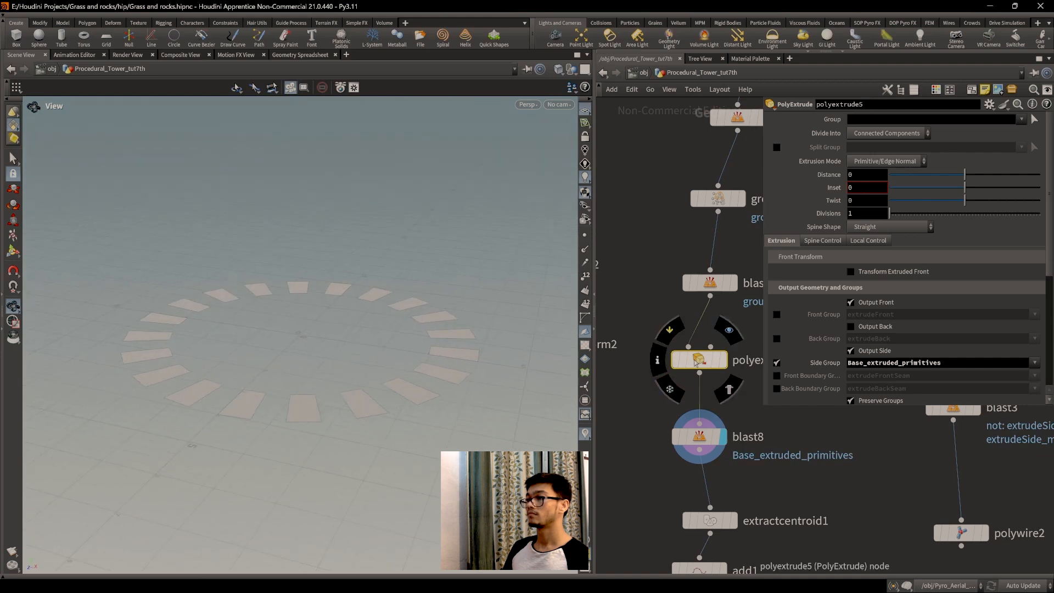
pyautogui.click(729, 333)
pyautogui.moveTo(971, 176)
pyautogui.mouseDown()
pyautogui.moveTo(926, 178)
pyautogui.moveTo(972, 187)
pyautogui.mouseUp()
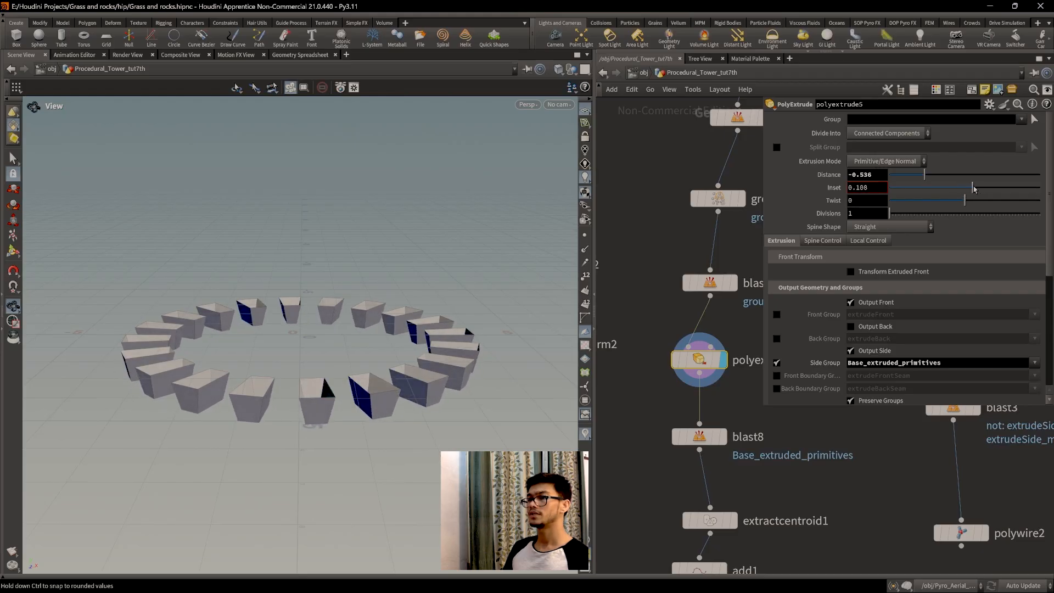
pyautogui.moveTo(451, 356); pyautogui.dragTo(488, 371)
# Compare the outputs of the nodes below polyextrude5 with its tapered blocks, ending on polyextrude5.
pyautogui.moveTo(704, 437); pyautogui.dragTo(727, 343, button='middle')
pyautogui.click(697, 380)
pyautogui.moveTo(697, 439)
pyautogui.click(713, 413)
pyautogui.moveTo(735, 428); pyautogui.dragTo(755, 504, button='middle')
pyautogui.moveTo(693, 357)
pyautogui.click(716, 337)
# Move blast8 and its downstream nodes through support_out aside to free space below polyextrude5.
pyautogui.moveTo(744, 415); pyautogui.dragTo(830, 420, button='middle')
pyautogui.scroll(-3, 725, 464)
pyautogui.moveTo(726, 463); pyautogui.dragTo(614, 362, button='middle')
pyautogui.scroll(-3, 739, 503)
pyautogui.moveTo(738, 503); pyautogui.dragTo(782, 480, button='middle')
pyautogui.moveTo(751, 552); pyautogui.dragTo(691, 386)
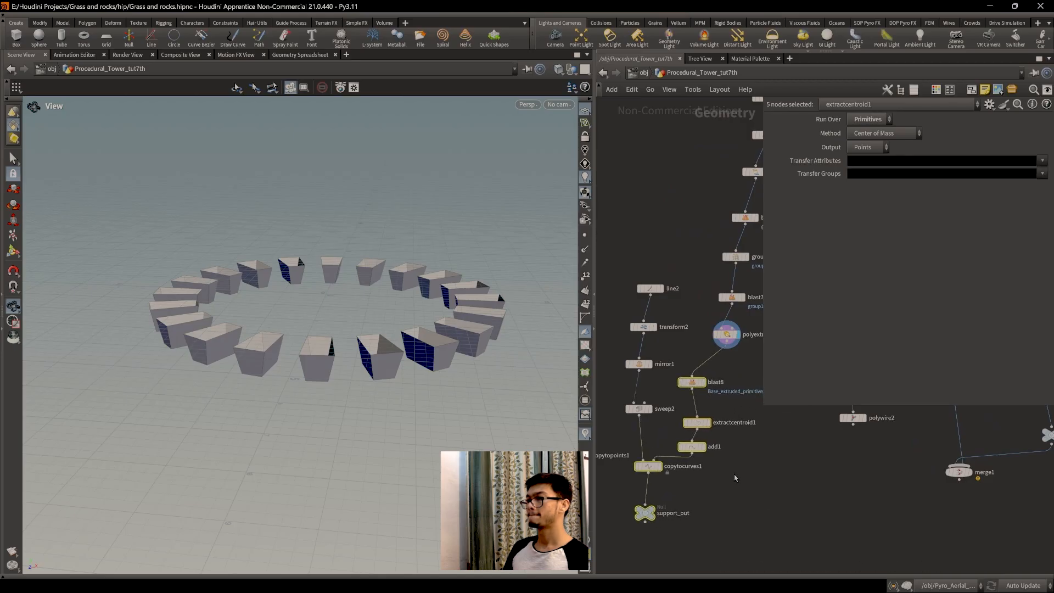
pyautogui.moveTo(728, 511); pyautogui.dragTo(761, 500)
pyautogui.moveTo(784, 464); pyautogui.dragTo(726, 502, button='middle')
pyautogui.scroll(2, 739, 462)
# Add a Reverse node fed by polyextrude5 and display it to check the block normals.
pyautogui.press('Tab')
pyautogui.write('rev')
pyautogui.press('Return')
pyautogui.click(720, 394)
pyautogui.moveTo(636, 345)
pyautogui.mouseDown()
pyautogui.moveTo(731, 371)
pyautogui.moveTo(717, 383)
pyautogui.mouseUp()
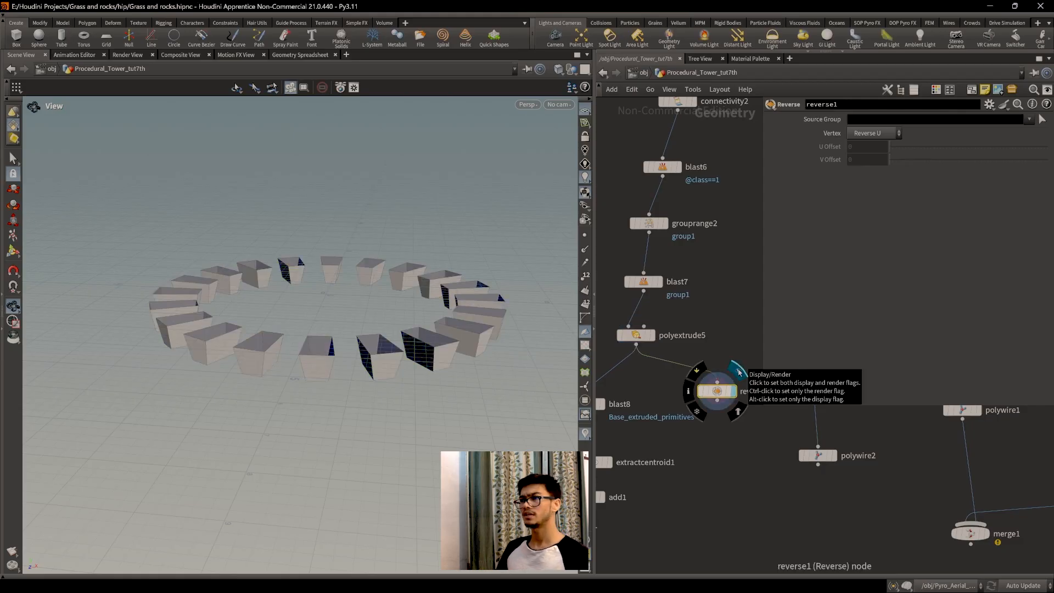
pyautogui.moveTo(426, 377); pyautogui.dragTo(328, 370)
pyautogui.scroll(1, 328, 371)
# Display blast6 and shift grouprange2 with its downstream nodes sideways to free space under blast6.
pyautogui.moveTo(749, 329); pyautogui.dragTo(719, 424, button='middle')
pyautogui.moveTo(740, 355); pyautogui.dragTo(723, 369, button='middle')
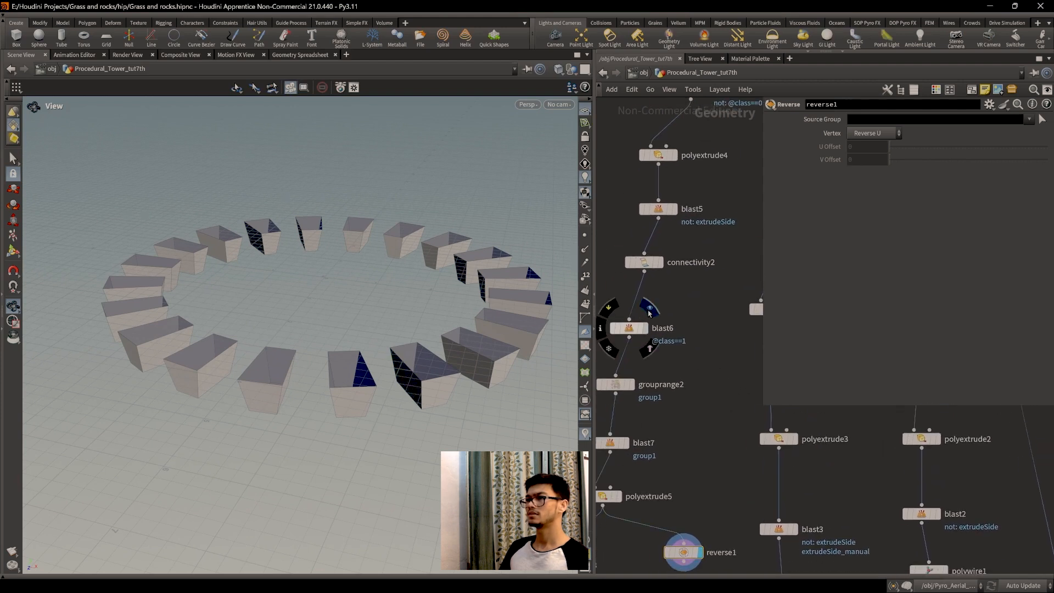
pyautogui.click(645, 328)
pyautogui.moveTo(682, 457); pyautogui.dragTo(714, 394, button='middle')
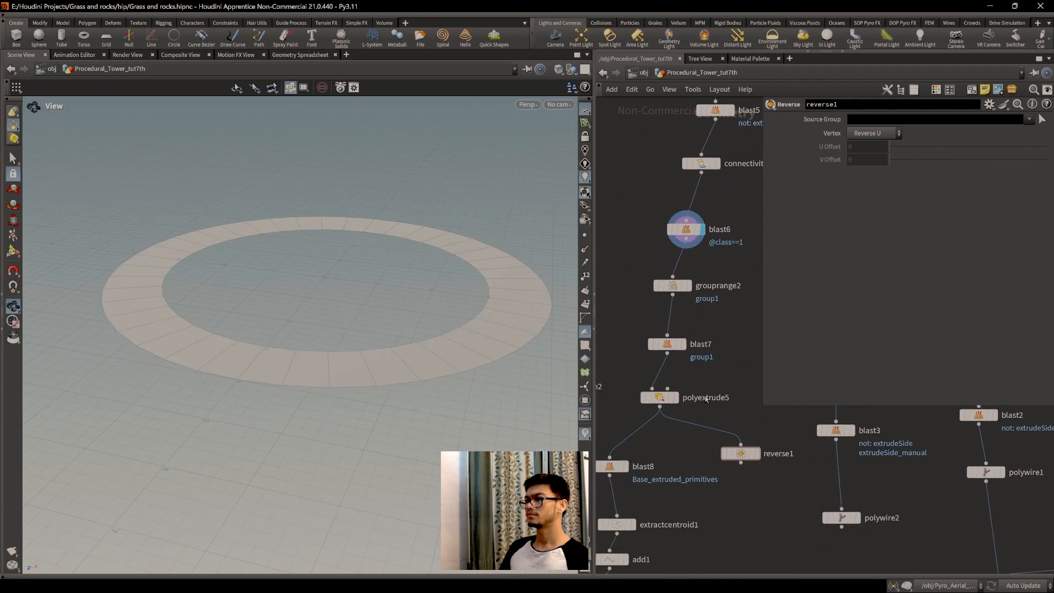
pyautogui.moveTo(707, 415); pyautogui.dragTo(662, 283)
pyautogui.scroll(-3, 703, 385)
pyautogui.moveTo(689, 329); pyautogui.dragTo(660, 320)
pyautogui.click(713, 358)
pyautogui.moveTo(712, 359); pyautogui.dragTo(706, 375, button='middle')
# Display polyextrude5 and inspect the ring of tapered blocks from a lower angle.
pyautogui.scroll(3, 712, 392)
pyautogui.moveTo(632, 399); pyautogui.dragTo(686, 353, button='middle')
pyautogui.click(662, 385)
pyautogui.moveTo(402, 439); pyautogui.dragTo(384, 356)
pyautogui.moveTo(755, 429); pyautogui.dragTo(716, 457, button='middle')
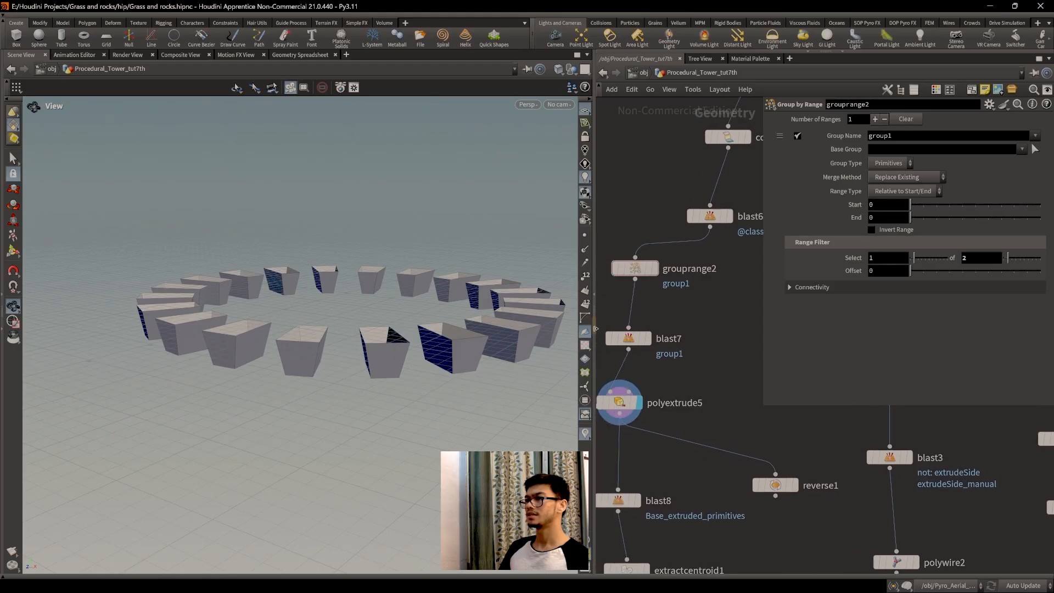
# Tidy the network in a wider editor by moving the line2-to-sweep2 chain aside and deleting copytopoints1.
pyautogui.moveTo(594, 328); pyautogui.dragTo(455, 328)
pyautogui.scroll(-5, 730, 397)
pyautogui.moveTo(562, 252); pyautogui.dragTo(621, 530)
pyautogui.moveTo(599, 403); pyautogui.dragTo(621, 357, button='middle')
pyautogui.moveTo(624, 301); pyautogui.dragTo(600, 302)
pyautogui.moveTo(513, 370); pyautogui.dragTo(552, 451)
pyautogui.press('Delete')
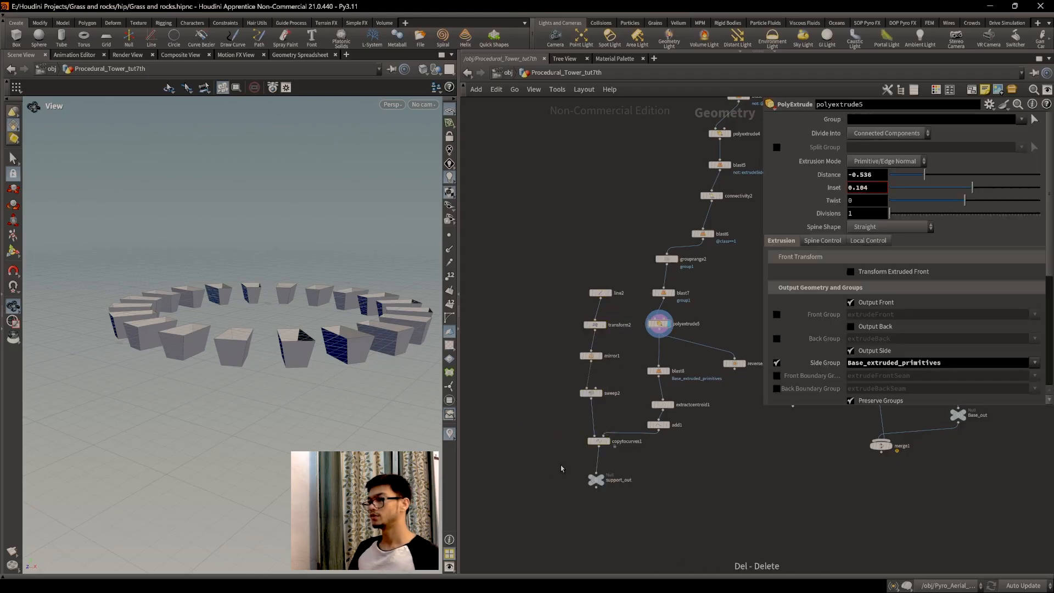
# Add a second PolyExtrude branch connected to blast6's output and display it.
pyautogui.scroll(3, 714, 436)
pyautogui.moveTo(716, 434); pyautogui.dragTo(666, 506, button='middle')
pyautogui.moveTo(701, 261); pyautogui.dragTo(627, 391, button='middle')
pyautogui.click(613, 264)
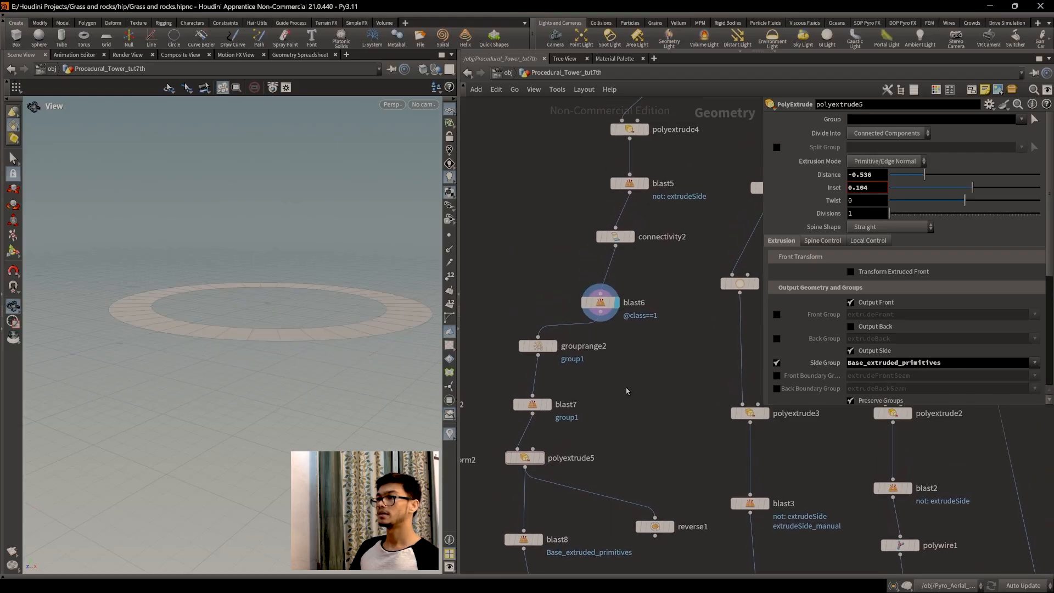
pyautogui.press('Tab')
pyautogui.write('poly')
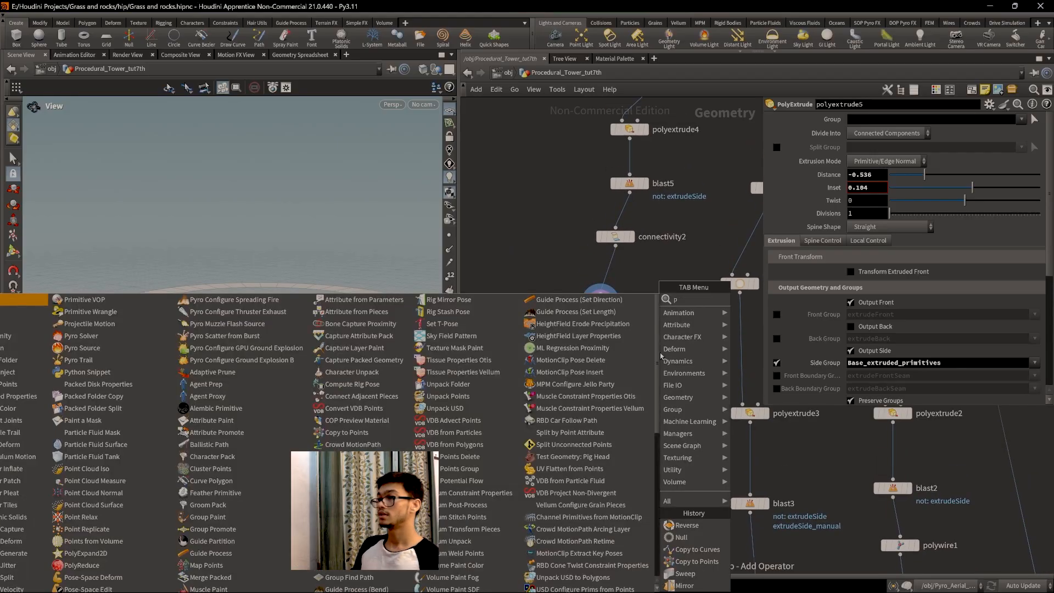
pyautogui.press('Return')
pyautogui.click(674, 365)
pyautogui.moveTo(601, 321)
pyautogui.mouseDown()
pyautogui.moveTo(693, 356)
pyautogui.moveTo(665, 360)
pyautogui.mouseUp()
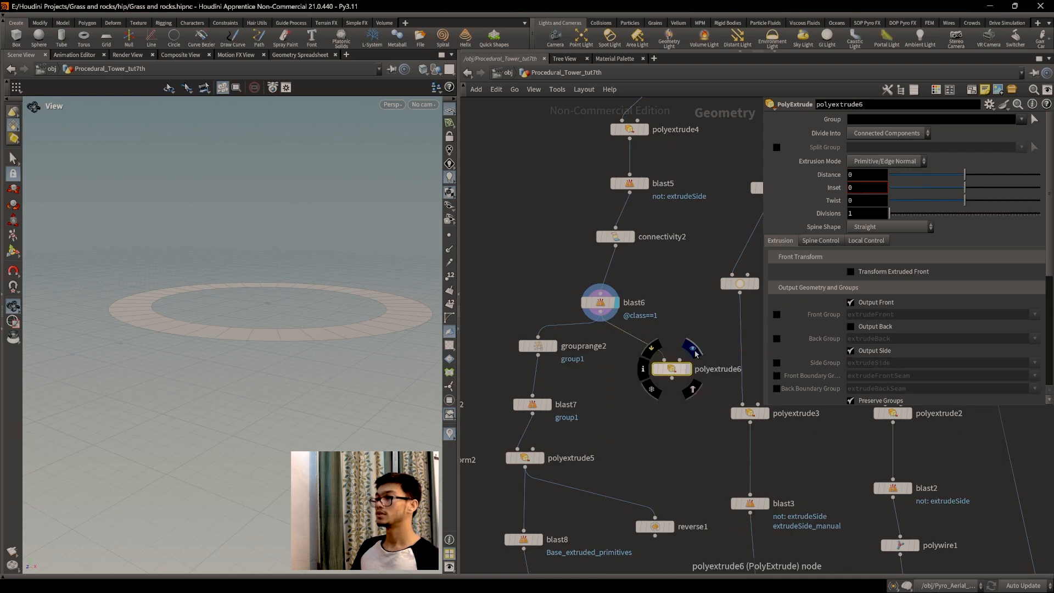
pyautogui.click(693, 350)
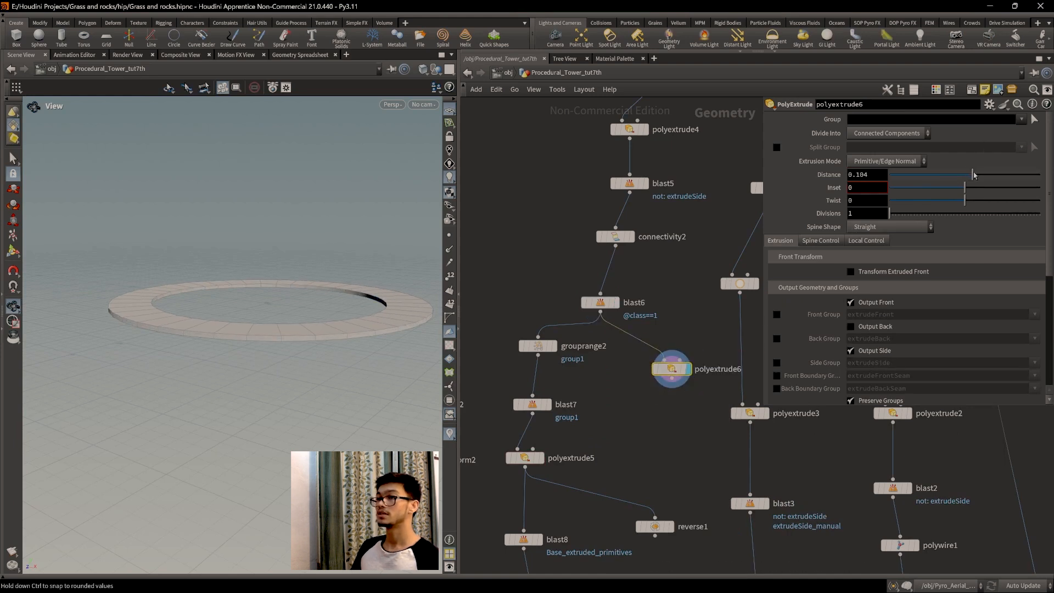
# Extrude the full ring in polyextrude6 by a Distance of 0.112 with Output Back enabled.
pyautogui.click(900, 230)
pyautogui.click(993, 253)
pyautogui.moveTo(231, 226); pyautogui.dragTo(231, 247)
pyautogui.moveTo(230, 274); pyautogui.dragTo(195, 166, button='middle')
# Reposition reverse1 and polyextrude6 closer together in the network.
pyautogui.moveTo(631, 463); pyautogui.dragTo(585, 339, button='middle')
pyautogui.moveTo(598, 406); pyautogui.dragTo(564, 372)
pyautogui.moveTo(623, 245); pyautogui.dragTo(596, 301)
# Add a Merge node combining reverse1 and polyextrude6, display it and inspect the ring with its blocks.
pyautogui.press('Tab')
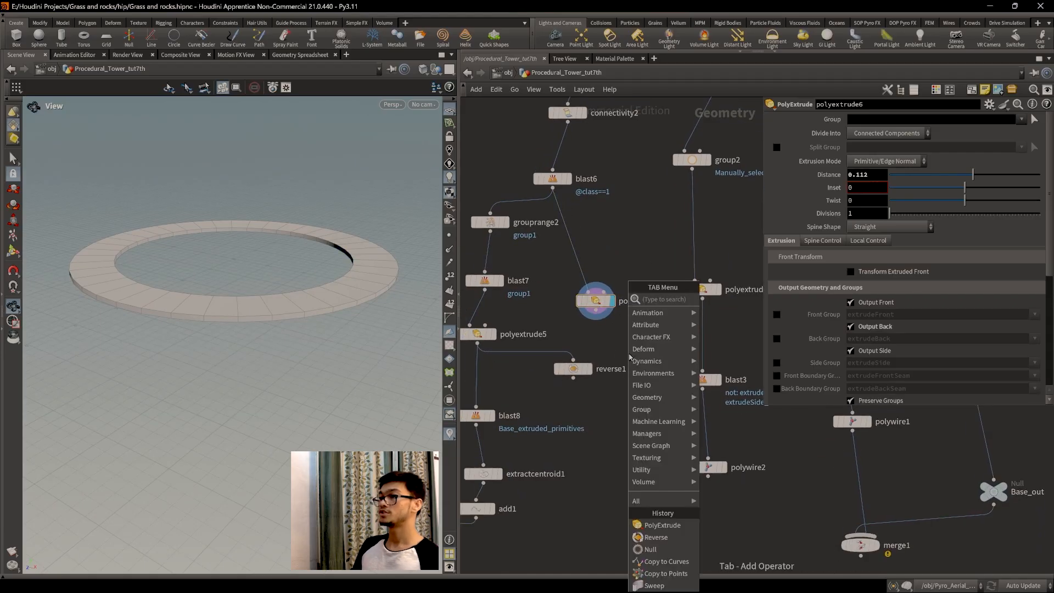
pyautogui.write('merge')
pyautogui.press('Return')
pyautogui.click(632, 351)
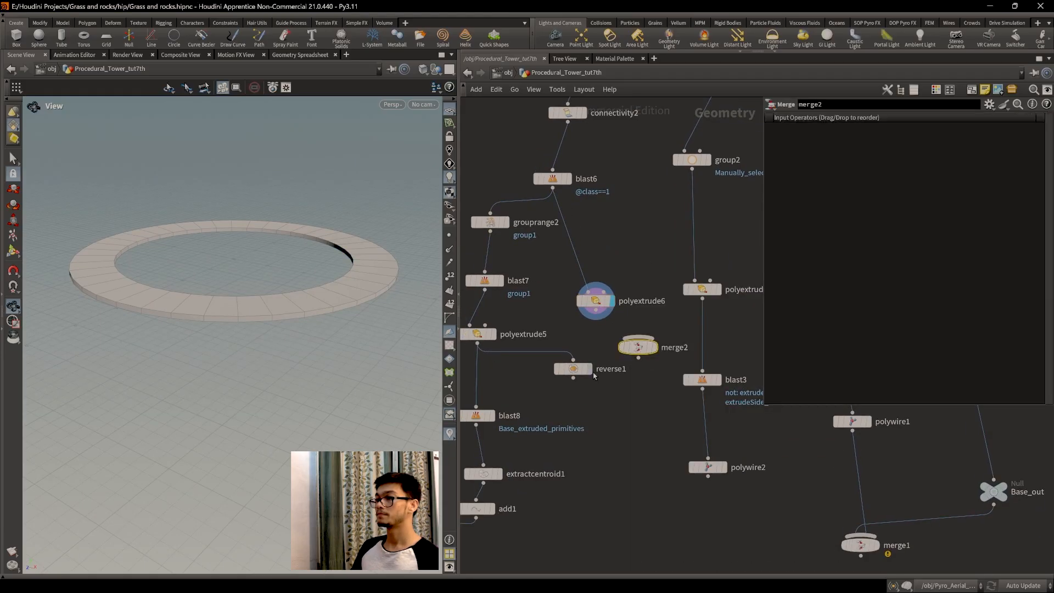
pyautogui.moveTo(574, 378); pyautogui.dragTo(638, 337)
pyautogui.click(596, 310)
pyautogui.click(638, 337)
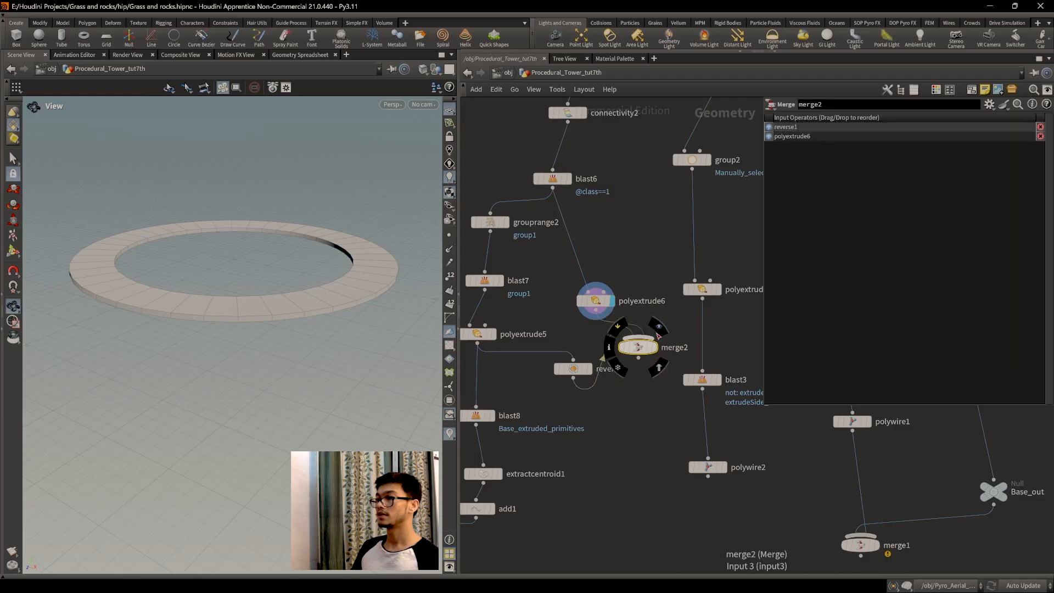
pyautogui.click(654, 347)
pyautogui.moveTo(315, 324); pyautogui.dragTo(291, 329)
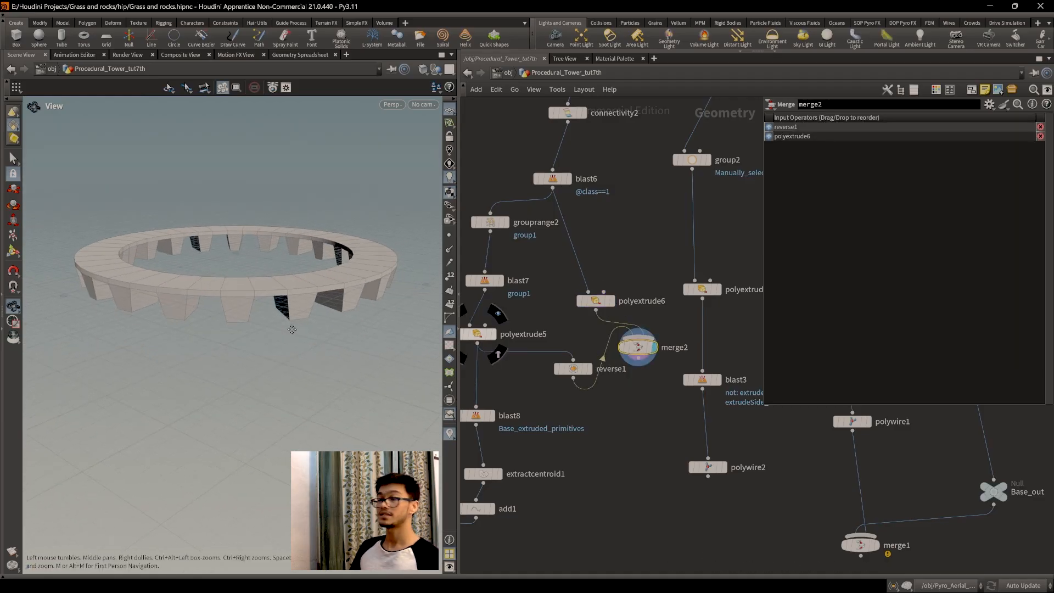
pyautogui.moveTo(693, 544); pyautogui.dragTo(692, 487, button='middle')
pyautogui.moveTo(190, 300); pyautogui.dragTo(220, 266)
pyautogui.moveTo(222, 320); pyautogui.dragTo(236, 295)
# Move support_out away from copytocurves1 and bring merge2 down near it in the network.
pyautogui.moveTo(638, 489); pyautogui.dragTo(708, 427, button='middle')
pyautogui.scroll(-3, 703, 414)
pyautogui.moveTo(558, 444); pyautogui.dragTo(701, 450)
pyautogui.moveTo(665, 401); pyautogui.dragTo(616, 291)
pyautogui.moveTo(686, 367); pyautogui.dragTo(585, 378, button='middle')
pyautogui.click(631, 396)
pyautogui.scroll(-1, 630, 396)
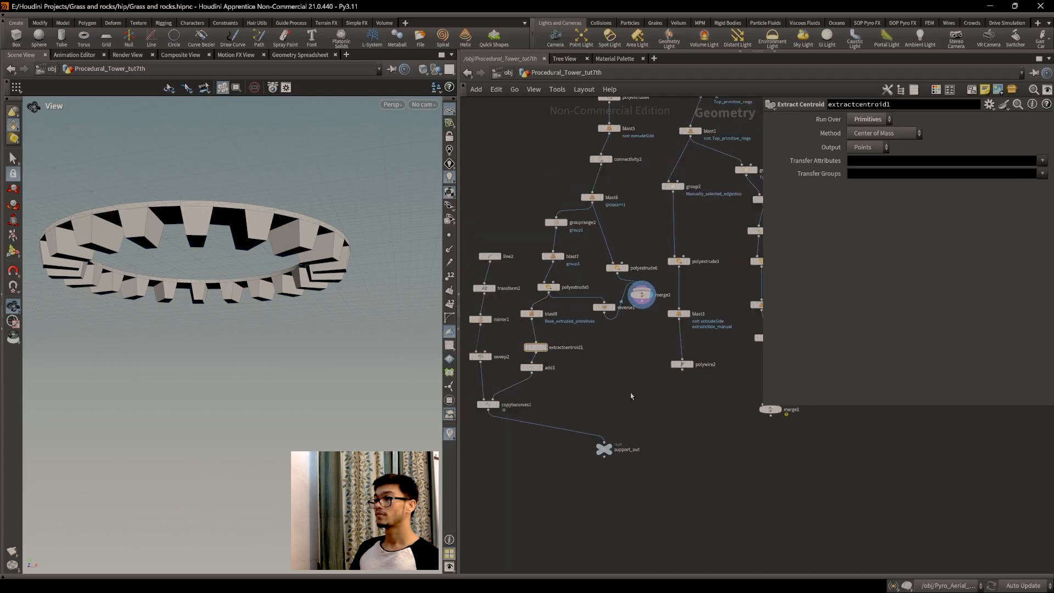
pyautogui.scroll(4, 632, 383)
pyautogui.moveTo(663, 207); pyautogui.dragTo(699, 451)
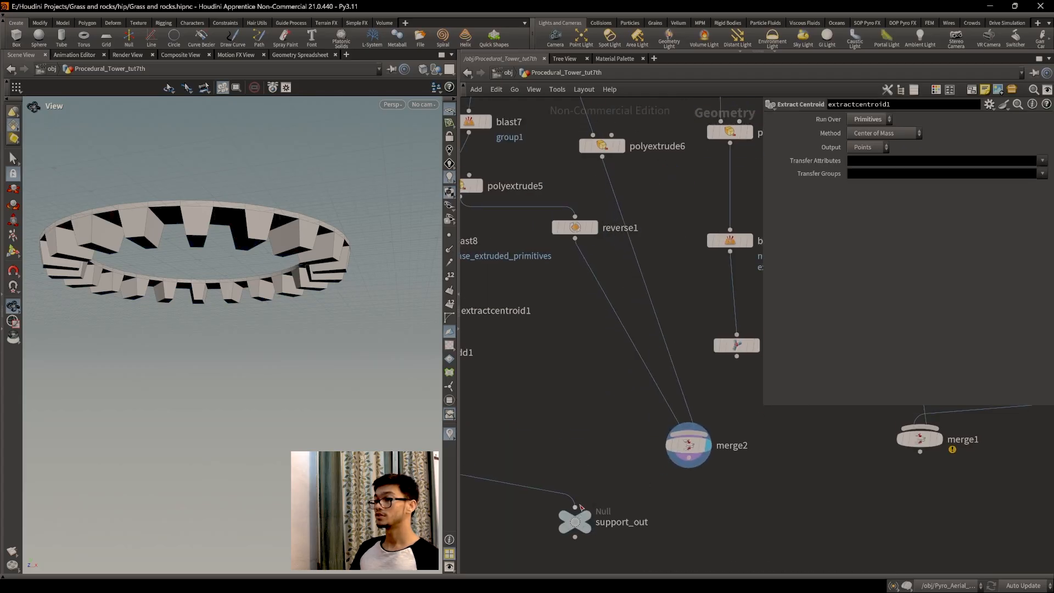
# Wire support_out into merge2 and inspect the beams combined with the ring and tapered blocks.
pyautogui.moveTo(575, 525); pyautogui.dragTo(686, 442)
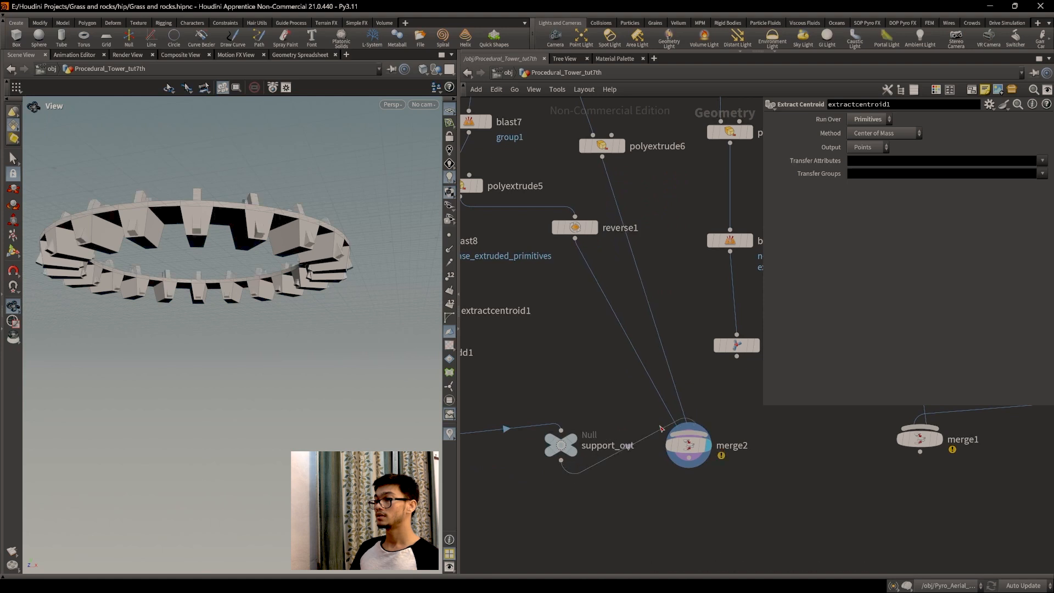
pyautogui.moveTo(247, 236); pyautogui.dragTo(324, 305)
pyautogui.moveTo(710, 488); pyautogui.dragTo(762, 496, button='middle')
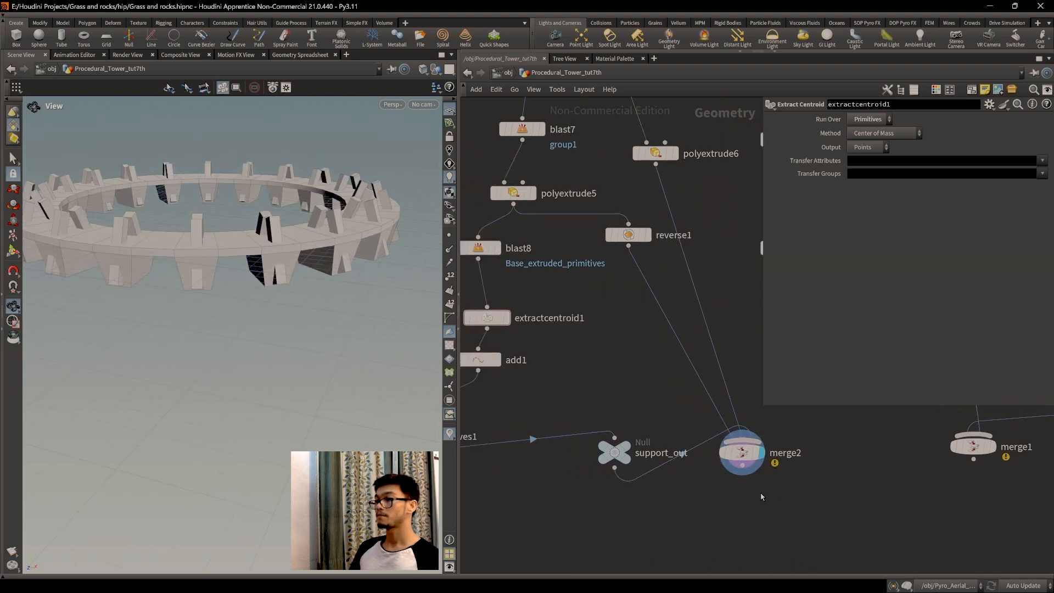
# Shift support_out closer to copytocurves1 in the network.
pyautogui.moveTo(664, 485); pyautogui.dragTo(708, 500, button='middle')
pyautogui.moveTo(654, 478); pyautogui.dragTo(623, 494)
pyautogui.moveTo(623, 494); pyautogui.dragTo(641, 411, button='middle')
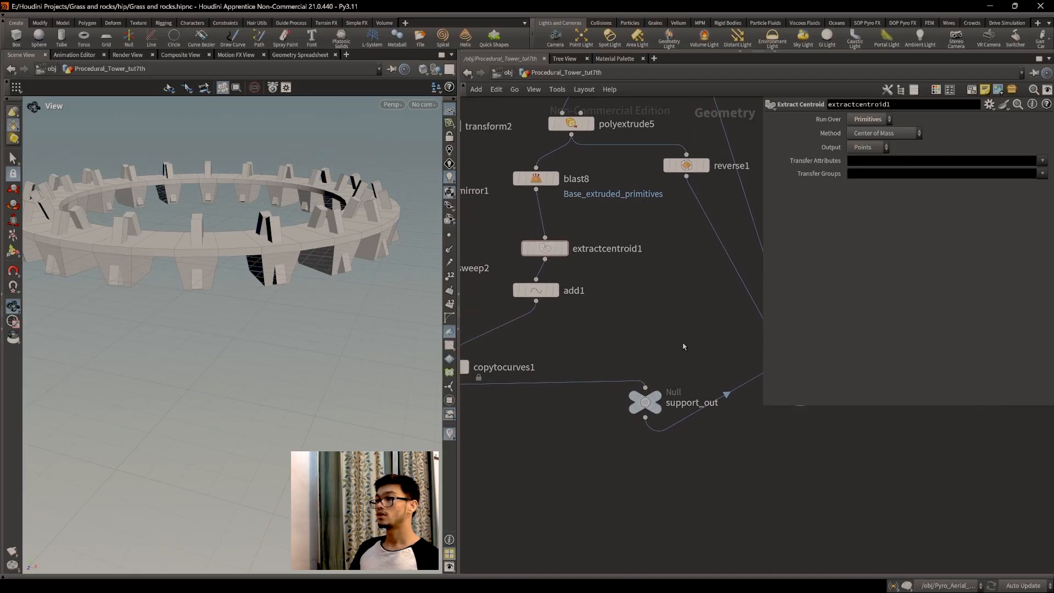
pyautogui.scroll(-5, 643, 413)
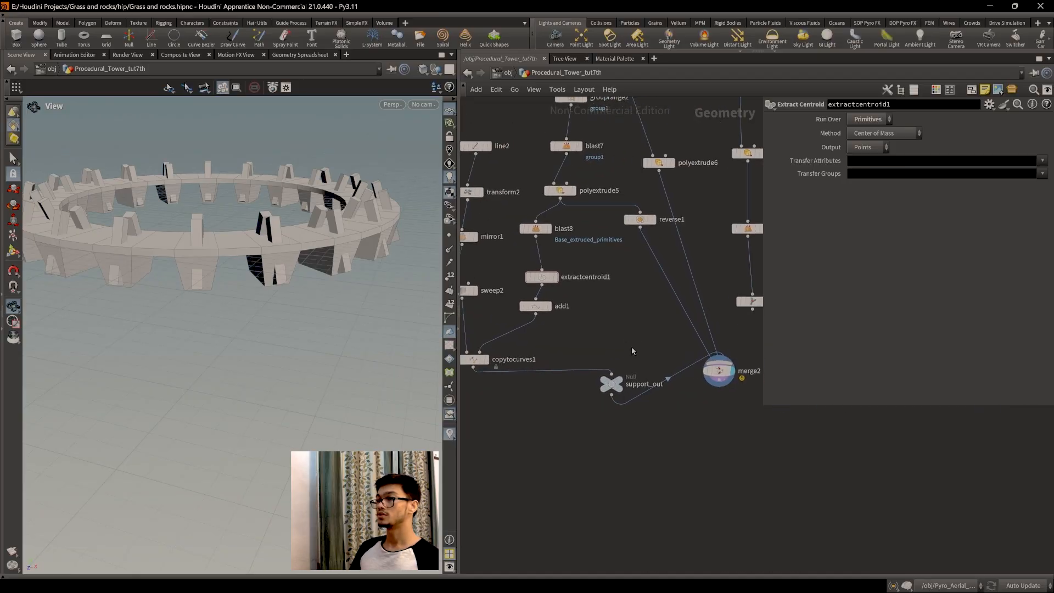
pyautogui.moveTo(632, 348); pyautogui.dragTo(668, 329, button='middle')
pyautogui.moveTo(647, 373); pyautogui.dragTo(623, 389)
pyautogui.scroll(-2, 669, 312)
pyautogui.moveTo(669, 312); pyautogui.dragTo(652, 383, button='middle')
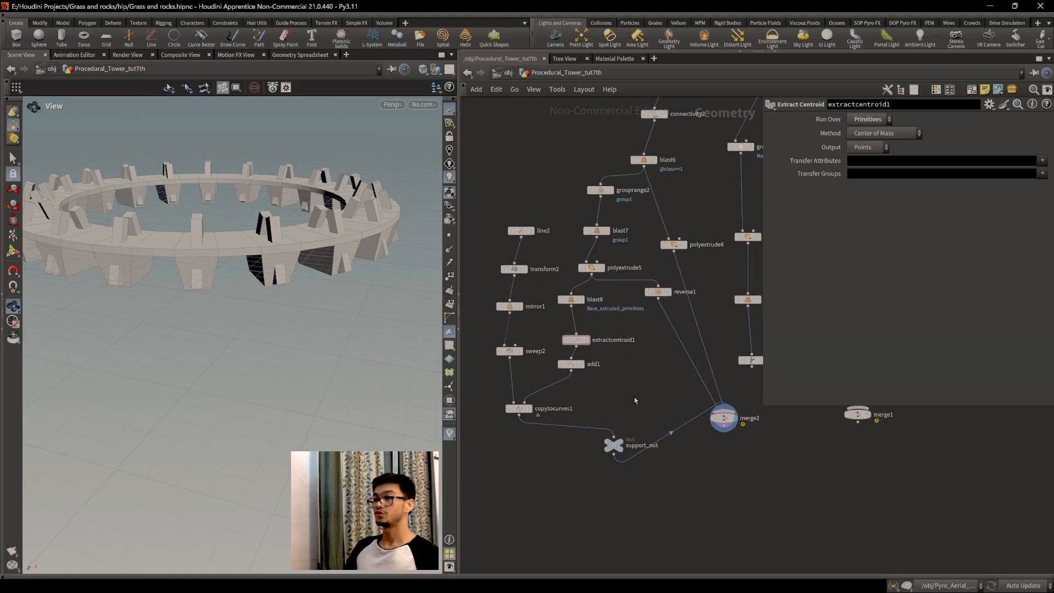
# Inspect the beams' placement on the ring, and display copytocurves1 to examine the beams alone.
pyautogui.moveTo(357, 364); pyautogui.dragTo(224, 294)
pyautogui.scroll(5, 571, 424)
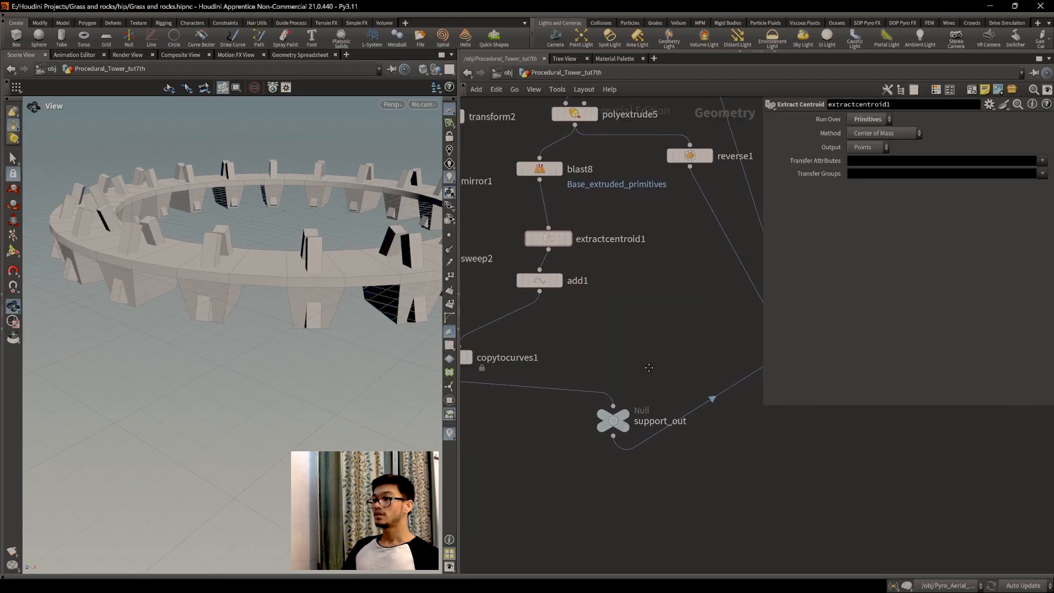
pyautogui.moveTo(676, 321); pyautogui.dragTo(716, 356, button='middle')
pyautogui.scroll(-2, 716, 356)
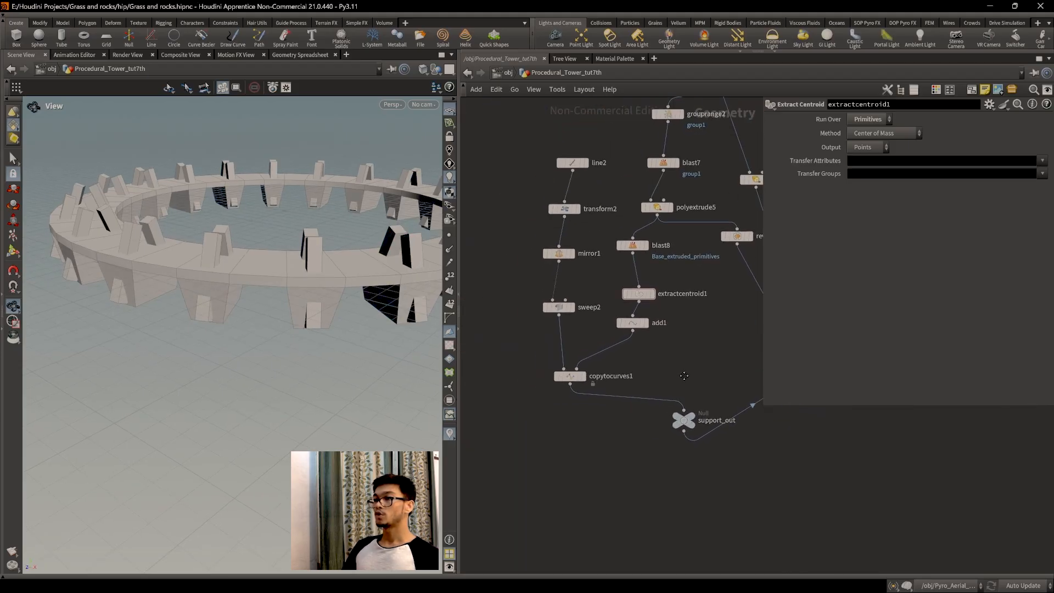
pyautogui.click(586, 360)
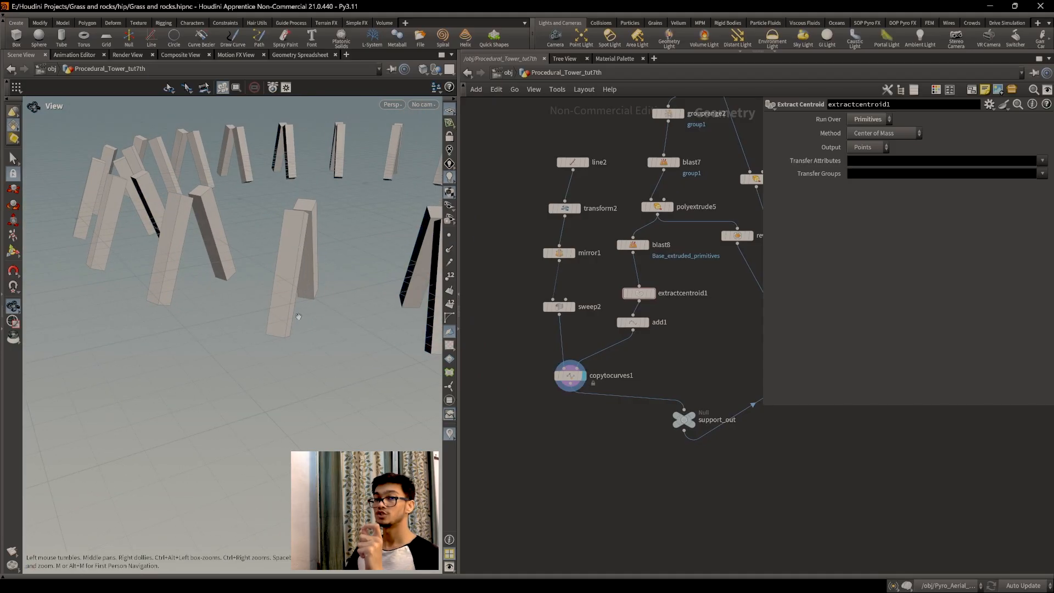
pyautogui.moveTo(330, 300); pyautogui.dragTo(290, 266)
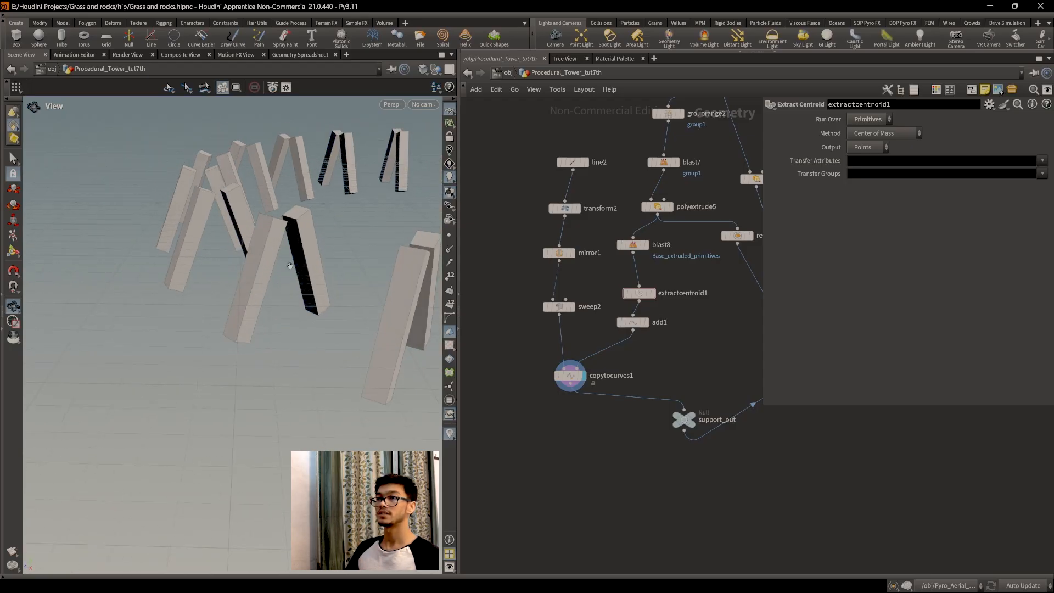
pyautogui.moveTo(296, 343); pyautogui.dragTo(310, 310)
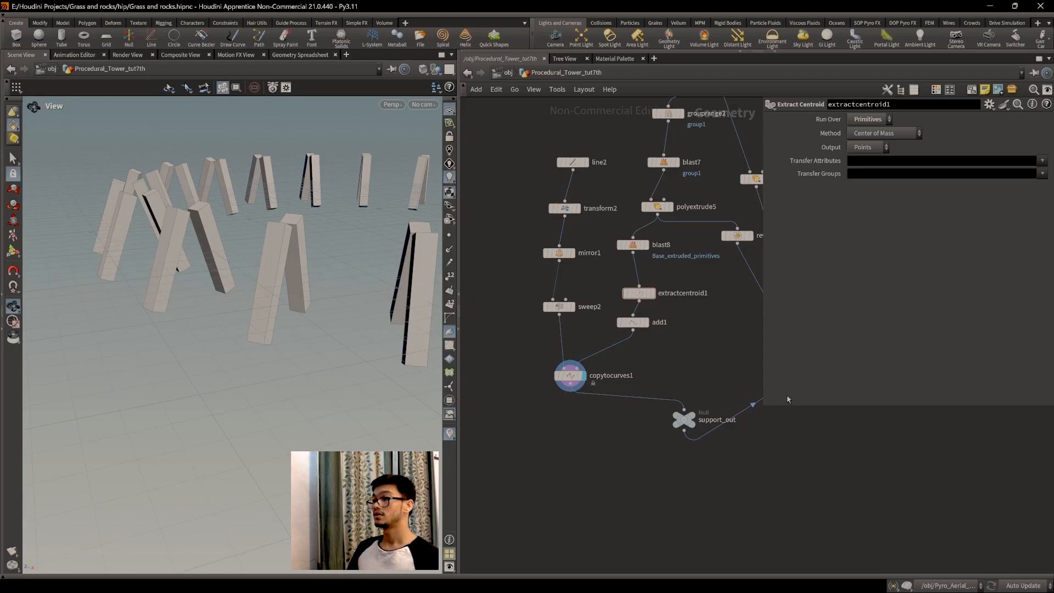
# Move support_out directly beneath copytocurves1 to free space before merge2.
pyautogui.moveTo(688, 363)
pyautogui.mouseDown(button='middle')
pyautogui.moveTo(640, 402)
pyautogui.moveTo(651, 390)
pyautogui.moveTo(653, 406)
pyautogui.moveTo(618, 359)
pyautogui.moveTo(672, 364)
pyautogui.mouseUp(button='middle')
pyautogui.scroll(2, 653, 392)
pyautogui.moveTo(656, 418); pyautogui.dragTo(517, 441)
pyautogui.moveTo(652, 381)
pyautogui.mouseDown(button='middle')
pyautogui.moveTo(633, 350)
pyautogui.moveTo(666, 366)
pyautogui.mouseUp(button='middle')
pyautogui.scroll(-3, 674, 333)
# Insert a Match Size node on the wire between support_out and merge2 and display it.
pyautogui.press('Tab')
pyautogui.write('match')
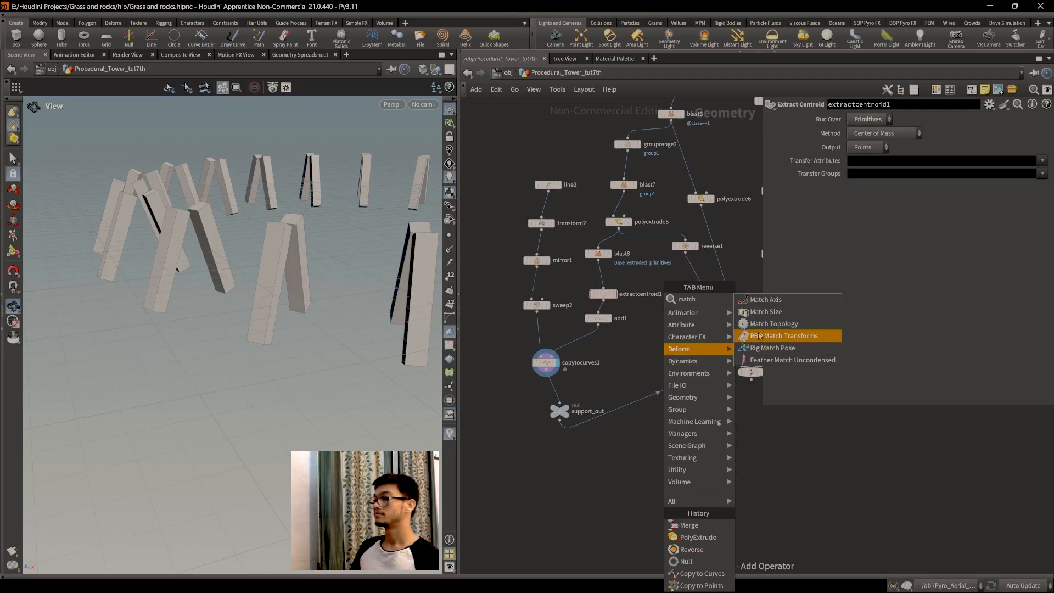
pyautogui.click(768, 319)
pyautogui.click(661, 395)
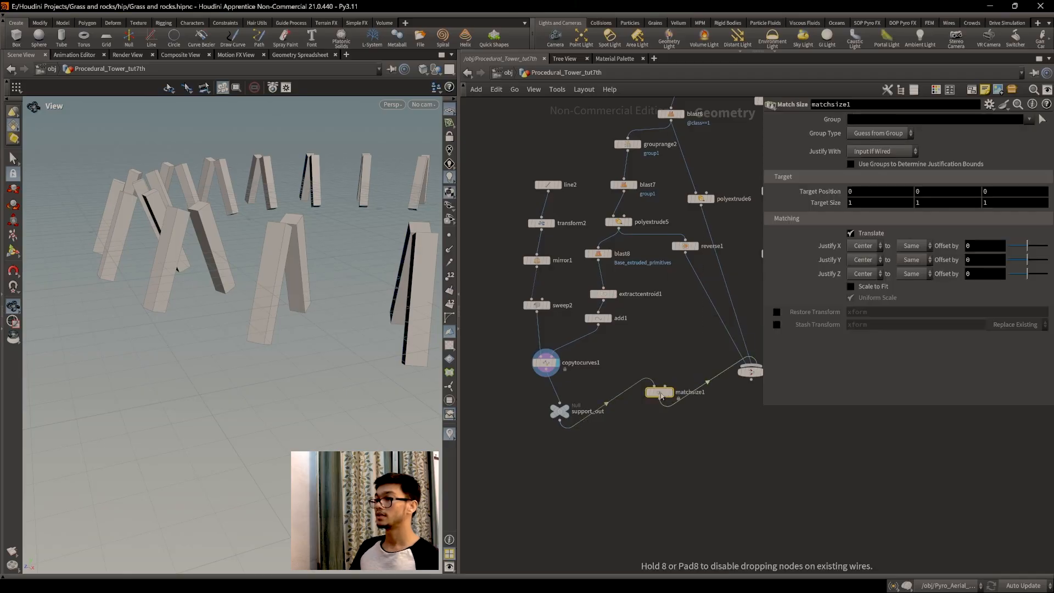
pyautogui.click(668, 391)
# Move matchsize1 slightly below support_out and check what its second input expects.
pyautogui.moveTo(697, 355); pyautogui.dragTo(612, 402, button='middle')
pyautogui.scroll(4, 620, 440)
pyautogui.moveTo(619, 441); pyautogui.dragTo(680, 453, button='middle')
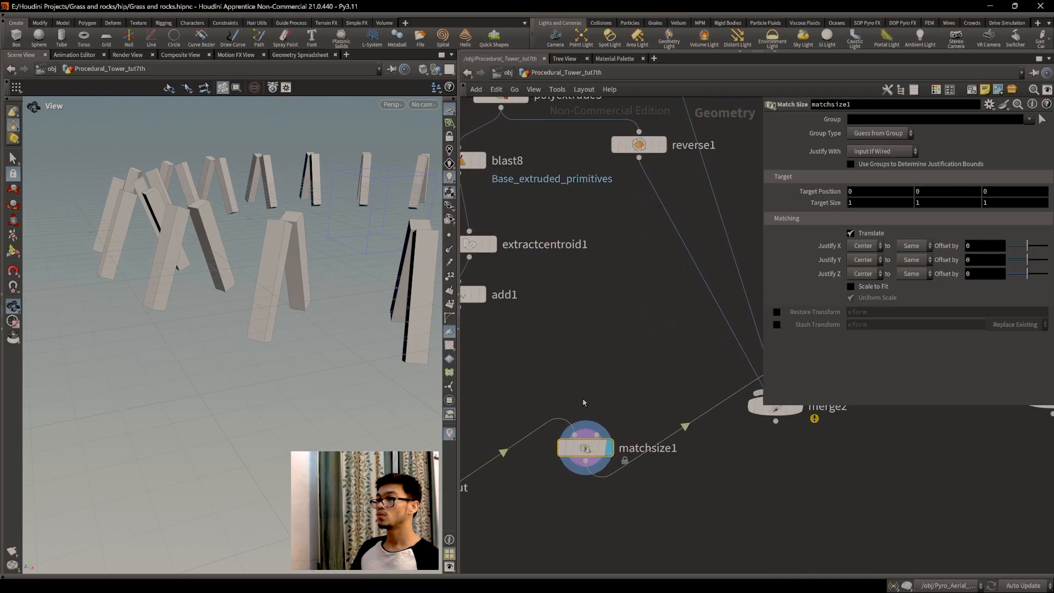
pyautogui.moveTo(586, 405); pyautogui.dragTo(665, 318, button='middle')
pyautogui.scroll(-2, 665, 318)
pyautogui.moveTo(677, 345)
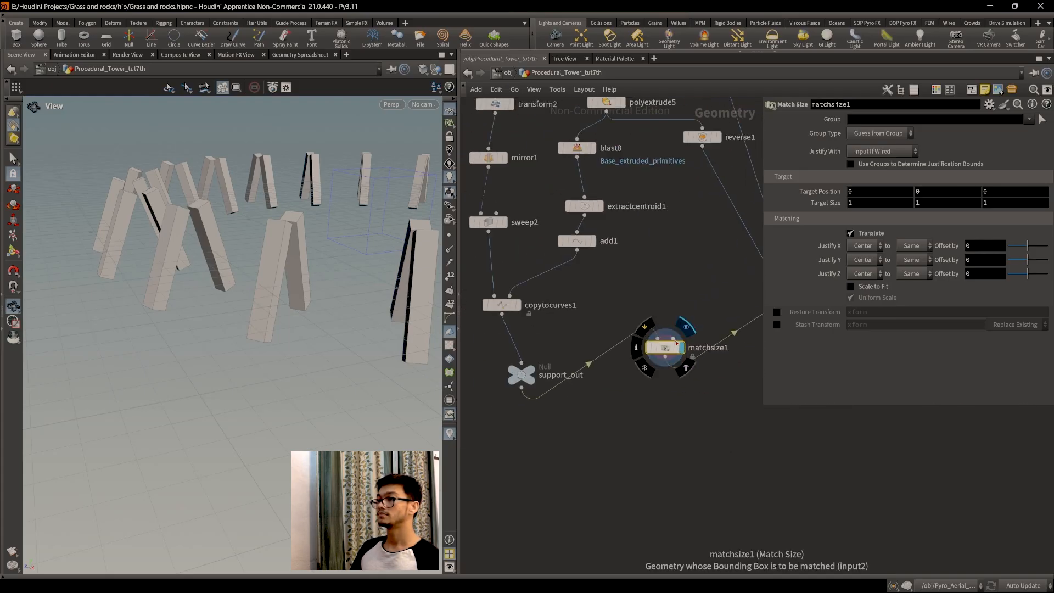
pyautogui.moveTo(677, 345); pyautogui.dragTo(656, 407)
pyautogui.scroll(3, 654, 399)
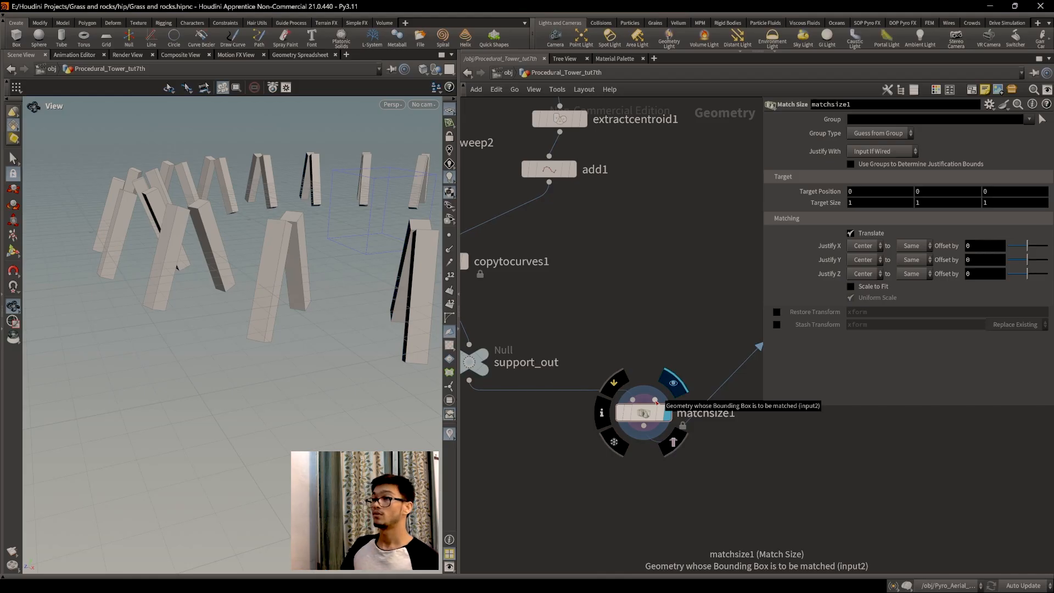
pyautogui.scroll(-5, 657, 403)
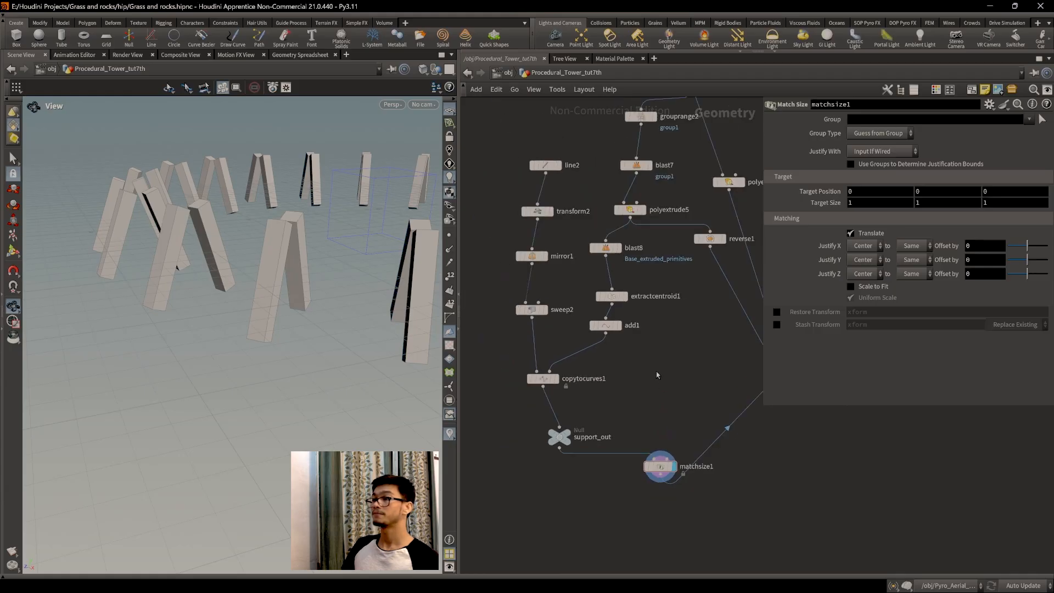
# Display blast8 and add1 in turn to examine which geometry can serve as the matching target.
pyautogui.scroll(4, 659, 362)
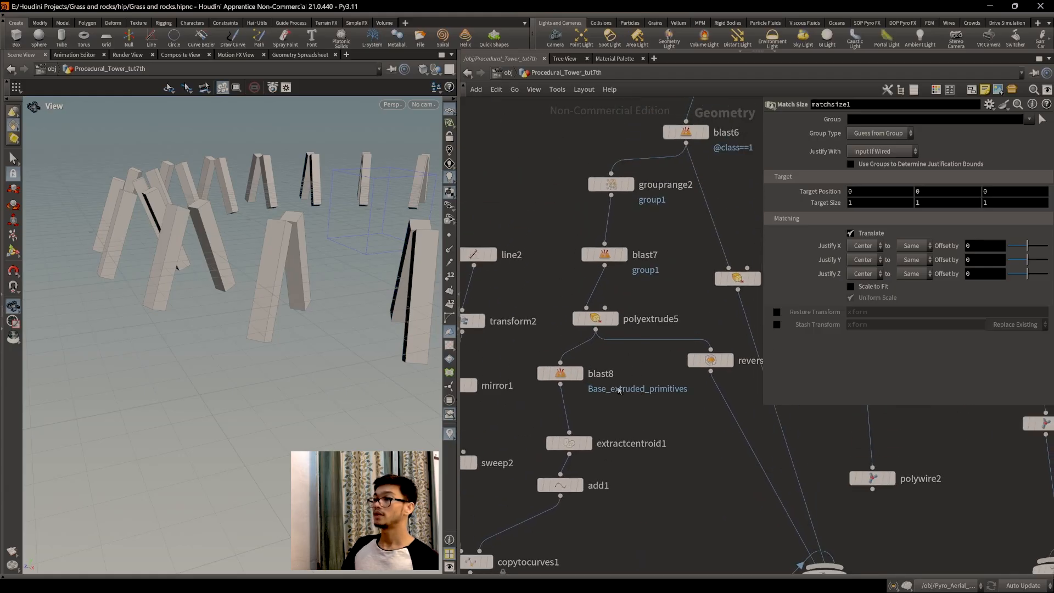
pyautogui.moveTo(618, 390); pyautogui.dragTo(617, 362, button='middle')
pyautogui.moveTo(576, 345)
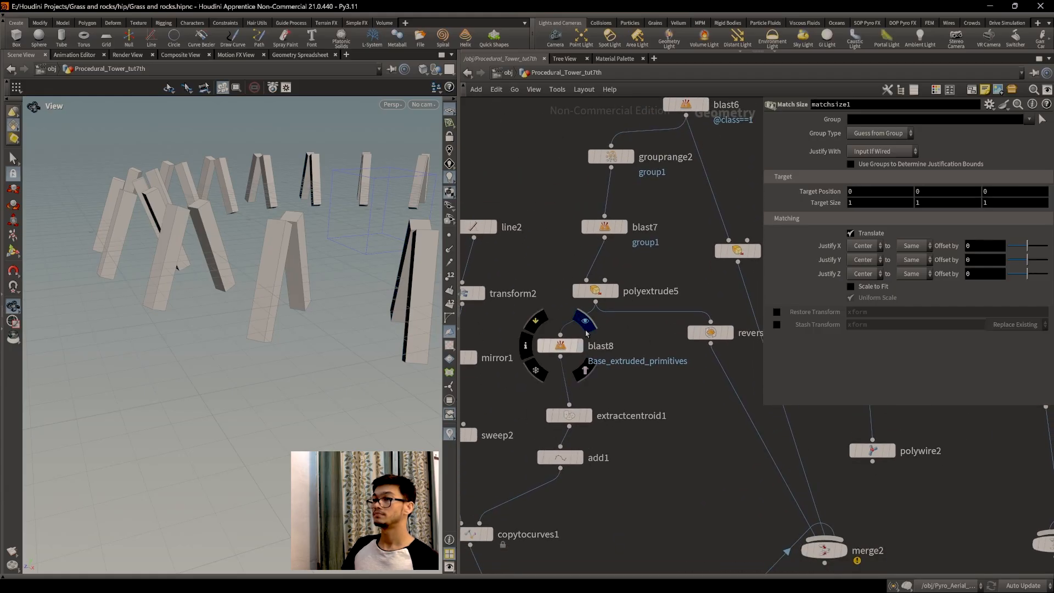
pyautogui.click(585, 324)
pyautogui.moveTo(671, 440); pyautogui.dragTo(704, 412, button='middle')
pyautogui.moveTo(343, 346); pyautogui.dragTo(307, 379)
pyautogui.click(618, 404)
pyautogui.moveTo(324, 285)
pyautogui.mouseDown()
pyautogui.moveTo(312, 343)
pyautogui.moveTo(325, 276)
pyautogui.mouseUp()
pyautogui.moveTo(295, 348); pyautogui.dragTo(296, 373)
# Connect add1 to the second input of matchsize1 and display the matched beams.
pyautogui.moveTo(666, 517); pyautogui.dragTo(638, 329, button='middle')
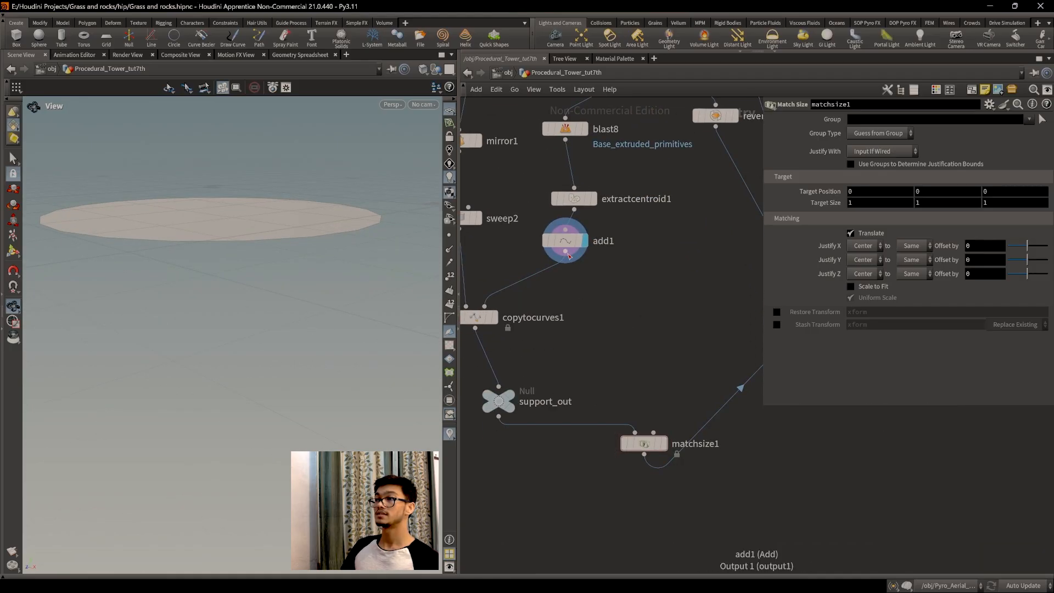
pyautogui.moveTo(569, 255); pyautogui.dragTo(654, 433)
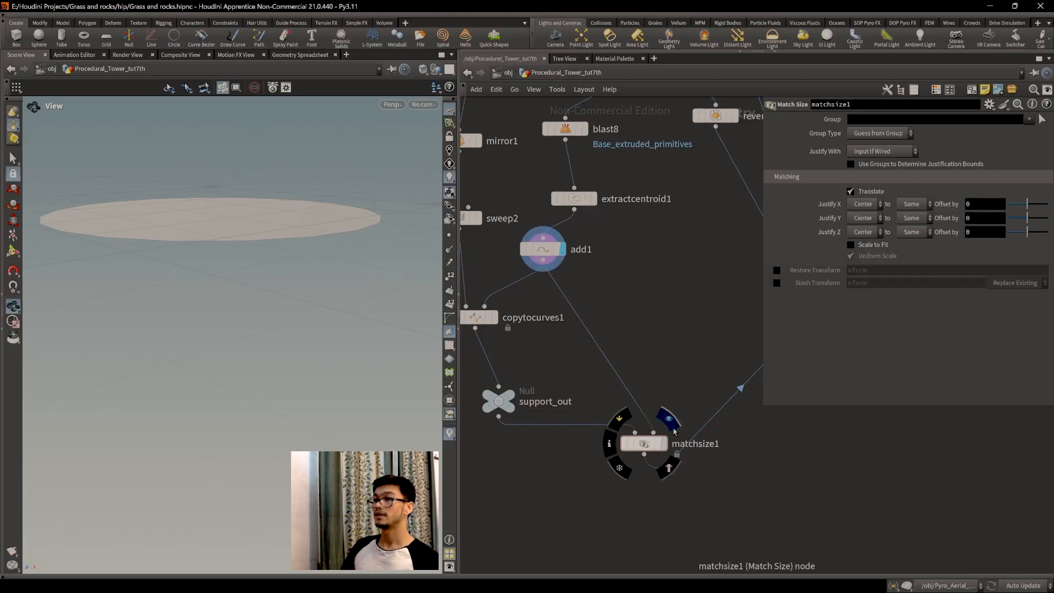
pyautogui.click(671, 422)
pyautogui.moveTo(360, 308); pyautogui.dragTo(256, 280)
# Display add1 to examine its closed polygon from several angles, and return the display to matchsize1.
pyautogui.moveTo(539, 254)
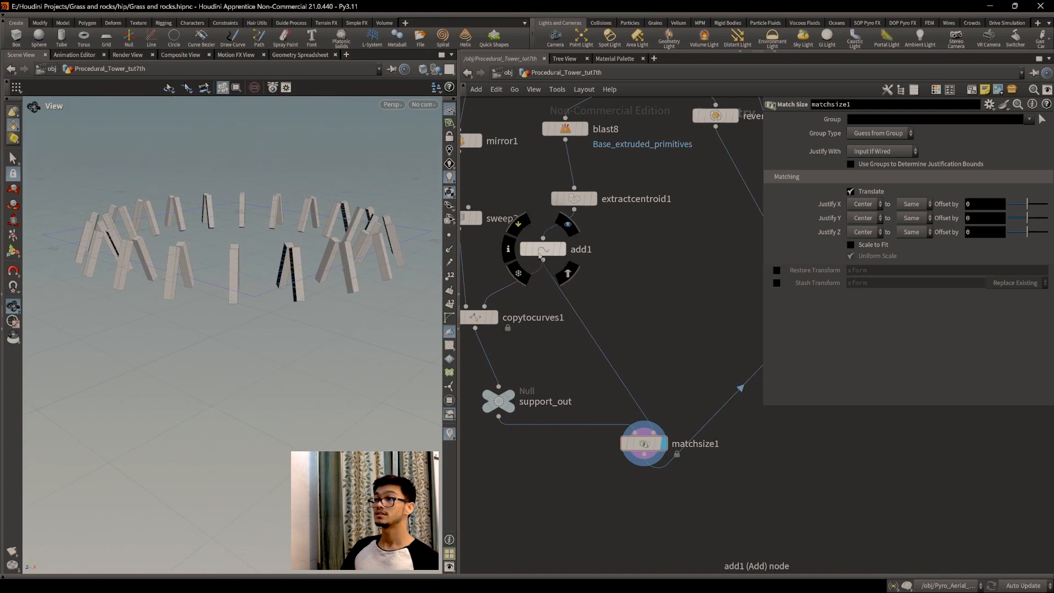
pyautogui.click(570, 233)
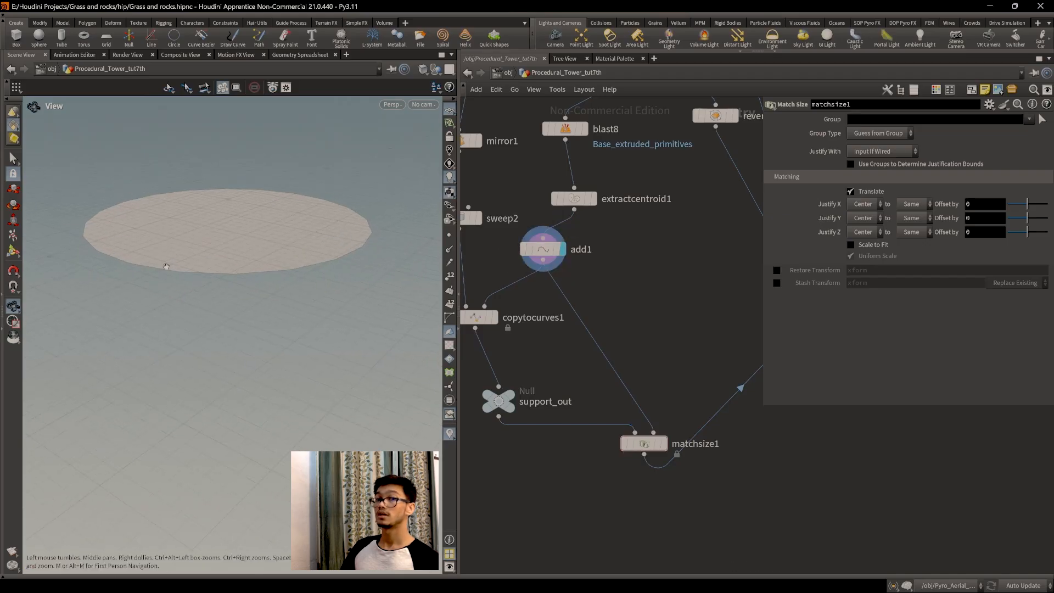
pyautogui.moveTo(292, 246); pyautogui.dragTo(156, 260)
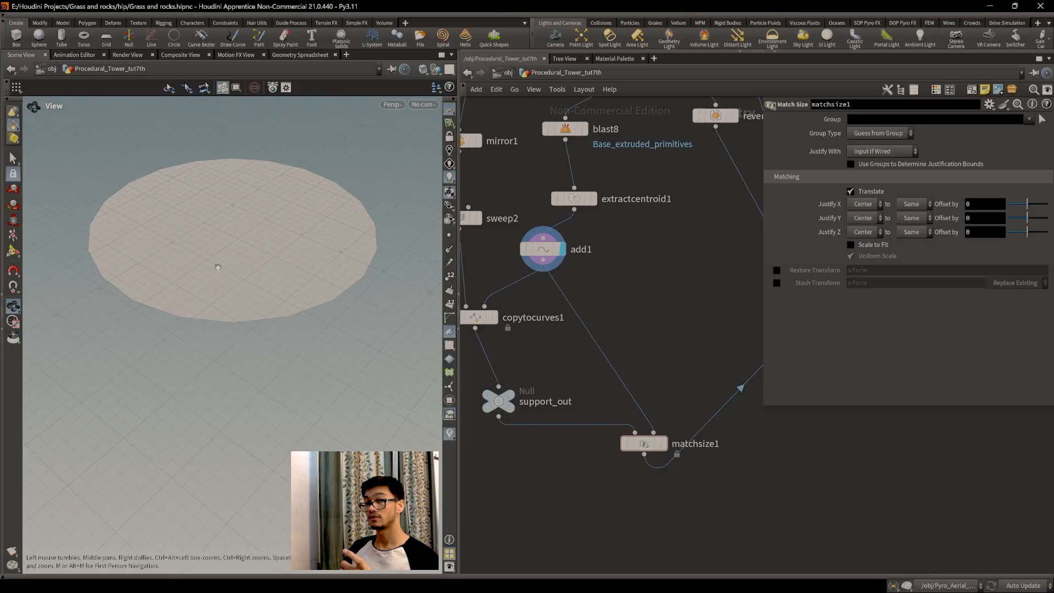
pyautogui.scroll(1, 204, 256)
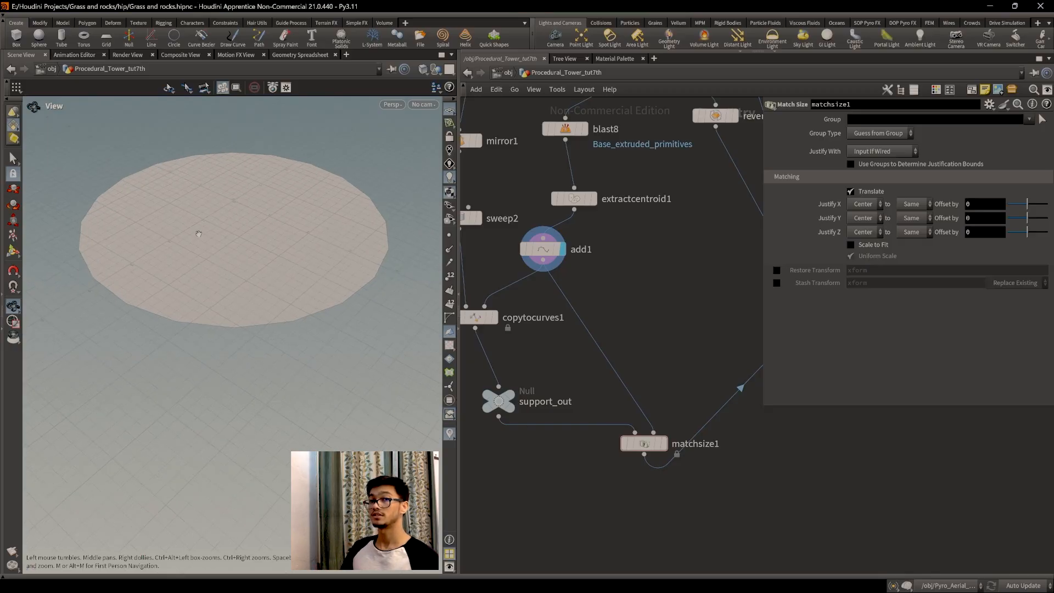
pyautogui.moveTo(252, 292); pyautogui.dragTo(269, 324)
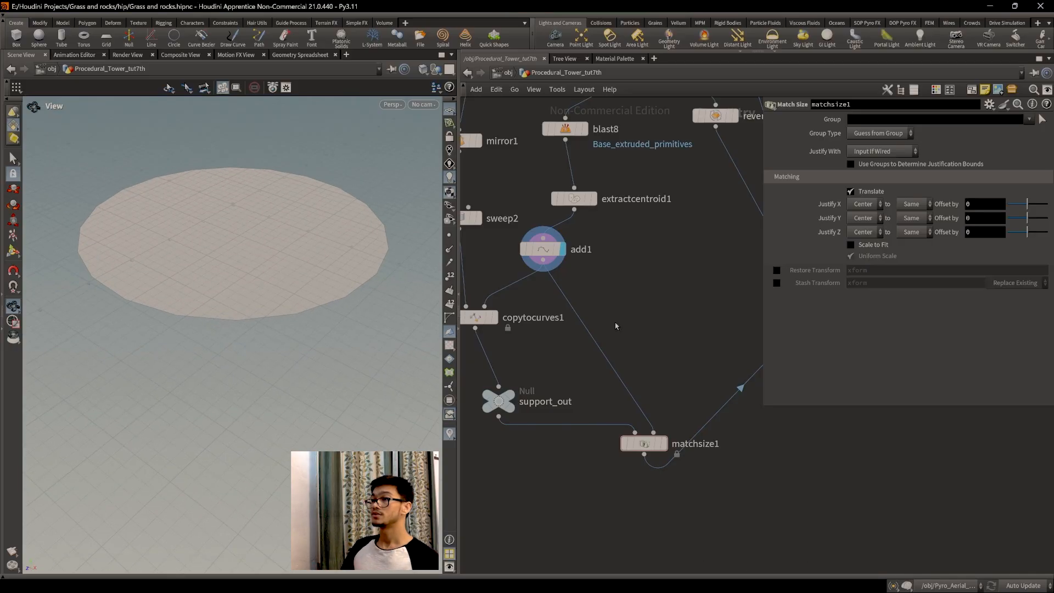
pyautogui.moveTo(615, 325); pyautogui.dragTo(620, 304, button='middle')
pyautogui.click(673, 398)
pyautogui.moveTo(661, 411); pyautogui.dragTo(655, 380, button='middle')
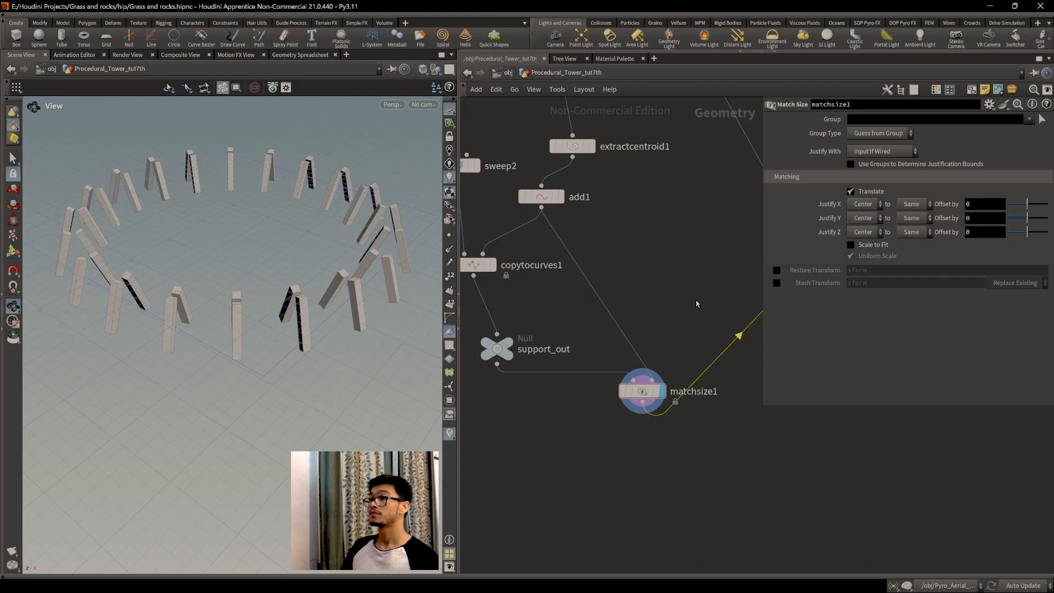
# Reposition add1 and copytocurves1 so the wires leading to matchsize1 are easier to follow.
pyautogui.scroll(2, 690, 293)
pyautogui.scroll(-3, 678, 329)
pyautogui.scroll(2, 678, 325)
pyautogui.moveTo(612, 280); pyautogui.dragTo(619, 302, button='middle')
pyautogui.moveTo(560, 224); pyautogui.dragTo(635, 244)
pyautogui.moveTo(486, 290); pyautogui.dragTo(496, 306)
pyautogui.moveTo(651, 406); pyautogui.dragTo(652, 389, button='middle')
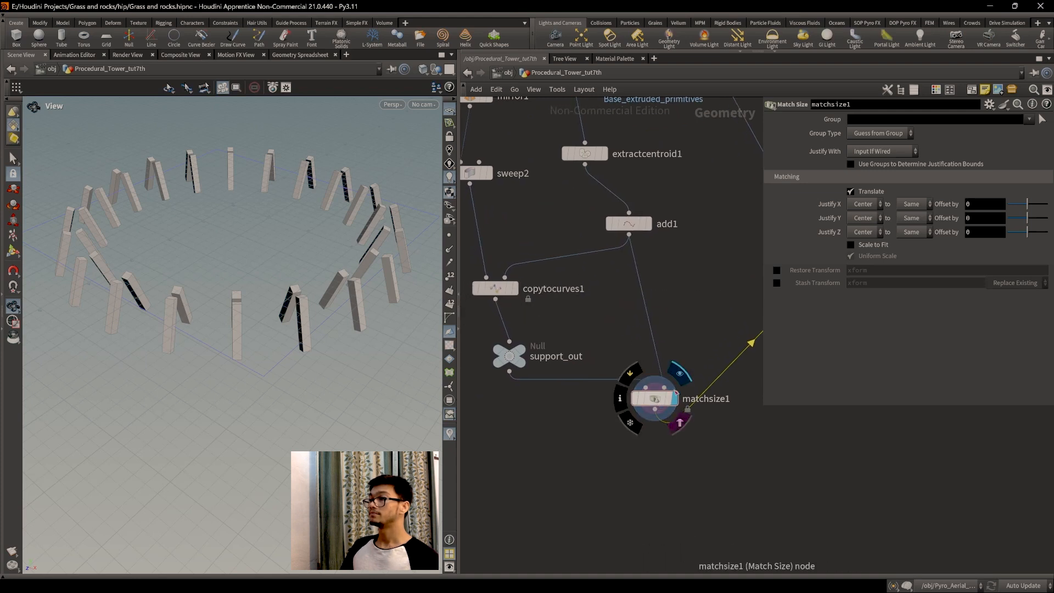
# Try Min for matchsize1's Justify Y, set it to Max and inspect the beams against the target outline.
pyautogui.click(859, 218)
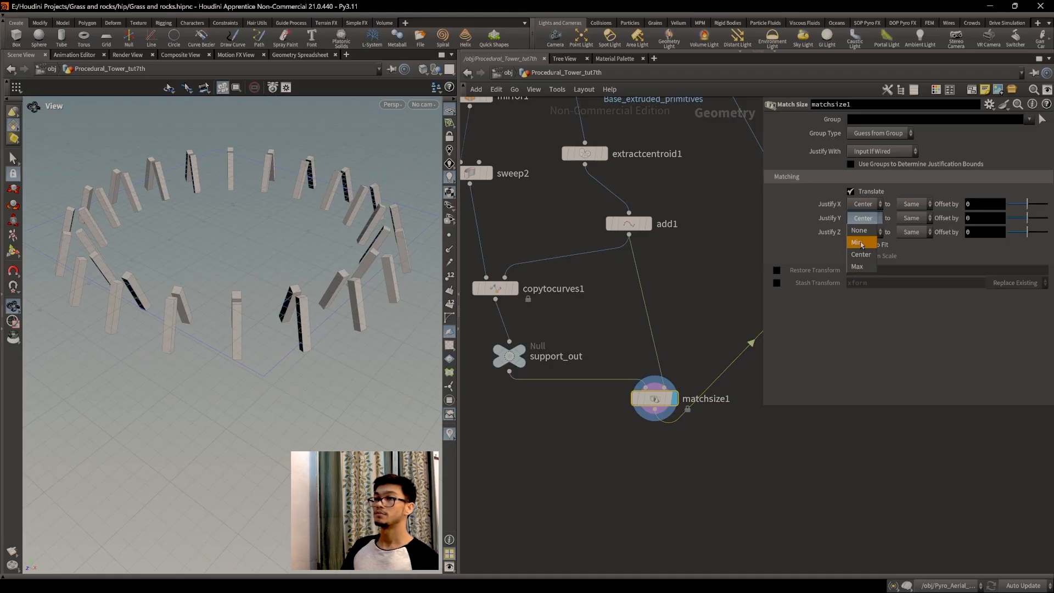
pyautogui.click(861, 243)
pyautogui.click(860, 218)
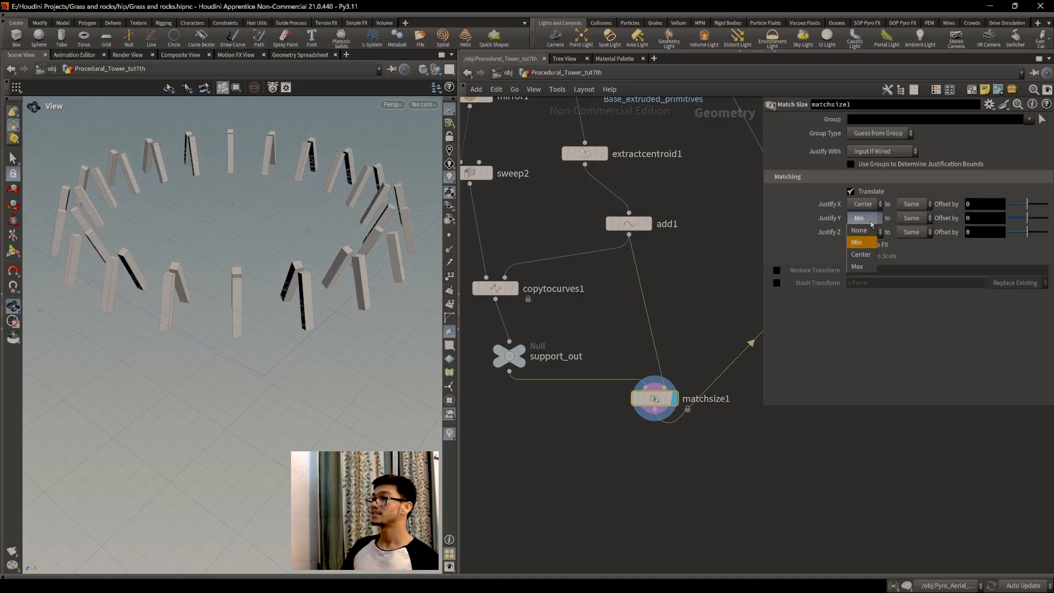
pyautogui.click(861, 262)
pyautogui.moveTo(303, 241); pyautogui.dragTo(295, 348)
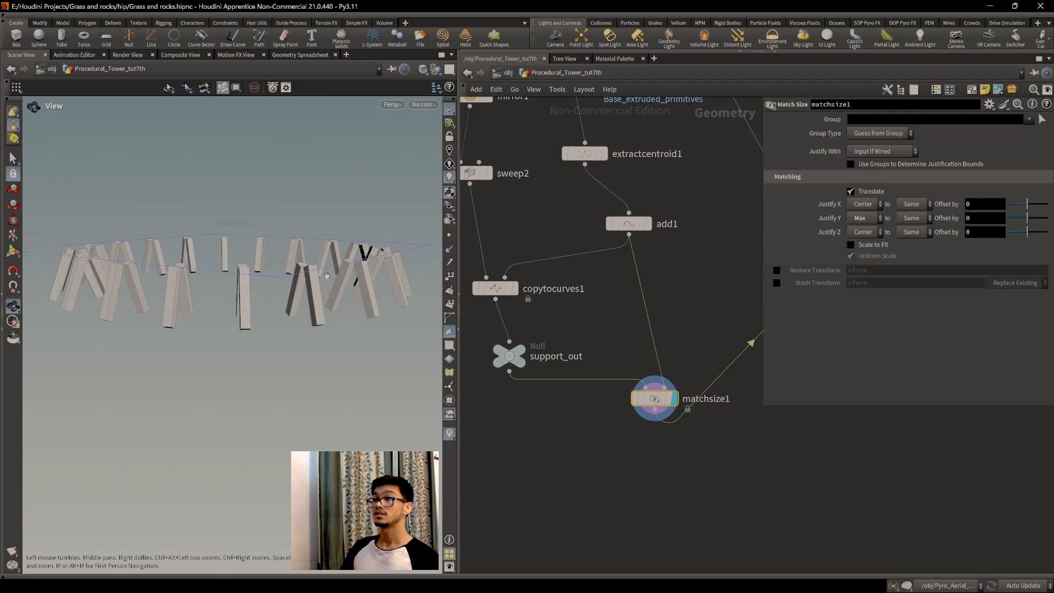
# Display blast8 and examine the base primitives from above and below.
pyautogui.moveTo(609, 147); pyautogui.dragTo(592, 257, button='middle')
pyautogui.click(589, 177)
pyautogui.click(581, 175)
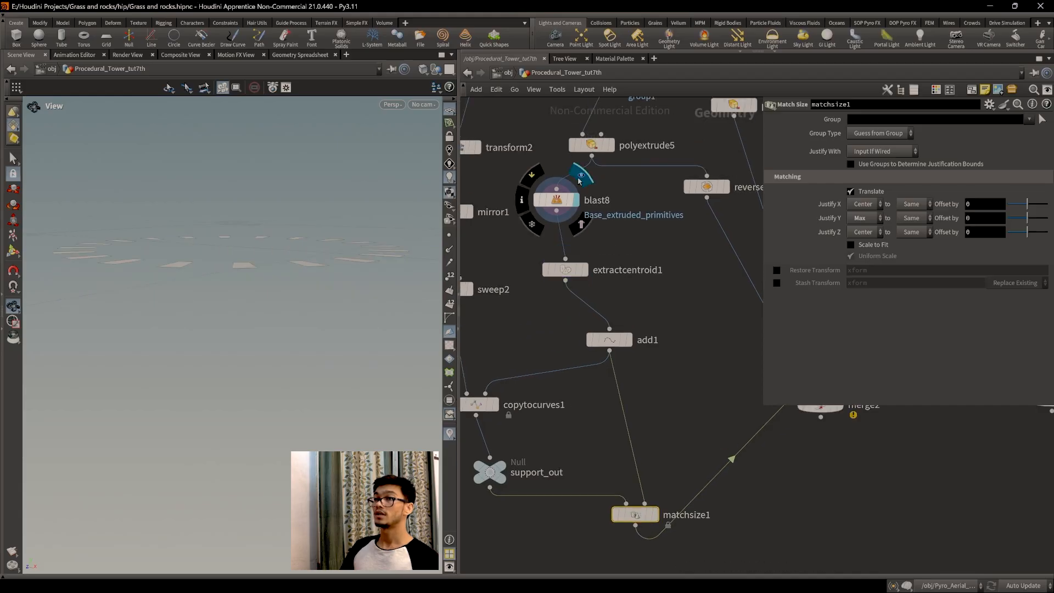
pyautogui.moveTo(326, 304); pyautogui.dragTo(147, 212)
pyautogui.moveTo(221, 341); pyautogui.dragTo(246, 317)
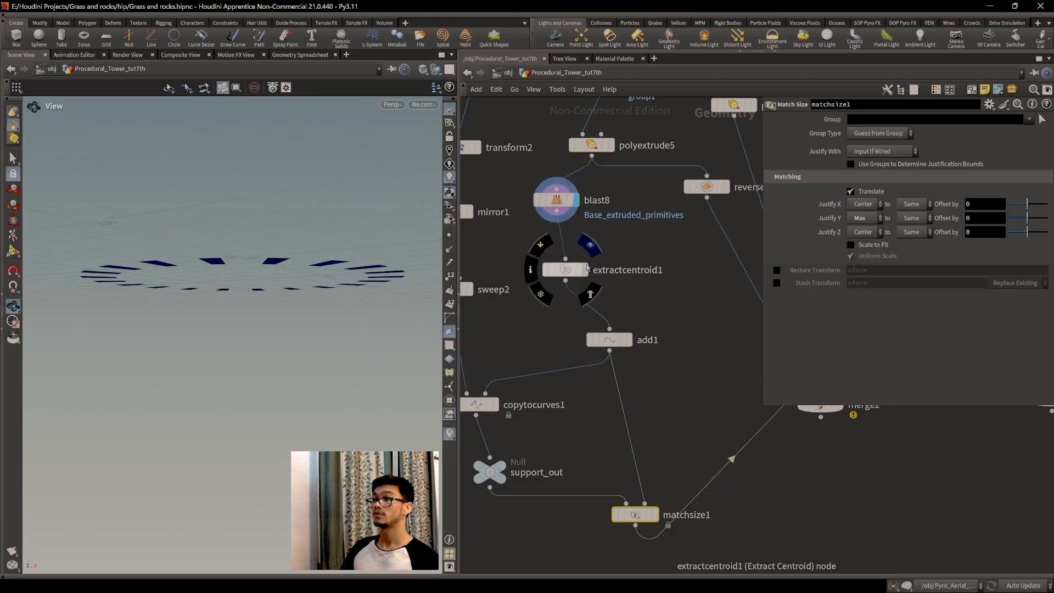
# Display matchsize1 again and open the parameters of add1.
pyautogui.moveTo(641, 393); pyautogui.dragTo(642, 366, button='middle')
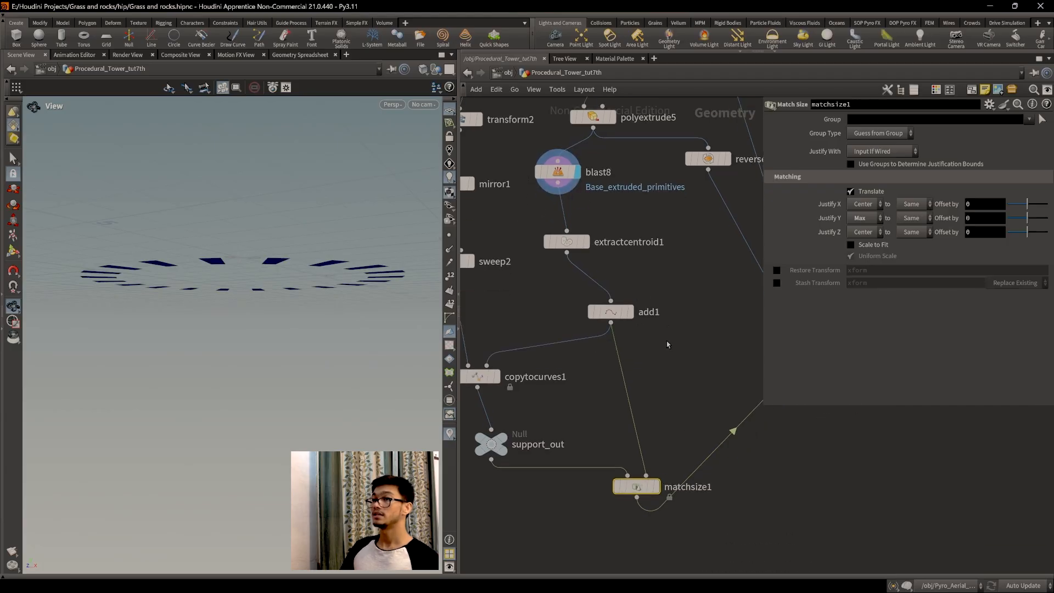
pyautogui.moveTo(659, 426); pyautogui.dragTo(659, 450, button='middle')
pyautogui.click(656, 511)
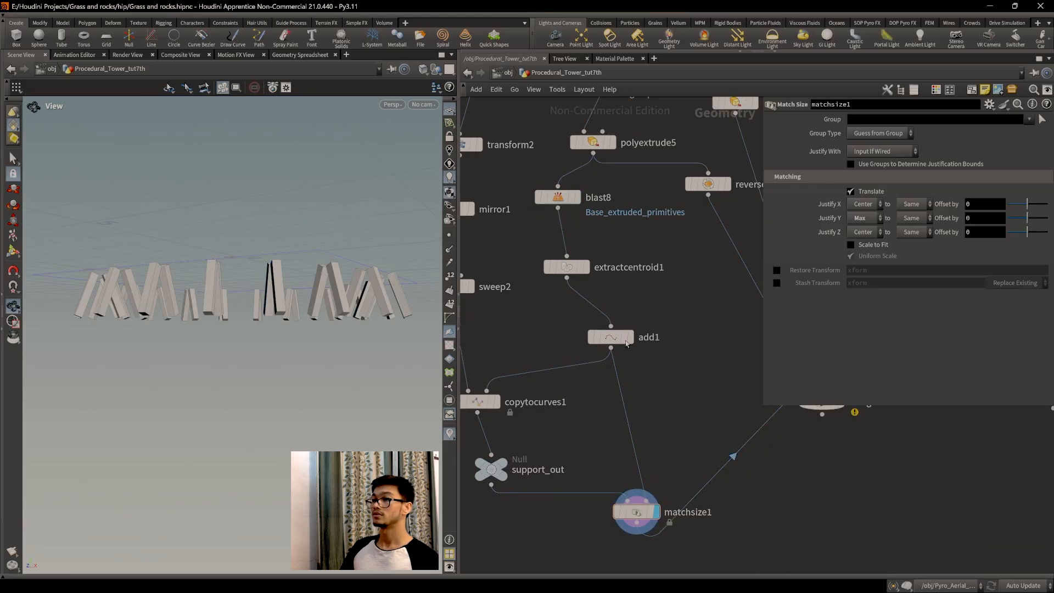
pyautogui.click(610, 337)
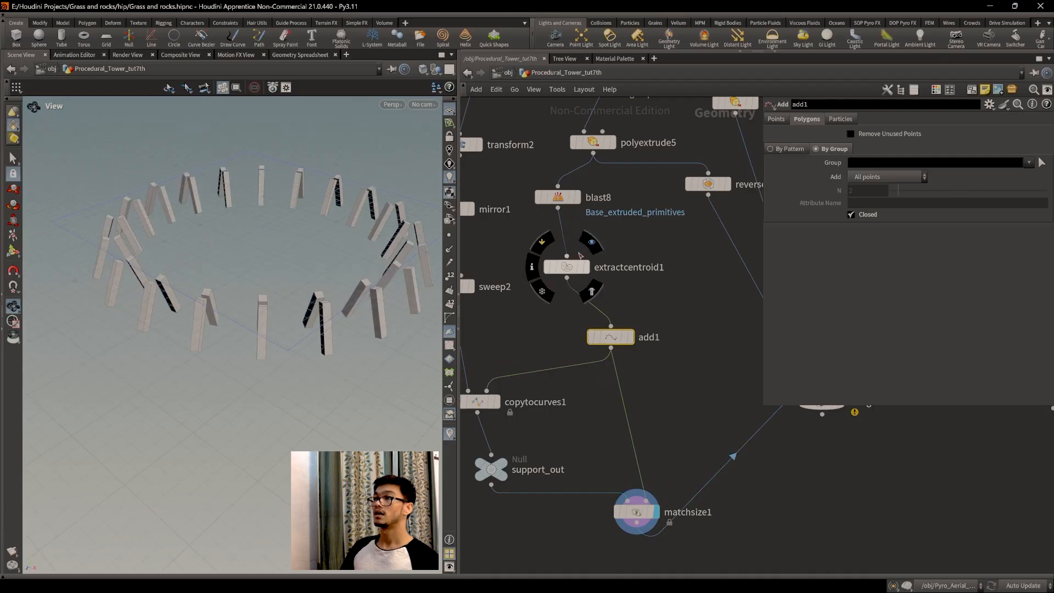
# Display polyextrude5 to inspect the extruded base blocks.
pyautogui.moveTo(622, 250); pyautogui.dragTo(615, 373, button='middle')
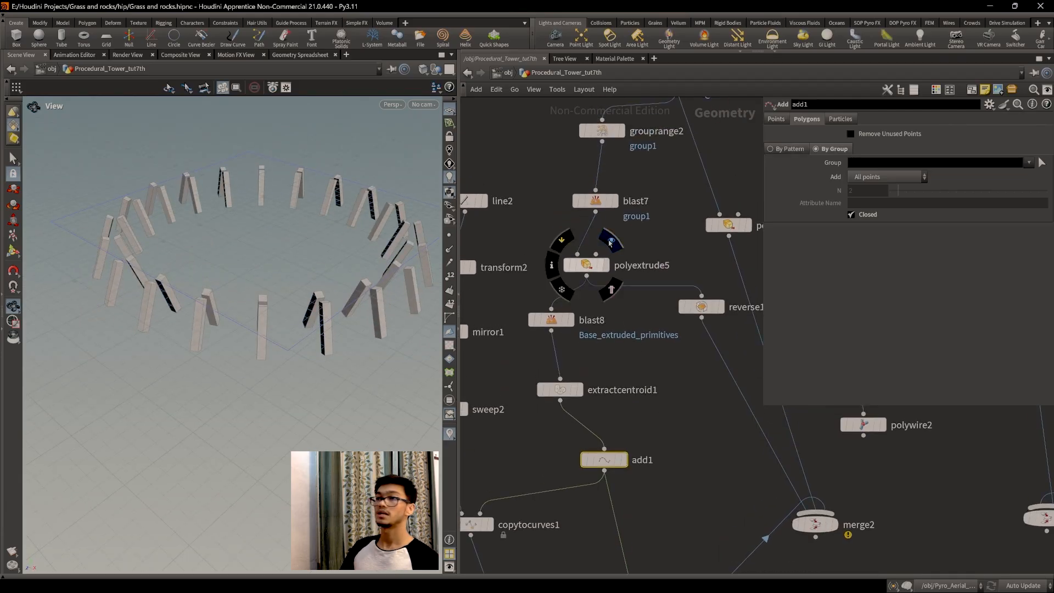
pyautogui.click(605, 265)
pyautogui.moveTo(657, 162); pyautogui.dragTo(633, 254, button='middle')
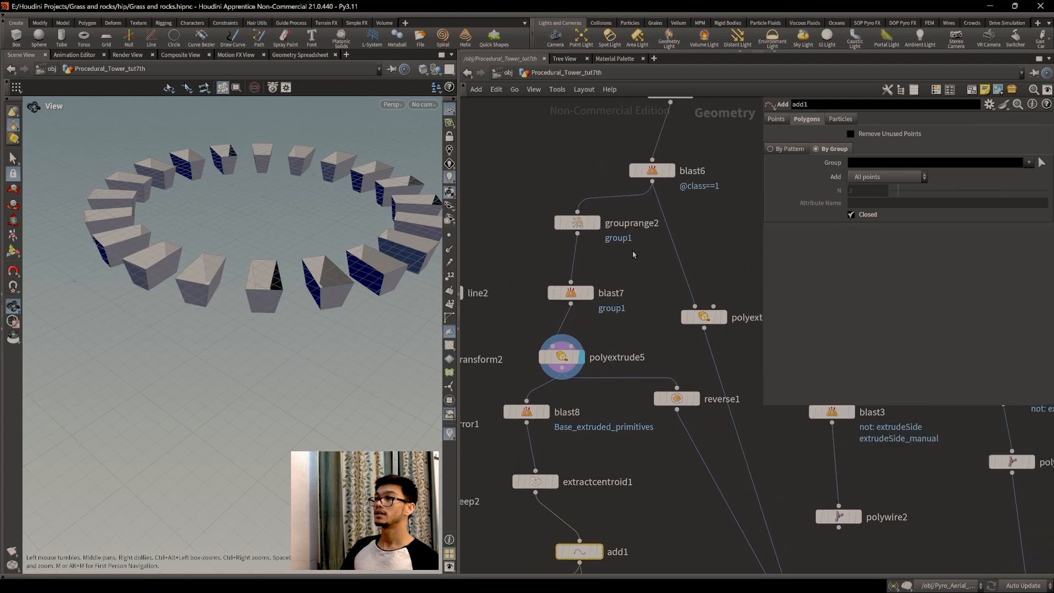
# Reconnect grouprange2's output to blast7 and display blast7 to examine the alternating ring faces.
pyautogui.click(573, 294)
pyautogui.click(571, 282)
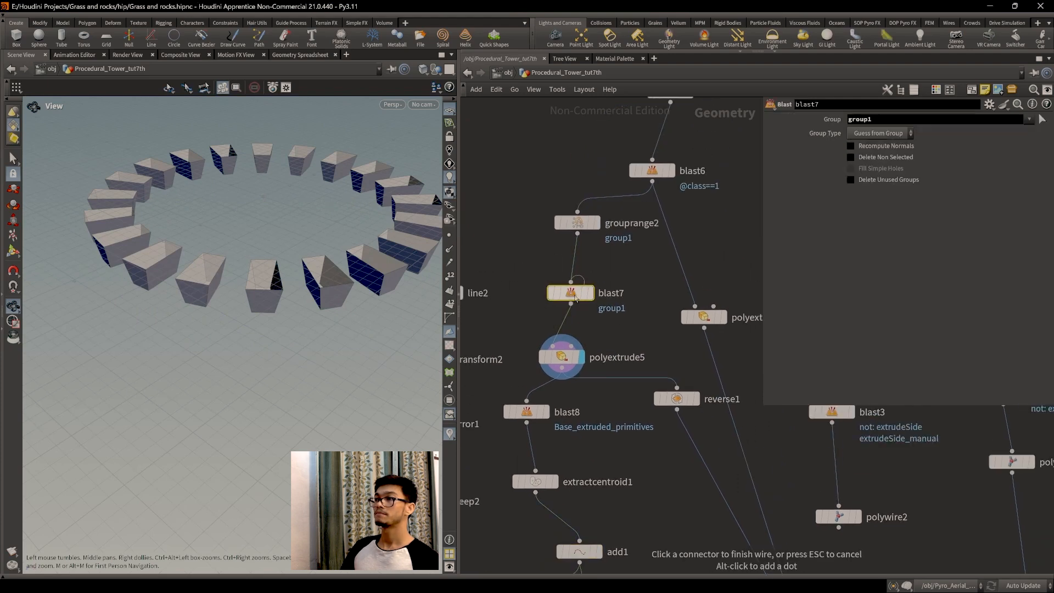
pyautogui.click(640, 276)
pyautogui.scroll(-4, 640, 277)
pyautogui.scroll(4, 619, 304)
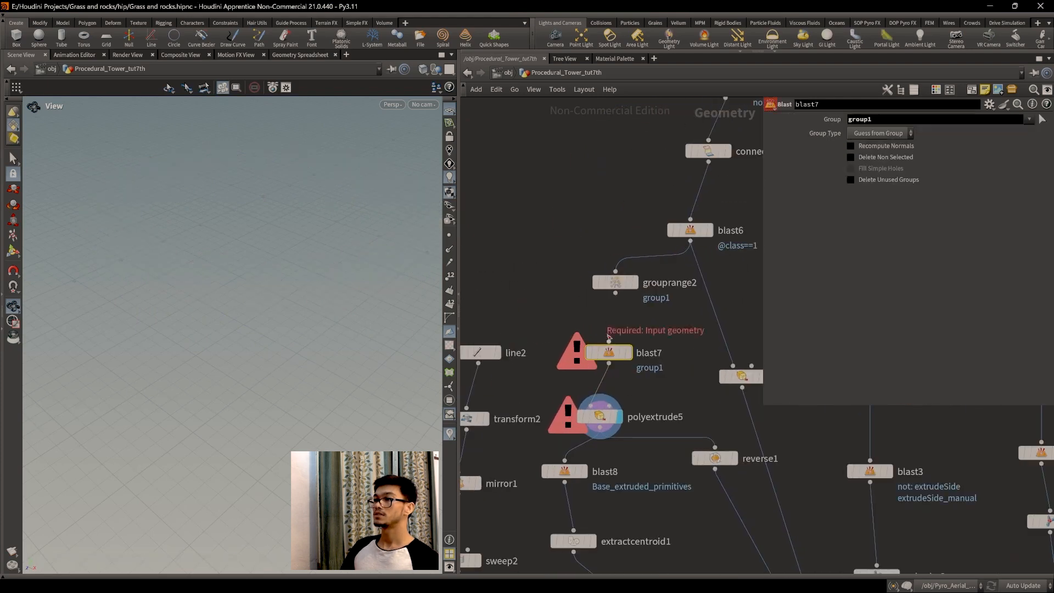
pyautogui.click(616, 295)
pyautogui.click(632, 330)
pyautogui.moveTo(283, 364); pyautogui.dragTo(302, 377)
pyautogui.scroll(-3, 708, 357)
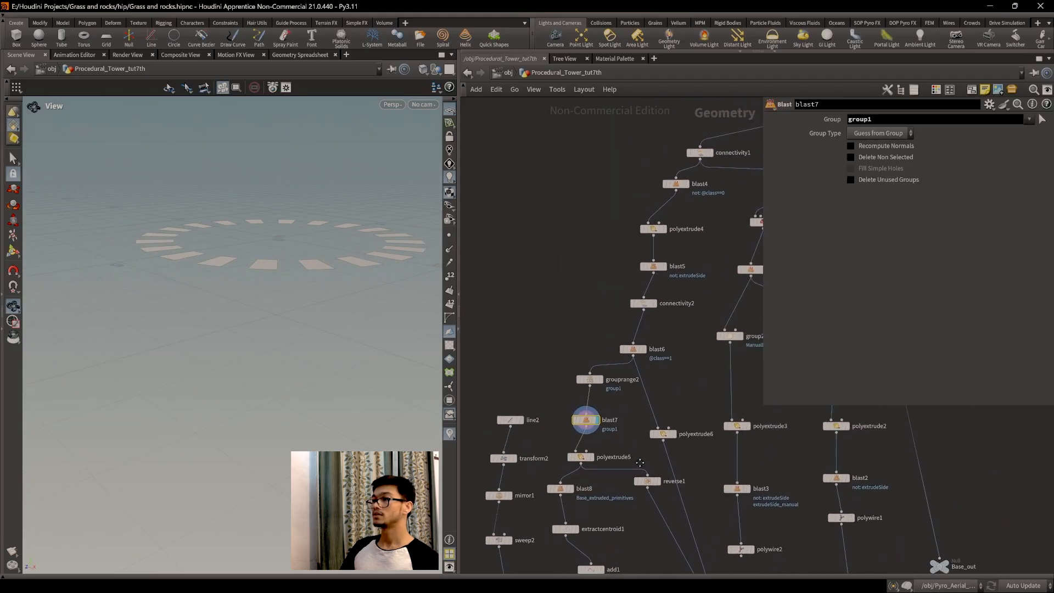
# Display polyextrude4 and blast6 in turn and examine the ring geometry from above.
pyautogui.moveTo(709, 358); pyautogui.dragTo(691, 395, button='middle')
pyautogui.click(645, 256)
pyautogui.moveTo(316, 343); pyautogui.dragTo(306, 356)
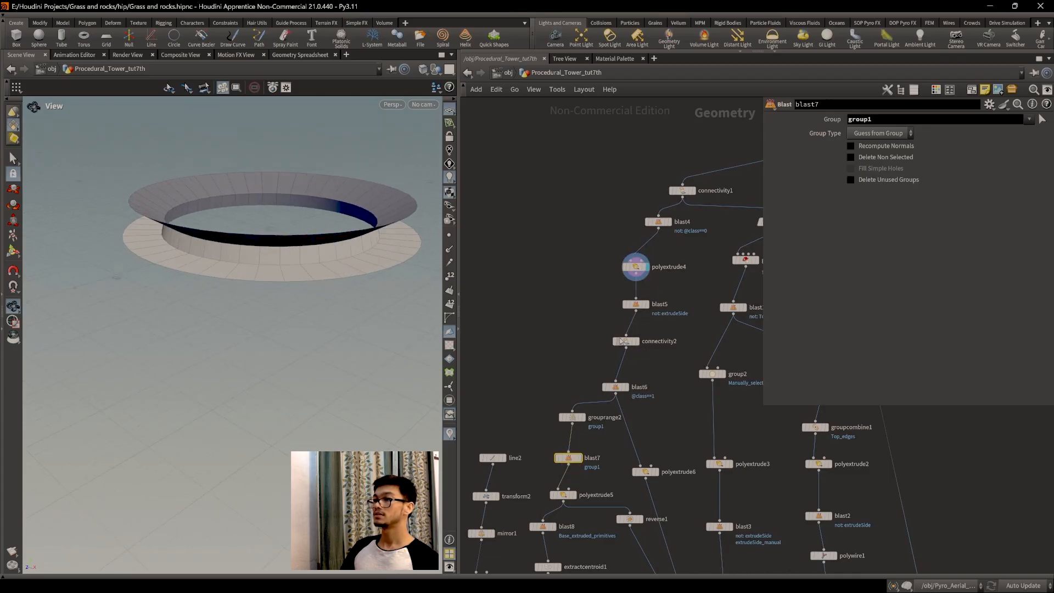
pyautogui.click(626, 377)
pyautogui.moveTo(287, 378); pyautogui.dragTo(214, 326)
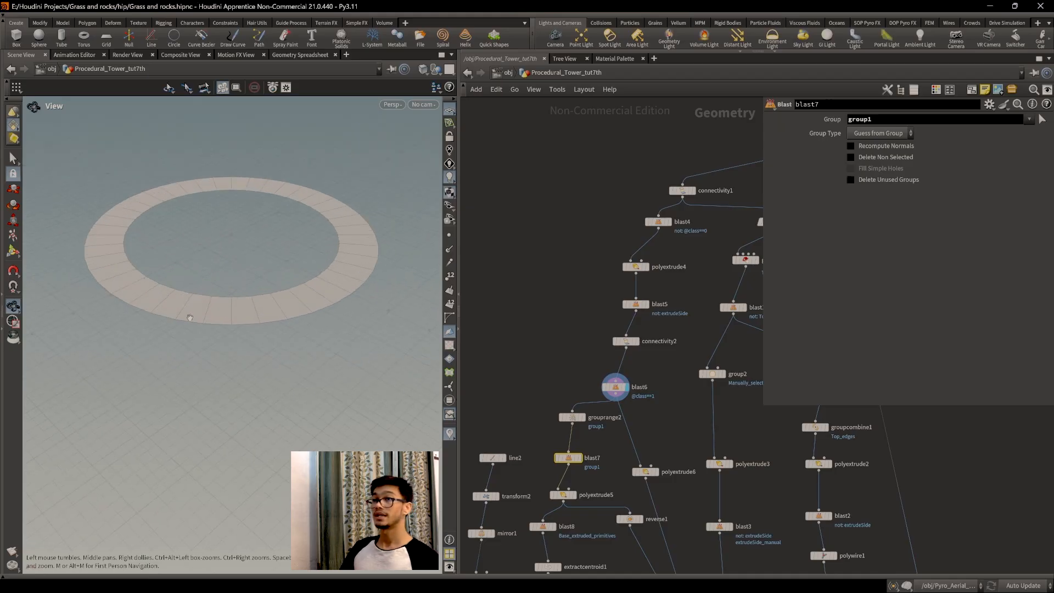
pyautogui.moveTo(318, 259); pyautogui.dragTo(250, 340)
# Display the closed add1 outline, switch the display to matchsize1 and inspect its beams from the side.
pyautogui.moveTo(628, 389); pyautogui.dragTo(622, 260, button='middle')
pyautogui.moveTo(618, 441); pyautogui.dragTo(589, 298, button='middle')
pyautogui.moveTo(536, 333)
pyautogui.click(553, 318)
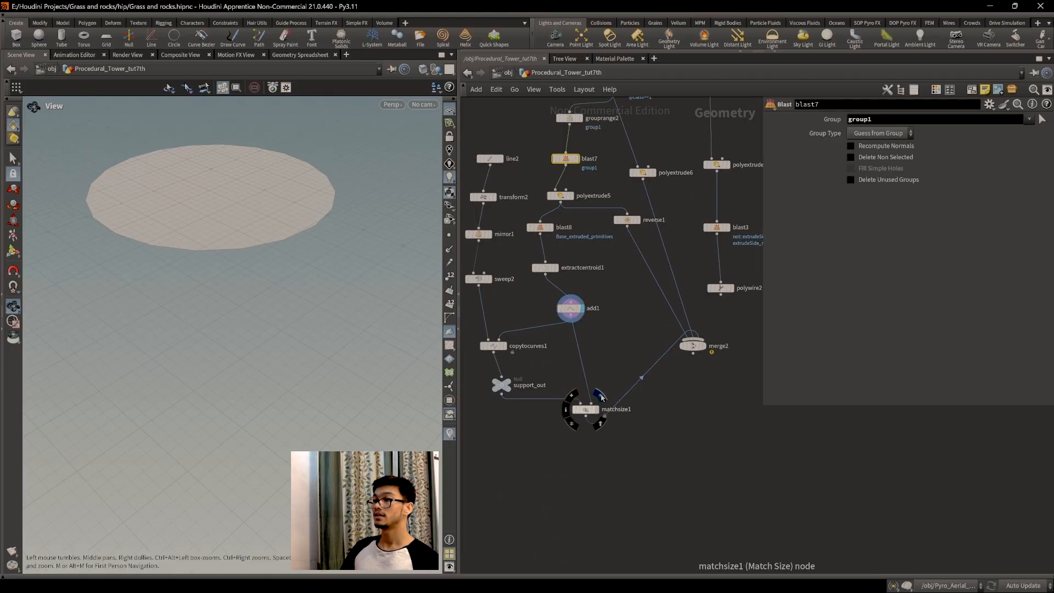
pyautogui.click(594, 402)
pyautogui.moveTo(594, 382); pyautogui.dragTo(618, 383, button='middle')
pyautogui.moveTo(187, 330); pyautogui.dragTo(233, 311)
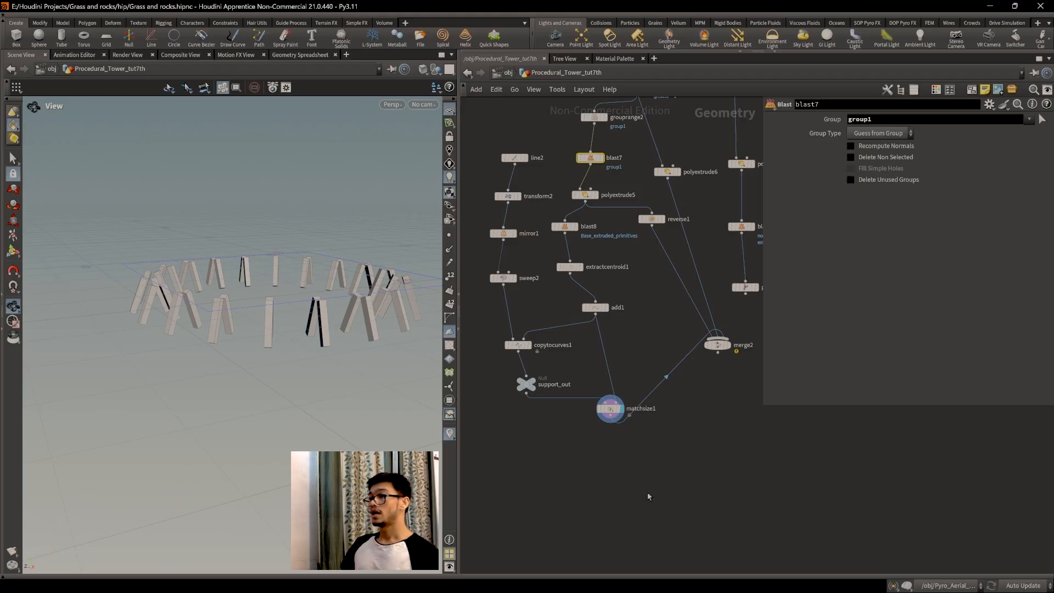
# Display merge2 and inspect the assembled support base of ring, tapered blocks and beams.
pyautogui.scroll(3, 627, 493)
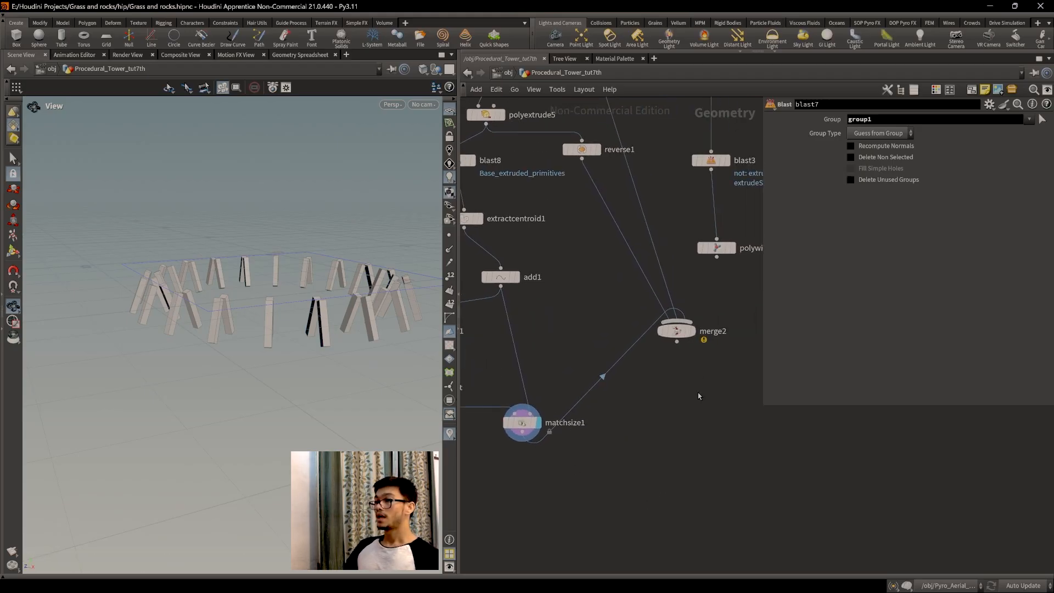
pyautogui.scroll(1, 699, 396)
pyautogui.moveTo(691, 397); pyautogui.dragTo(708, 373, button='middle')
pyautogui.moveTo(689, 294); pyautogui.dragTo(682, 326)
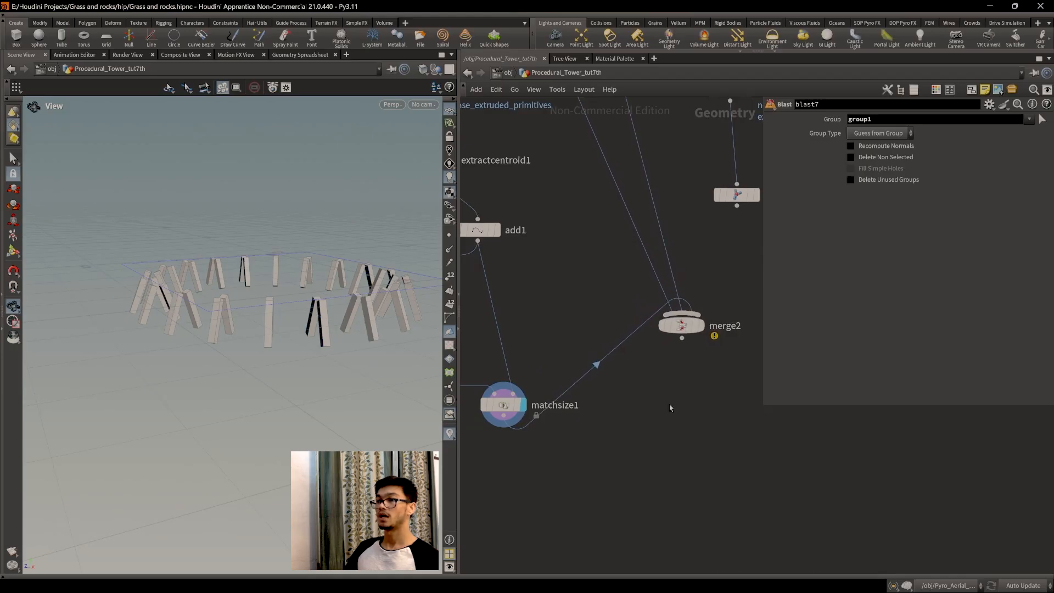
pyautogui.moveTo(620, 448); pyautogui.dragTo(634, 432, button='middle')
pyautogui.moveTo(709, 311)
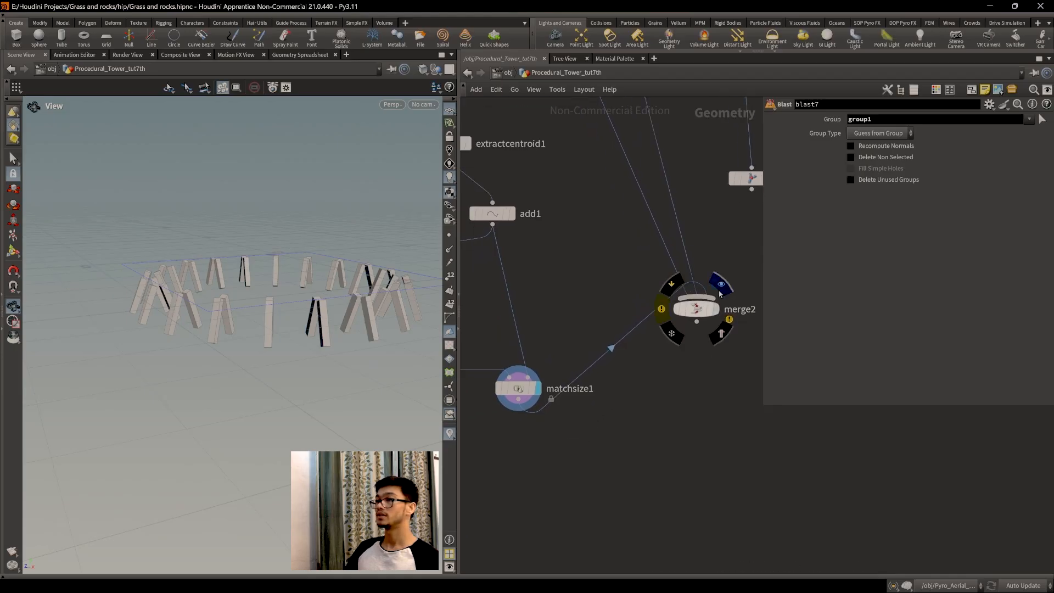
pyautogui.click(722, 286)
pyautogui.moveTo(283, 374)
pyautogui.mouseDown()
pyautogui.moveTo(292, 345)
pyautogui.moveTo(277, 417)
pyautogui.moveTo(271, 346)
pyautogui.moveTo(260, 362)
pyautogui.moveTo(287, 361)
pyautogui.mouseUp()
pyautogui.moveTo(318, 323); pyautogui.dragTo(343, 329)
# Reposition merge1 and merge2 side by side below their branches.
pyautogui.moveTo(757, 365); pyautogui.dragTo(644, 443, button='middle')
pyautogui.scroll(-5, 643, 443)
pyautogui.scroll(3, 659, 406)
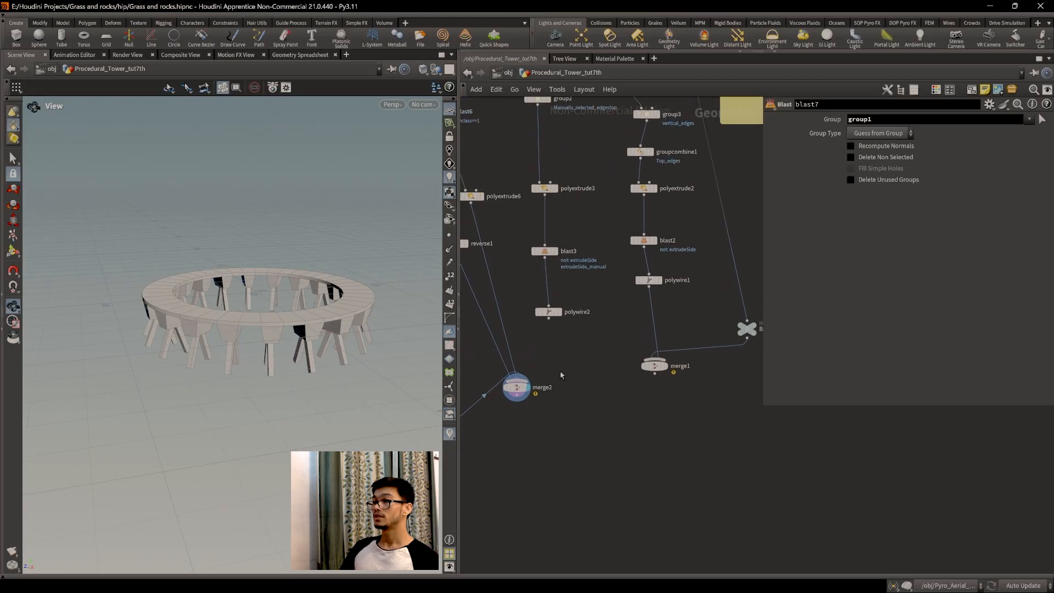
pyautogui.moveTo(631, 413); pyautogui.dragTo(626, 402, button='middle')
pyautogui.moveTo(650, 356); pyautogui.dragTo(609, 406)
pyautogui.moveTo(683, 436); pyautogui.dragTo(696, 399, button='middle')
pyautogui.moveTo(565, 362); pyautogui.dragTo(611, 394, button='middle')
pyautogui.moveTo(578, 373); pyautogui.dragTo(589, 402)
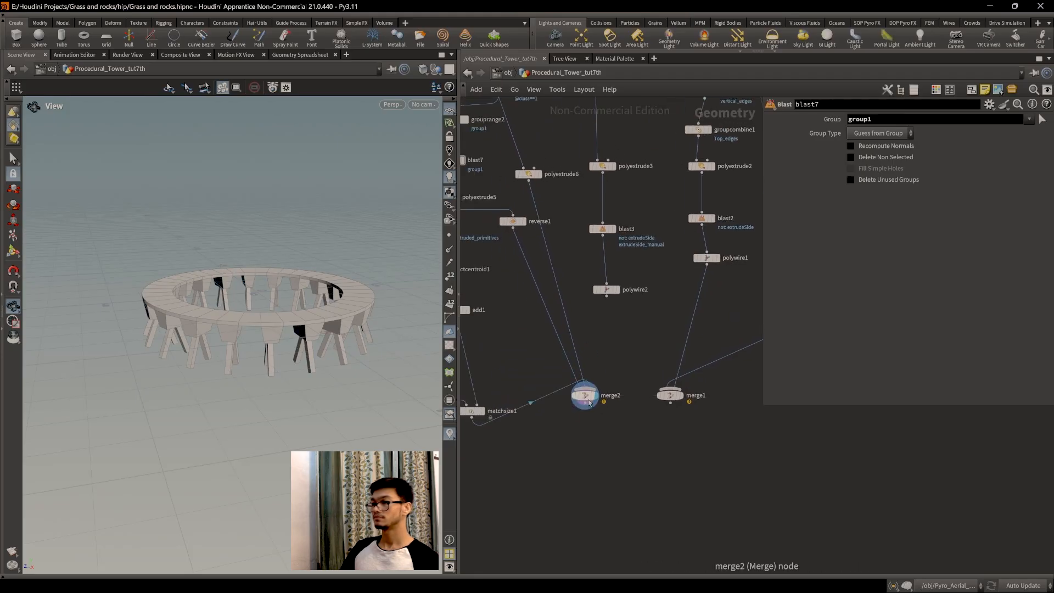
# Cut all input wires of merge2 and connect matchsize1 to merge1.
pyautogui.press('y')
pyautogui.moveTo(591, 340); pyautogui.dragTo(517, 419)
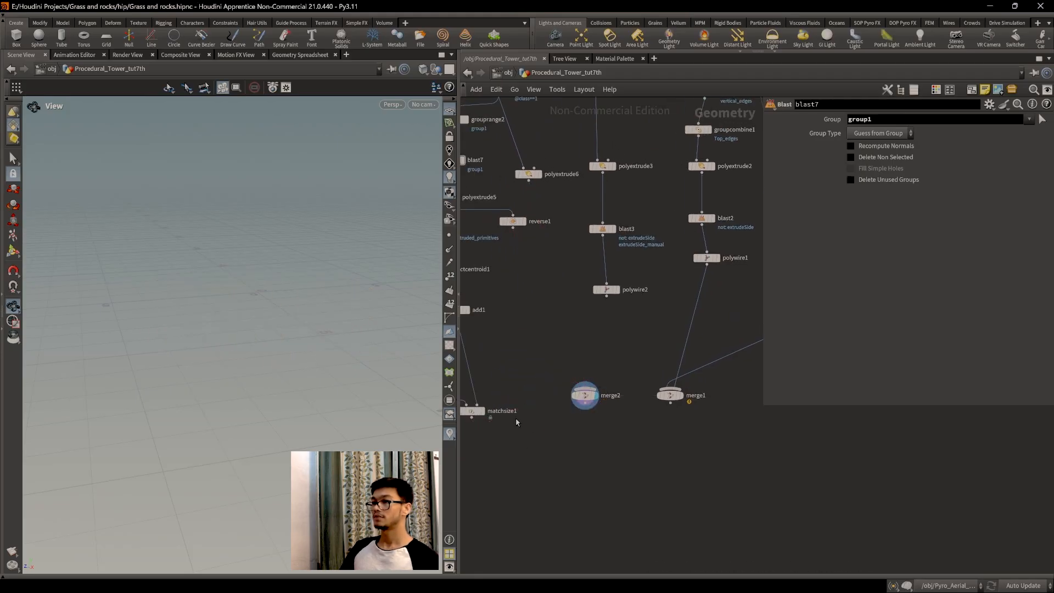
pyautogui.moveTo(527, 443); pyautogui.dragTo(550, 455, button='middle')
pyautogui.moveTo(495, 430); pyautogui.dragTo(690, 398)
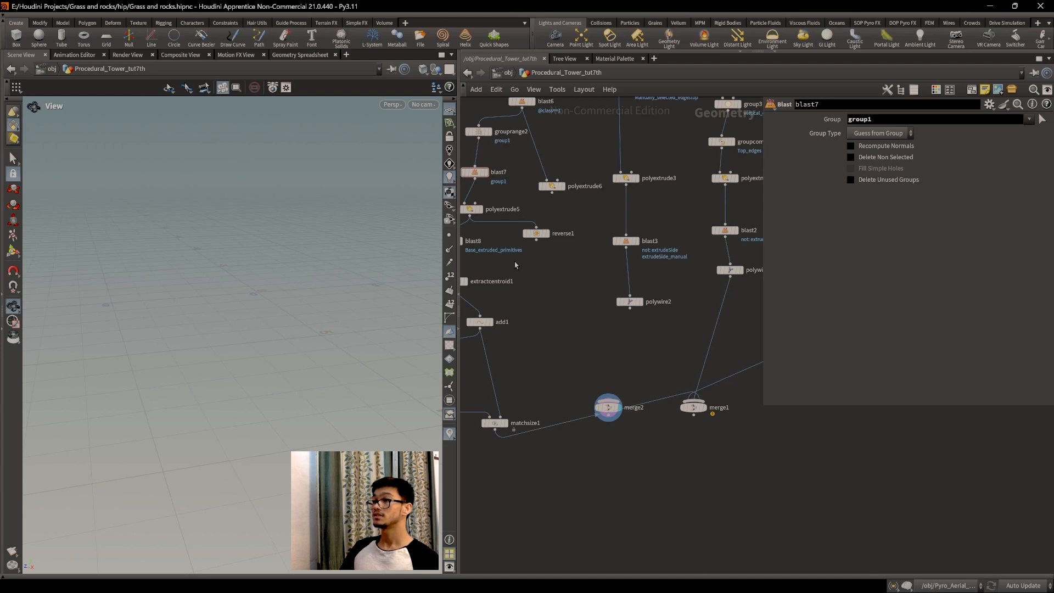
# Connect polyextrude6 and polywire2 to merge1 and display merge1.
pyautogui.moveTo(559, 291); pyautogui.dragTo(595, 369, button='middle')
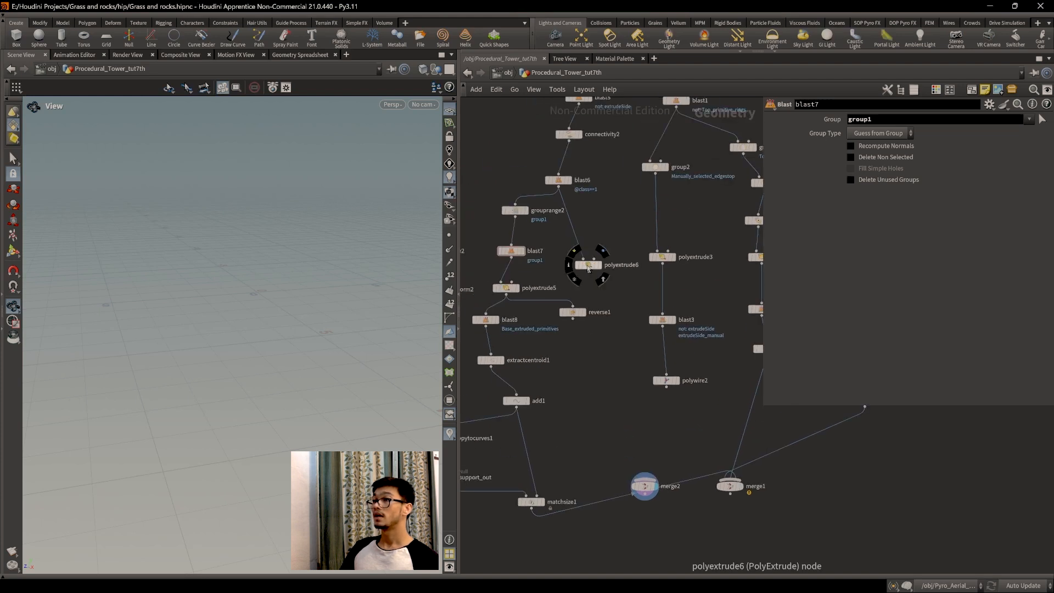
pyautogui.press('r')
pyautogui.moveTo(589, 276); pyautogui.dragTo(694, 360)
pyautogui.click(748, 492)
pyautogui.moveTo(698, 398); pyautogui.dragTo(678, 376, button='middle')
pyautogui.moveTo(666, 344); pyautogui.dragTo(708, 456)
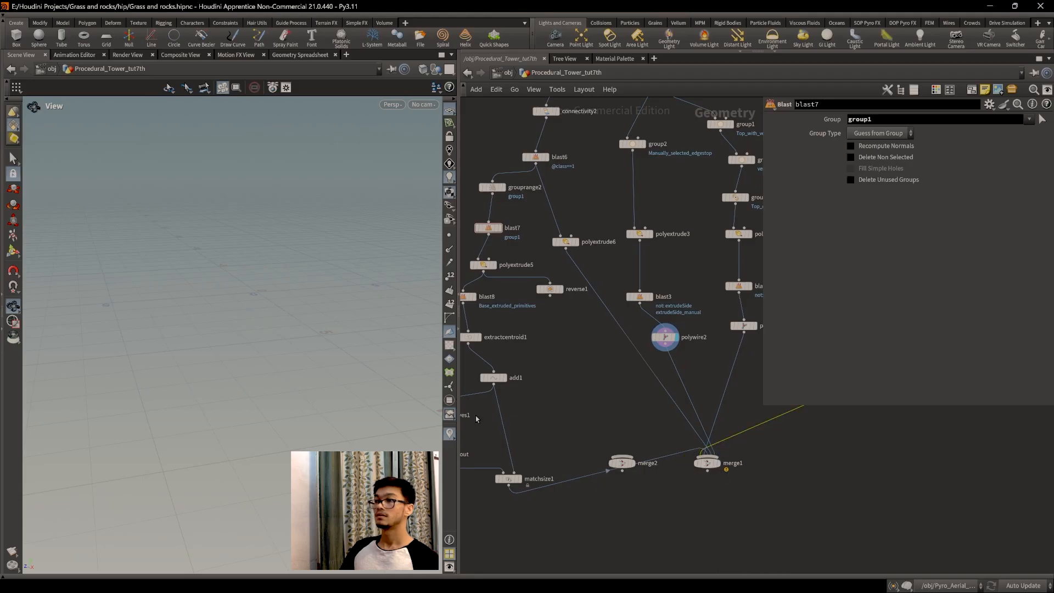
pyautogui.moveTo(709, 466); pyautogui.dragTo(657, 467, button='middle')
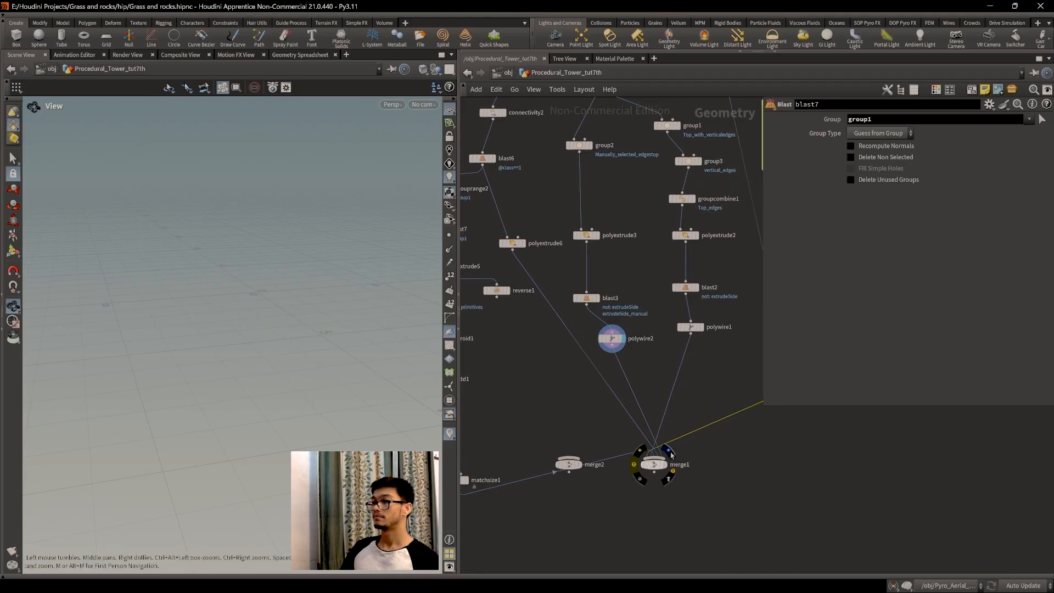
pyautogui.click(670, 451)
# Display reverse1 and check its tapered blocks against the rest of the node network.
pyautogui.moveTo(542, 417); pyautogui.dragTo(637, 388, button='middle')
pyautogui.click(649, 331)
pyautogui.moveTo(591, 425); pyautogui.dragTo(656, 385, button='middle')
pyautogui.moveTo(710, 327); pyautogui.dragTo(595, 401, button='middle')
pyautogui.scroll(2, 645, 384)
pyautogui.scroll(-2, 593, 402)
pyautogui.moveTo(633, 451); pyautogui.dragTo(605, 421, button='middle')
# Delete the disconnected merge2 and wire reverse1 into merge1, displaying the whole tower.
pyautogui.click(623, 455)
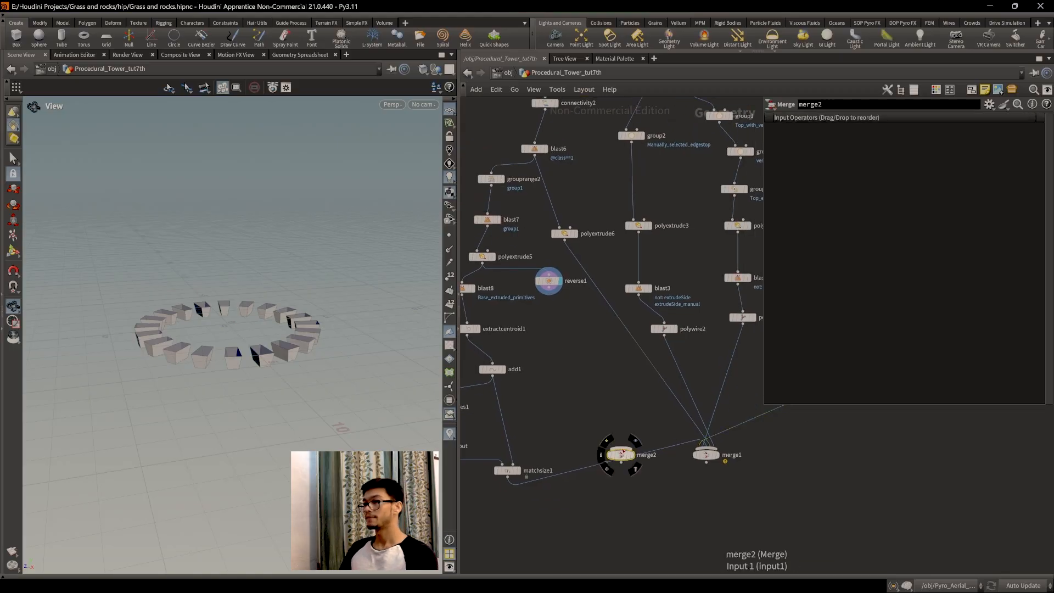
pyautogui.press('Delete')
pyautogui.moveTo(548, 295); pyautogui.dragTo(707, 454)
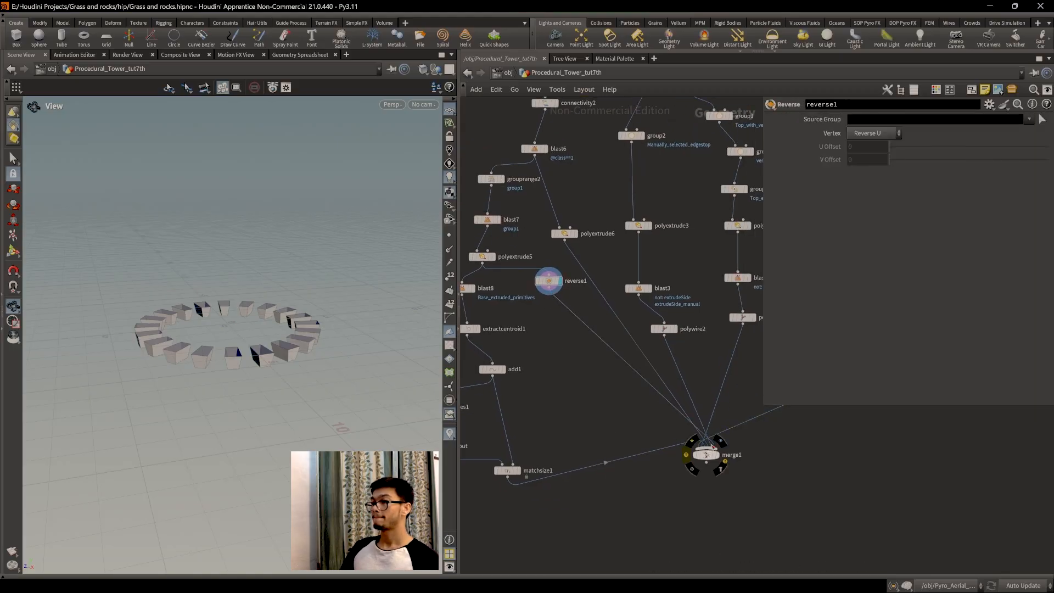
pyautogui.click(719, 441)
pyautogui.moveTo(340, 387); pyautogui.dragTo(264, 301)
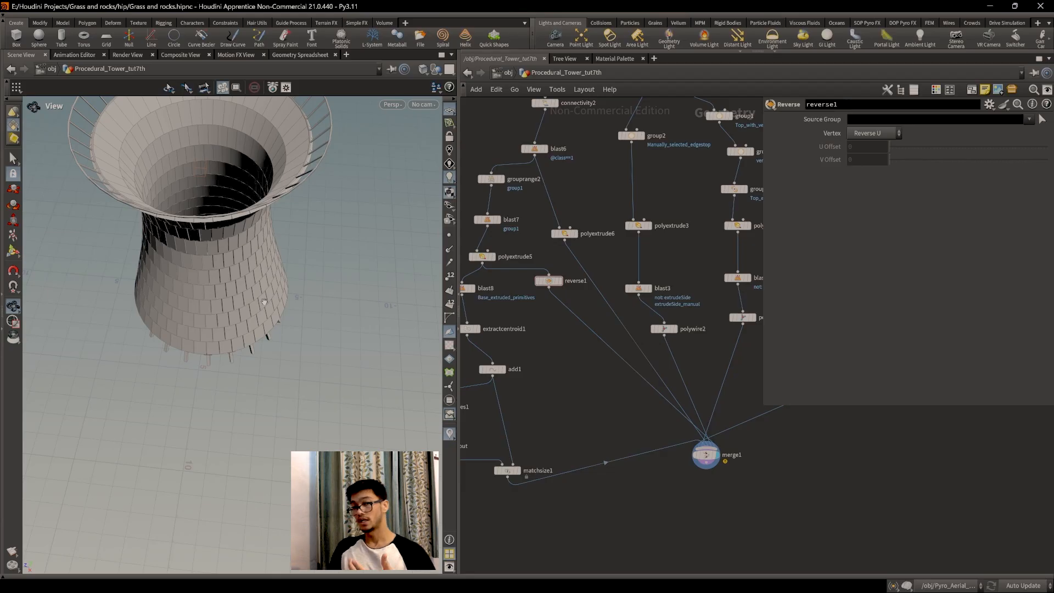
# Add a new Merge node between reverse1 and matchsize1, and inspect the tower's supports from the side.
pyautogui.moveTo(786, 498); pyautogui.dragTo(741, 453, button='middle')
pyautogui.scroll(2, 741, 454)
pyautogui.moveTo(667, 463); pyautogui.dragTo(730, 492, button='middle')
pyautogui.moveTo(607, 369); pyautogui.dragTo(624, 393, button='middle')
pyautogui.press('Tab')
pyautogui.write('merge')
pyautogui.press('Return')
pyautogui.click(621, 391)
pyautogui.moveTo(611, 448); pyautogui.dragTo(636, 422, button='middle')
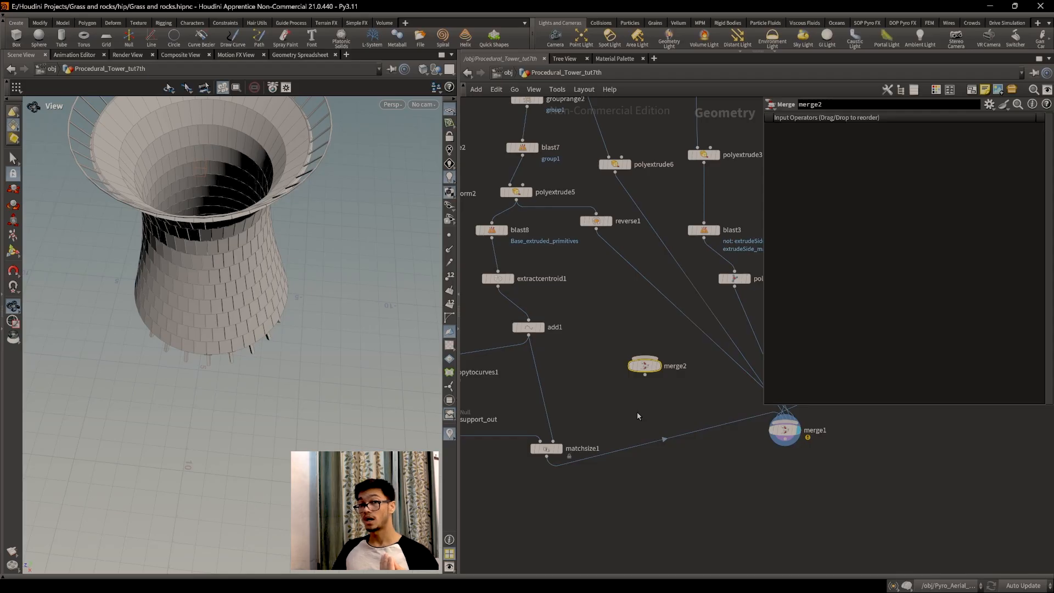
pyautogui.moveTo(303, 394); pyautogui.dragTo(294, 311)
pyautogui.scroll(2, 221, 425)
pyautogui.moveTo(204, 441); pyautogui.dragTo(206, 352)
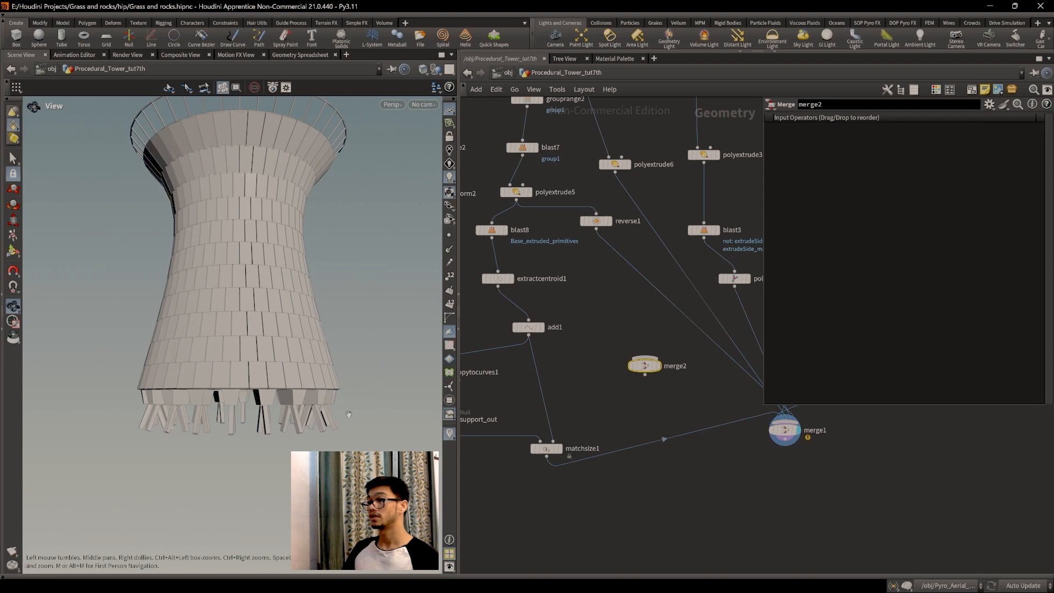
# Cut matchsize1's wire to merge1, connect matchsize1 to merge2 instead and display merge2.
pyautogui.moveTo(599, 459); pyautogui.dragTo(636, 443, button='middle')
pyautogui.press('y')
pyautogui.moveTo(703, 459); pyautogui.dragTo(662, 409)
pyautogui.moveTo(584, 439); pyautogui.dragTo(682, 341)
pyautogui.click(694, 349)
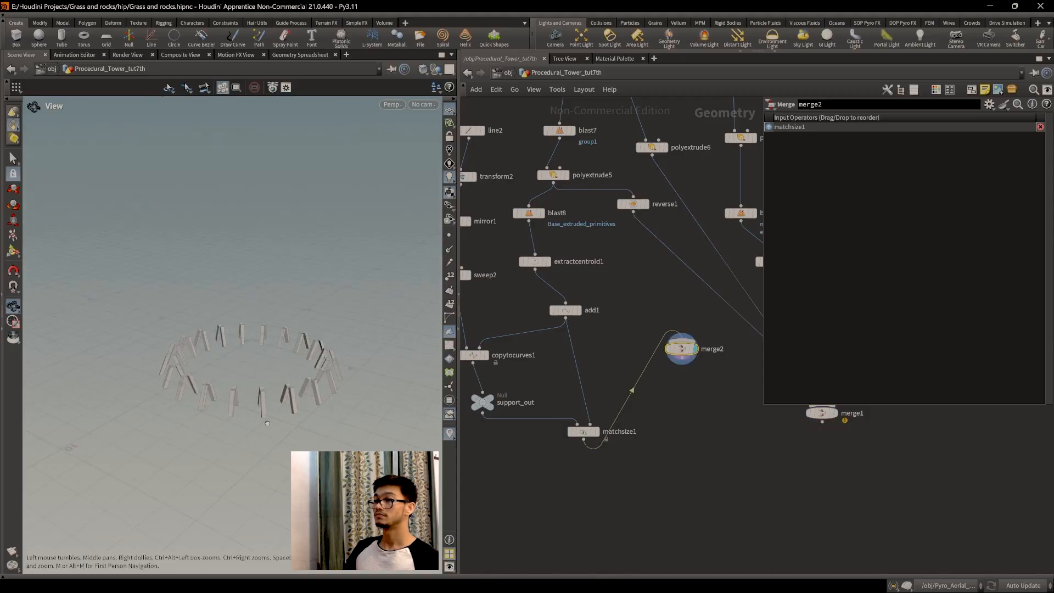
# Rewire reverse1 and polyextrude6 from merge1 into merge2 to group the support base parts.
pyautogui.moveTo(663, 414); pyautogui.dragTo(655, 425, button='middle')
pyautogui.moveTo(656, 247); pyautogui.dragTo(640, 299, button='middle')
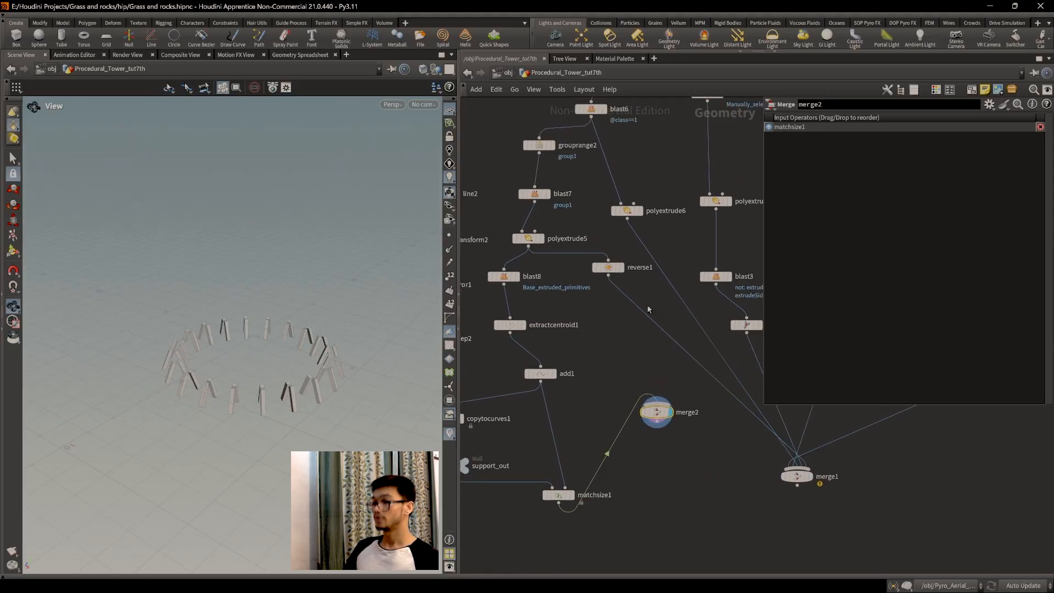
pyautogui.press('y')
pyautogui.moveTo(699, 317); pyautogui.dragTo(642, 324)
pyautogui.moveTo(608, 275); pyautogui.dragTo(653, 407)
pyautogui.moveTo(628, 219); pyautogui.dragTo(656, 409)
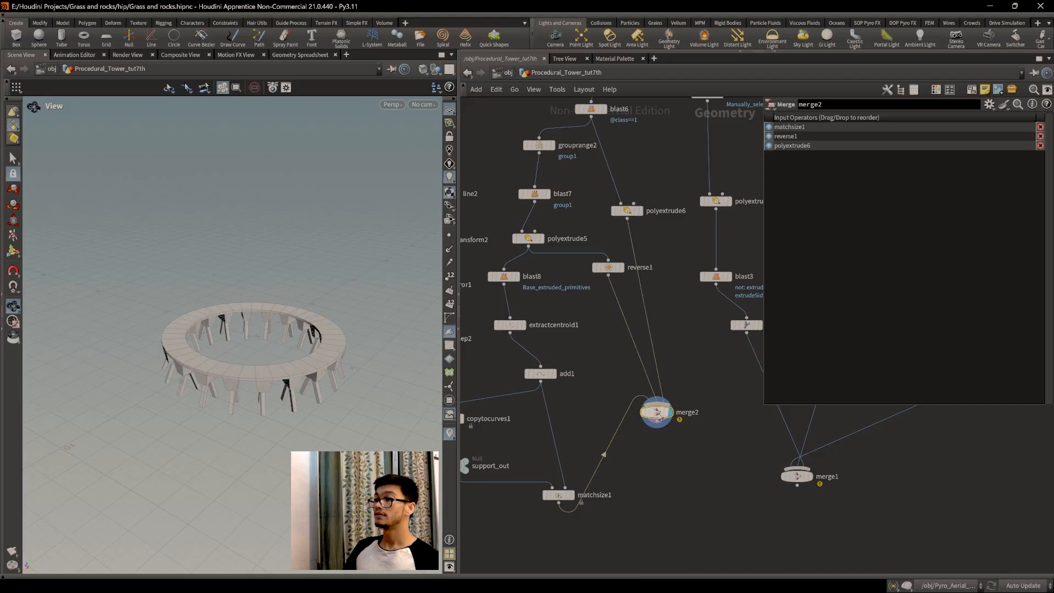
pyautogui.moveTo(220, 346); pyautogui.dragTo(230, 304)
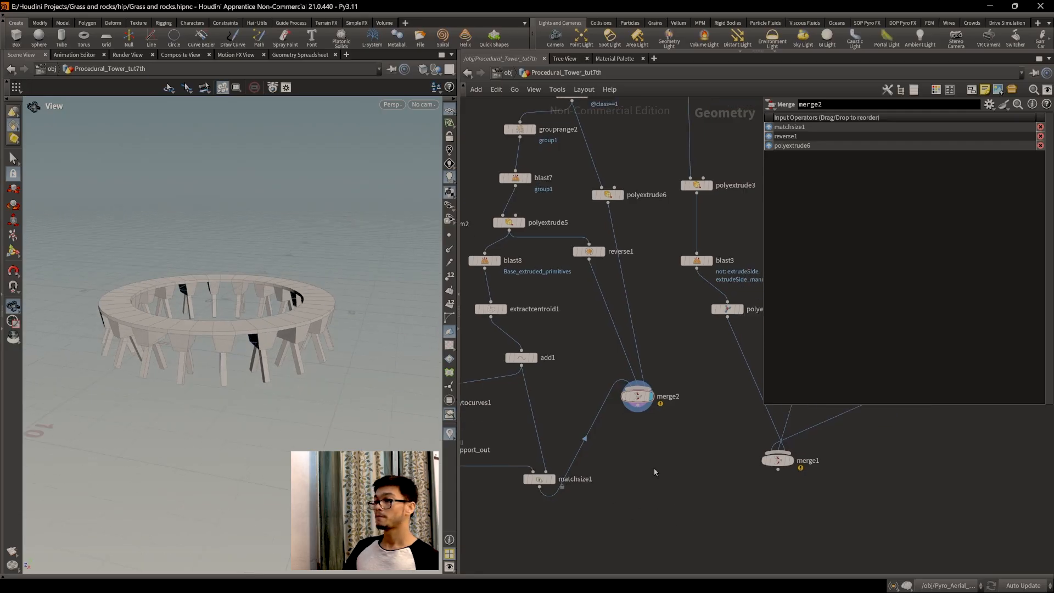
# Add a Copy and Transform node below merge2, fed by merge2, and display it.
pyautogui.press('Tab')
pyautogui.write('copy')
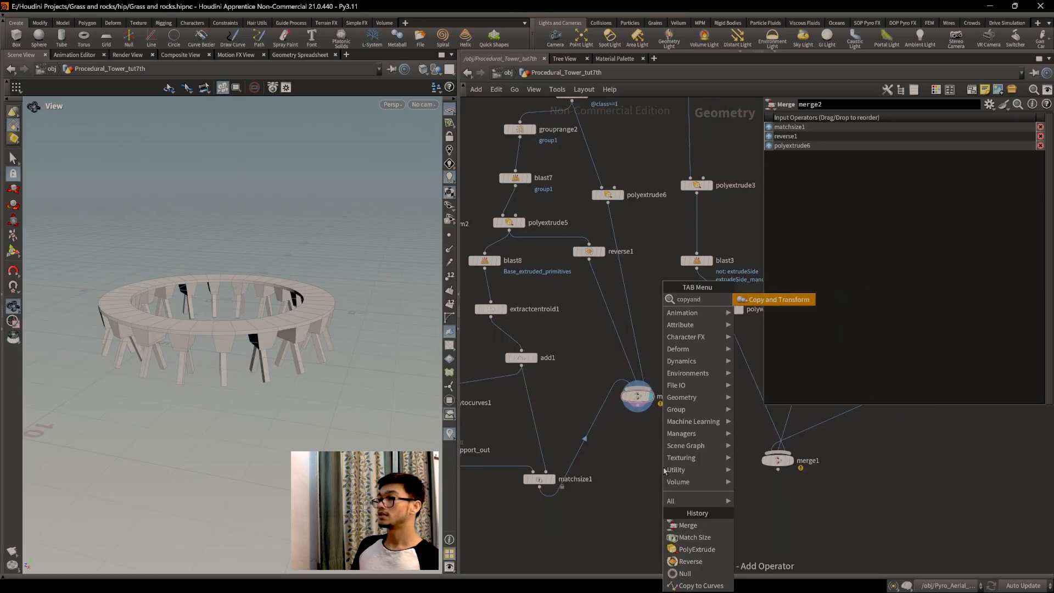
pyautogui.press('Return')
pyautogui.click(668, 454)
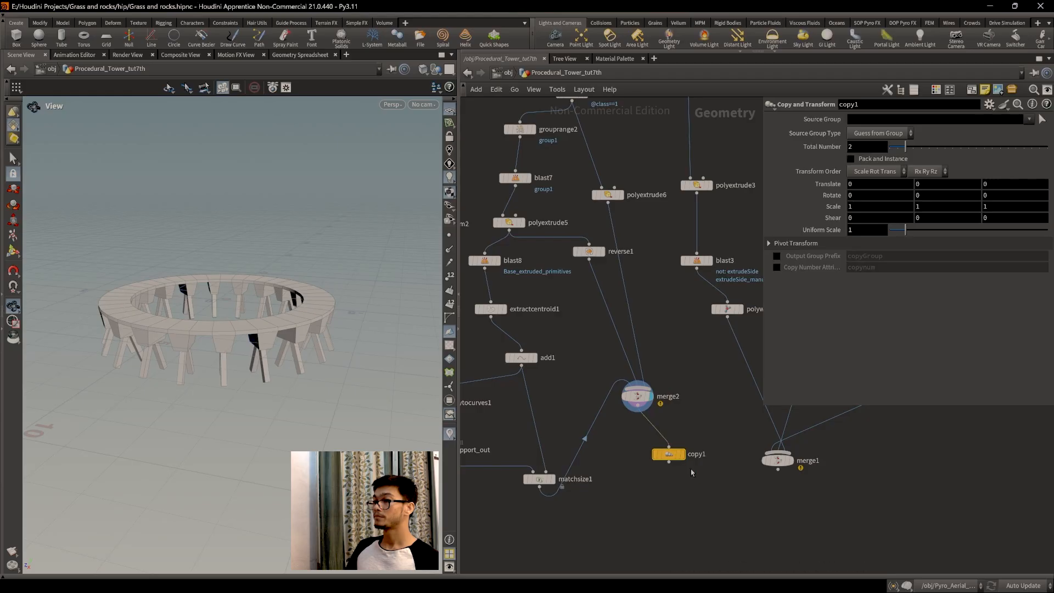
pyautogui.moveTo(672, 454); pyautogui.dragTo(649, 475)
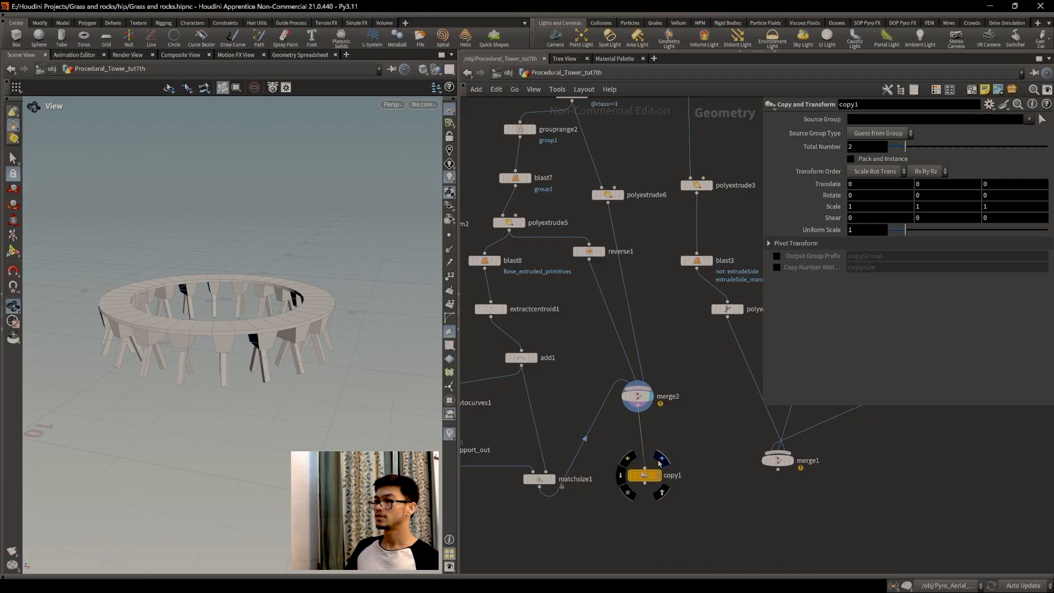
pyautogui.click(659, 463)
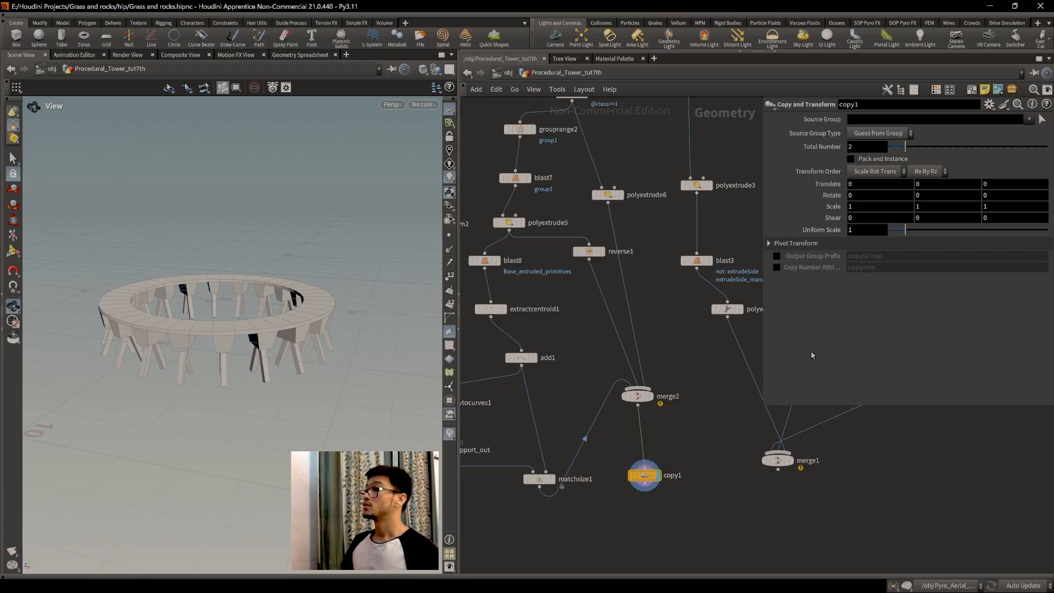
# Move copy1 farther away from merge2 and compare the two nodes' output, leaving copy1 displayed.
pyautogui.scroll(1, 642, 442)
pyautogui.moveTo(723, 456); pyautogui.dragTo(707, 419, button='middle')
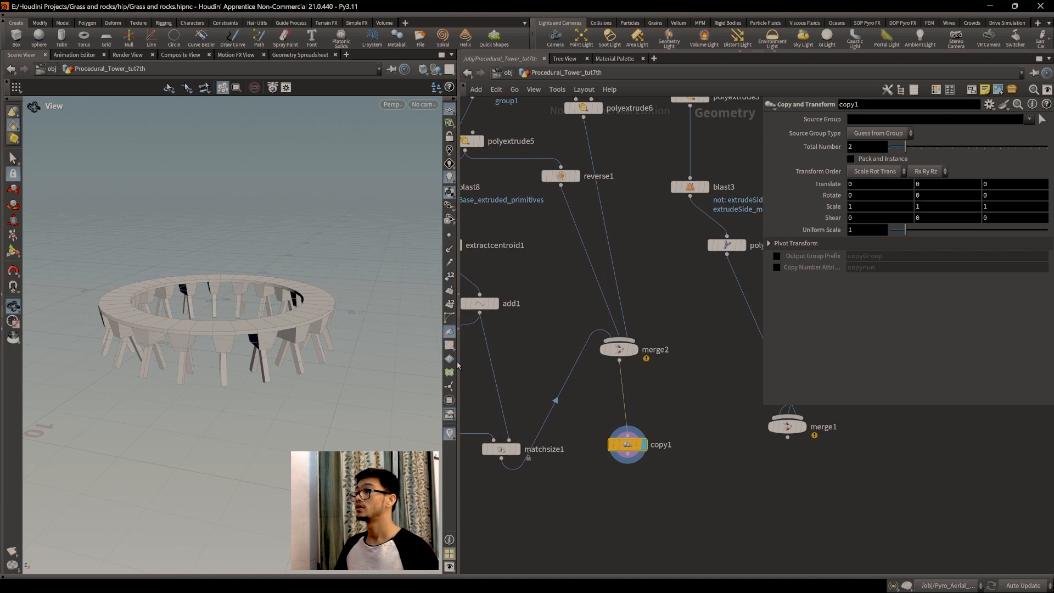
pyautogui.moveTo(566, 451); pyautogui.dragTo(582, 442, button='middle')
pyautogui.moveTo(640, 433); pyautogui.dragTo(672, 411)
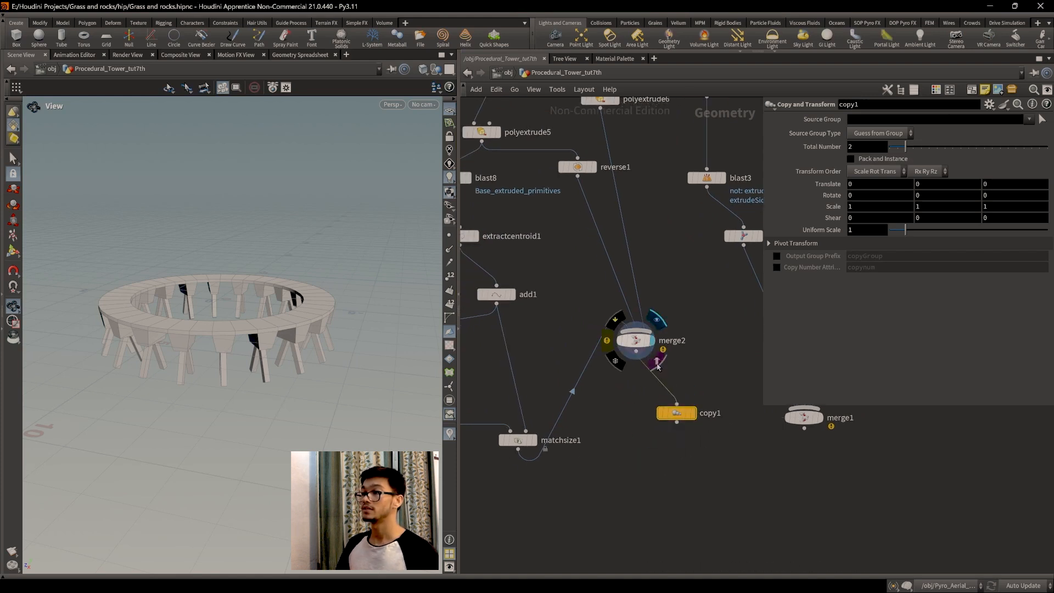
pyautogui.click(698, 392)
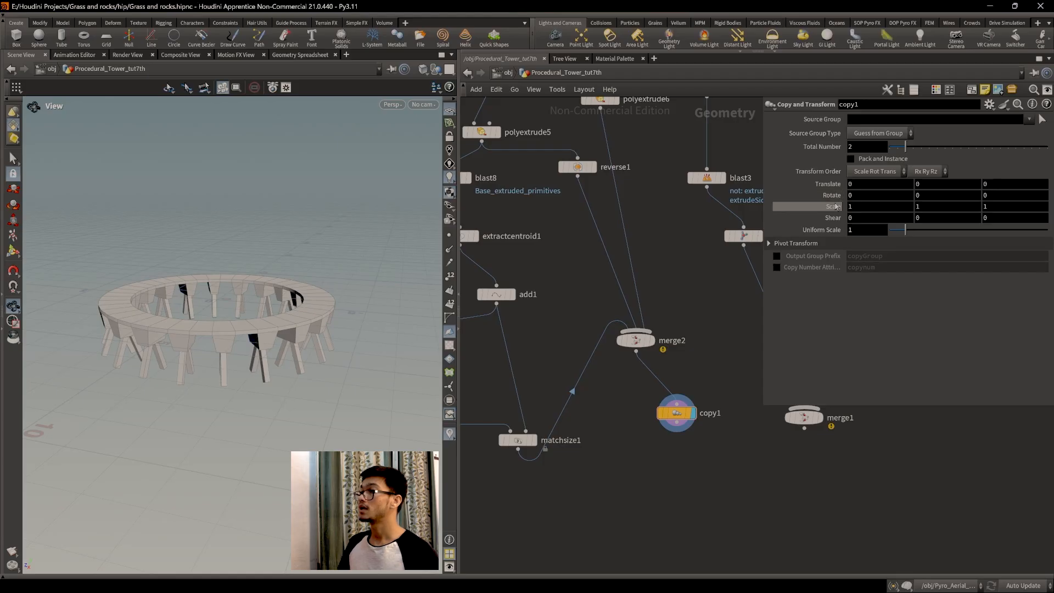
# Set copy1's scale to 0.7 in X and Z and 1 in Y to nest a smaller support ring.
pyautogui.moveTo(798, 211); pyautogui.dragTo(809, 212, button='middle')
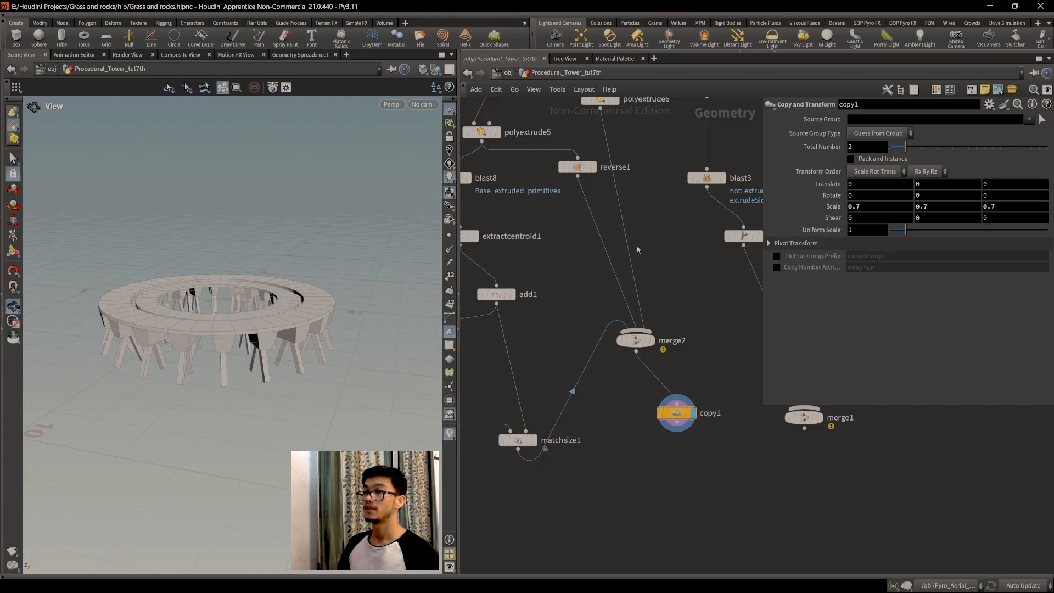
pyautogui.moveTo(307, 219); pyautogui.dragTo(311, 324)
pyautogui.moveTo(312, 323); pyautogui.dragTo(332, 275, button='middle')
pyautogui.moveTo(907, 151)
pyautogui.mouseDown()
pyautogui.moveTo(936, 147)
pyautogui.moveTo(905, 158)
pyautogui.mouseUp()
pyautogui.moveTo(258, 308); pyautogui.dragTo(238, 375)
pyautogui.moveTo(244, 278); pyautogui.dragTo(255, 336)
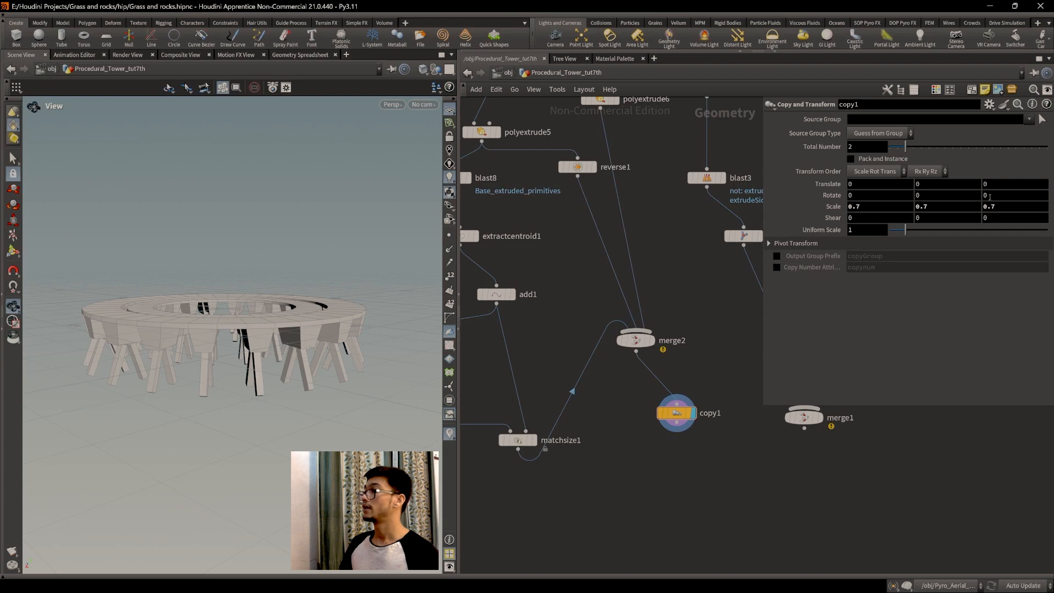
pyautogui.write('1')
pyautogui.press('Return')
pyautogui.moveTo(247, 409)
pyautogui.mouseDown()
pyautogui.moveTo(230, 321)
pyautogui.moveTo(229, 428)
pyautogui.moveTo(234, 379)
pyautogui.moveTo(239, 425)
pyautogui.moveTo(247, 406)
pyautogui.moveTo(263, 445)
pyautogui.moveTo(259, 420)
pyautogui.mouseUp()
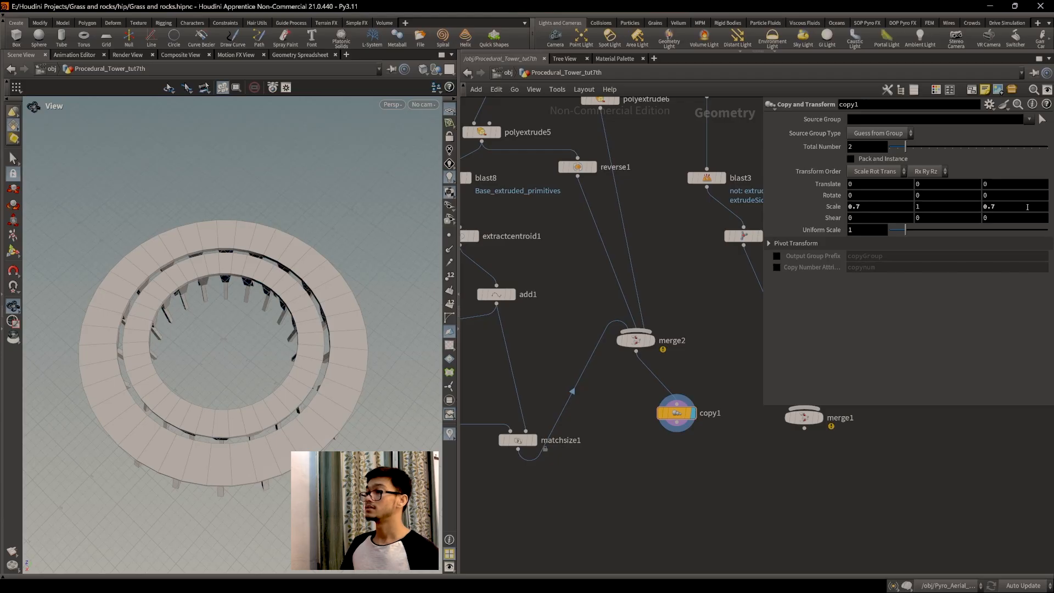
# Connect copy1's output to merge1 and display merge1.
pyautogui.moveTo(703, 454); pyautogui.dragTo(572, 444, button='middle')
pyautogui.scroll(3, 642, 384)
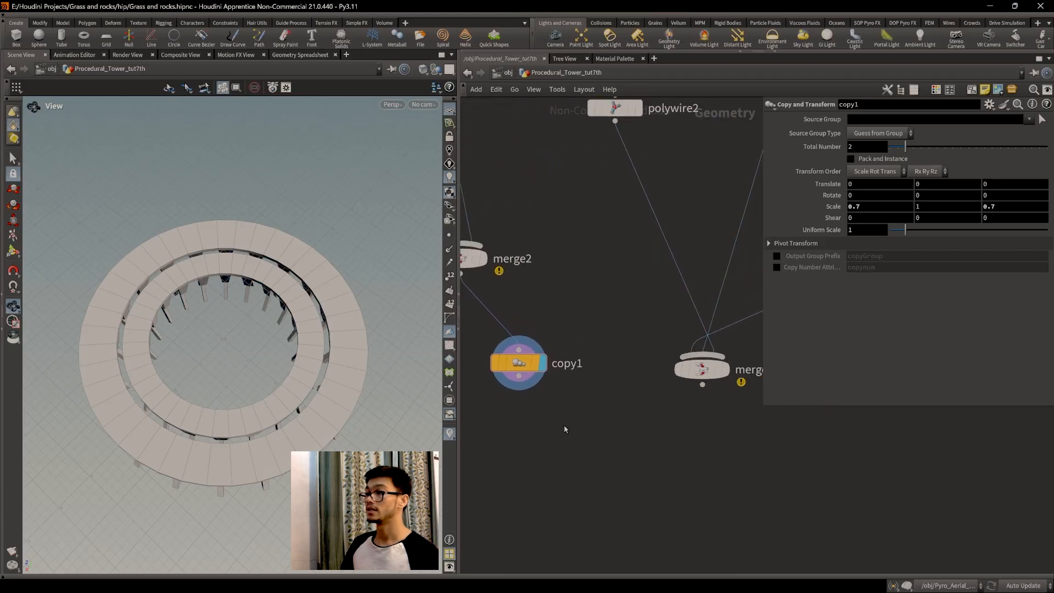
pyautogui.moveTo(519, 386); pyautogui.dragTo(700, 360)
pyautogui.click(732, 346)
pyautogui.moveTo(351, 417); pyautogui.dragTo(296, 384)
pyautogui.moveTo(913, 219); pyautogui.dragTo(931, 196, button='middle')
pyautogui.hotkey('ctrl', 'z')
pyautogui.moveTo(296, 340); pyautogui.dragTo(288, 231)
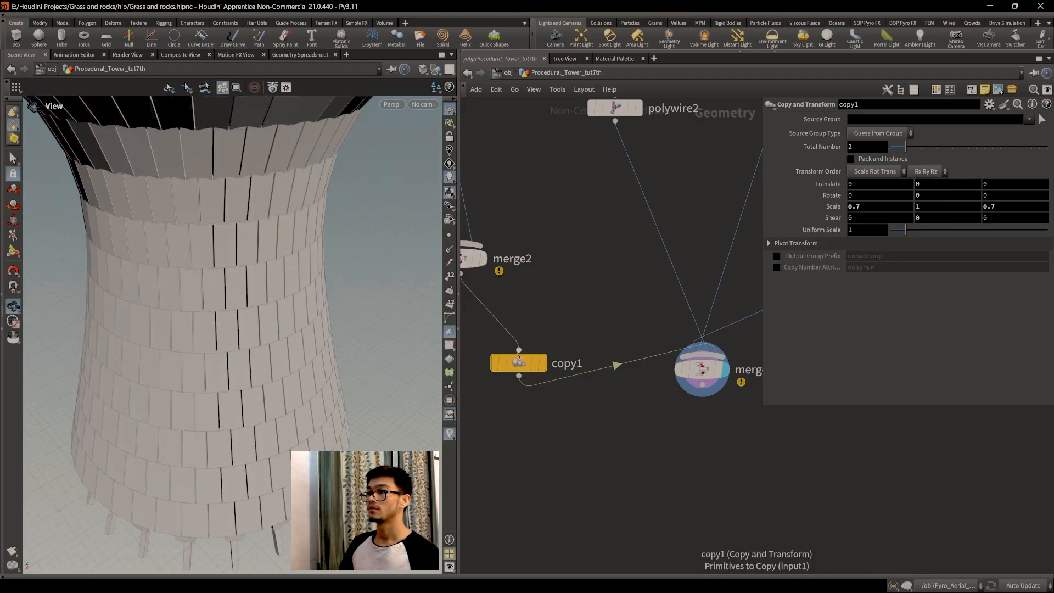
# Display copy1, set its Y rotation to 27 and raise its total number of copies to 3.
pyautogui.click(545, 333)
pyautogui.moveTo(244, 373); pyautogui.dragTo(275, 330, button='middle')
pyautogui.moveTo(275, 330); pyautogui.dragTo(287, 354)
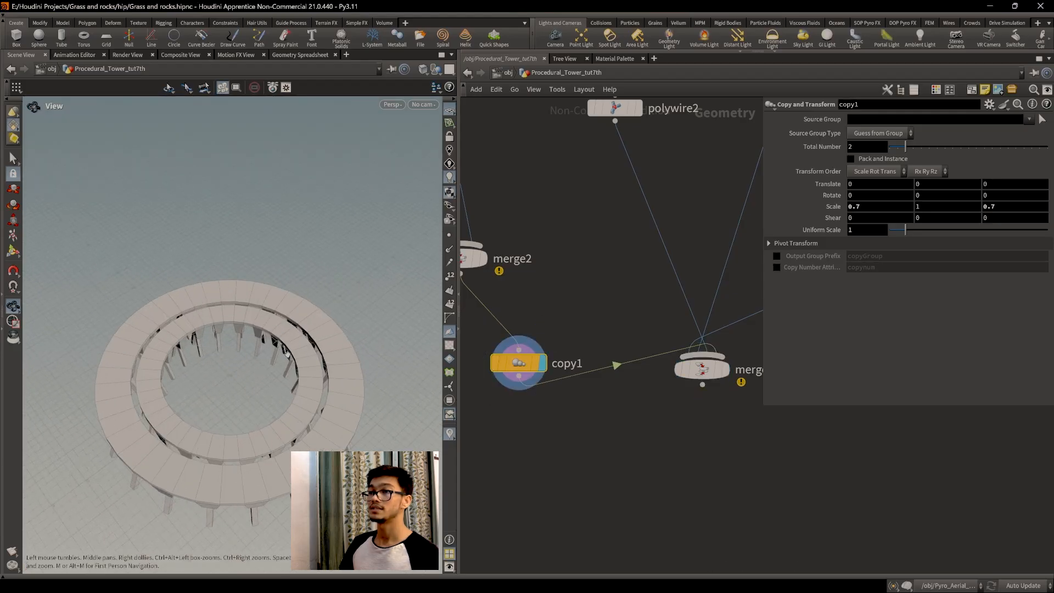
pyautogui.moveTo(303, 397); pyautogui.dragTo(306, 329, button='middle')
pyautogui.moveTo(940, 197); pyautogui.dragTo(977, 196, button='middle')
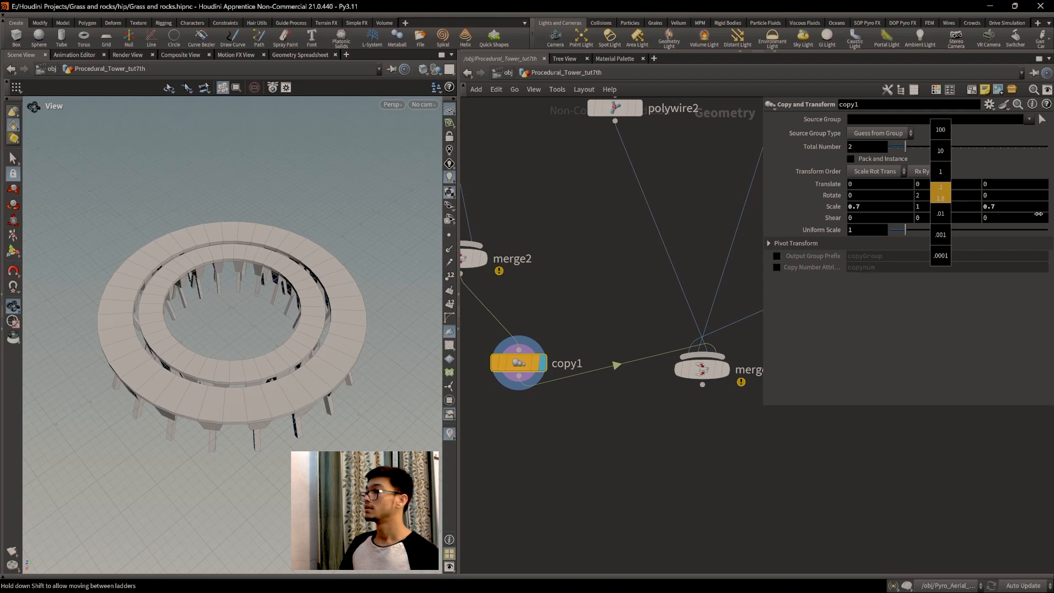
pyautogui.moveTo(1038, 213); pyautogui.dragTo(950, 176, button='middle')
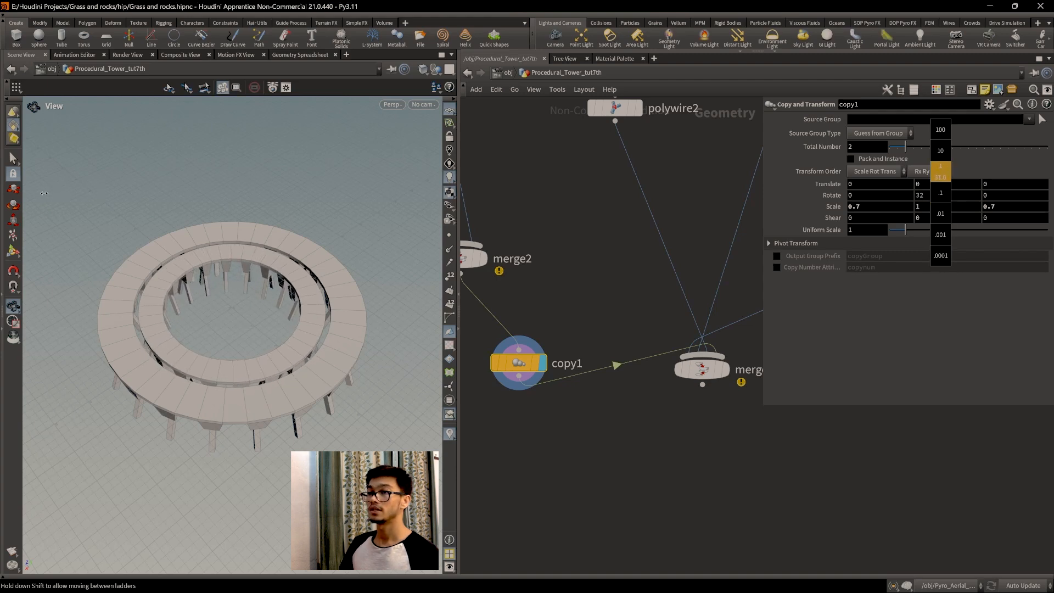
pyautogui.moveTo(28, 194); pyautogui.dragTo(23, 194, button='middle')
pyautogui.moveTo(275, 406); pyautogui.dragTo(285, 318)
pyautogui.moveTo(351, 258); pyautogui.dragTo(298, 450)
# Display merge1 and examine the full tower with its support base, including from below.
pyautogui.moveTo(653, 508); pyautogui.dragTo(581, 520, button='middle')
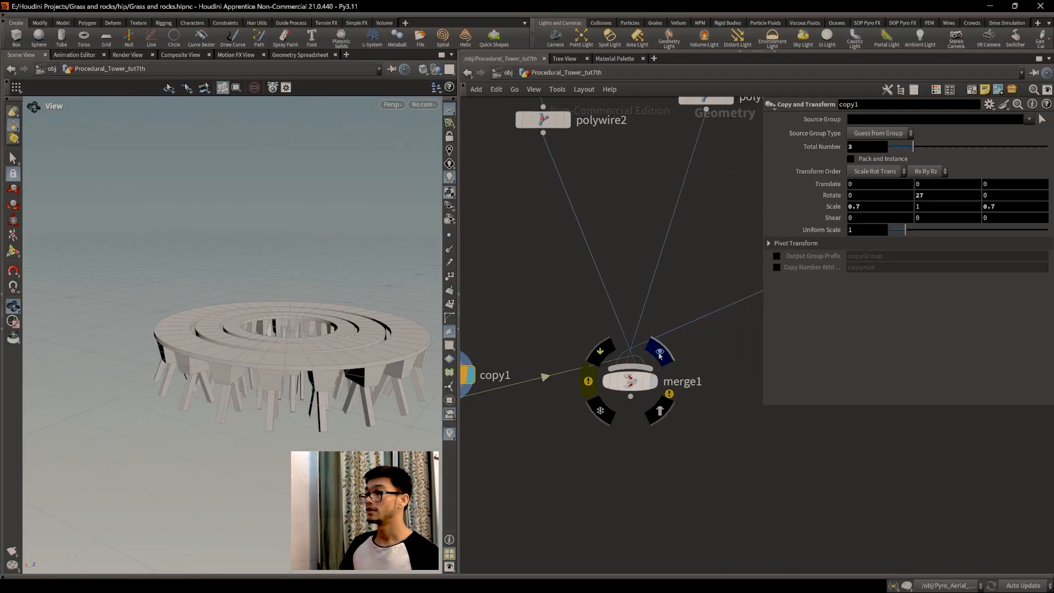
pyautogui.click(659, 351)
pyautogui.scroll(-4, 341, 291)
pyautogui.moveTo(300, 247); pyautogui.dragTo(242, 357, button='middle')
pyautogui.scroll(-3, 252, 363)
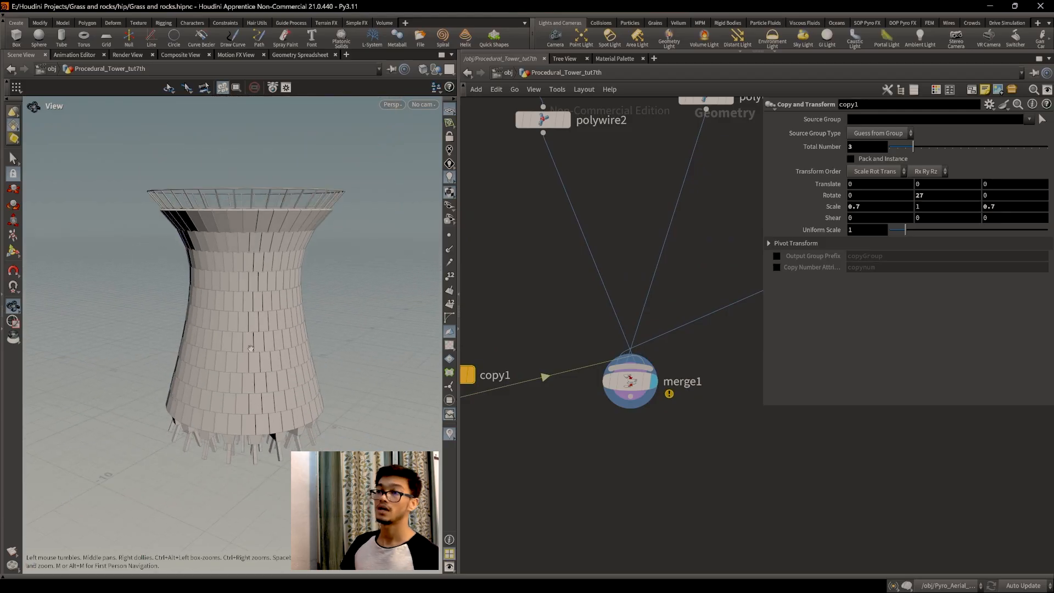
pyautogui.moveTo(252, 365); pyautogui.dragTo(247, 330)
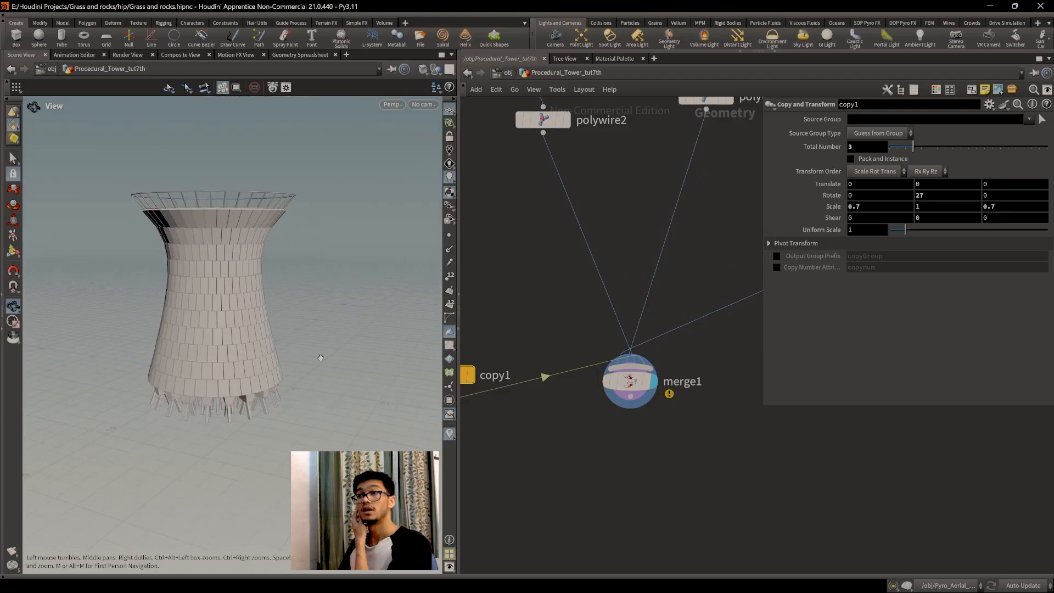
pyautogui.scroll(2, 273, 397)
pyautogui.scroll(1, 268, 406)
pyautogui.moveTo(399, 425); pyautogui.dragTo(473, 358)
# Select sweep1 near the start of the network and try 23 columns on the tower.
pyautogui.moveTo(553, 271)
pyautogui.mouseDown(button='middle')
pyautogui.moveTo(567, 390)
pyautogui.moveTo(621, 430)
pyautogui.mouseUp(button='middle')
pyautogui.scroll(-4, 567, 390)
pyautogui.moveTo(604, 287); pyautogui.dragTo(577, 432, button='middle')
pyautogui.moveTo(541, 340)
pyautogui.mouseDown(button='middle')
pyautogui.moveTo(557, 404)
pyautogui.moveTo(533, 510)
pyautogui.mouseUp(button='middle')
pyautogui.moveTo(653, 271); pyautogui.dragTo(571, 391, button='middle')
pyautogui.moveTo(707, 248); pyautogui.dragTo(698, 326, button='middle')
pyautogui.moveTo(488, 388); pyautogui.dragTo(609, 235, button='middle')
pyautogui.scroll(3, 528, 369)
pyautogui.moveTo(599, 422)
pyautogui.mouseDown(button='middle')
pyautogui.moveTo(623, 314)
pyautogui.moveTo(561, 392)
pyautogui.mouseUp(button='middle')
pyautogui.moveTo(588, 263); pyautogui.dragTo(469, 439, button='middle')
pyautogui.moveTo(600, 235); pyautogui.dragTo(580, 354, button='middle')
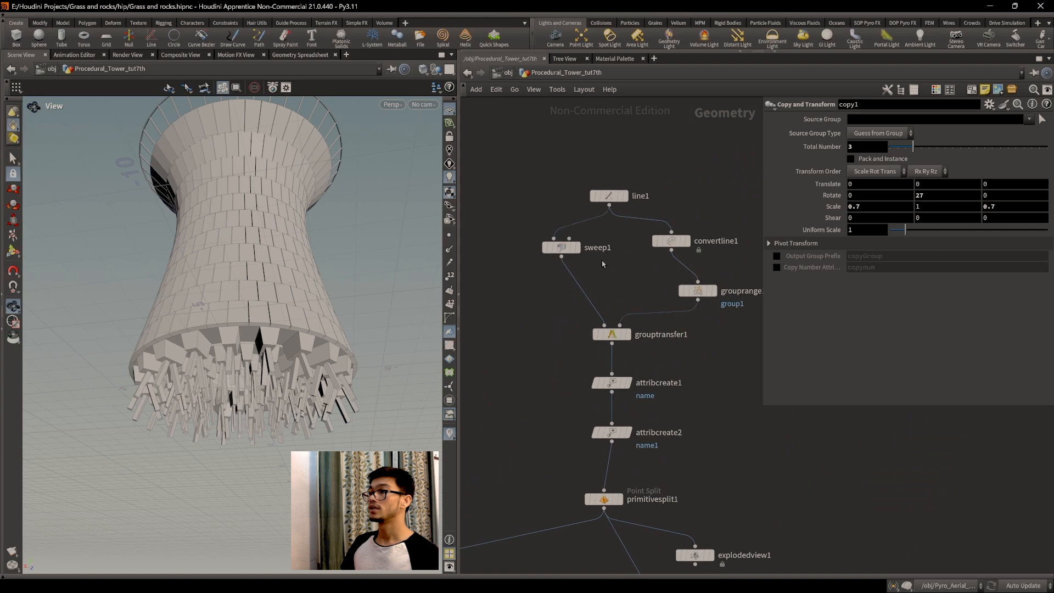
pyautogui.click(561, 247)
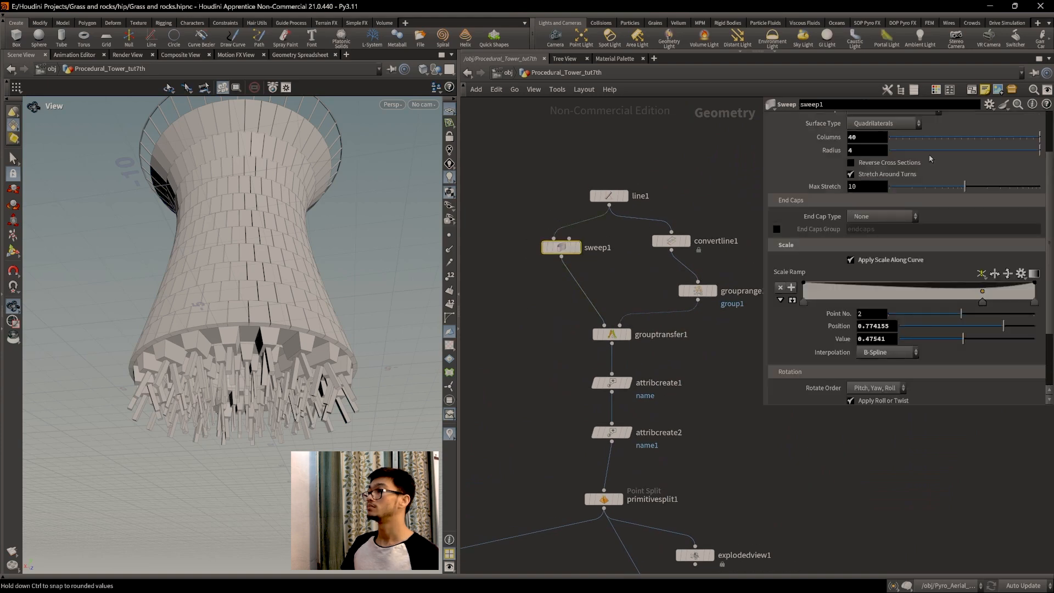
pyautogui.moveTo(1029, 137)
pyautogui.mouseDown()
pyautogui.moveTo(996, 138)
pyautogui.moveTo(1034, 137)
pyautogui.mouseUp()
pyautogui.moveTo(286, 142); pyautogui.dragTo(271, 241)
pyautogui.moveTo(272, 242); pyautogui.dragTo(278, 328, button='middle')
pyautogui.moveTo(277, 327); pyautogui.dragTo(271, 269)
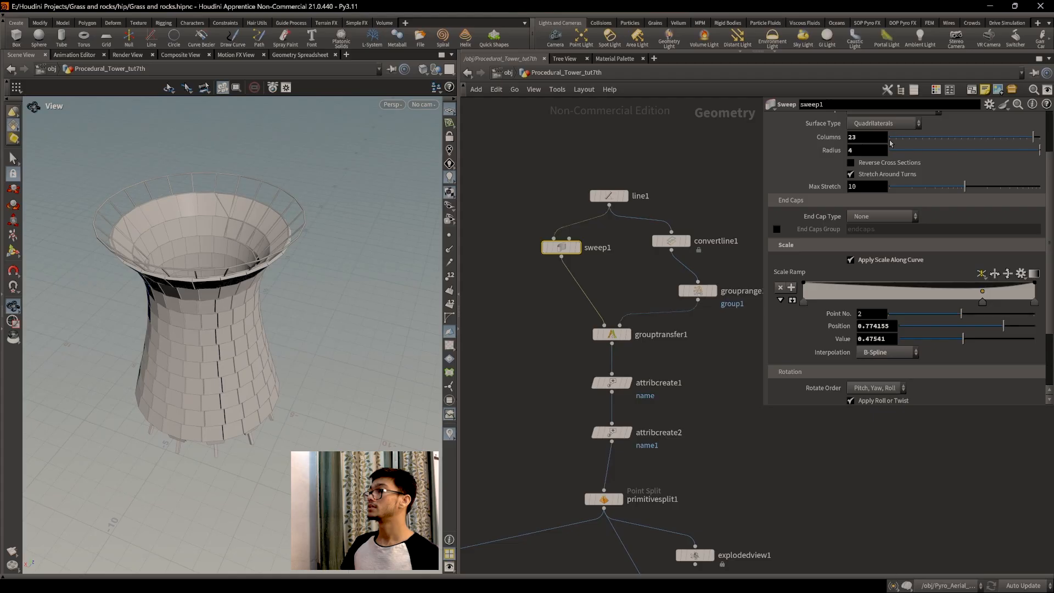
# Set sweep1's Columns to 40, check the tower, and try 20 columns.
pyautogui.write('40')
pyautogui.press('Return')
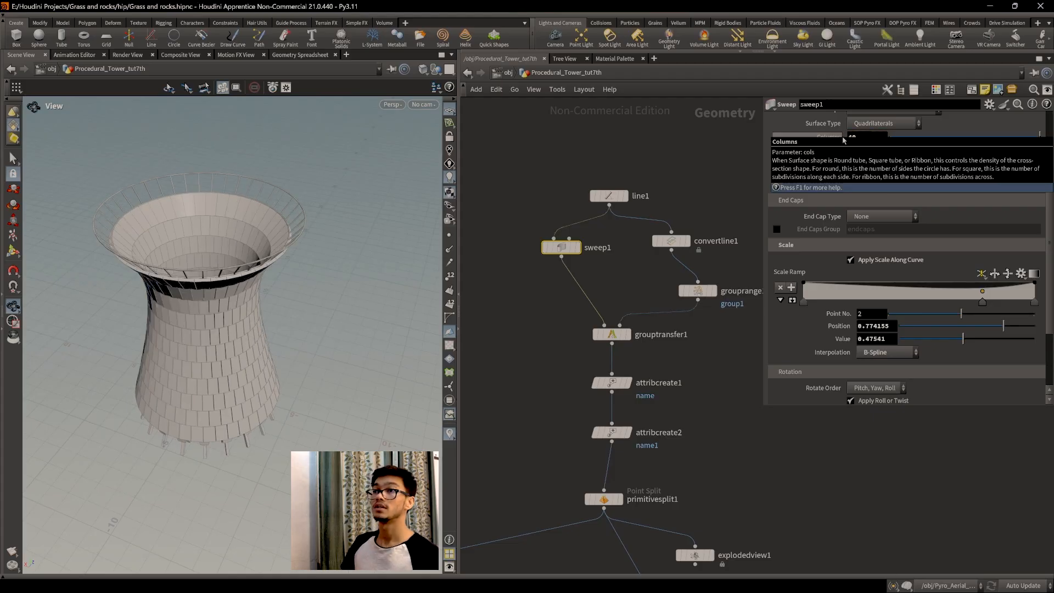
pyautogui.moveTo(159, 265); pyautogui.dragTo(255, 313)
pyautogui.moveTo(1034, 136); pyautogui.dragTo(1014, 153)
pyautogui.moveTo(236, 231); pyautogui.dragTo(214, 208)
pyautogui.scroll(2, 247, 299)
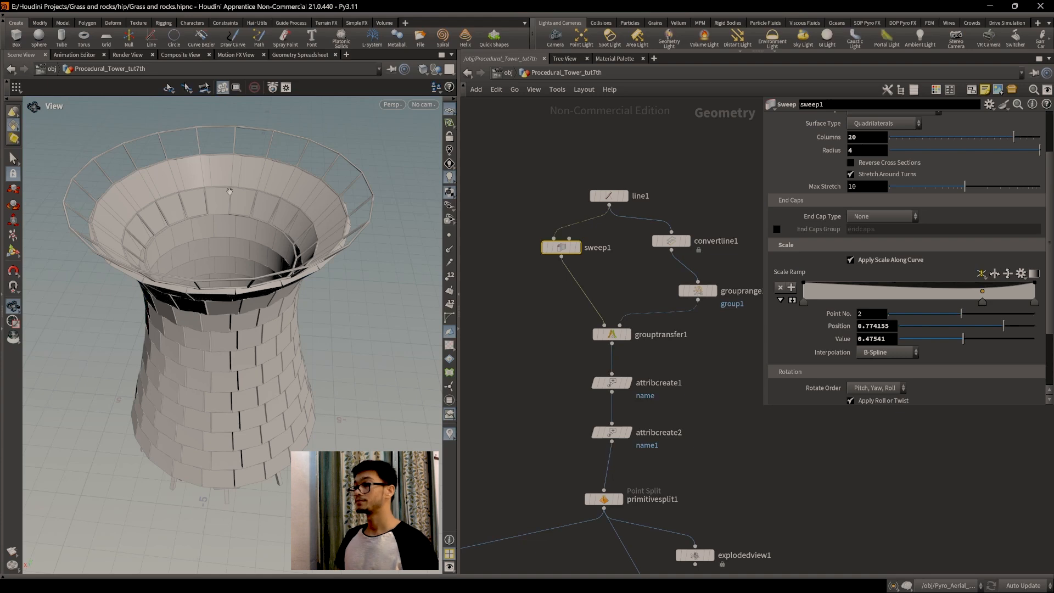
# Display attribcreate1 to examine the plain swept surface, and follow the network down to the top-ring group nodes.
pyautogui.scroll(-5, 694, 376)
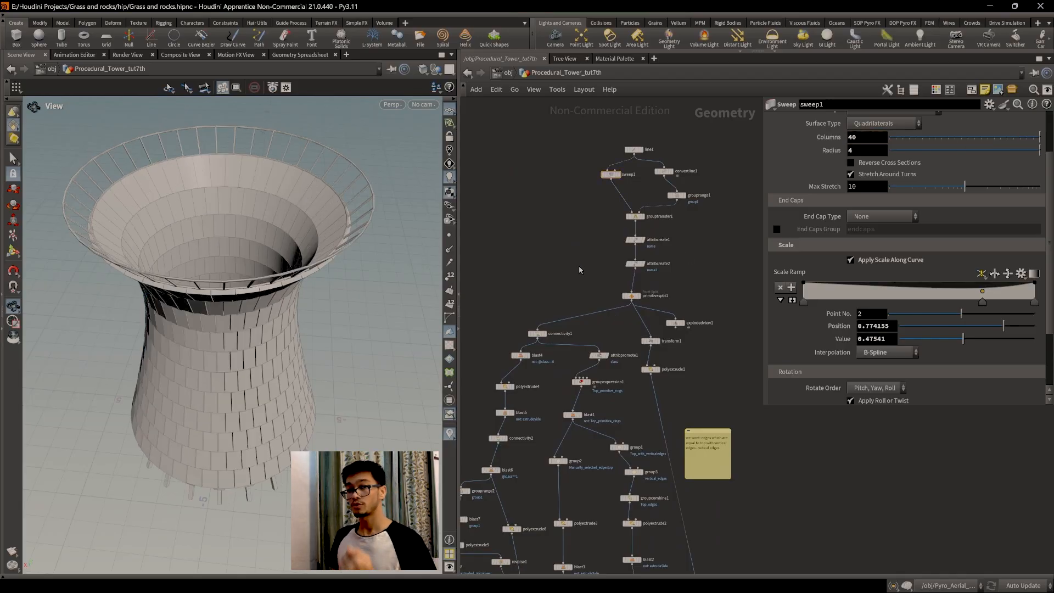
pyautogui.scroll(5, 673, 331)
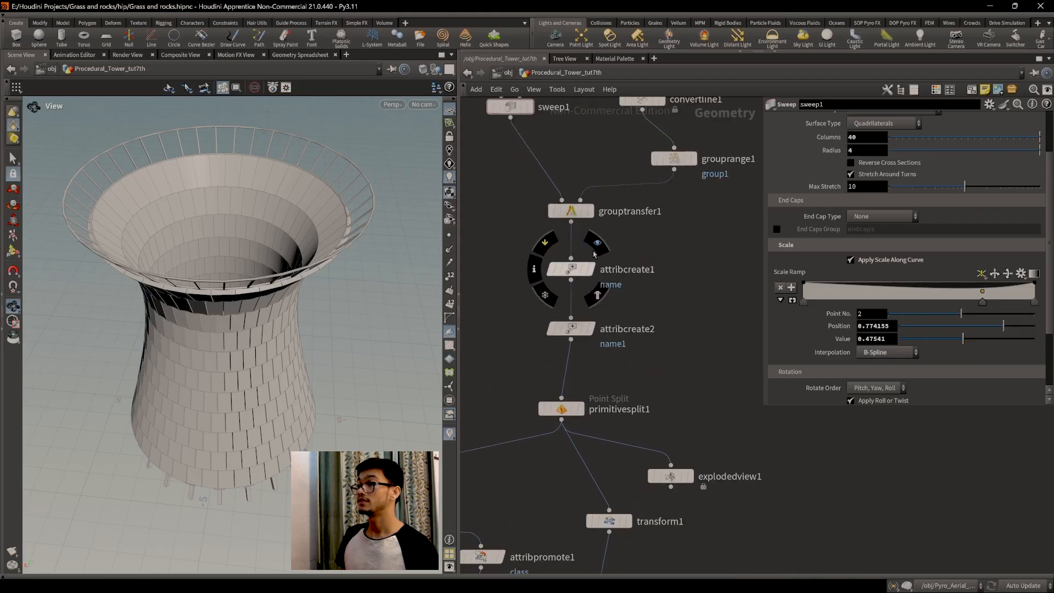
pyautogui.click(598, 241)
pyautogui.moveTo(602, 312); pyautogui.dragTo(609, 277, button='middle')
pyautogui.click(609, 277)
pyautogui.scroll(-3, 685, 346)
pyautogui.moveTo(696, 380); pyautogui.dragTo(693, 231, button='middle')
pyautogui.scroll(2, 692, 338)
pyautogui.moveTo(621, 386); pyautogui.dragTo(727, 482, button='middle')
pyautogui.moveTo(685, 351); pyautogui.dragTo(729, 193, button='middle')
pyautogui.scroll(-2, 729, 193)
pyautogui.scroll(2, 690, 489)
pyautogui.moveTo(689, 489); pyautogui.dragTo(694, 372, button='middle')
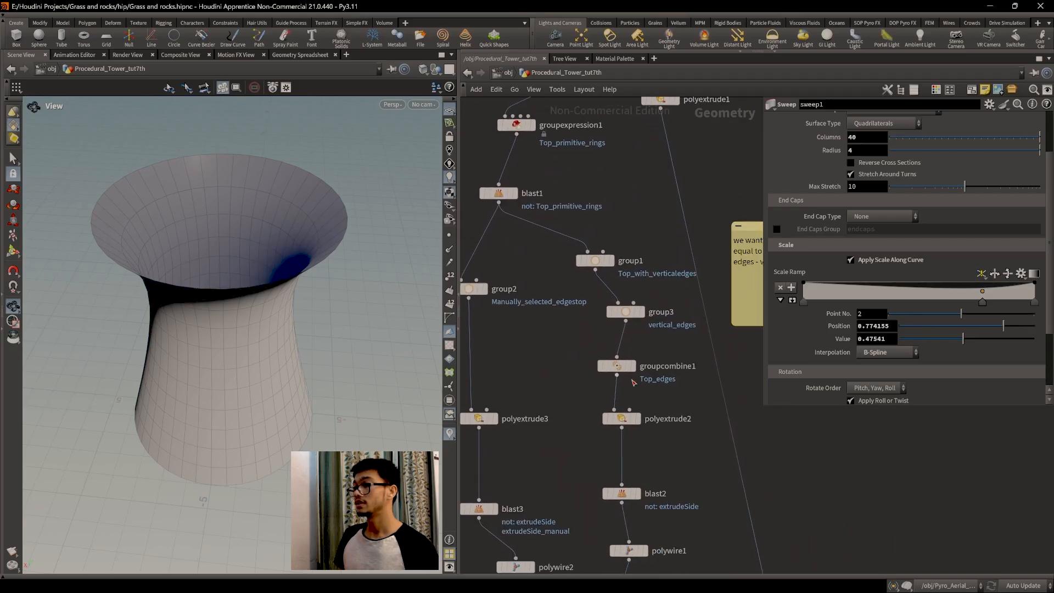
# Compare the edge selections of group3 and group1, and select group3 to review its edge-angle settings.
pyautogui.moveTo(630, 313)
pyautogui.click(646, 292)
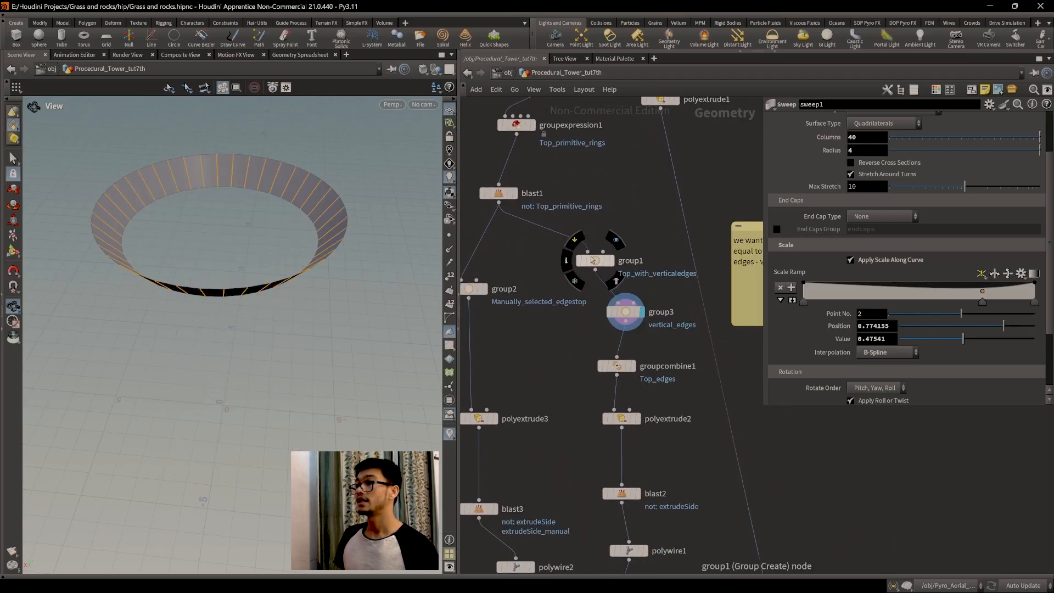
pyautogui.click(614, 240)
pyautogui.moveTo(332, 253); pyautogui.dragTo(207, 315)
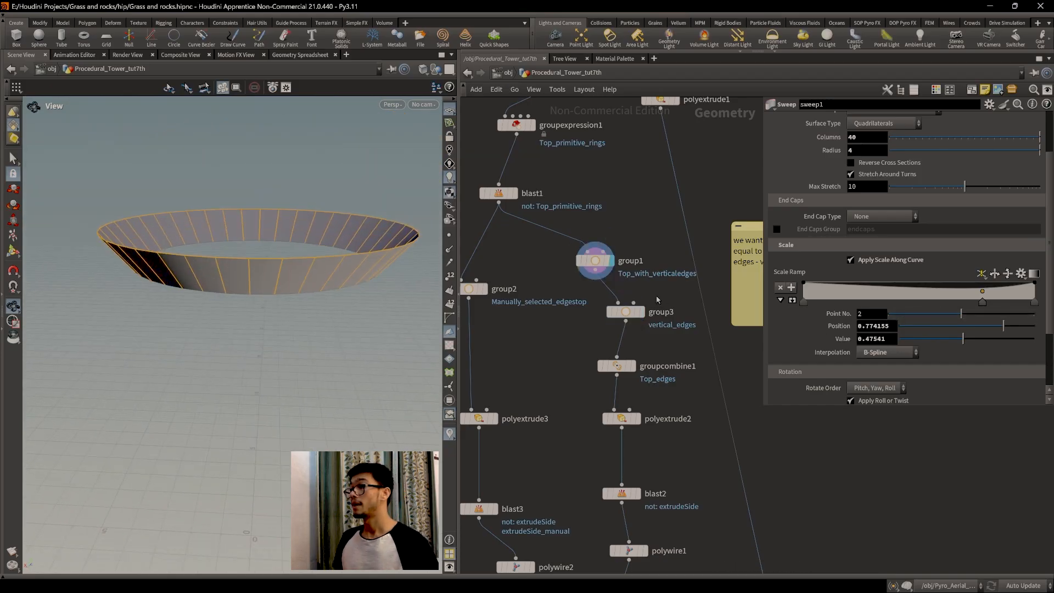
pyautogui.click(626, 312)
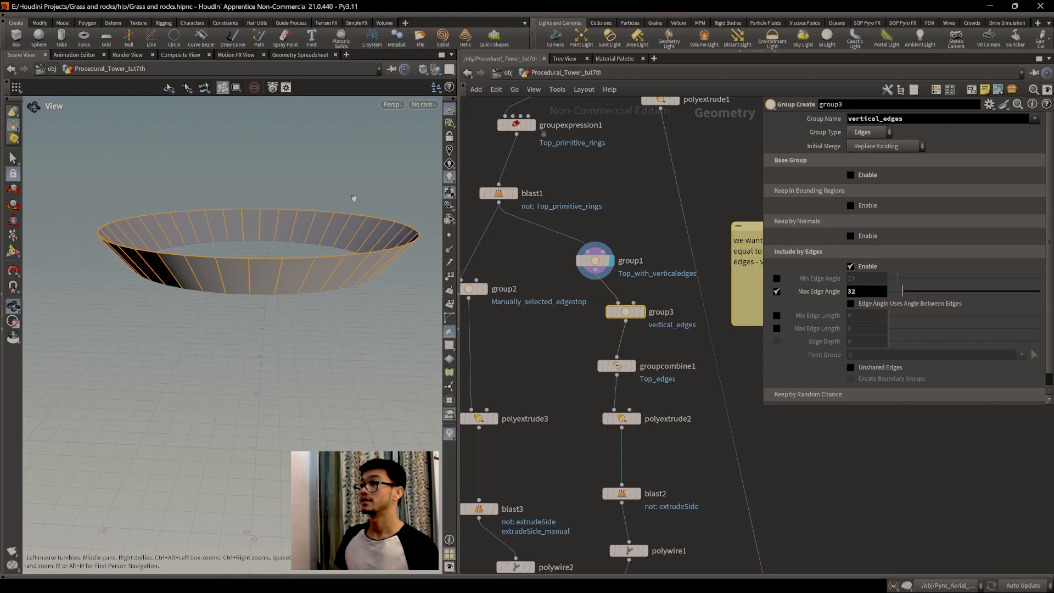
# Go back to the start of the network, select sweep1 and display line1.
pyautogui.scroll(-4, 591, 191)
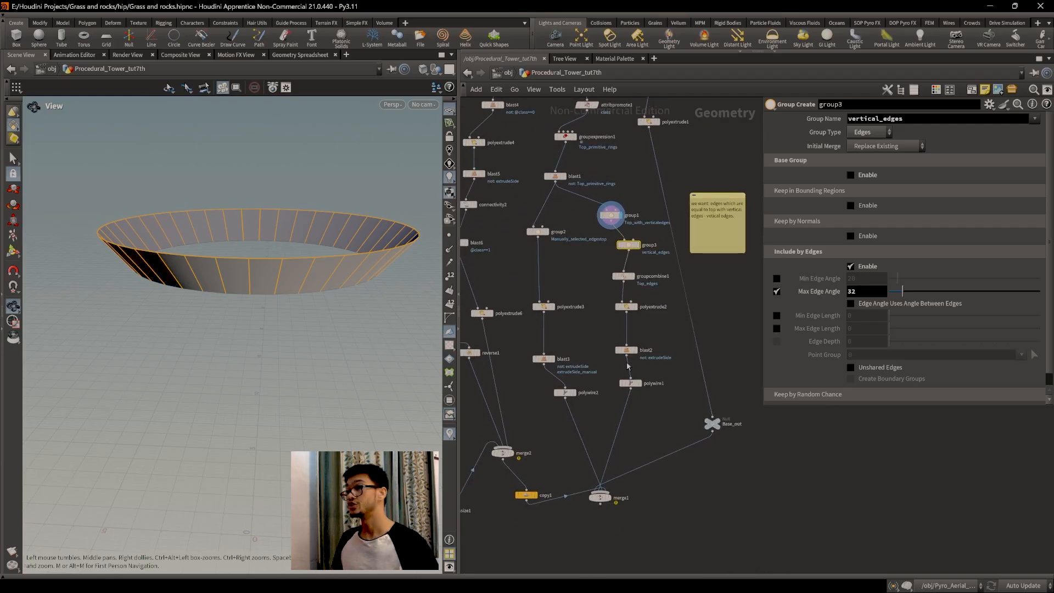
pyautogui.moveTo(633, 150); pyautogui.dragTo(643, 403, button='middle')
pyautogui.scroll(3, 610, 253)
pyautogui.moveTo(604, 112); pyautogui.dragTo(547, 345, button='middle')
pyautogui.scroll(2, 561, 303)
pyautogui.click(546, 265)
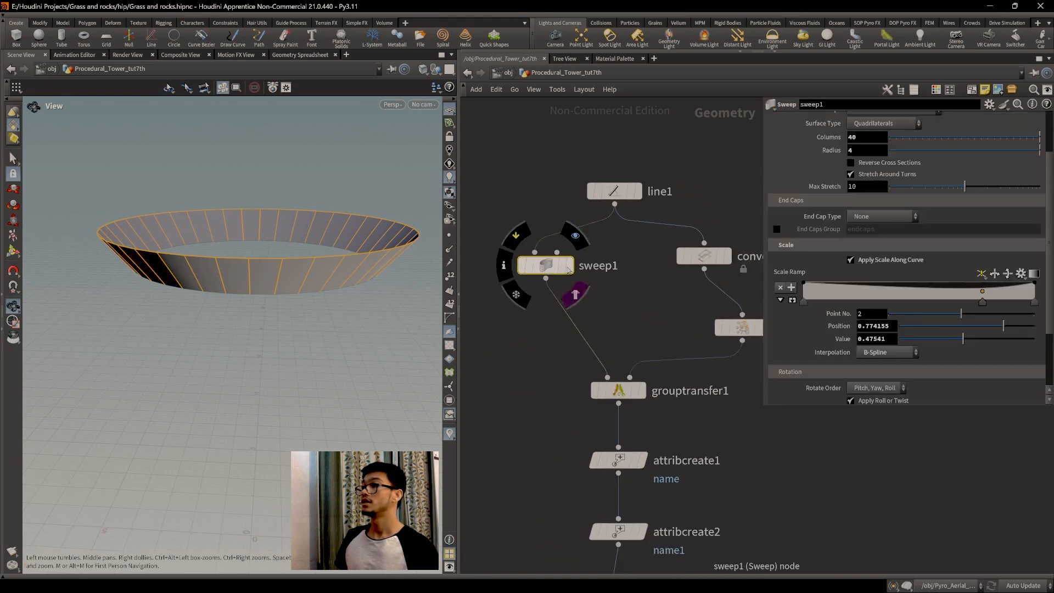
pyautogui.moveTo(636, 190)
pyautogui.click(646, 160)
# Display merge1 again to view the whole tower.
pyautogui.moveTo(693, 384); pyautogui.dragTo(683, 168, button='middle')
pyautogui.scroll(-5, 692, 247)
pyautogui.moveTo(702, 330); pyautogui.dragTo(699, 170, button='middle')
pyautogui.scroll(3, 613, 490)
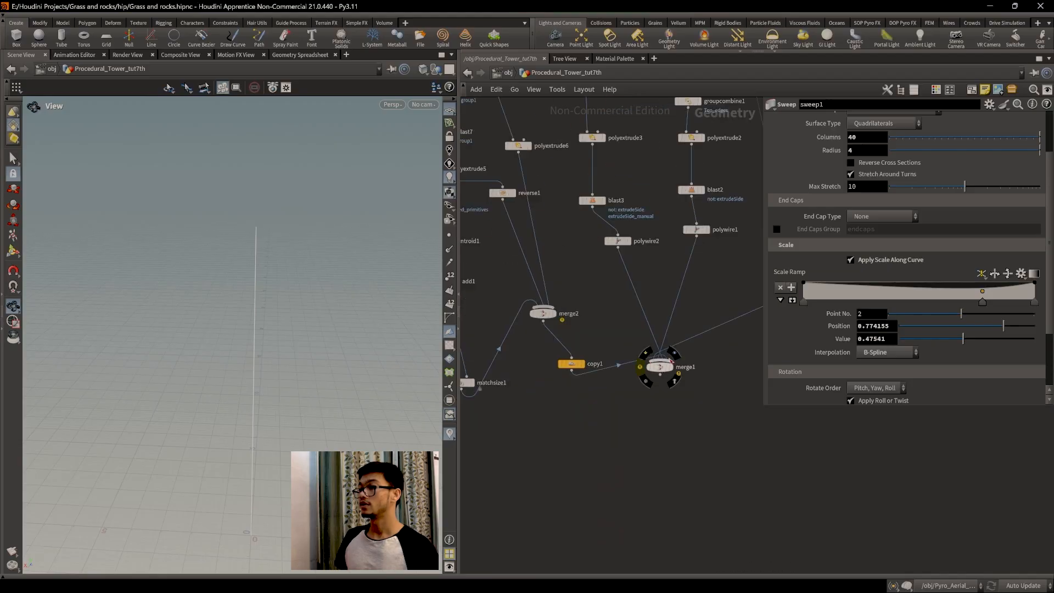
pyautogui.click(675, 366)
# Select line1 and set its Points to 13 to add a row of tiles to the tower.
pyautogui.moveTo(664, 292); pyautogui.dragTo(656, 468, button='middle')
pyautogui.moveTo(683, 208); pyautogui.dragTo(631, 498, button='middle')
pyautogui.scroll(3, 694, 103)
pyautogui.moveTo(694, 103); pyautogui.dragTo(640, 299, button='middle')
pyautogui.scroll(1, 640, 296)
pyautogui.moveTo(537, 319); pyautogui.dragTo(619, 357, button='middle')
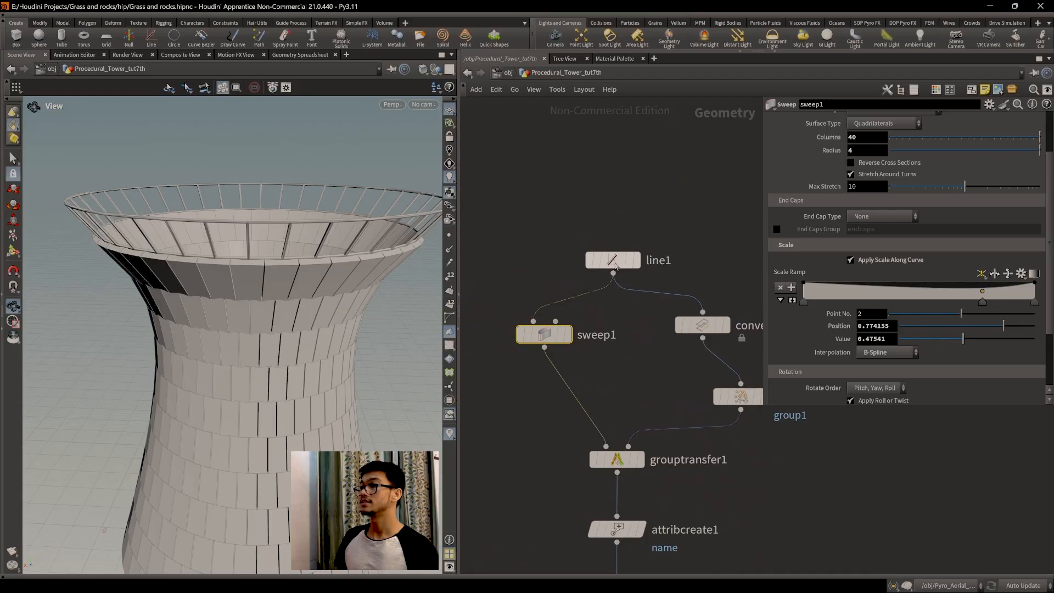
pyautogui.click(612, 258)
pyautogui.moveTo(329, 319); pyautogui.dragTo(415, 309)
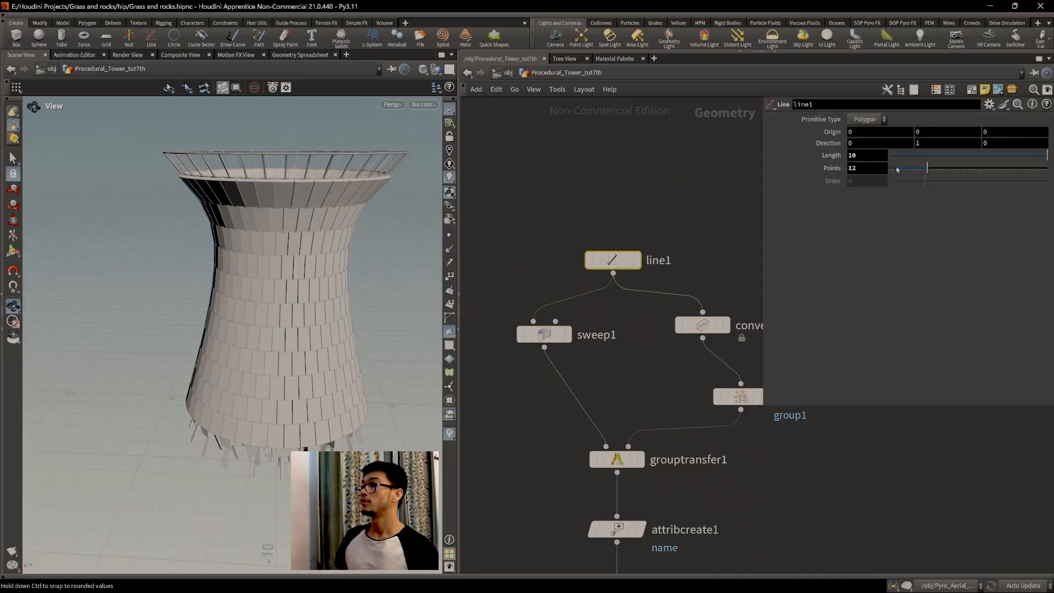
pyautogui.moveTo(928, 171)
pyautogui.mouseDown()
pyautogui.moveTo(974, 179)
pyautogui.moveTo(909, 180)
pyautogui.moveTo(944, 182)
pyautogui.moveTo(932, 188)
pyautogui.mouseUp()
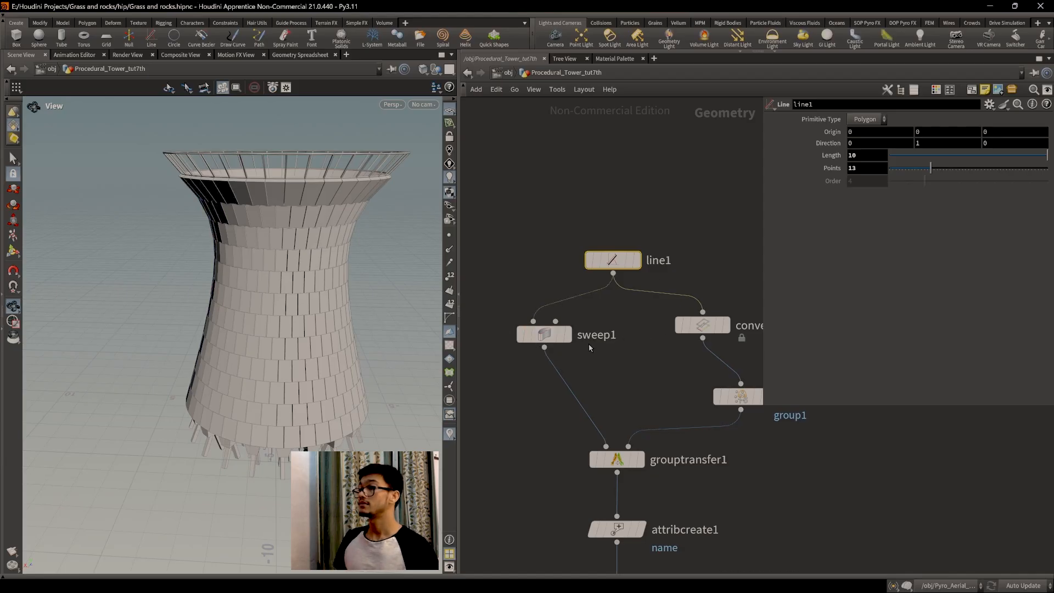
# Try several lower Columns values on sweep1, finishing at 24.
pyautogui.click(546, 334)
pyautogui.moveTo(1039, 137); pyautogui.dragTo(1025, 142)
pyautogui.moveTo(252, 286); pyautogui.dragTo(259, 219)
pyautogui.moveTo(1020, 138); pyautogui.dragTo(994, 137)
pyautogui.moveTo(321, 324); pyautogui.dragTo(237, 220)
pyautogui.moveTo(992, 139); pyautogui.dragTo(1050, 152)
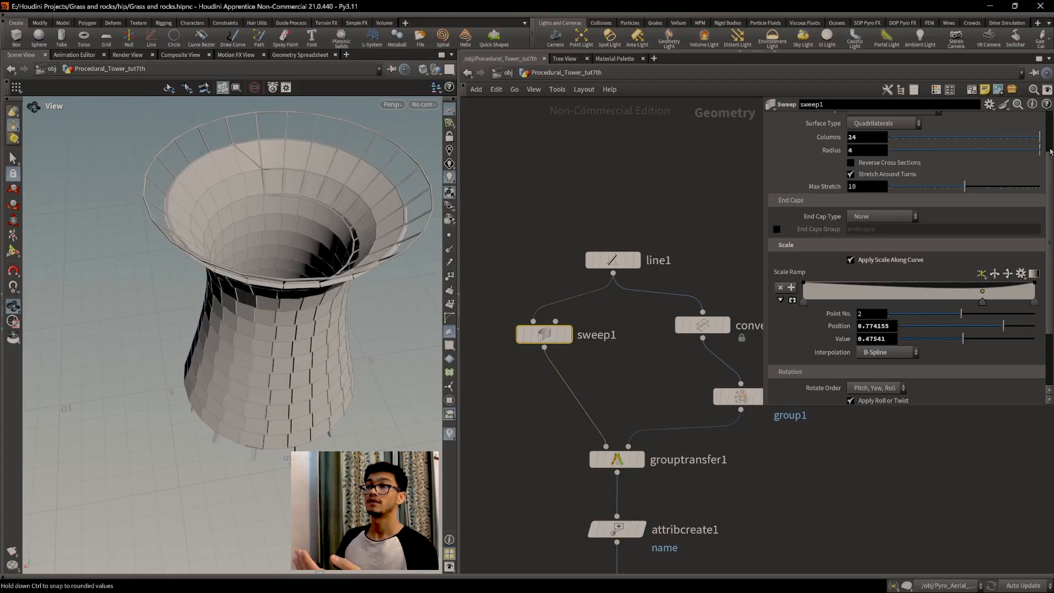
# Undo the last parameter change on sweep1 and set its Columns to 40.
pyautogui.click(879, 124)
pyautogui.click(874, 124)
pyautogui.hotkey('ctrl', 'z')
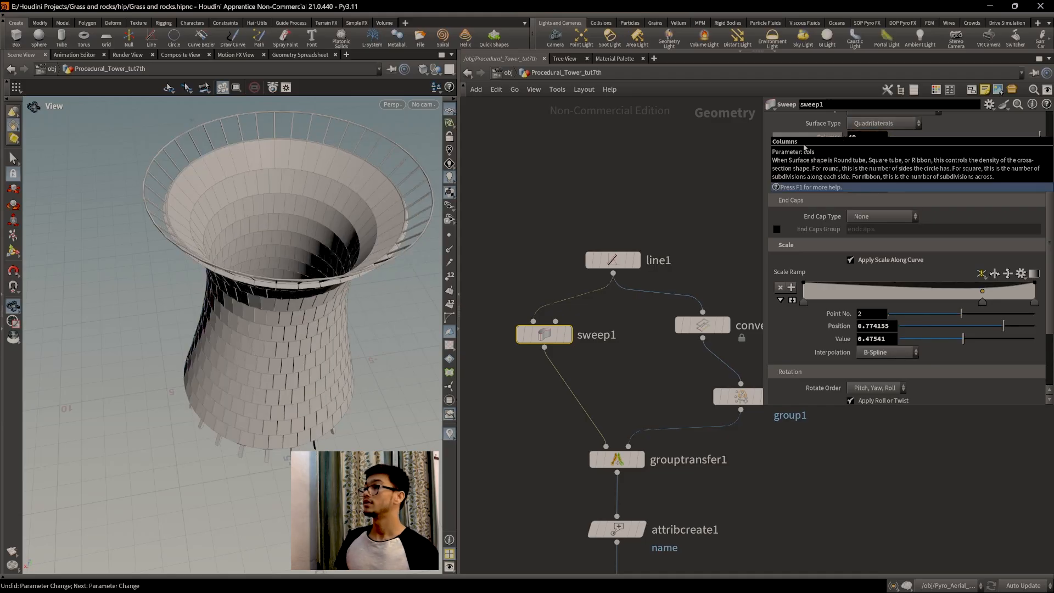
pyautogui.moveTo(863, 137); pyautogui.dragTo(878, 160, button='middle')
pyautogui.write('40')
pyautogui.press('Return')
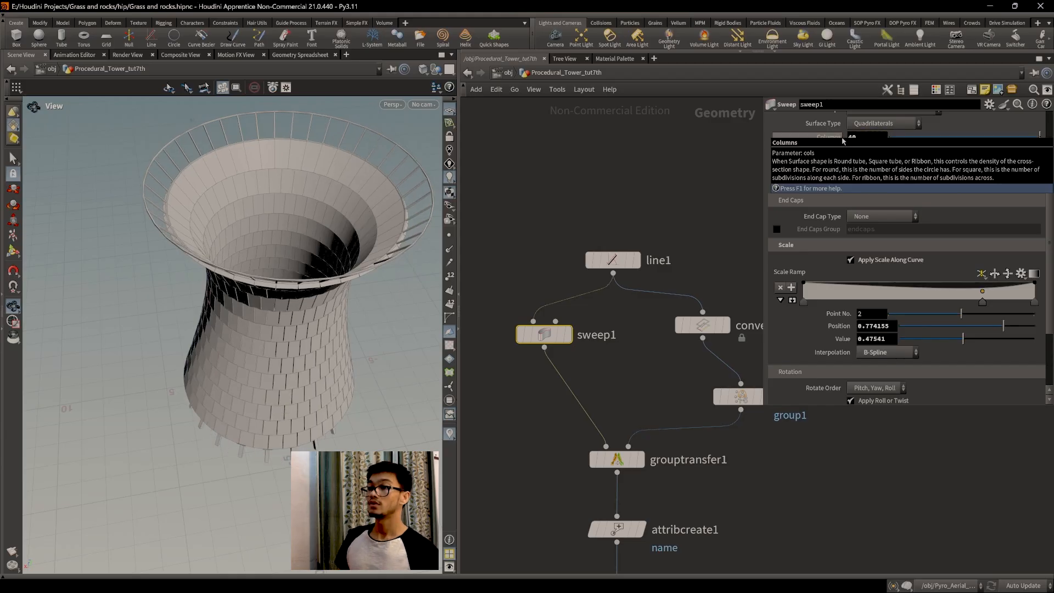
# Examine the finished tower from several angles and look over its node network.
pyautogui.scroll(-3, 317, 393)
pyautogui.moveTo(318, 393); pyautogui.dragTo(334, 327)
pyautogui.moveTo(334, 327); pyautogui.dragTo(292, 403, button='middle')
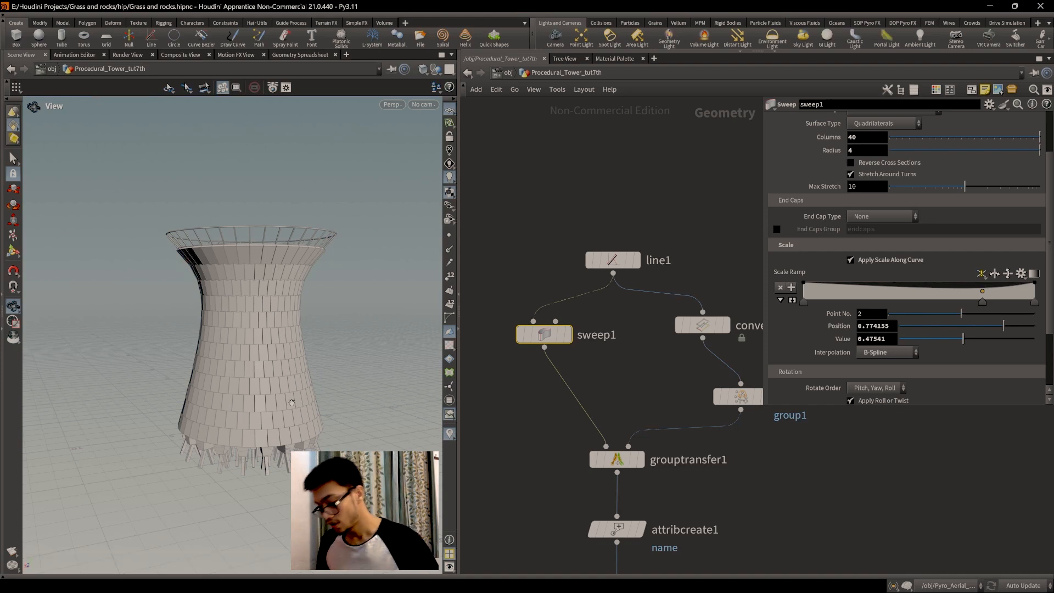
pyautogui.moveTo(292, 403); pyautogui.dragTo(250, 328)
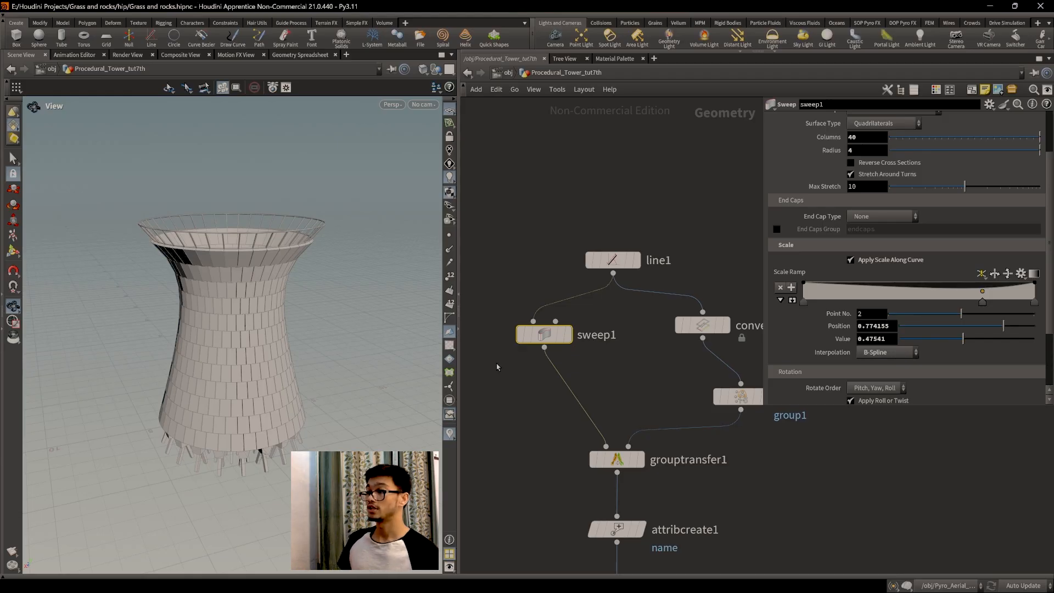
pyautogui.scroll(-5, 652, 466)
pyautogui.moveTo(653, 465); pyautogui.dragTo(704, 240, button='middle')
pyautogui.scroll(3, 706, 420)
pyautogui.moveTo(692, 440); pyautogui.dragTo(679, 511, button='middle')
pyautogui.moveTo(667, 346); pyautogui.dragTo(628, 479, button='middle')
pyautogui.moveTo(733, 352); pyautogui.dragTo(705, 453, button='middle')
pyautogui.moveTo(713, 333); pyautogui.dragTo(709, 418, button='middle')
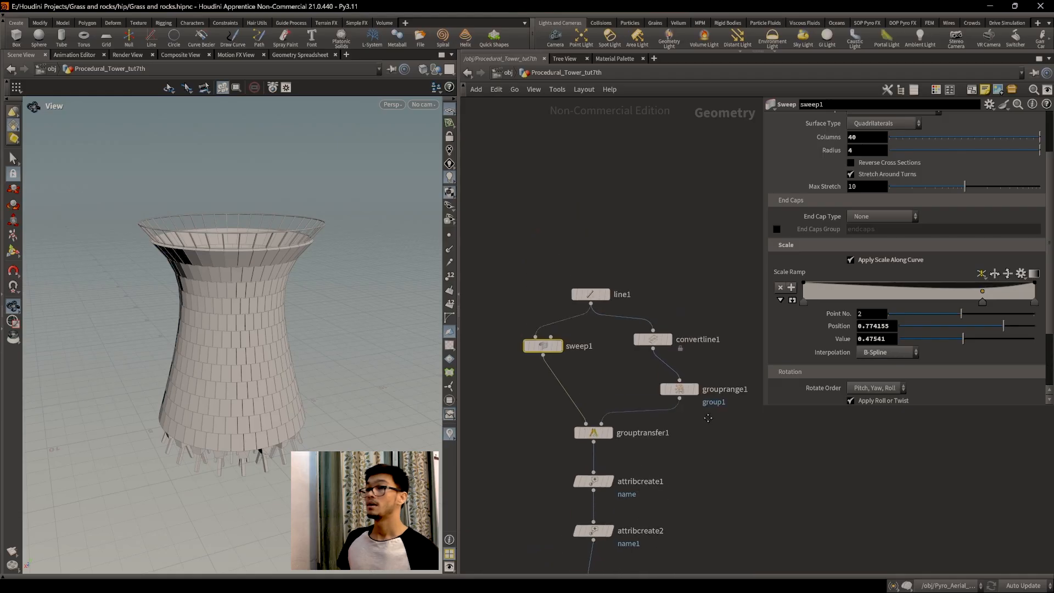
pyautogui.moveTo(263, 286); pyautogui.dragTo(246, 351)
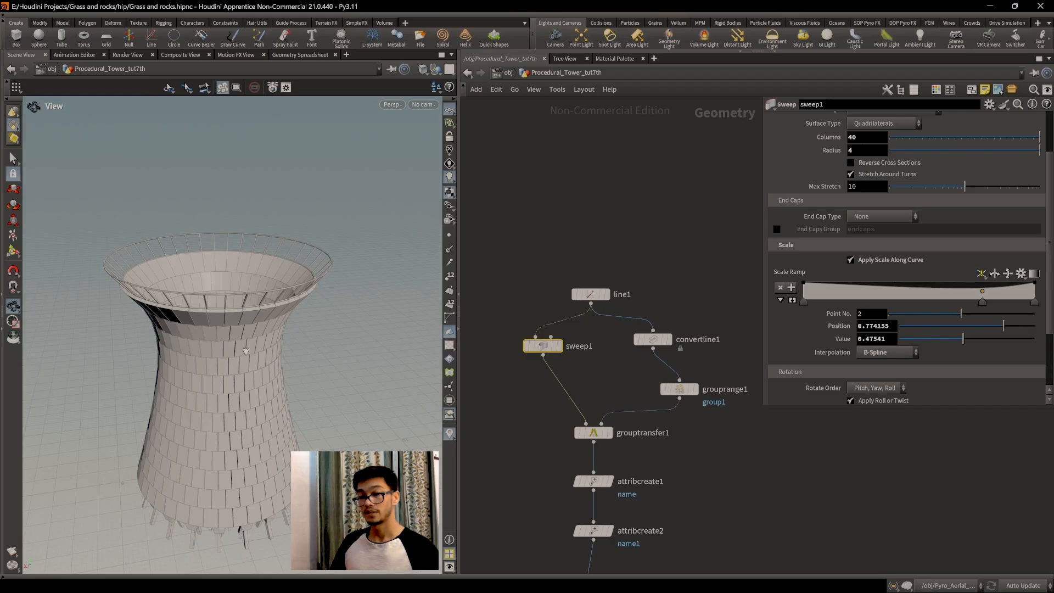
# Inspect the lower end of the node network around merge1 and view the tower's rim from above and from the side.
pyautogui.moveTo(678, 459); pyautogui.dragTo(652, 251, button='middle')
pyautogui.scroll(-3, 664, 345)
pyautogui.moveTo(705, 474); pyautogui.dragTo(719, 310, button='middle')
pyautogui.scroll(4, 714, 313)
pyautogui.moveTo(644, 486); pyautogui.dragTo(713, 423, button='middle')
pyautogui.moveTo(643, 454); pyautogui.dragTo(708, 445, button='middle')
pyautogui.moveTo(192, 404); pyautogui.dragTo(284, 361)
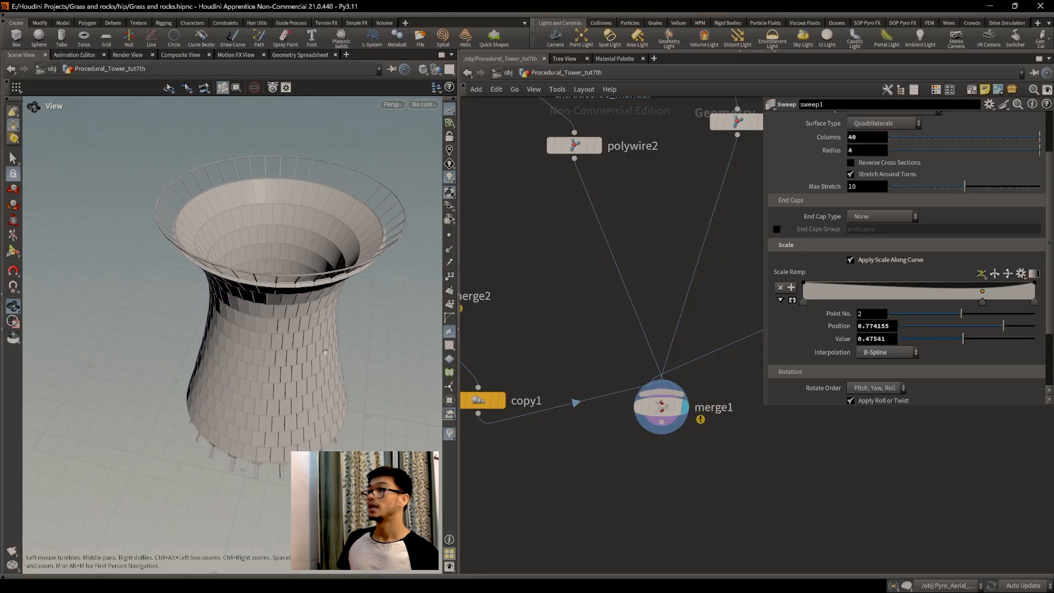
pyautogui.moveTo(701, 210); pyautogui.dragTo(697, 251, button='middle')
pyautogui.moveTo(329, 343); pyautogui.dragTo(333, 307)
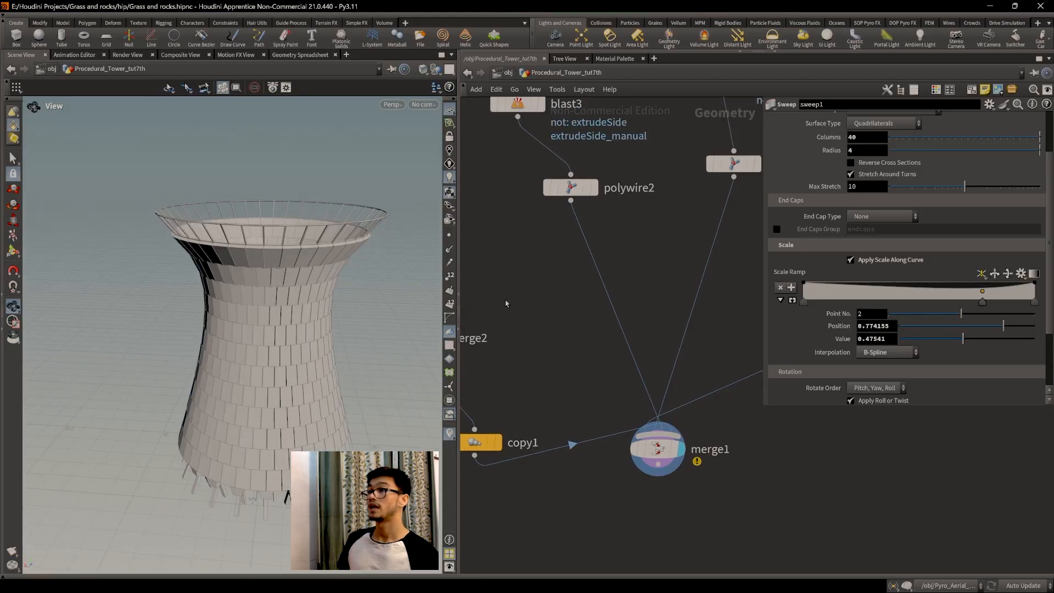
# Select line1, try a Length of 1.11 to flatten the tower, and set the Length to 10.
pyautogui.scroll(-5, 671, 206)
pyautogui.moveTo(671, 207); pyautogui.dragTo(612, 431, button='middle')
pyautogui.moveTo(661, 100); pyautogui.dragTo(675, 242, button='middle')
pyautogui.scroll(5, 677, 240)
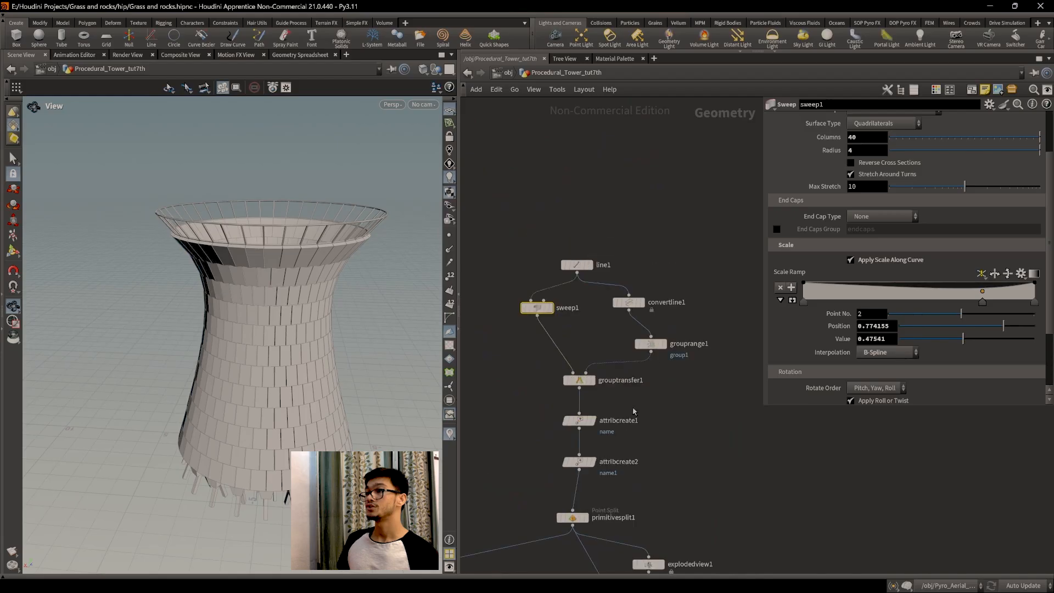
pyautogui.click(551, 220)
pyautogui.moveTo(1039, 158); pyautogui.dragTo(910, 176)
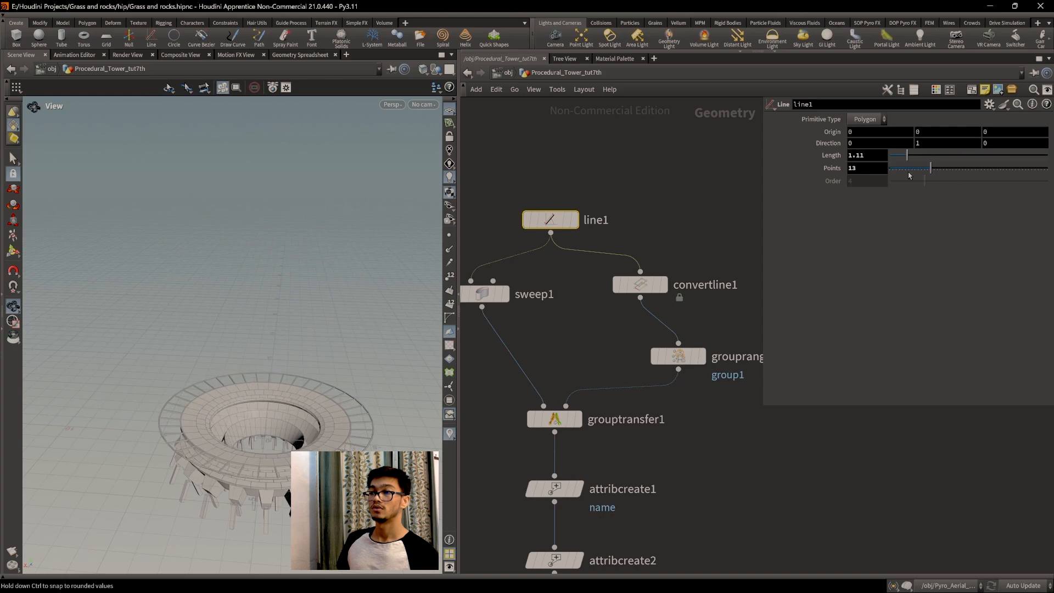
pyautogui.moveTo(330, 418); pyautogui.dragTo(330, 369)
pyautogui.moveTo(330, 369); pyautogui.dragTo(344, 333, button='right')
pyautogui.moveTo(343, 333); pyautogui.dragTo(274, 376, button='middle')
pyautogui.moveTo(926, 157); pyautogui.dragTo(1047, 158)
pyautogui.moveTo(308, 296); pyautogui.dragTo(326, 329)
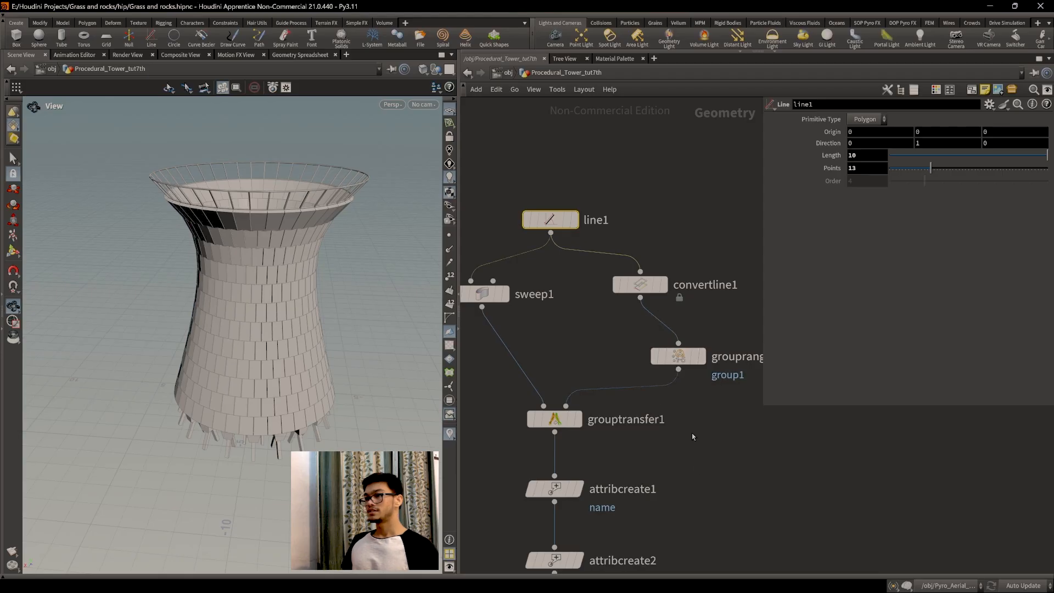
# Trace the node network from line1 down to merge1 and check the full-height tower in the viewport.
pyautogui.moveTo(712, 524); pyautogui.dragTo(717, 340, button='middle')
pyautogui.scroll(-4, 717, 373)
pyautogui.middleClick(709, 464)
pyautogui.moveTo(708, 464); pyautogui.dragTo(649, 335, button='middle')
pyautogui.scroll(-4, 649, 335)
pyautogui.moveTo(688, 493); pyautogui.dragTo(701, 374, button='middle')
pyautogui.scroll(3, 700, 407)
pyautogui.moveTo(666, 464); pyautogui.dragTo(696, 417, button='middle')
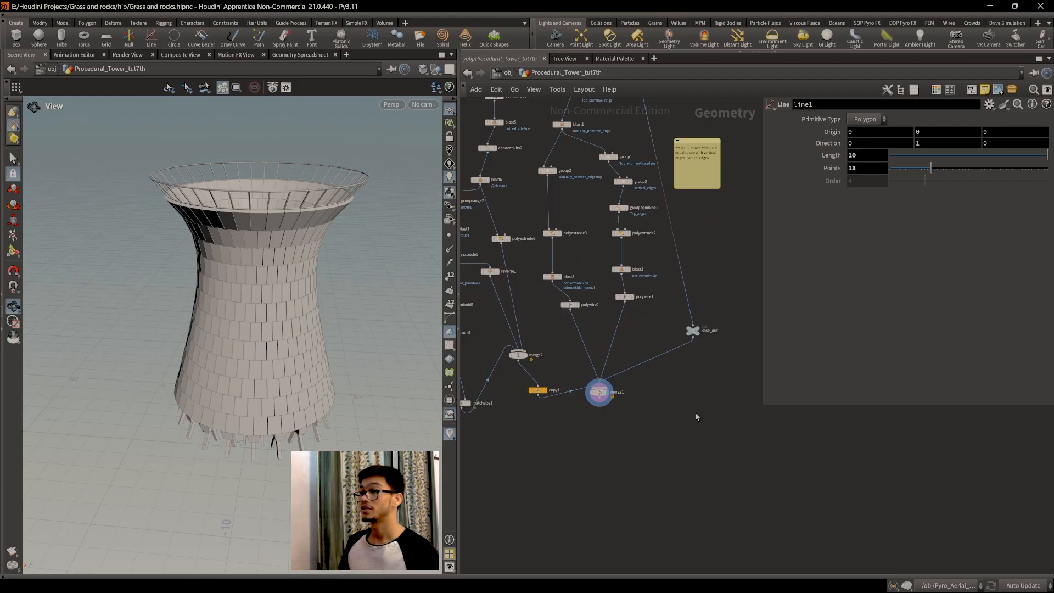
pyautogui.scroll(3, 654, 418)
pyautogui.moveTo(374, 369); pyautogui.dragTo(341, 343)
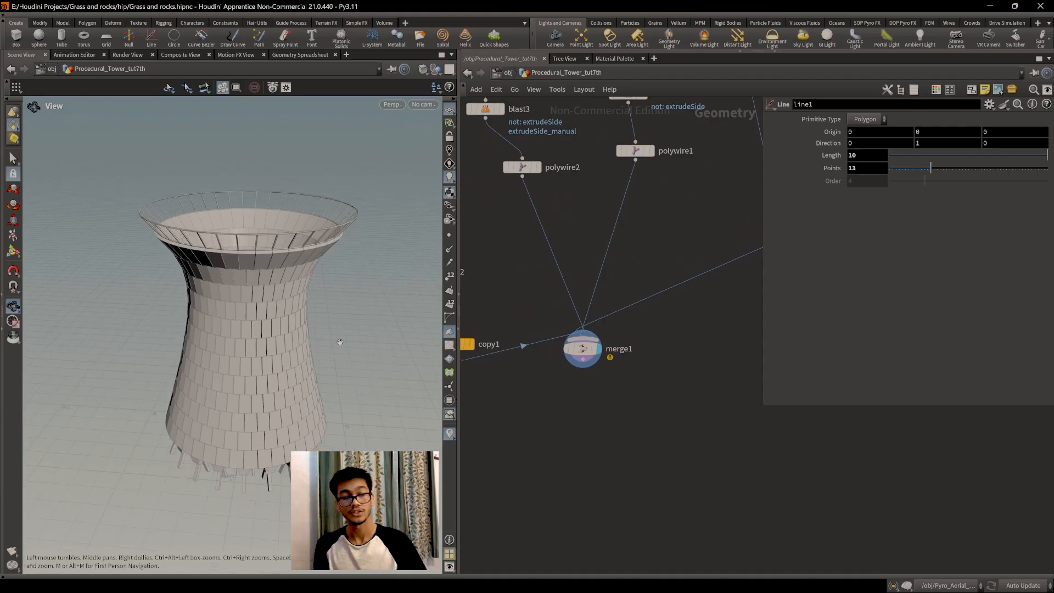